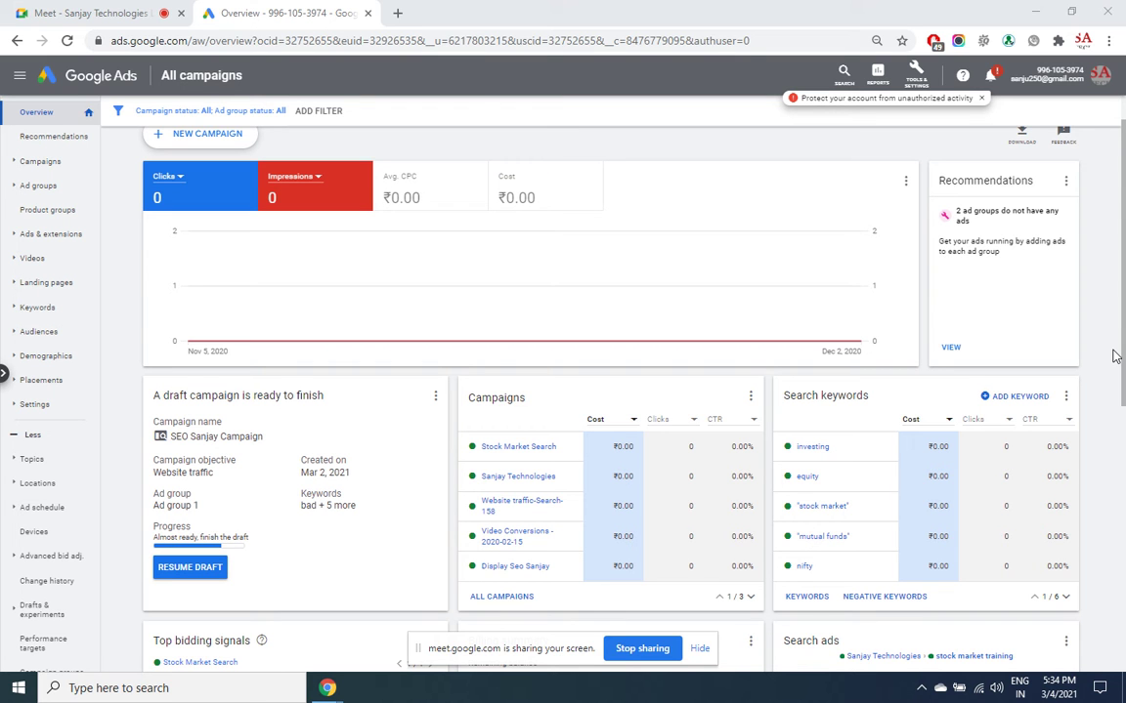
- Resume the saved draft of the website-traffic search campaign
scroll(716, 301, up, 1)
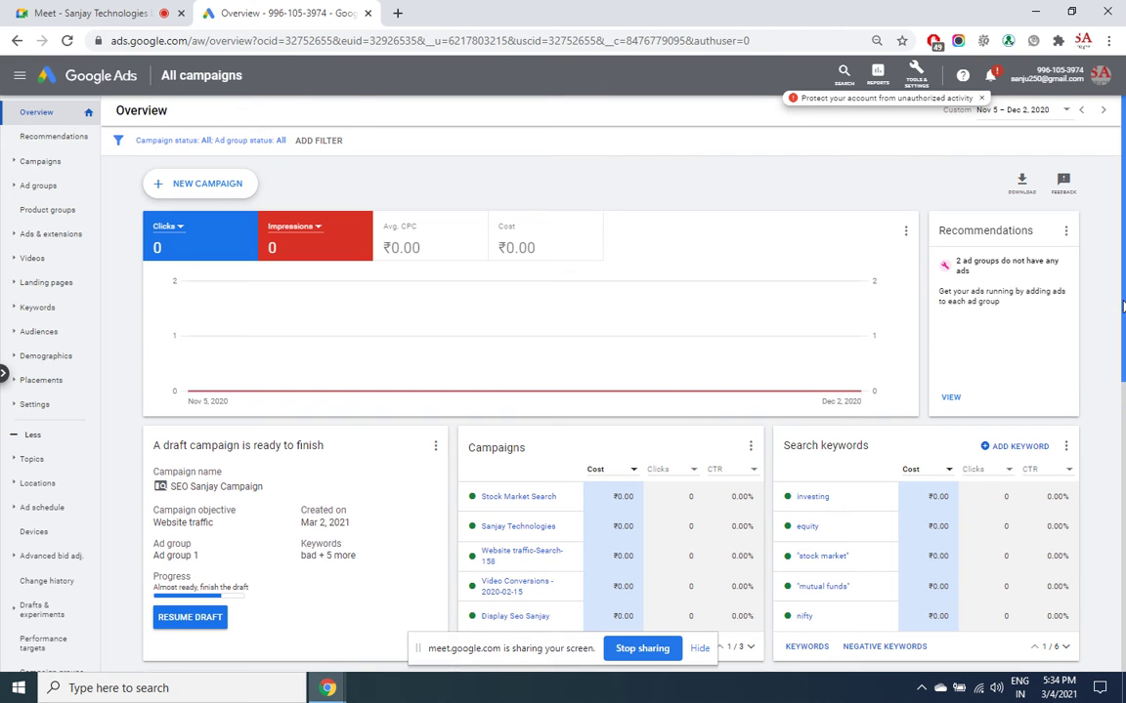
click(233, 192)
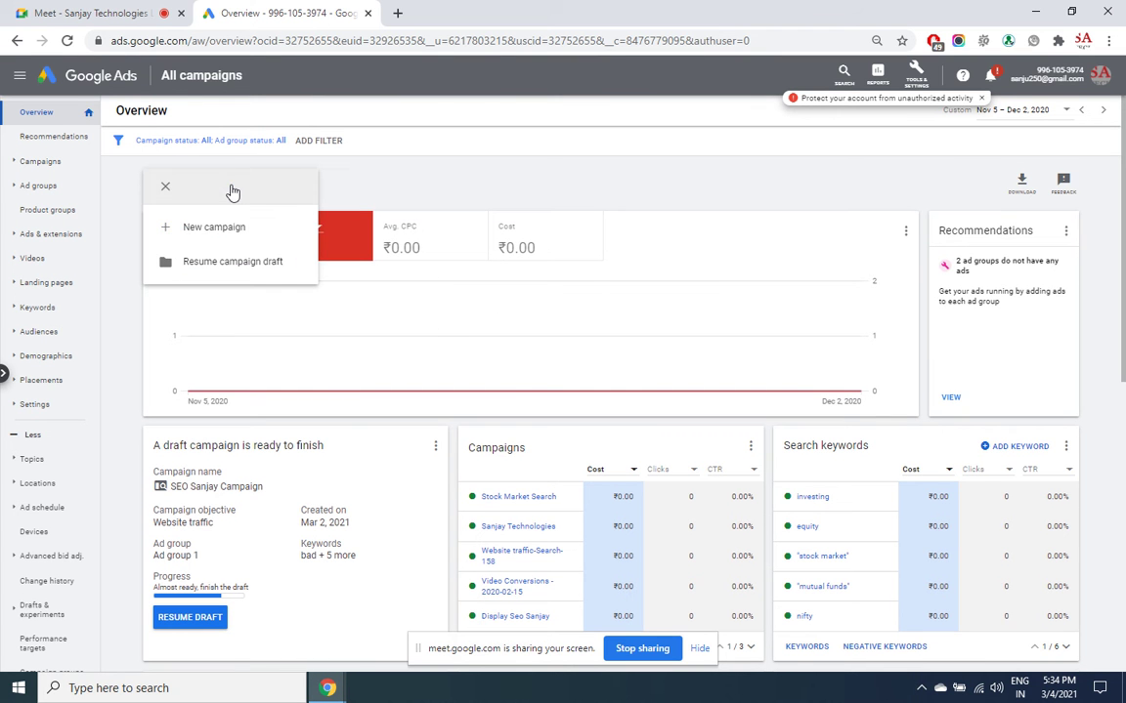
click(213, 264)
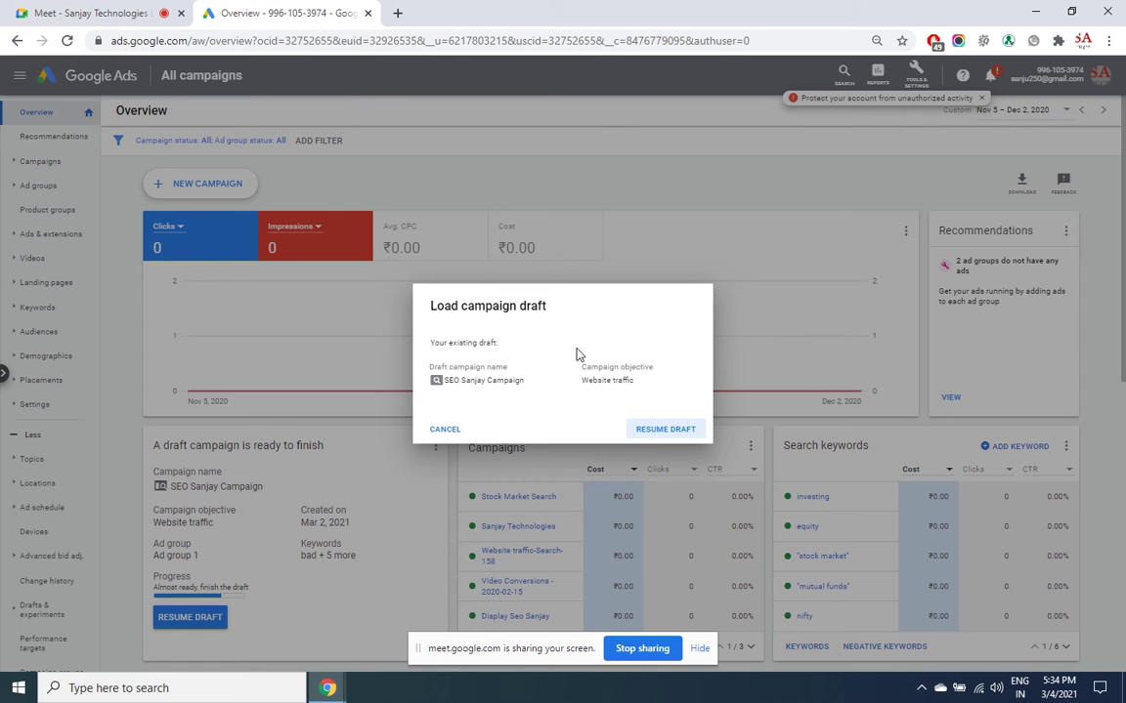
click(655, 435)
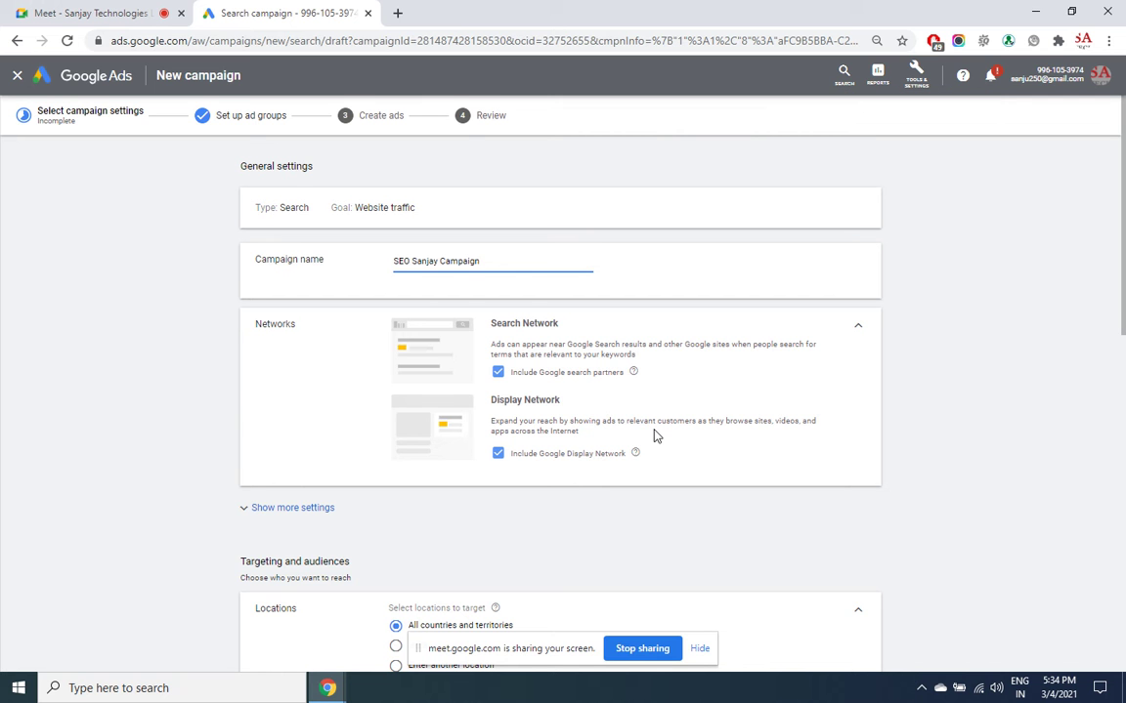
- Accept the existing campaign settings and the keywords of Ad group 1, continuing to the ad creation stage
drag(1123, 222, 1122, 518)
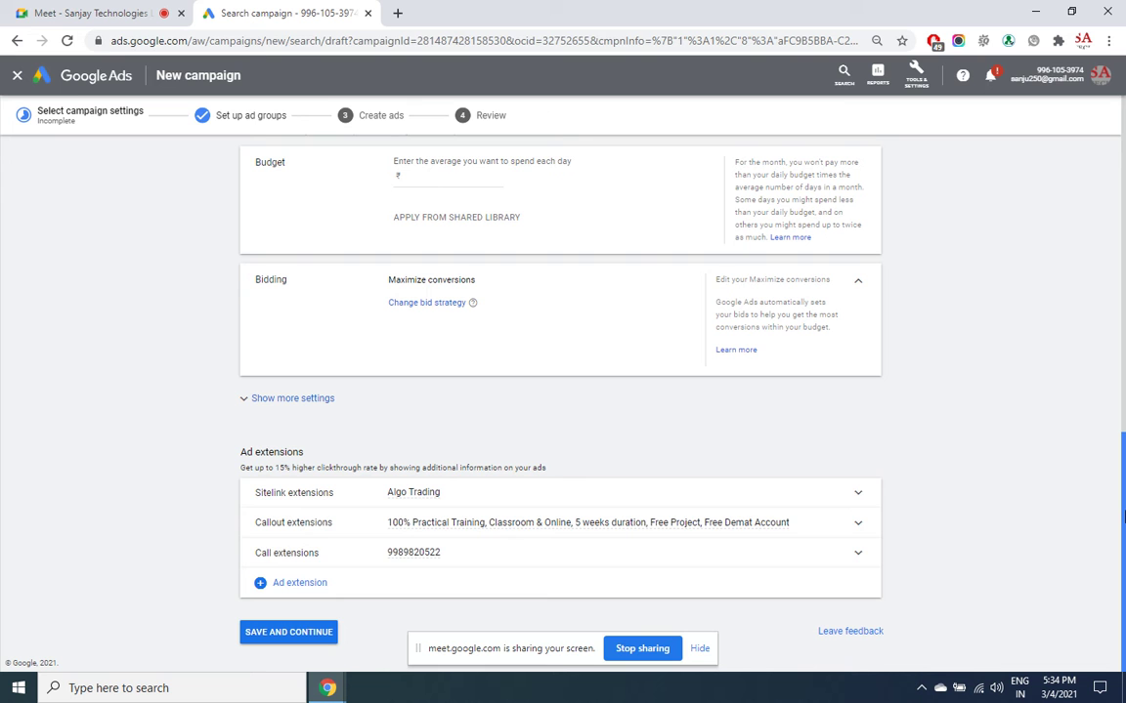
click(282, 633)
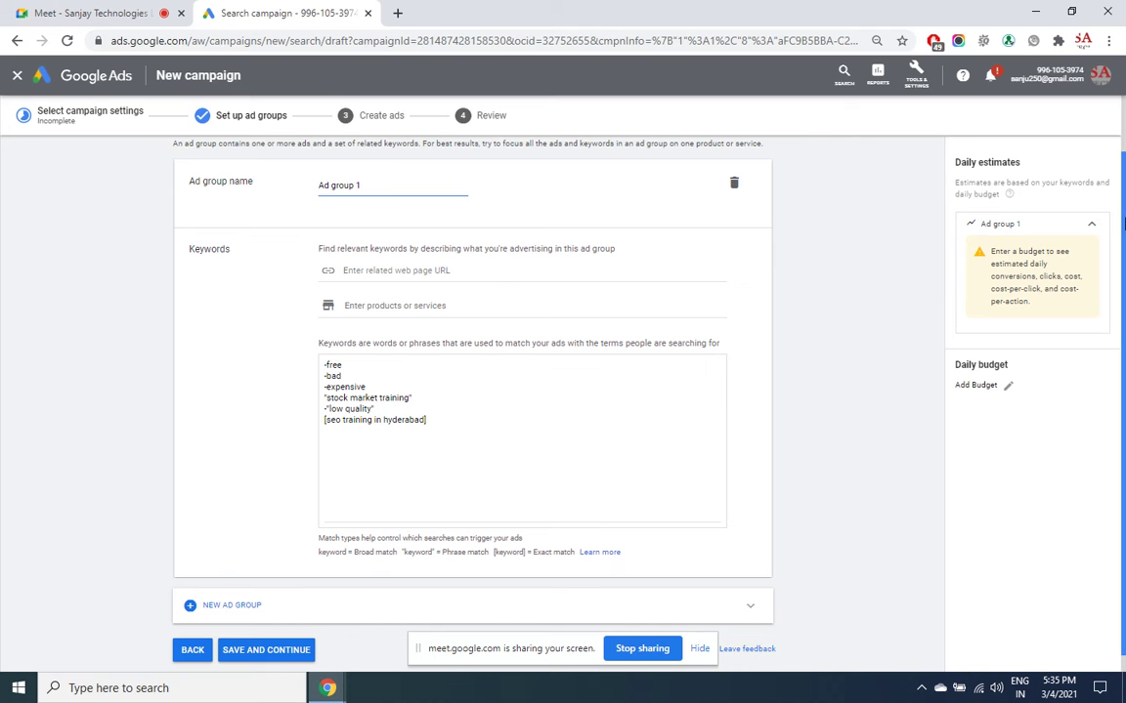
scroll(526, 376, down, 1)
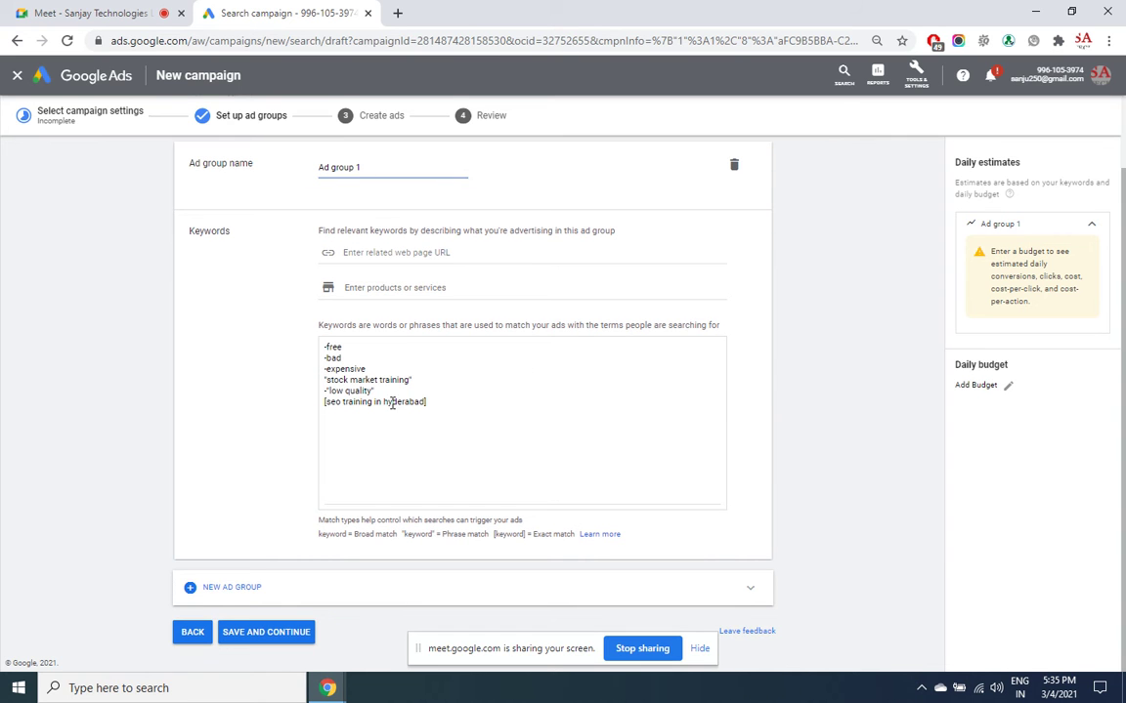
click(270, 635)
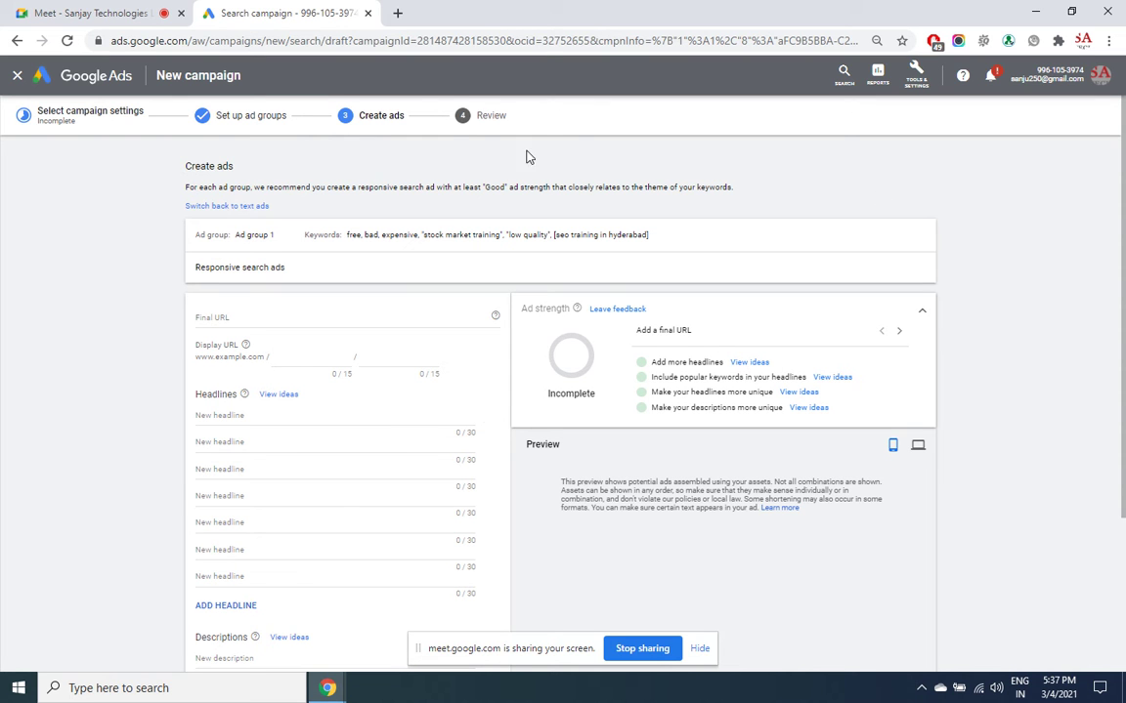
click(292, 315)
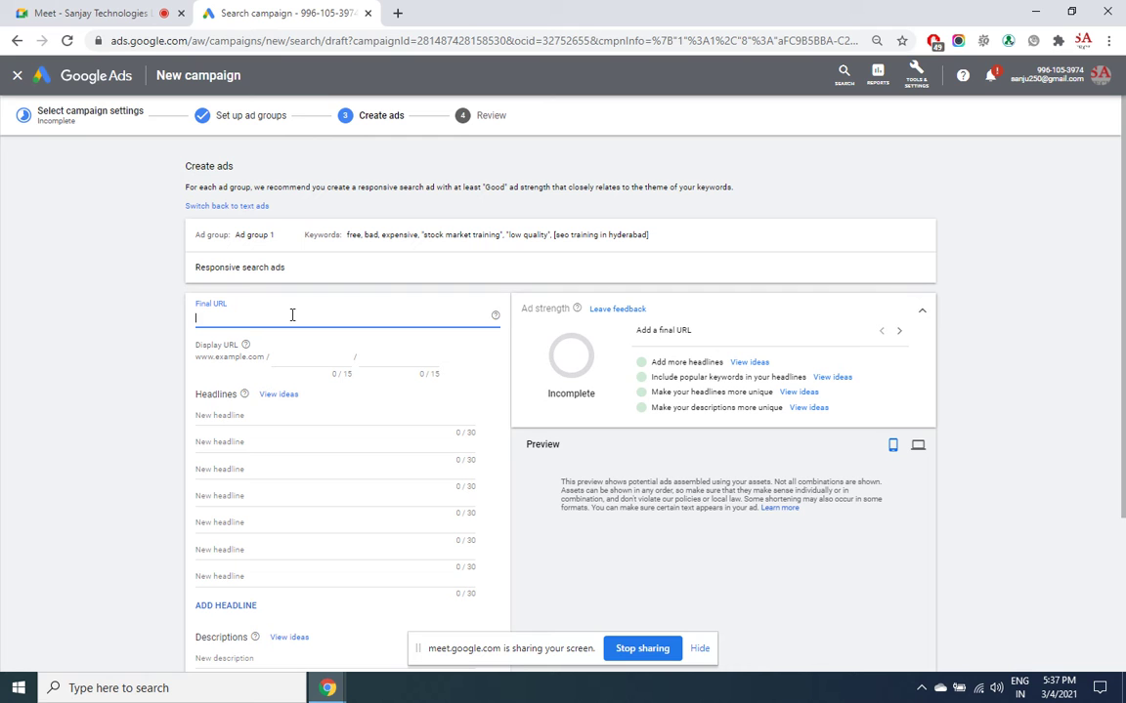
text(htts)
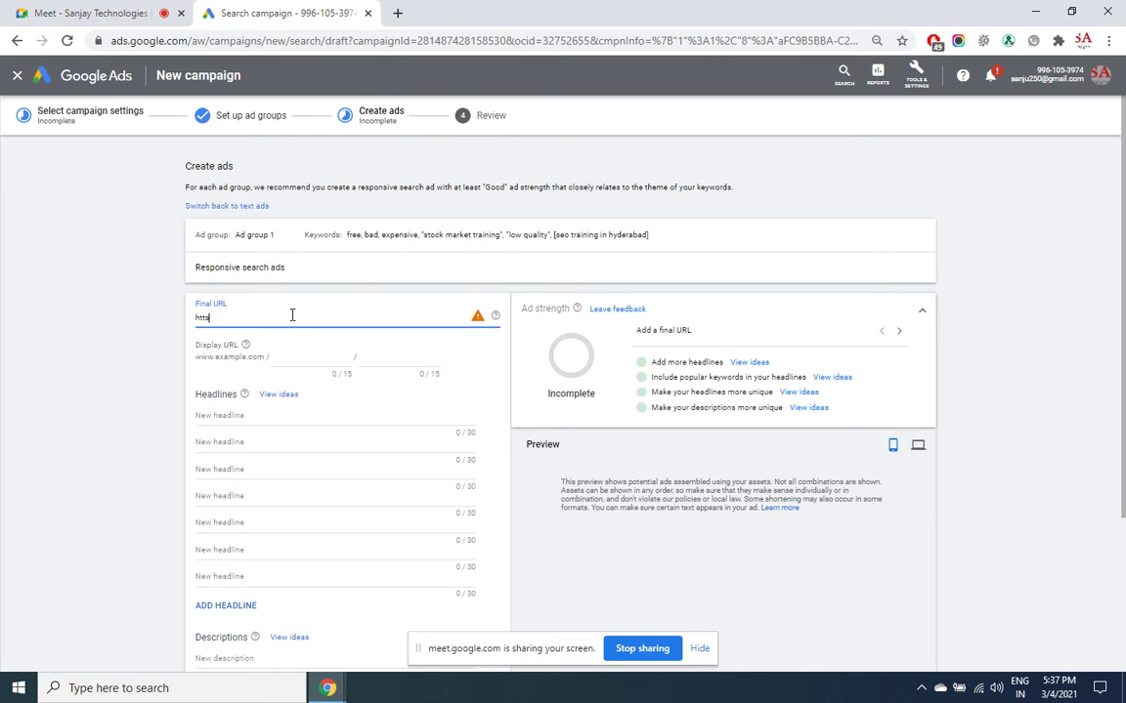
key(BackSpace)
text(ps://)
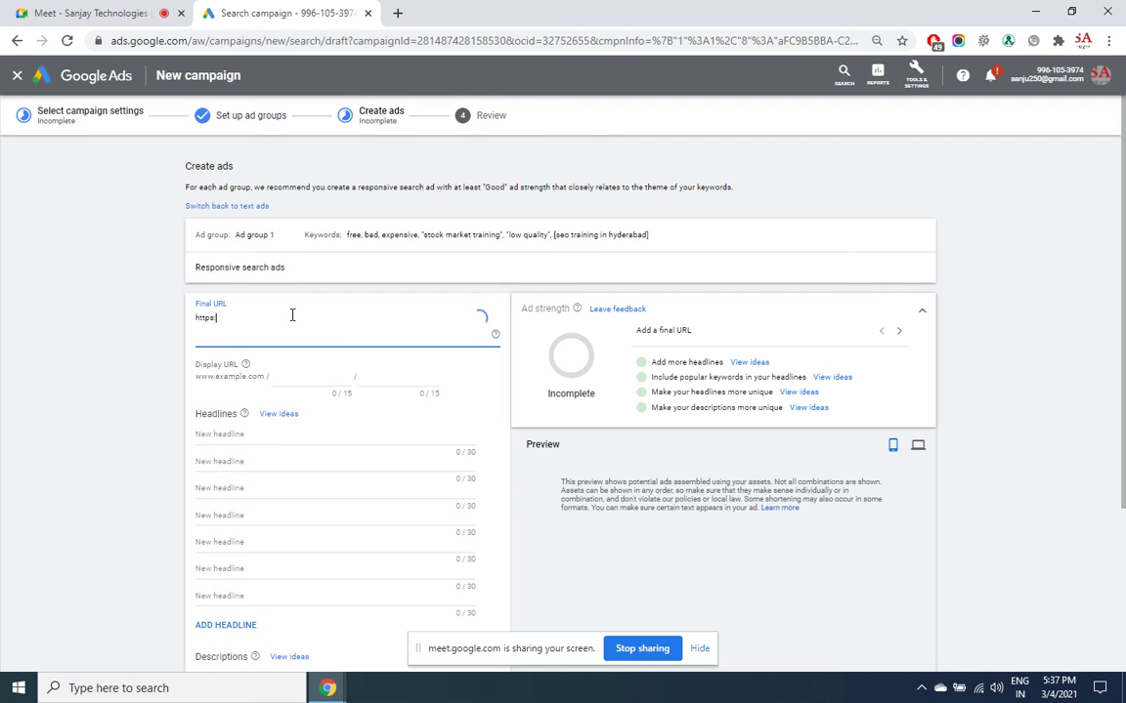
- Open the website seosanjay.com in a new browser tab
click(397, 13)
text(se)
click(399, 15)
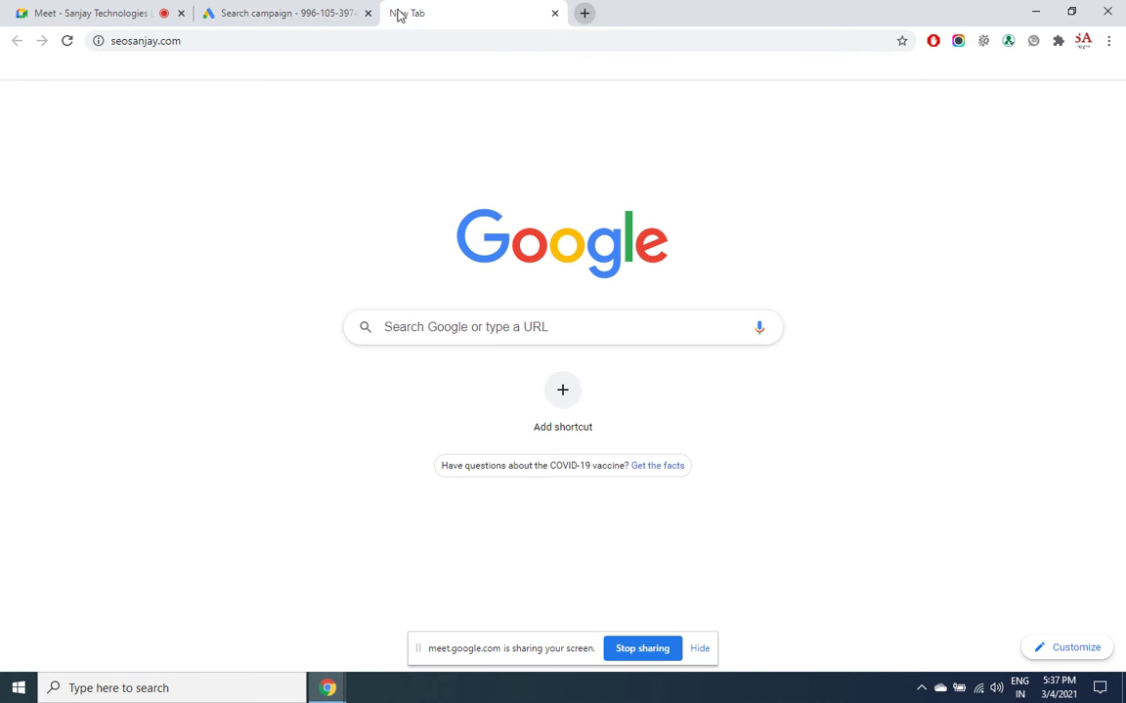
key(Return)
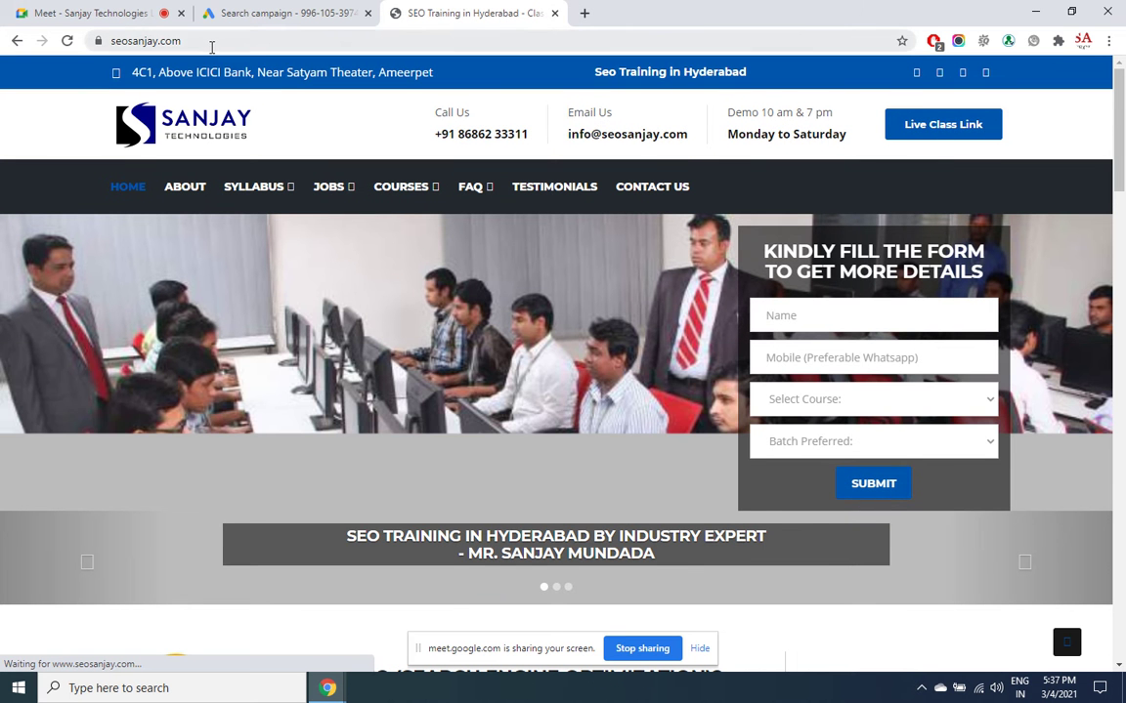
- Go to the site's Stock Market course page and copy its web address
click(211, 43)
mouse_move(409, 193)
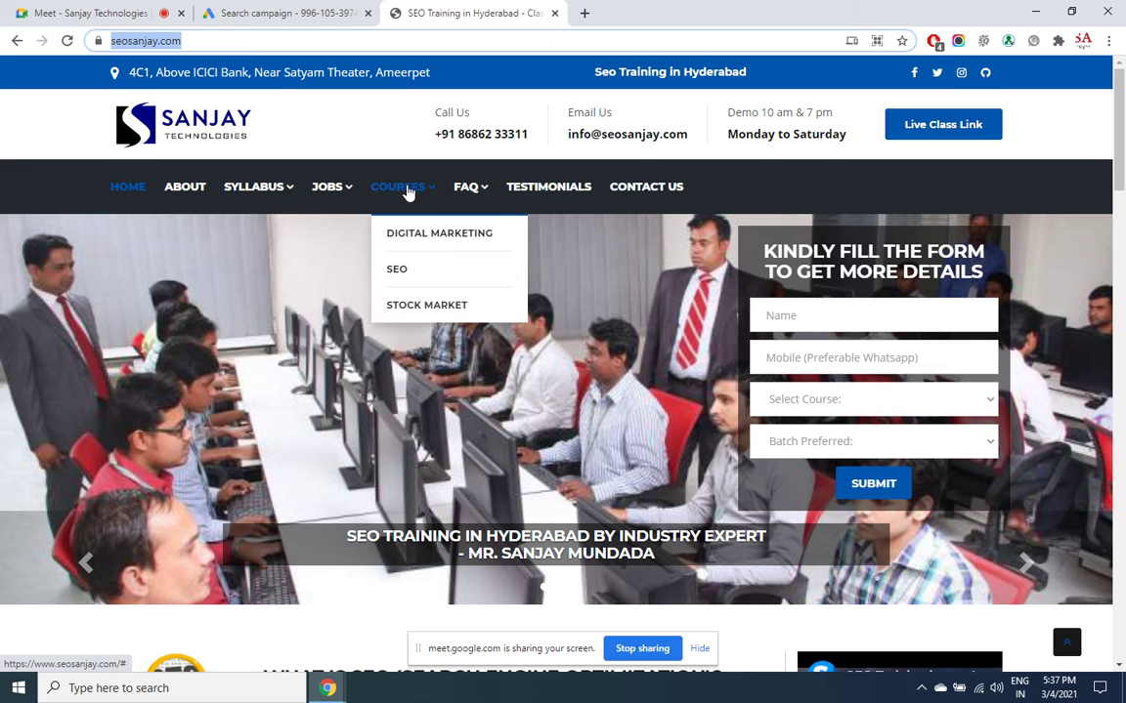
click(421, 307)
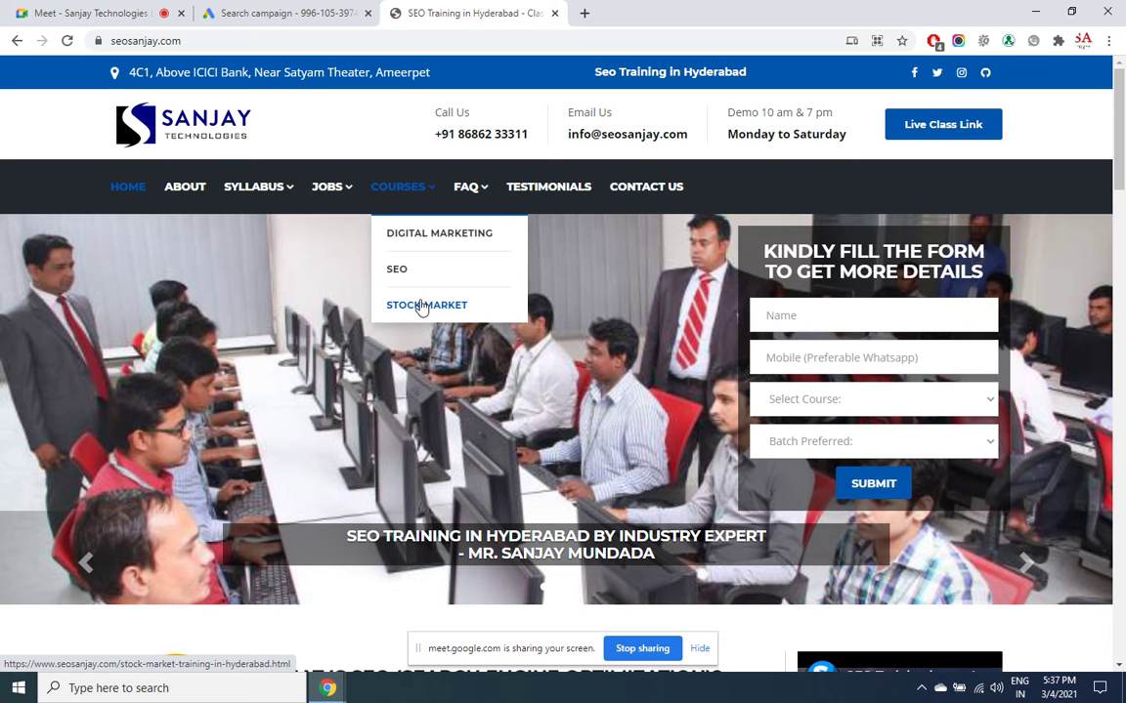
click(222, 39)
key(ctrl+c)
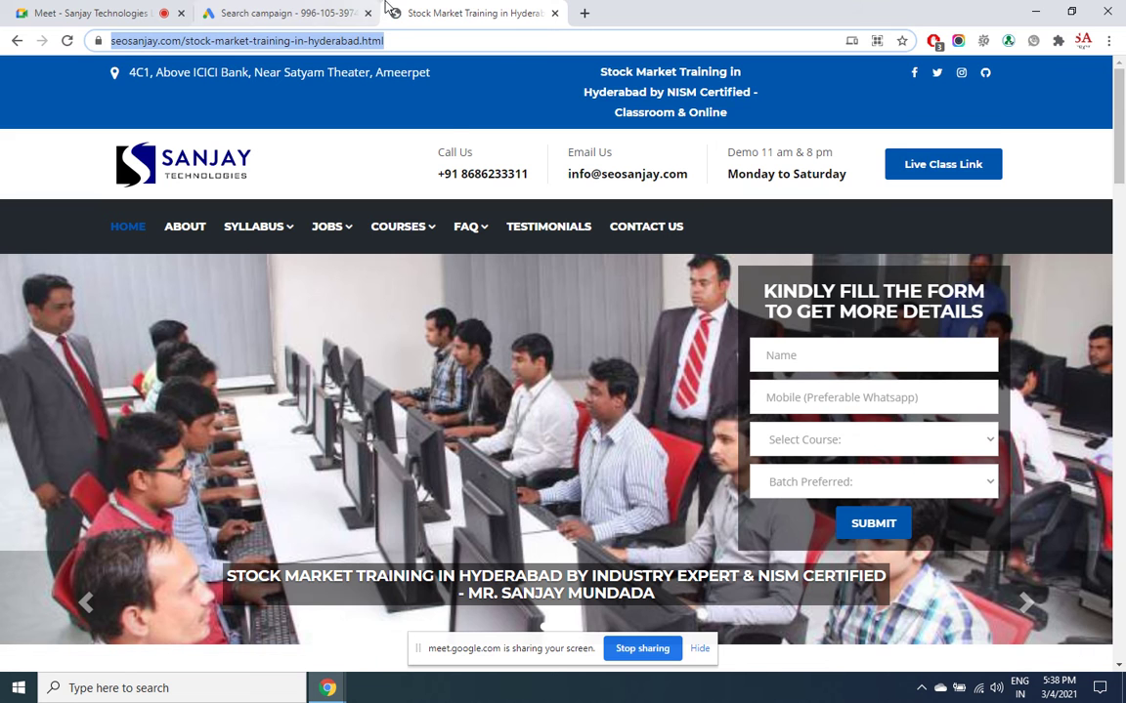
click(289, 13)
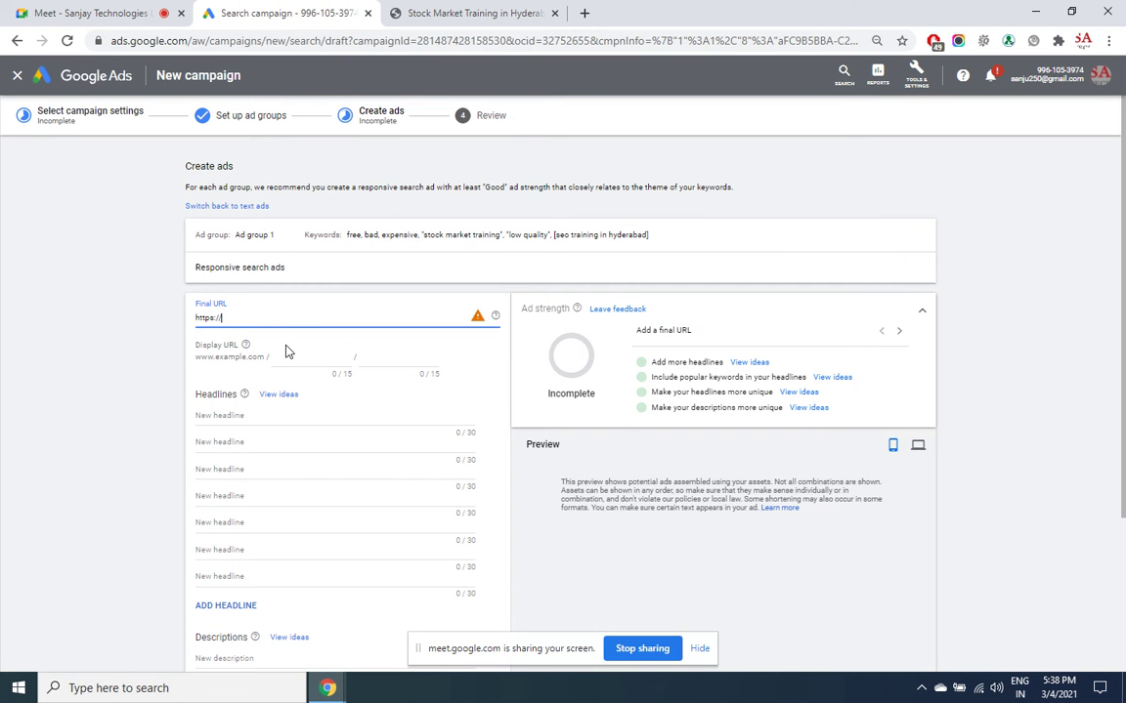
key(BackSpace)
key(BackSpace)
key(BackSpace)
key(BackSpace)
key(BackSpace)
key(BackSpace)
key(BackSpace)
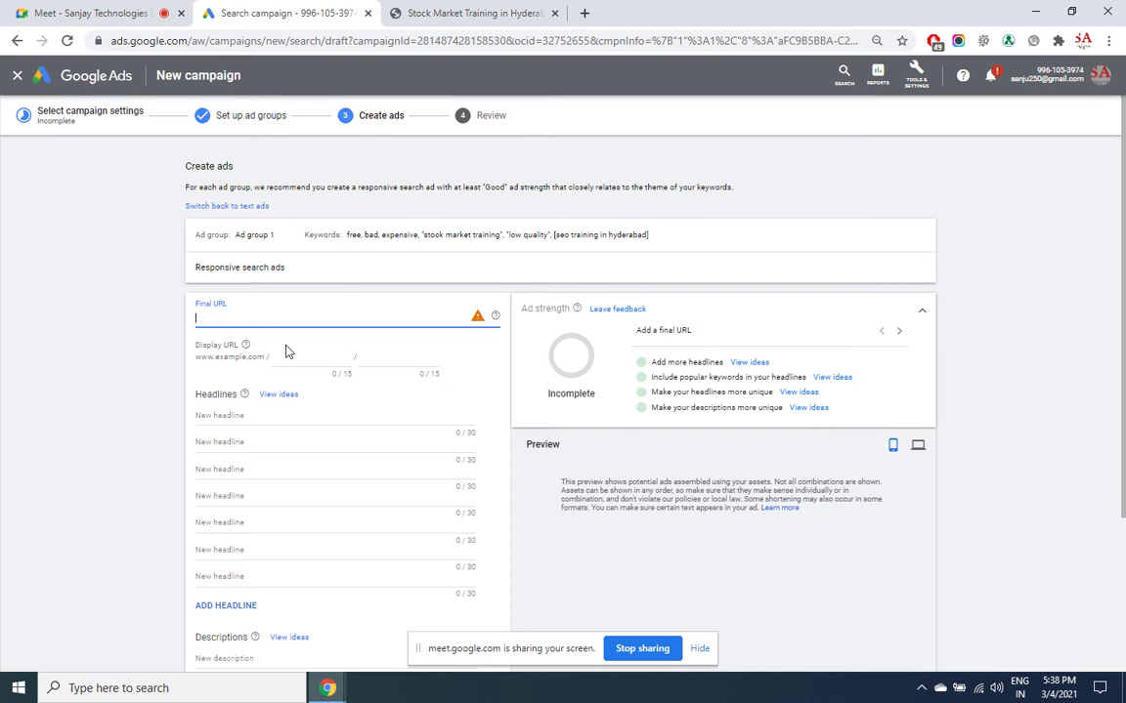
key(ctrl+v)
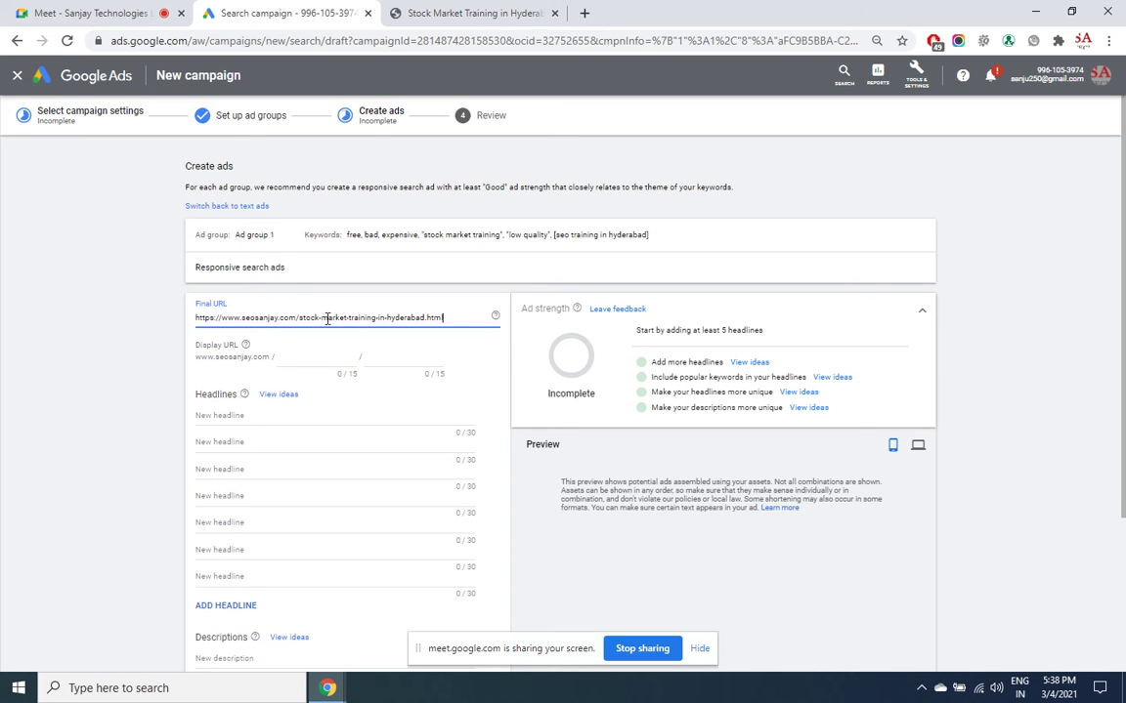
- Set the first path of the ad's display URL to stock-market
click(319, 356)
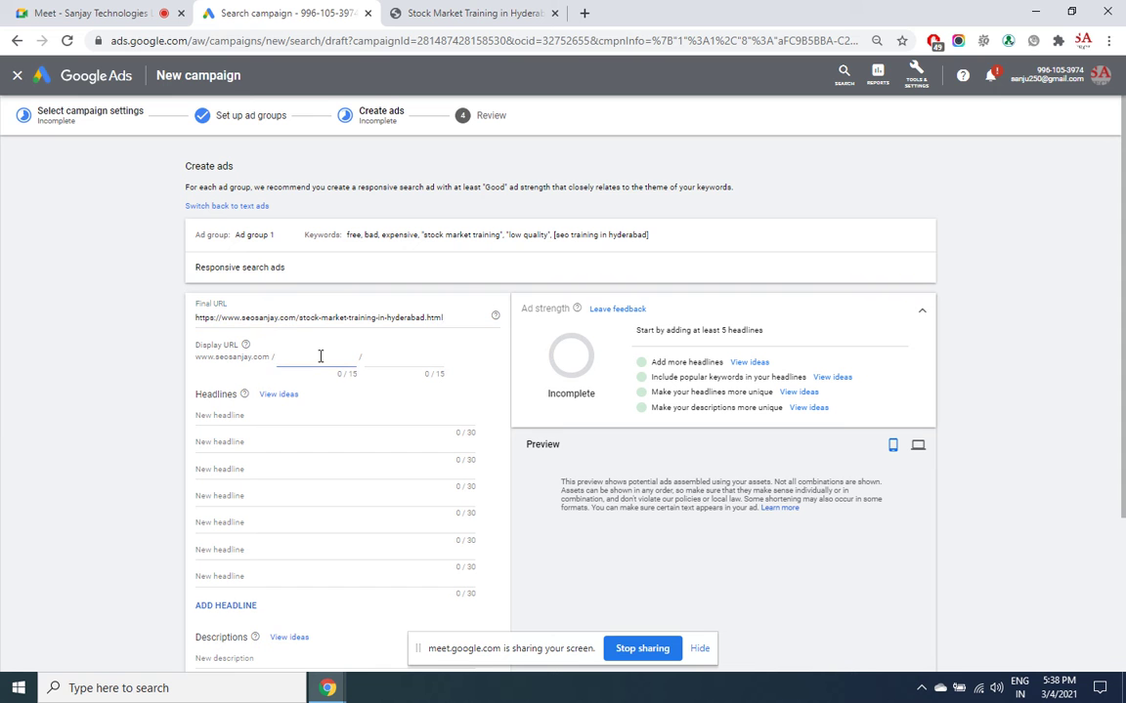
key(ctrl+plus)
key(ctrl+plus)
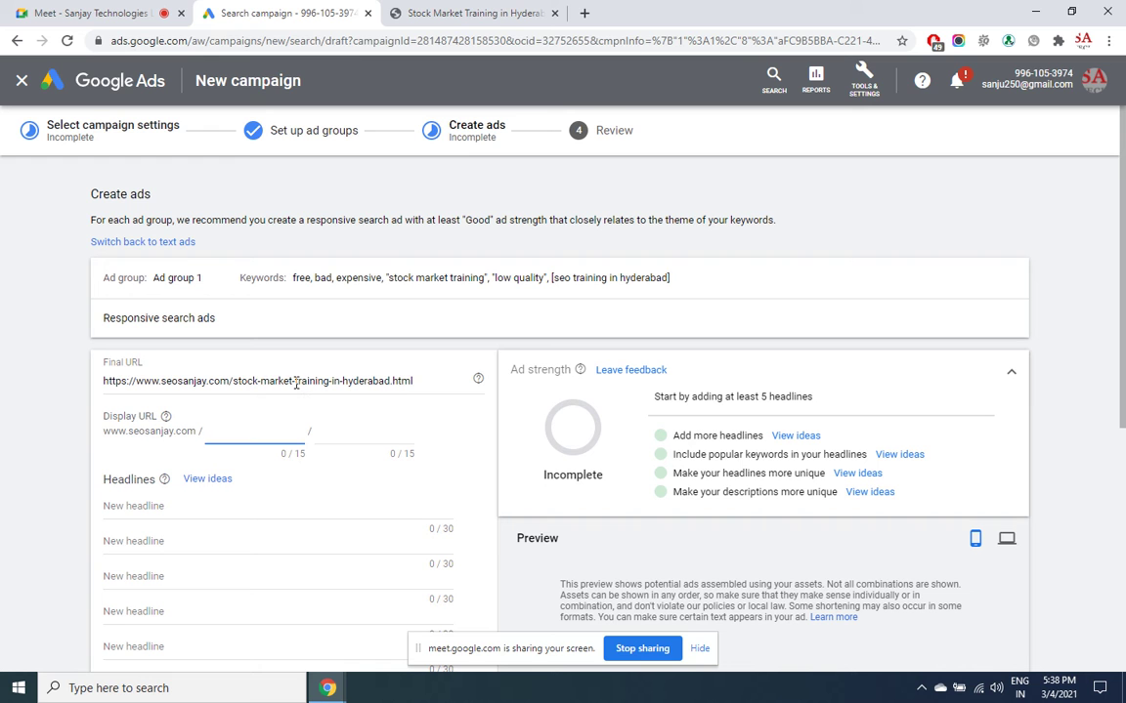
text(st)
text(market-trai)
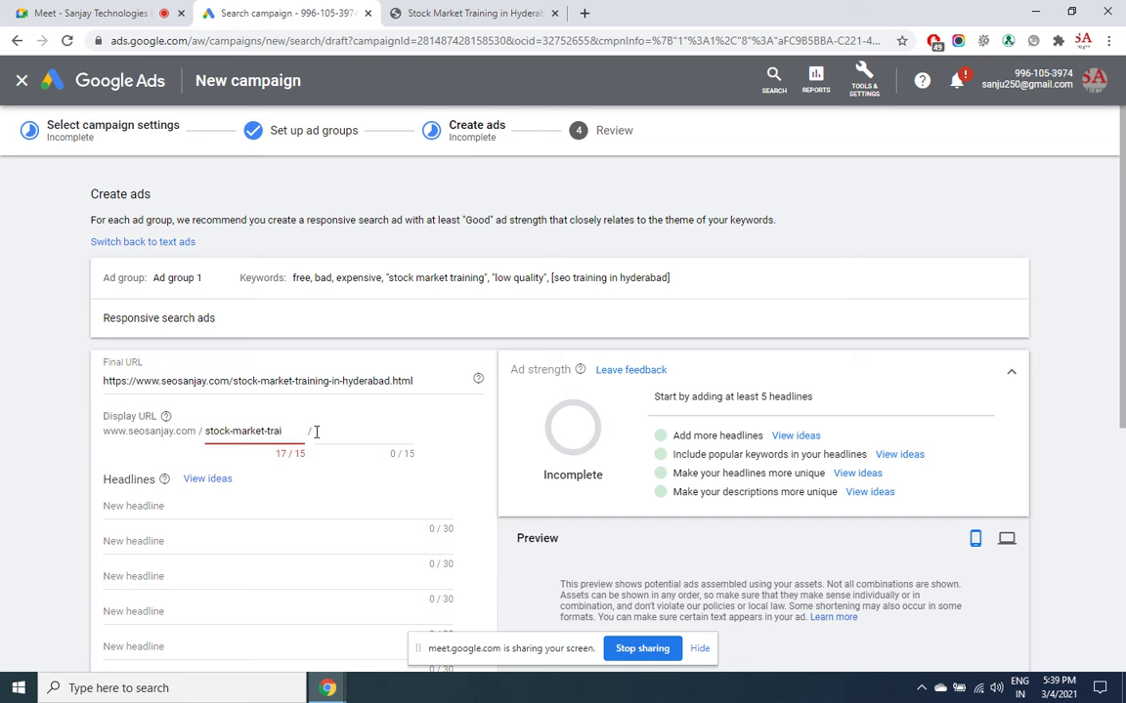
key(BackSpace)
key(BackSpace)
key(BackSpace)
key(BackSpace)
key(BackSpace)
click(354, 430)
text(hyderabad)
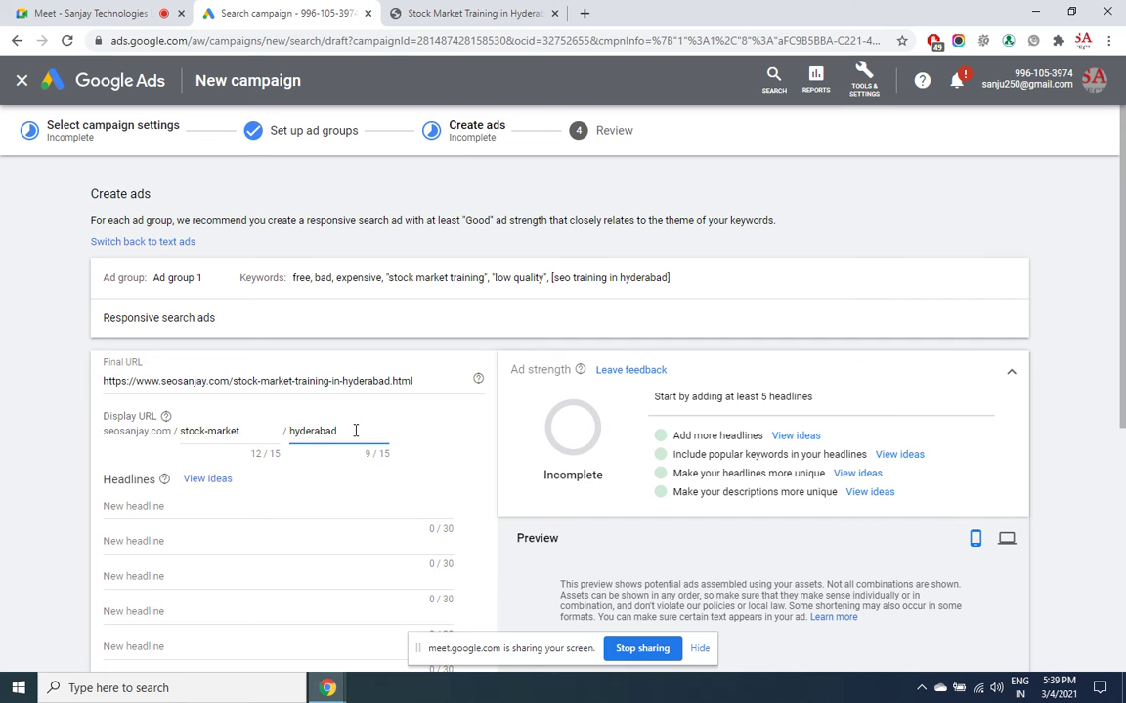
key(BackSpace)
key(BackSpace)
key(BackSpace)
key(BackSpace)
key(BackSpace)
key(BackSpace)
key(BackSpace)
key(BackSpace)
key(BackSpace)
- Set the second path of the ad's display URL to training-hyd
text(training-hyderab)
key(BackSpace)
key(BackSpace)
key(BackSpace)
key(BackSpace)
click(319, 489)
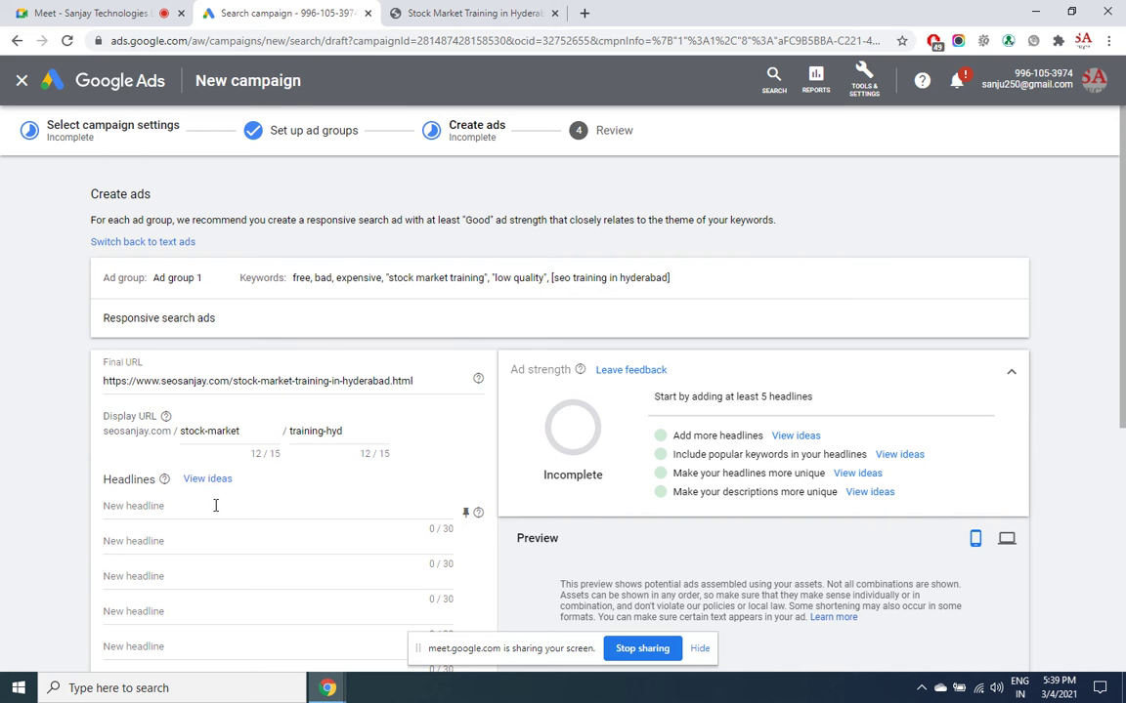
- Add one more headline field to the responsive search ad and check the help on headlines
scroll(1124, 298, down, 2)
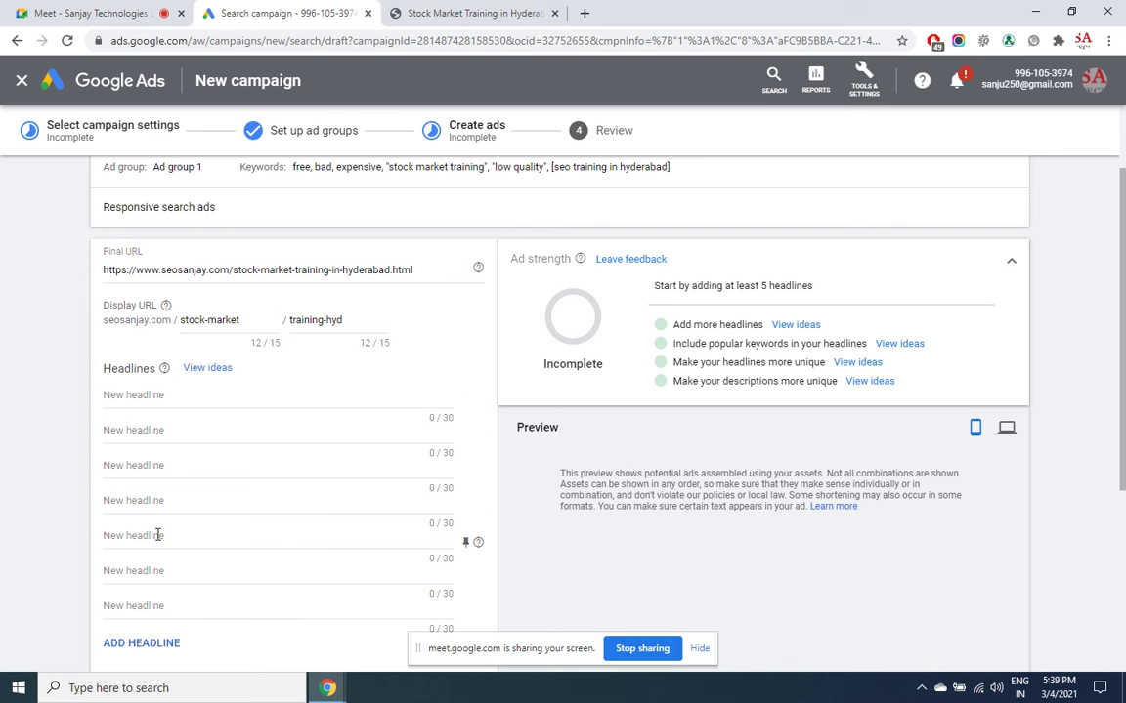
click(152, 647)
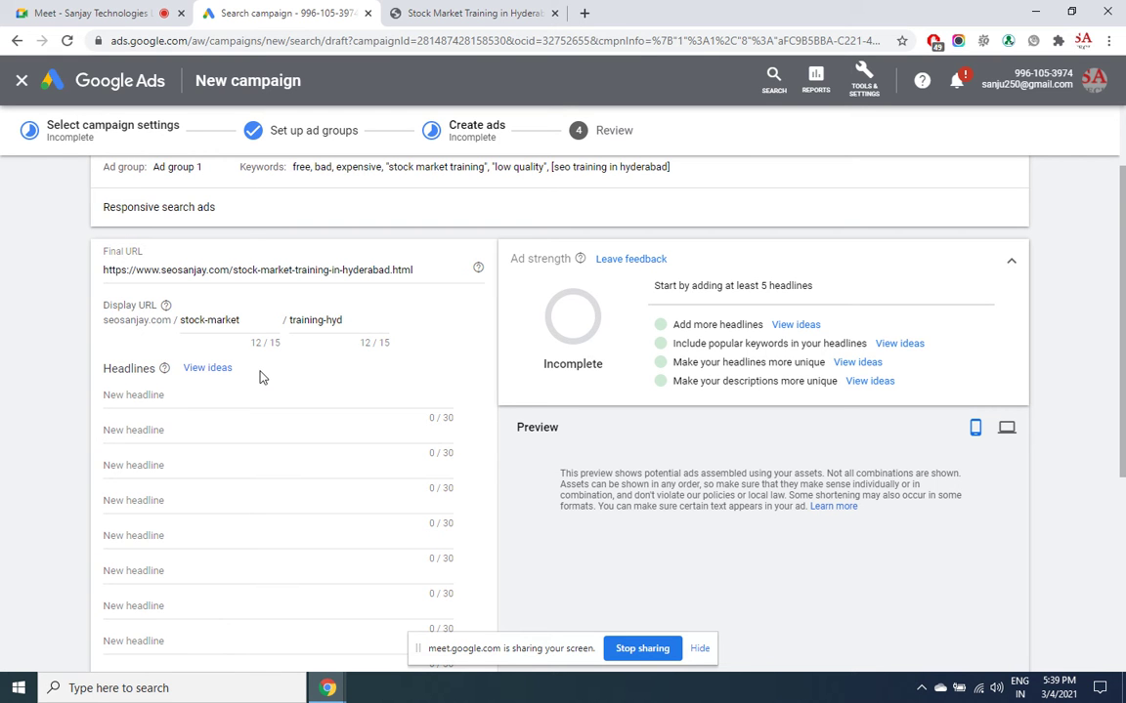
mouse_move(165, 369)
mouse_move(163, 368)
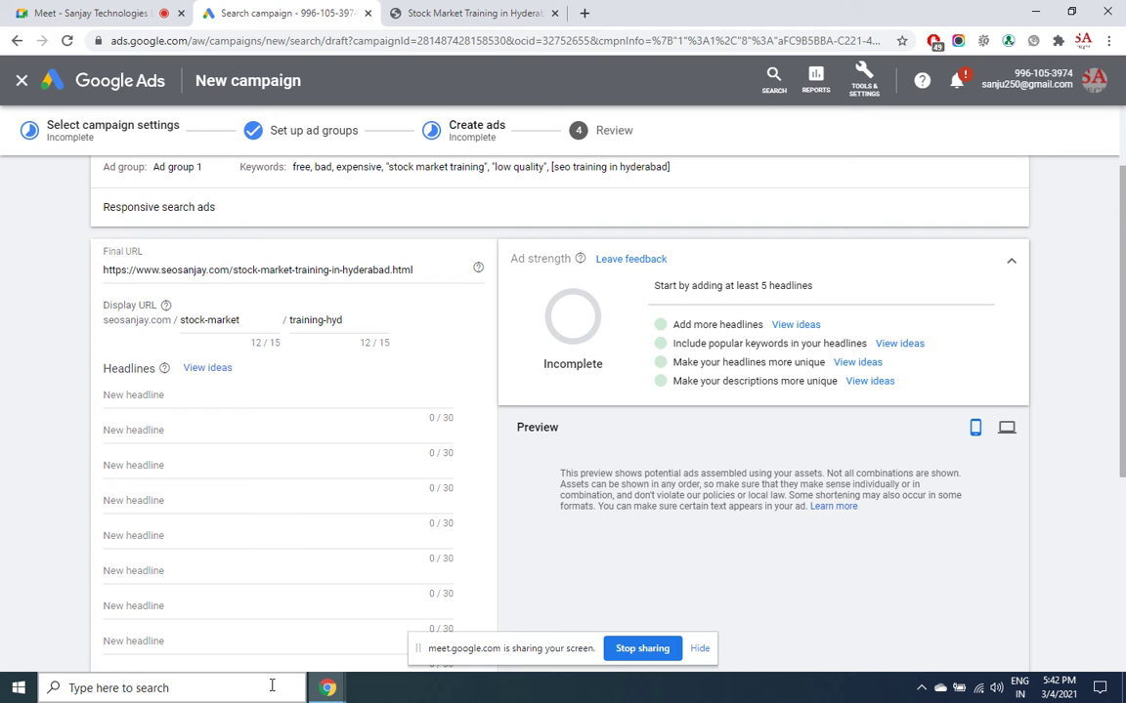
- Enter "Stock Market Training" as the first headline
click(163, 394)
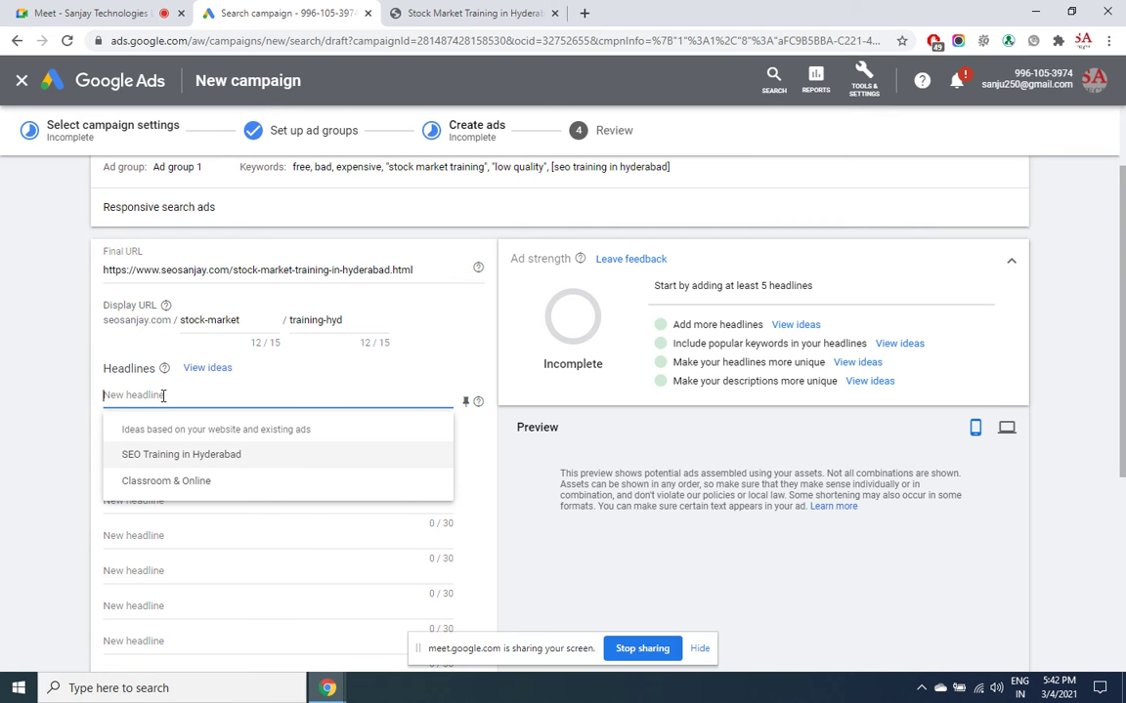
text(Stock Markt)
key(BackSpace)
key(BackSpace)
key(BackSpace)
text(et Training)
- Enter "Share Market Training" as the second headline
click(178, 430)
text(Share)
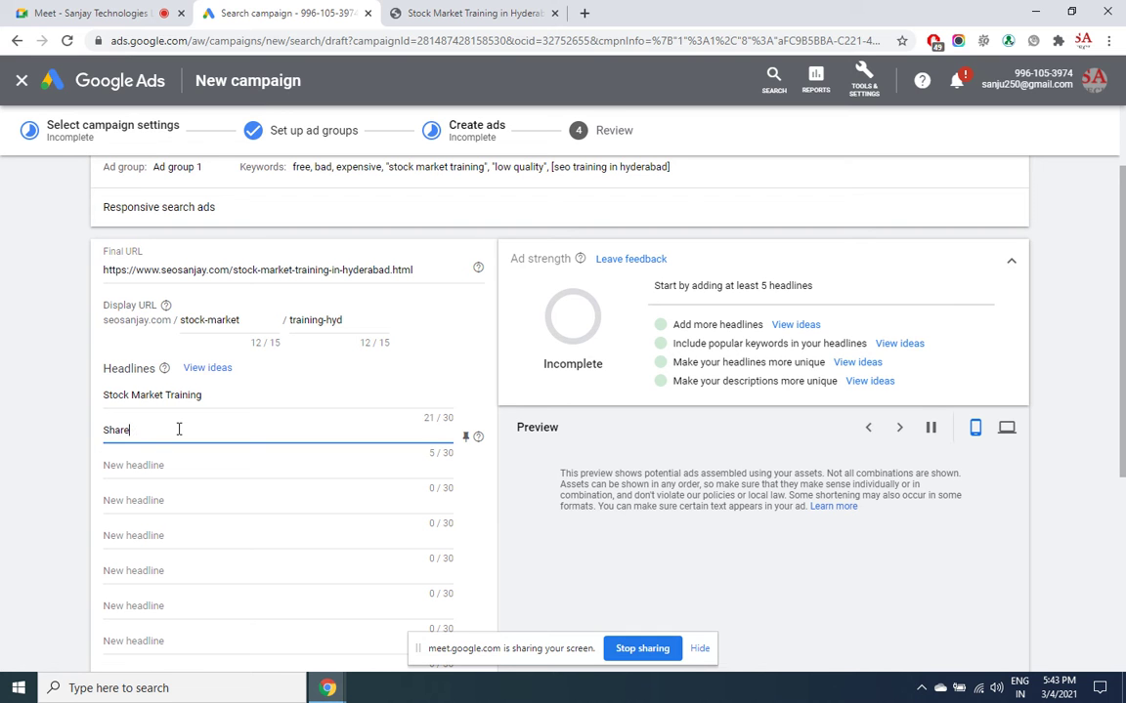
text( market)
key(BackSpace)
key(BackSpace)
key(BackSpace)
key(BackSpace)
key(BackSpace)
key(BackSpace)
key(BackSpace)
text(Market)
text(Training)
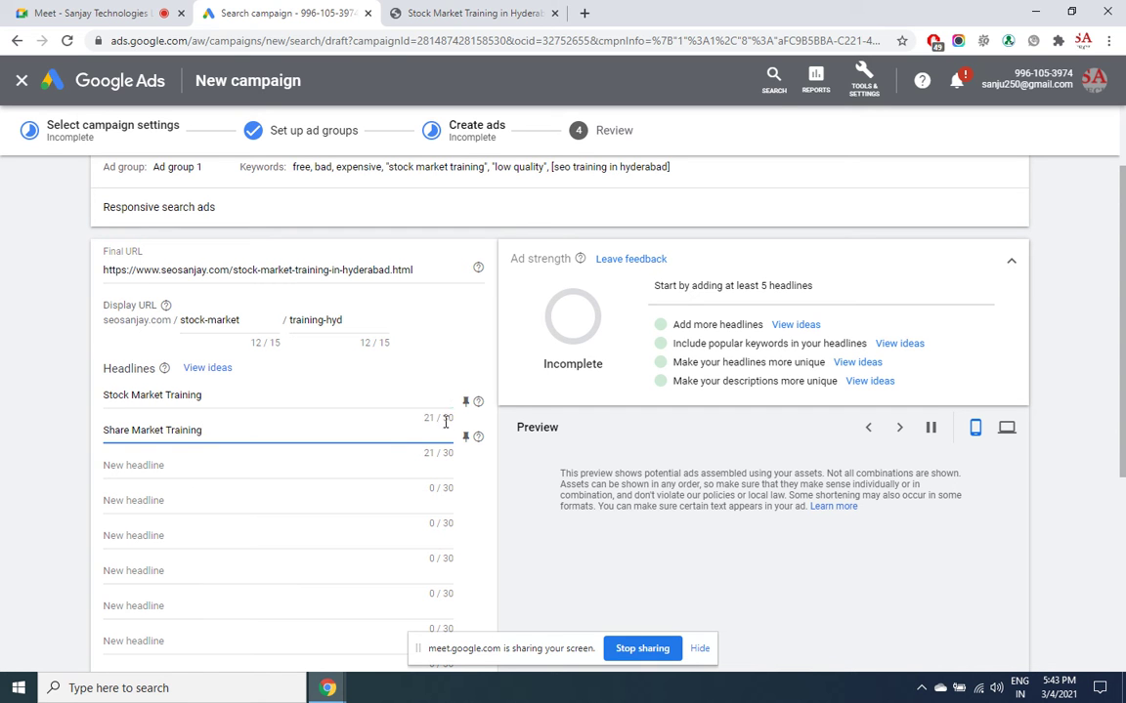
- Extend the first two headlines to "Stock Market Training in Hyd." and "Share Market Training in Hyd."
click(262, 394)
text(in)
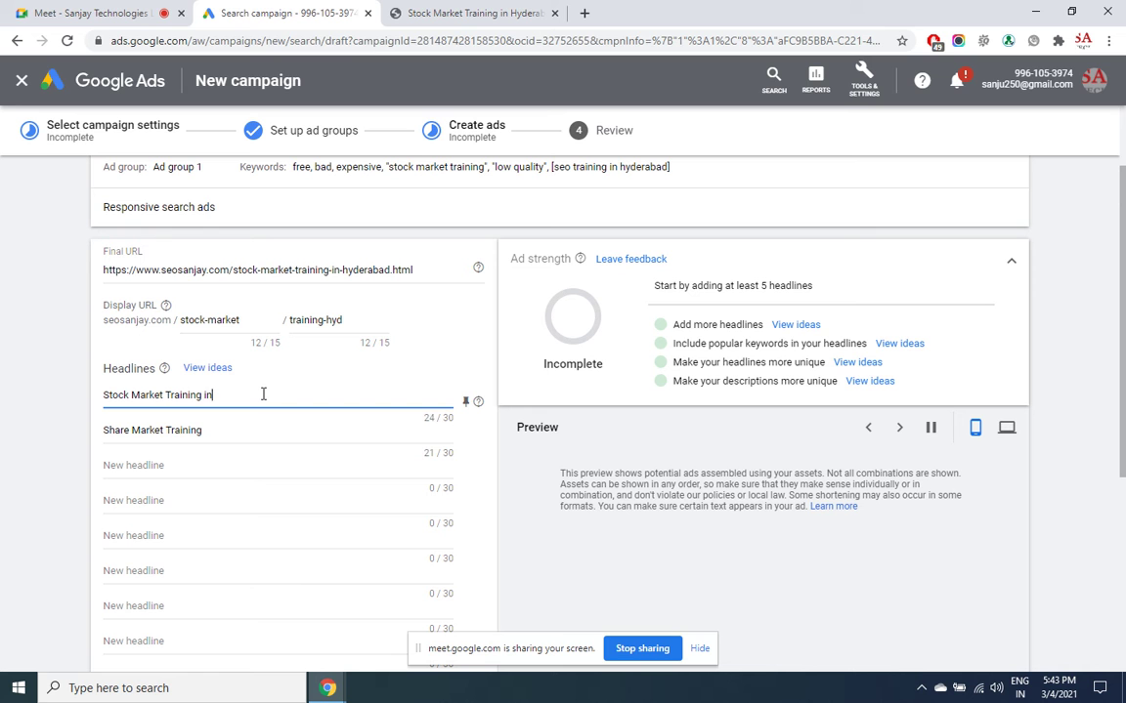
text( Hyd)
click(236, 443)
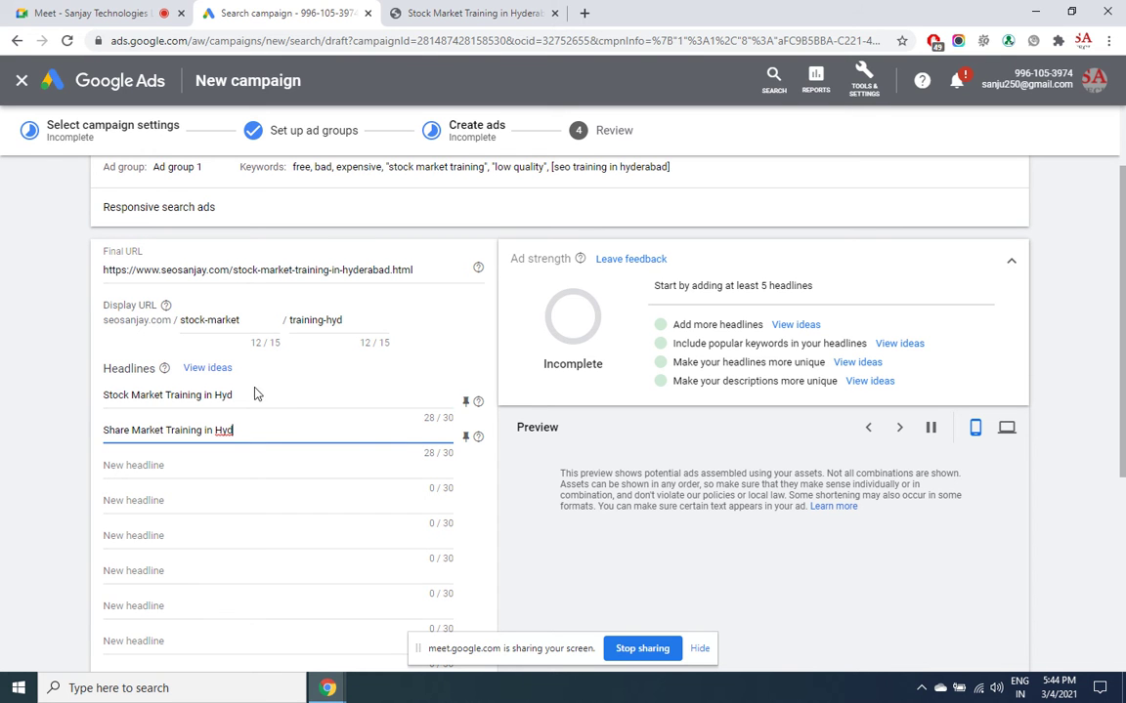
click(265, 392)
text(.)
click(250, 427)
text(.)
drag(1064, 390, 575, 259)
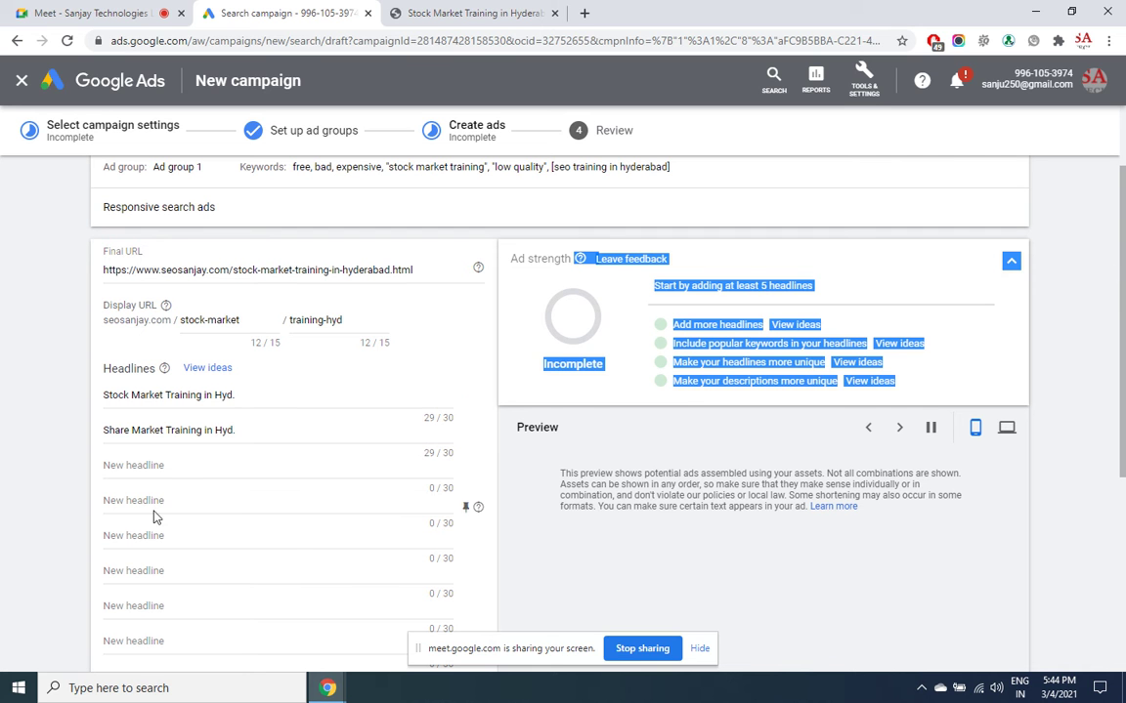
- Enter "Algo Training in Hyd" as the third headline
click(169, 465)
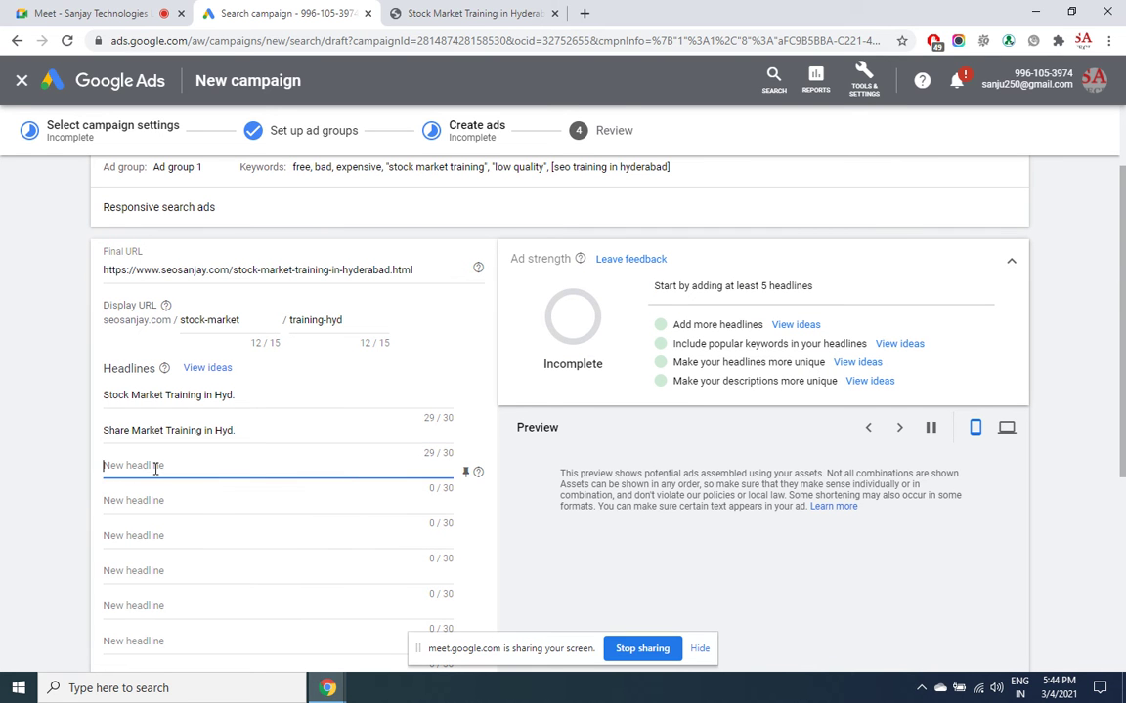
text(Algo Training in Hyd)
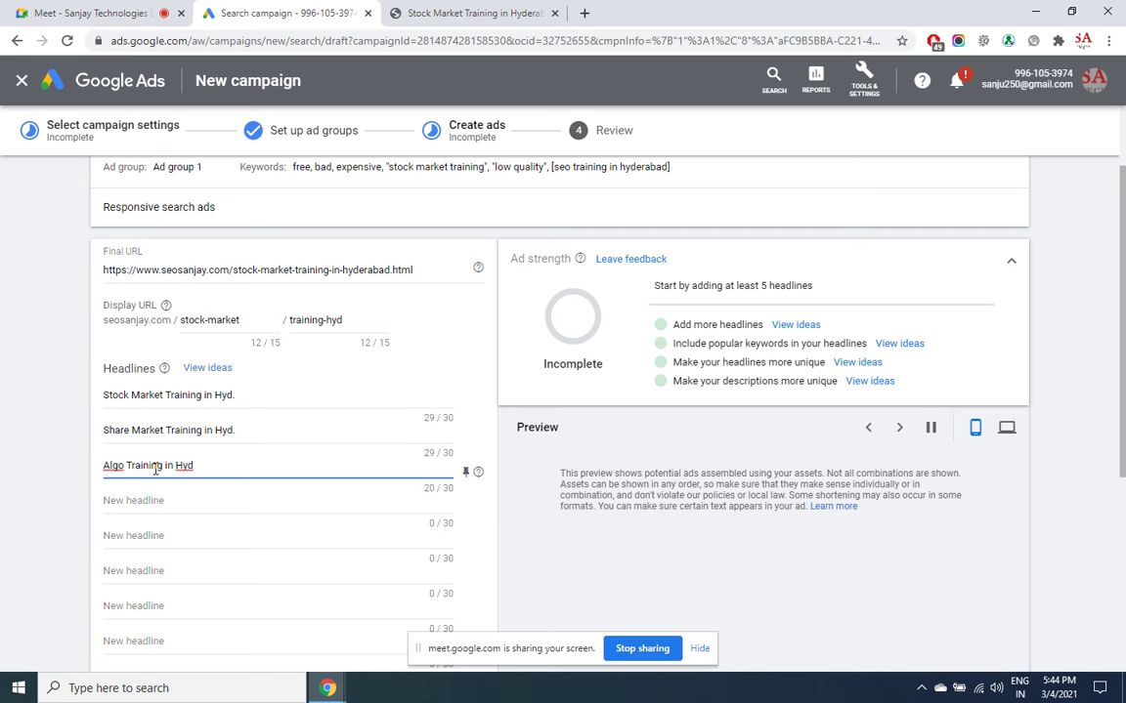
- Complete the third headline as "Algo Training in Hyderabad" and add a third description field to the ad
text(erabad)
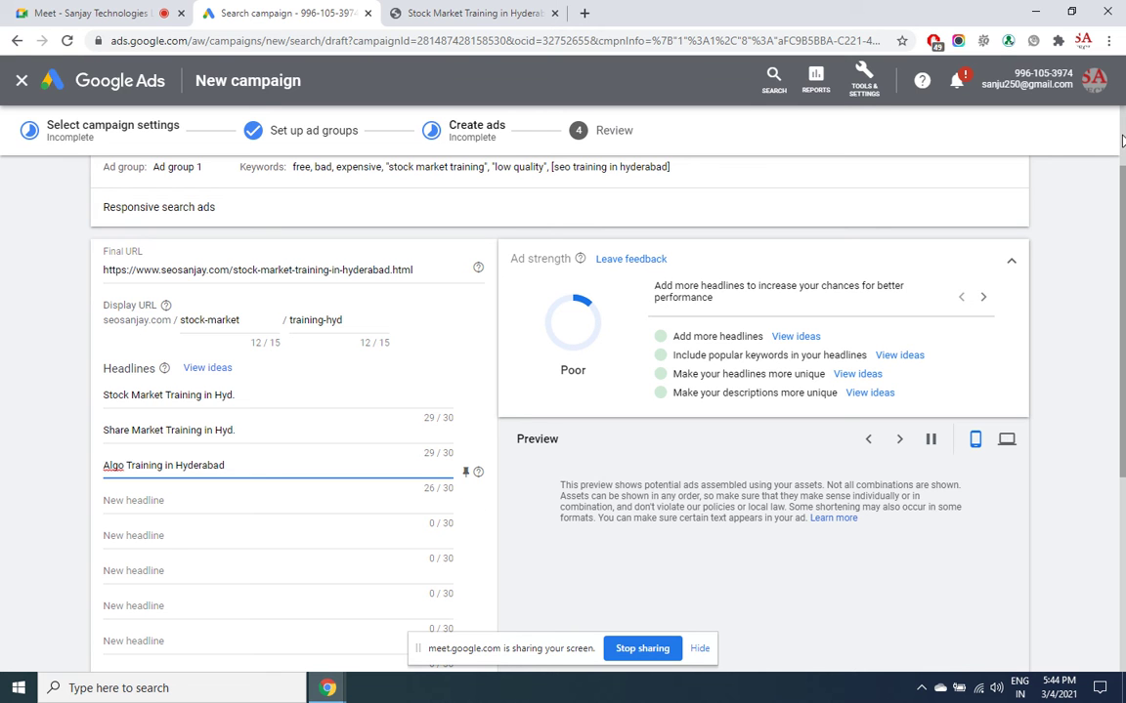
drag(1123, 219, 1123, 414)
click(126, 392)
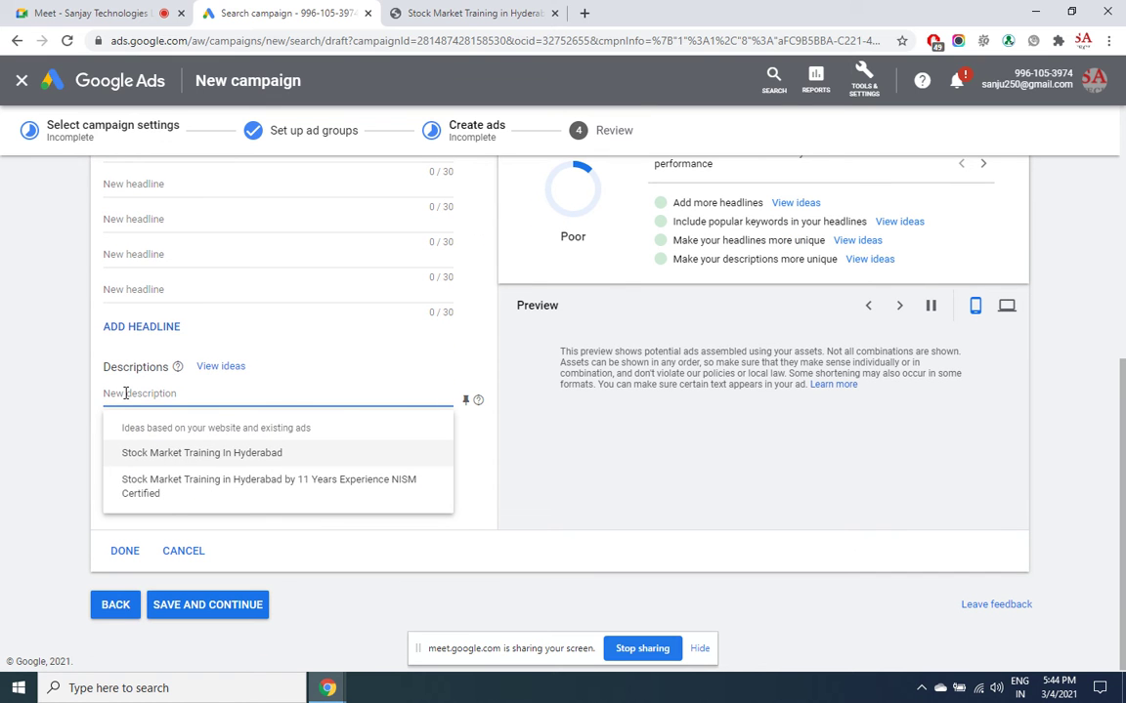
click(494, 480)
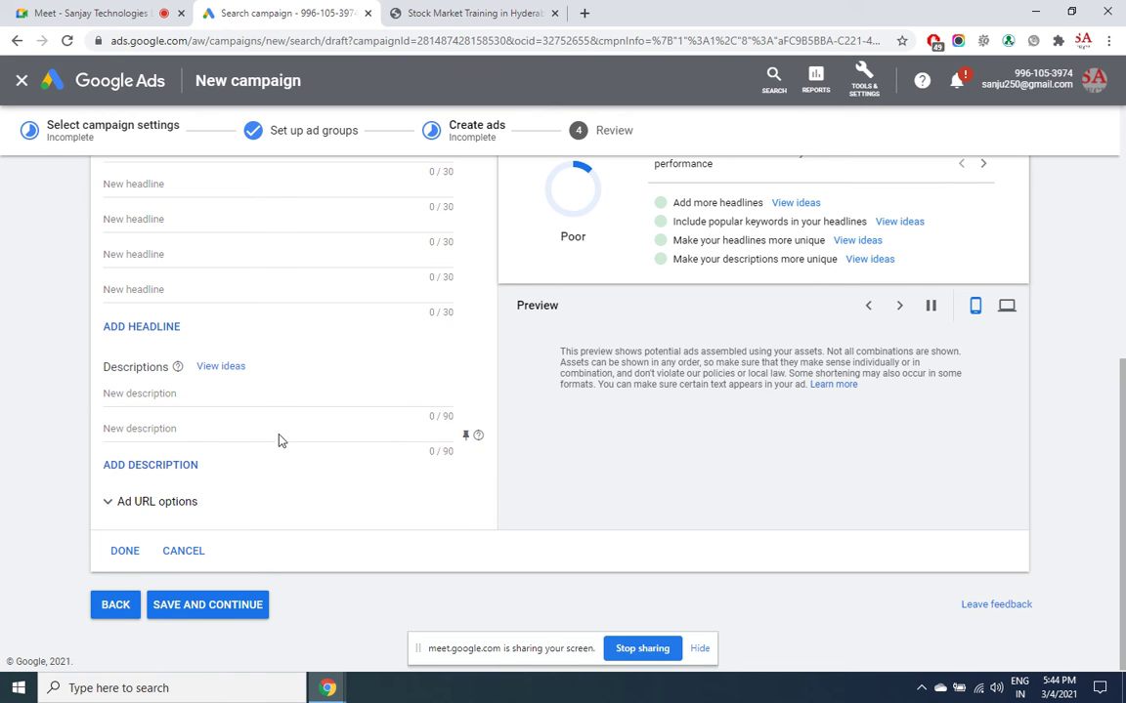
click(173, 467)
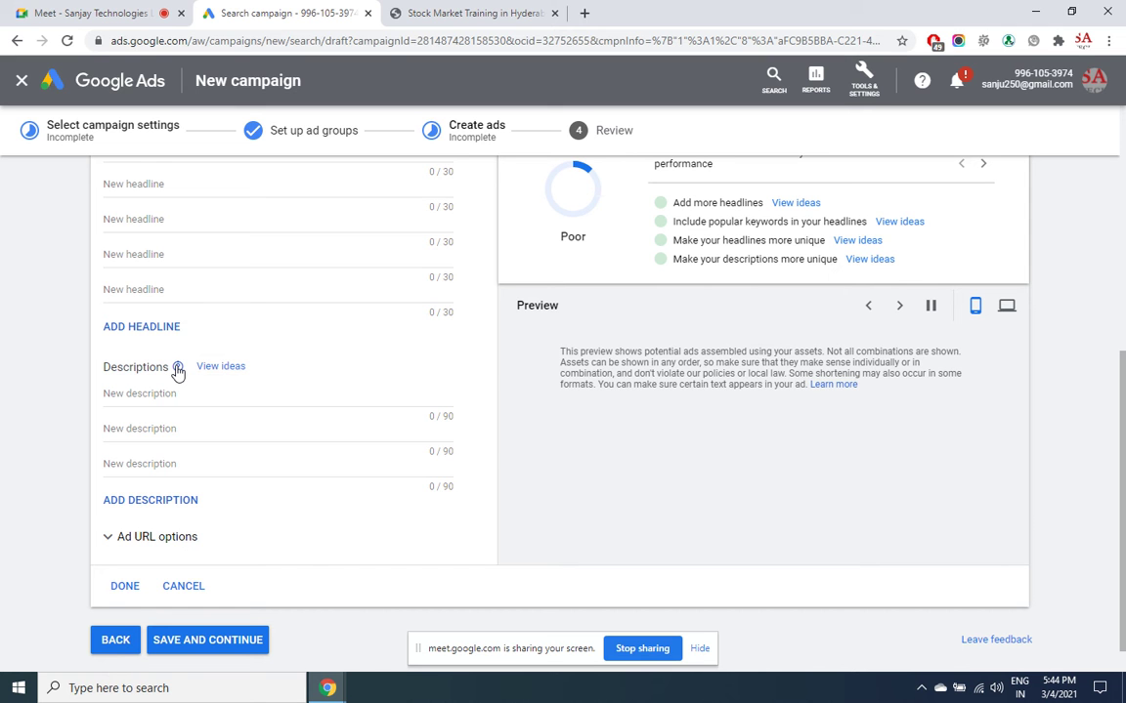
- Enter "15 yrs exp. in RT, NISM Certified, Basic & Advance Training" as the first description
mouse_move(177, 367)
click(139, 395)
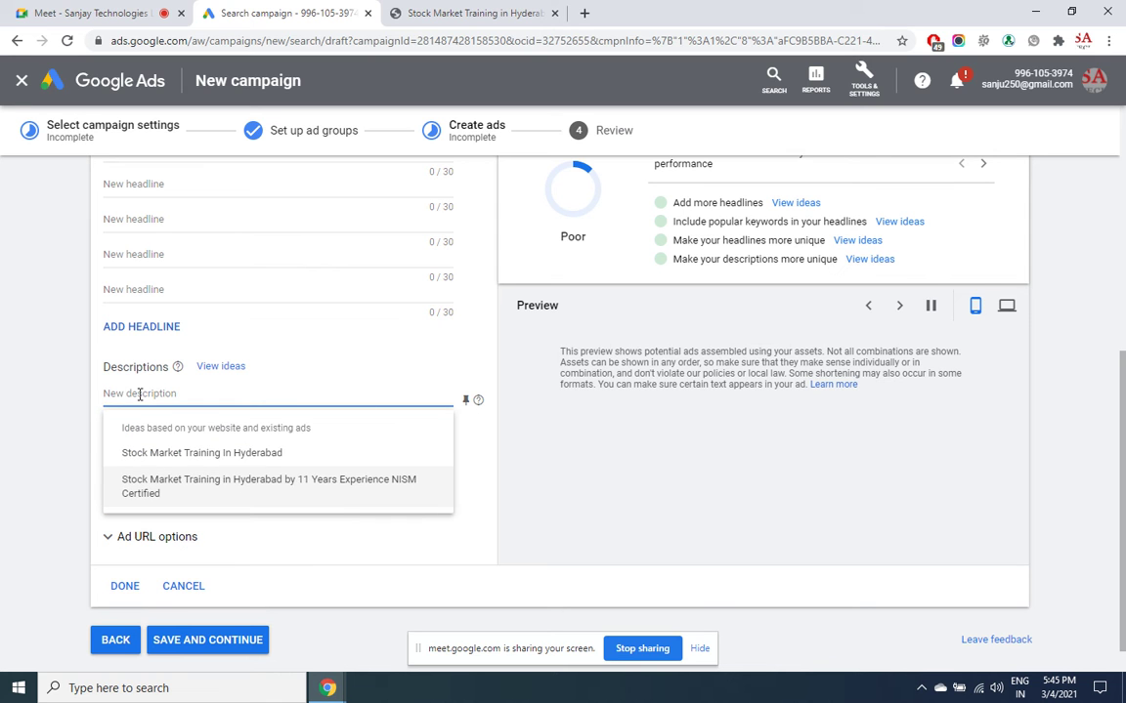
text(15)
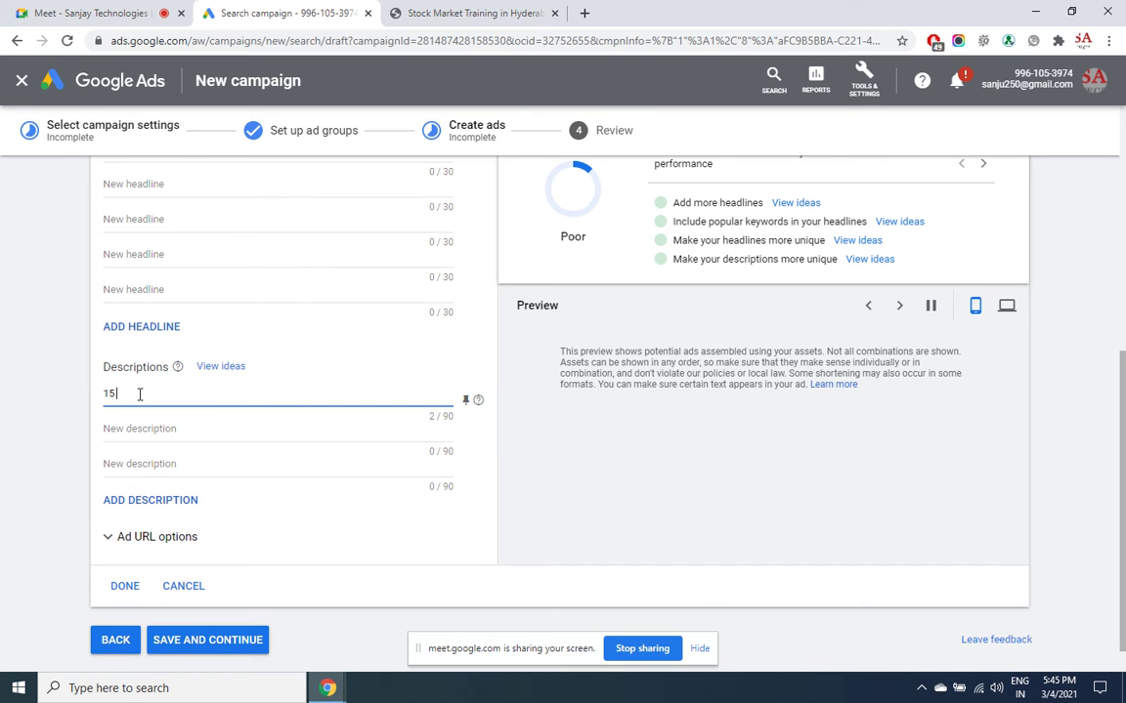
text( yrs exp in RT)
key(BackSpace)
key(BackSpace)
key(BackSpace)
key(BackSpace)
key(BackSpace)
key(BackSpace)
text(. In RT, nism)
key(BackSpace)
key(BackSpace)
key(BackSpace)
key(BackSpace)
key(BackSpace)
text(ni)
key(BackSpace)
key(BackSpace)
key(BackSpace)
text(NISM Cert)
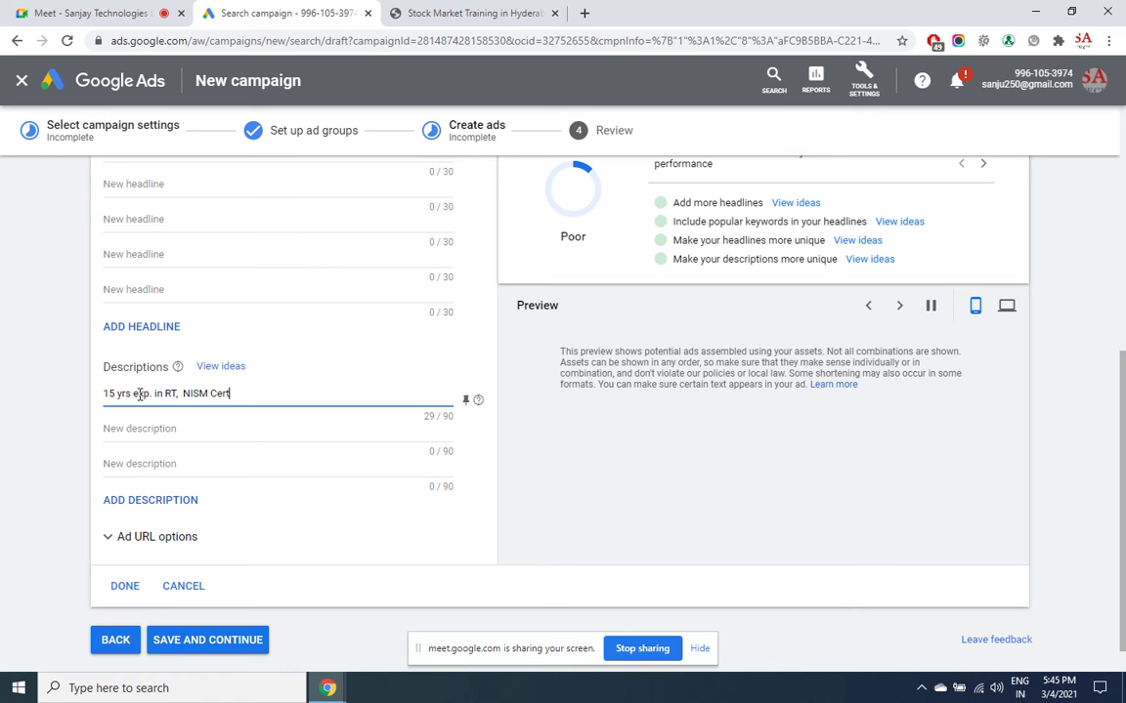
text(ified, Basic & Advance Traing)
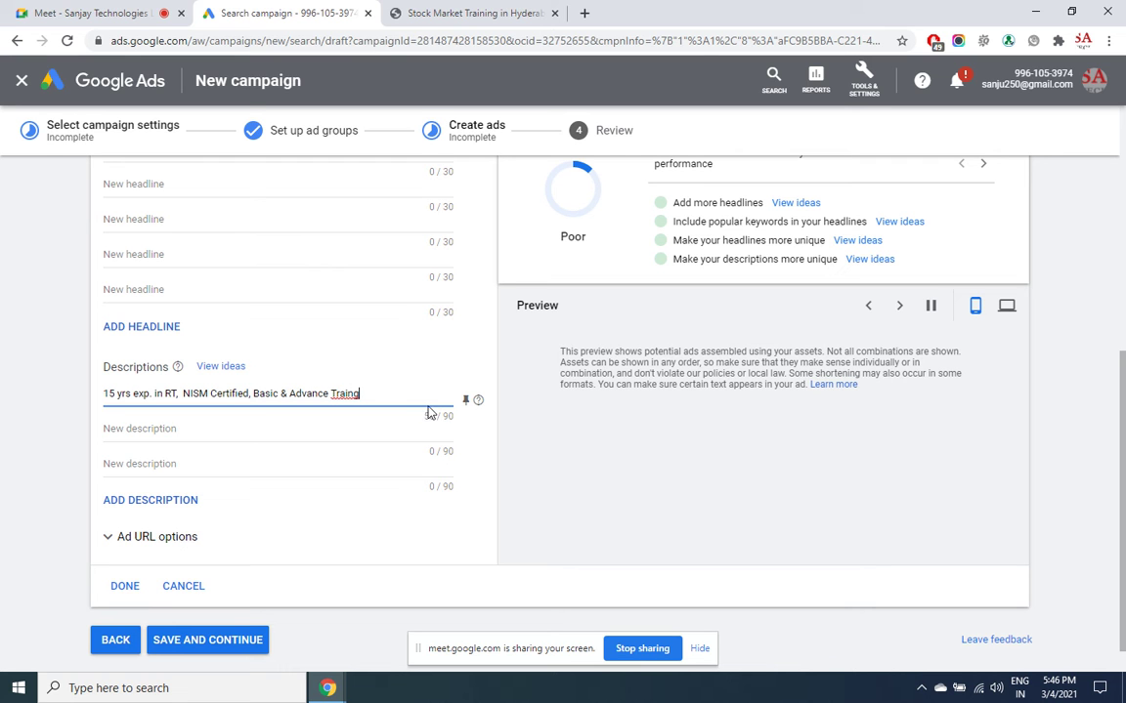
key(BackSpace)
text(ing)
- Enter "100%" in the second description field
click(319, 427)
text(100)
text(0)
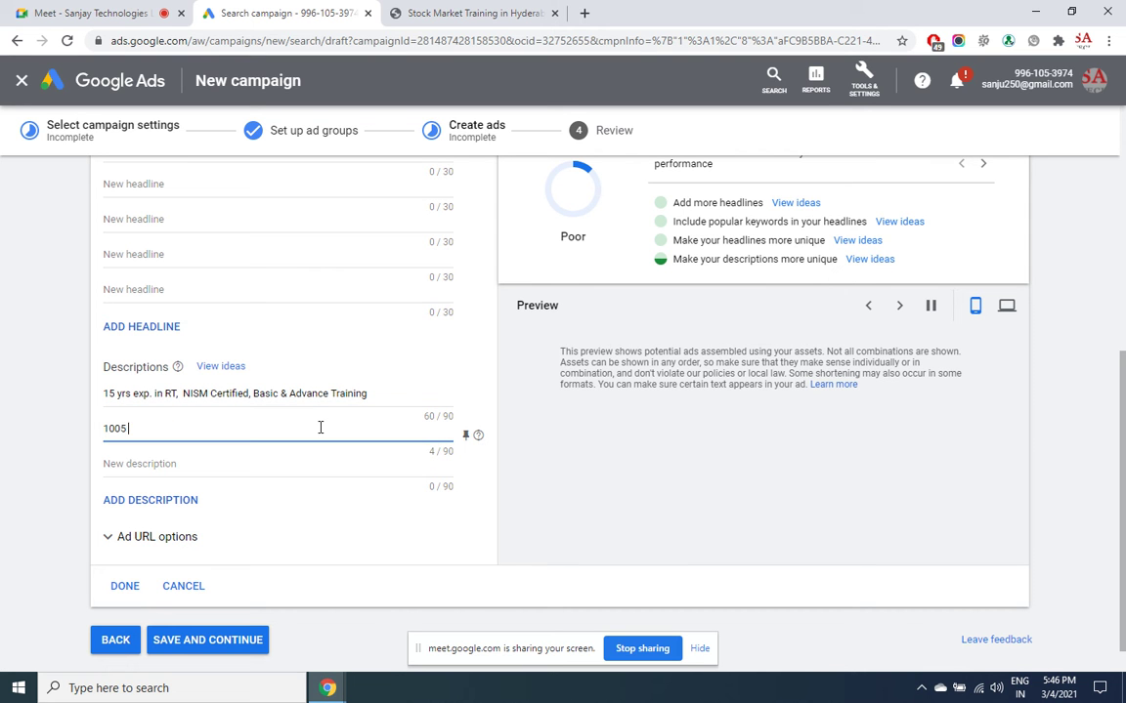
key(BackSpace)
text(%)
- Append ", 100% Practical, Free Demat" to the end of the first description
click(369, 392)
text(, 100%)
key(BackSpace)
text(%)
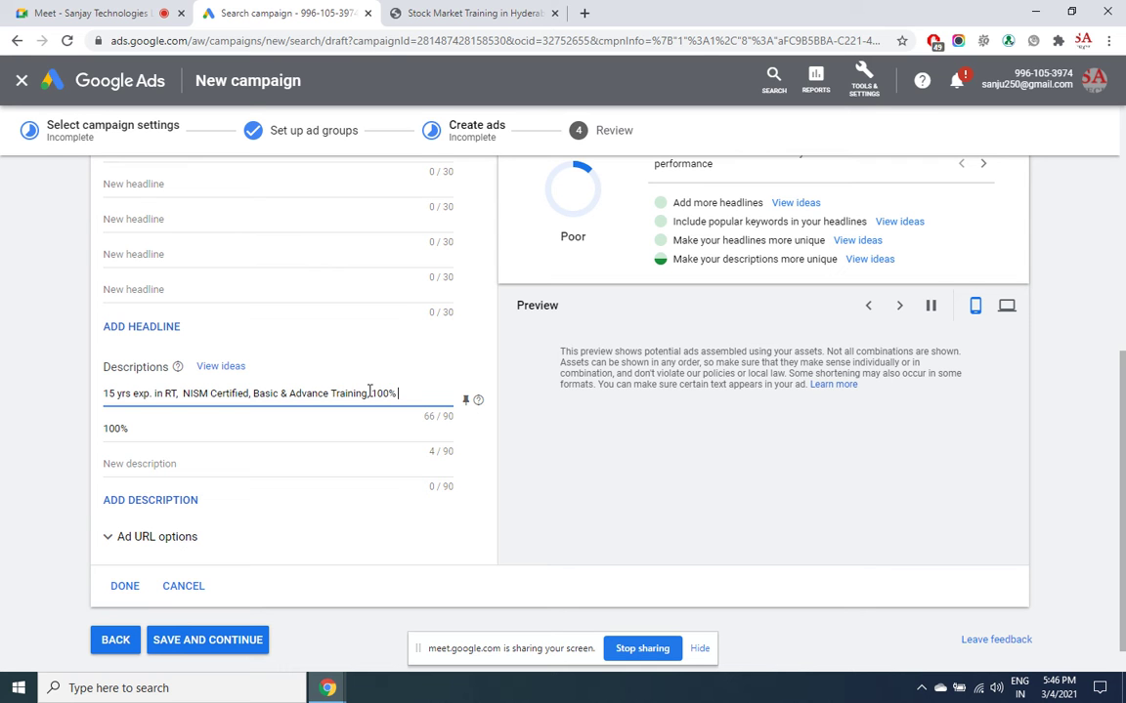
text( Pratical)
key(BackSpace)
key(BackSpace)
key(BackSpace)
key(BackSpace)
key(BackSpace)
text(ctial)
key(BackSpace)
key(BackSpace)
text(cal, Free DE)
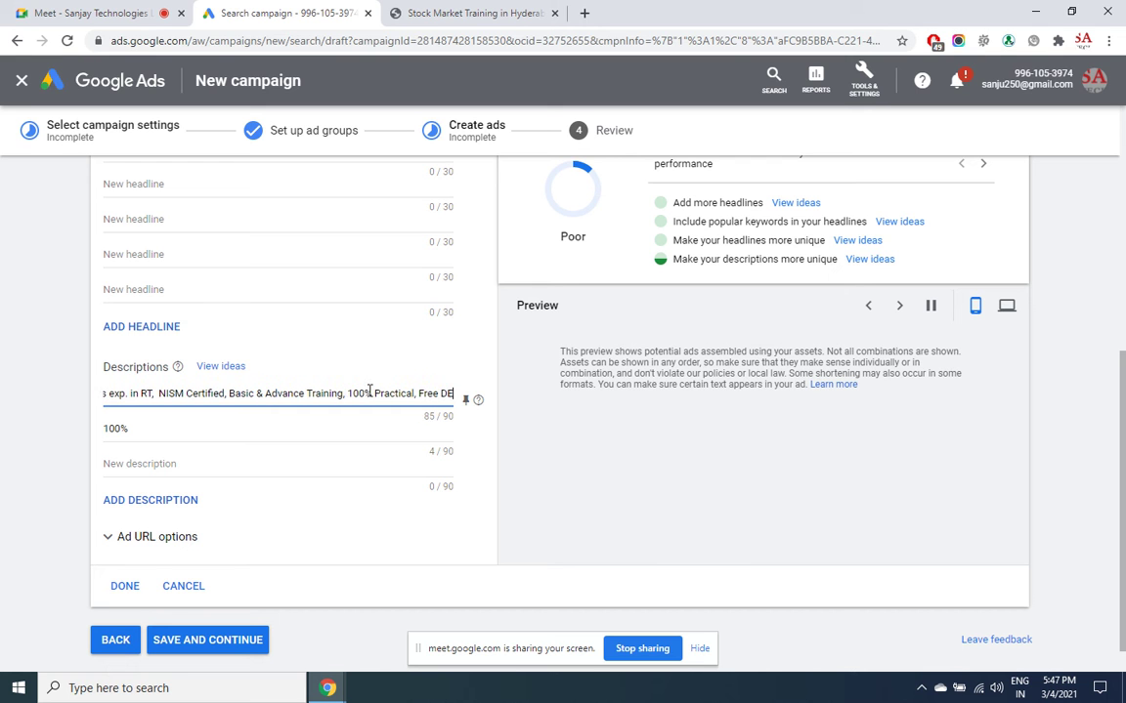
key(BackSpace)
text(emat)
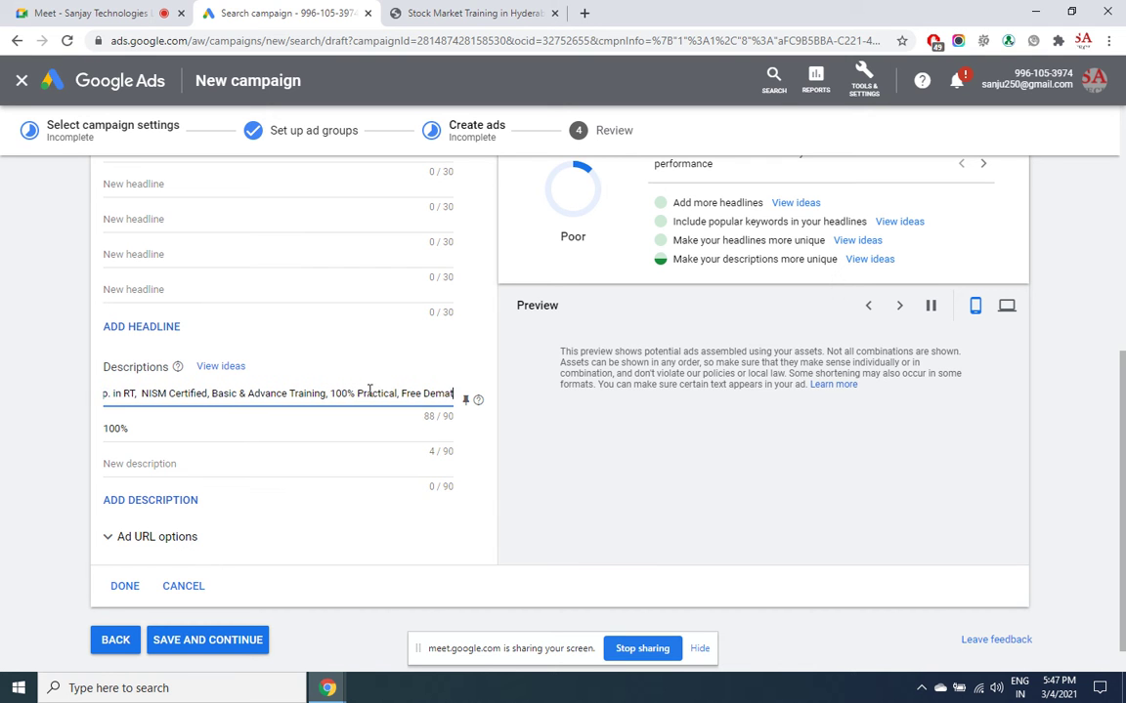
text( ac)
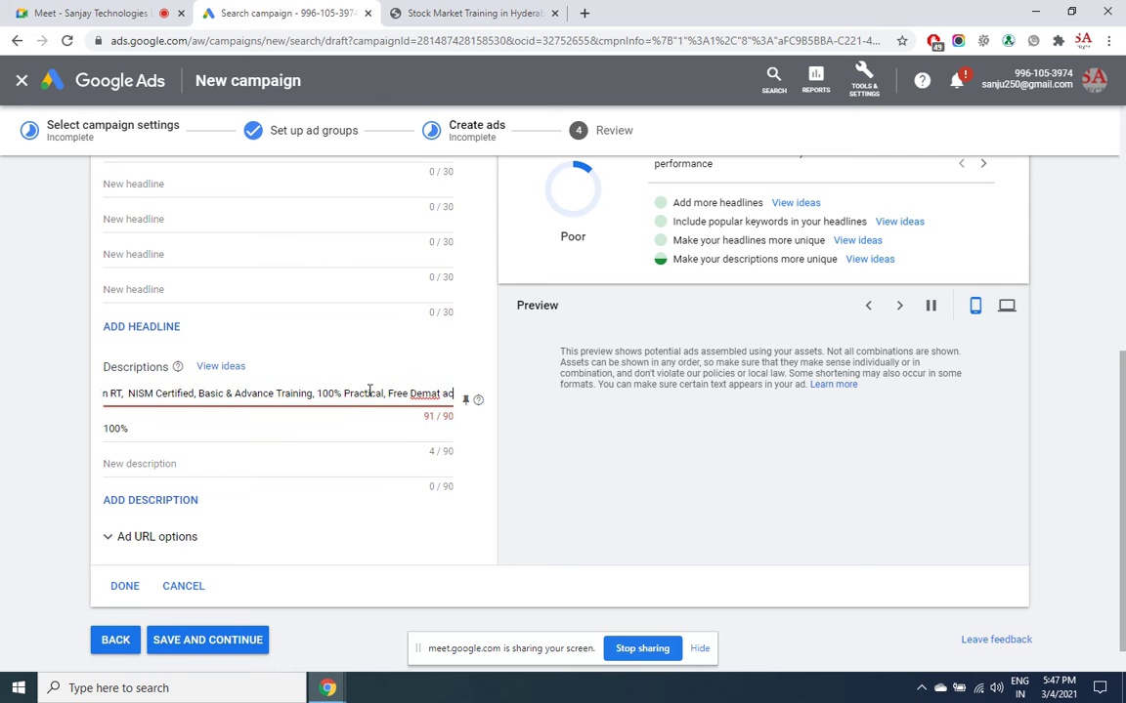
key(BackSpace)
key(BackSpace)
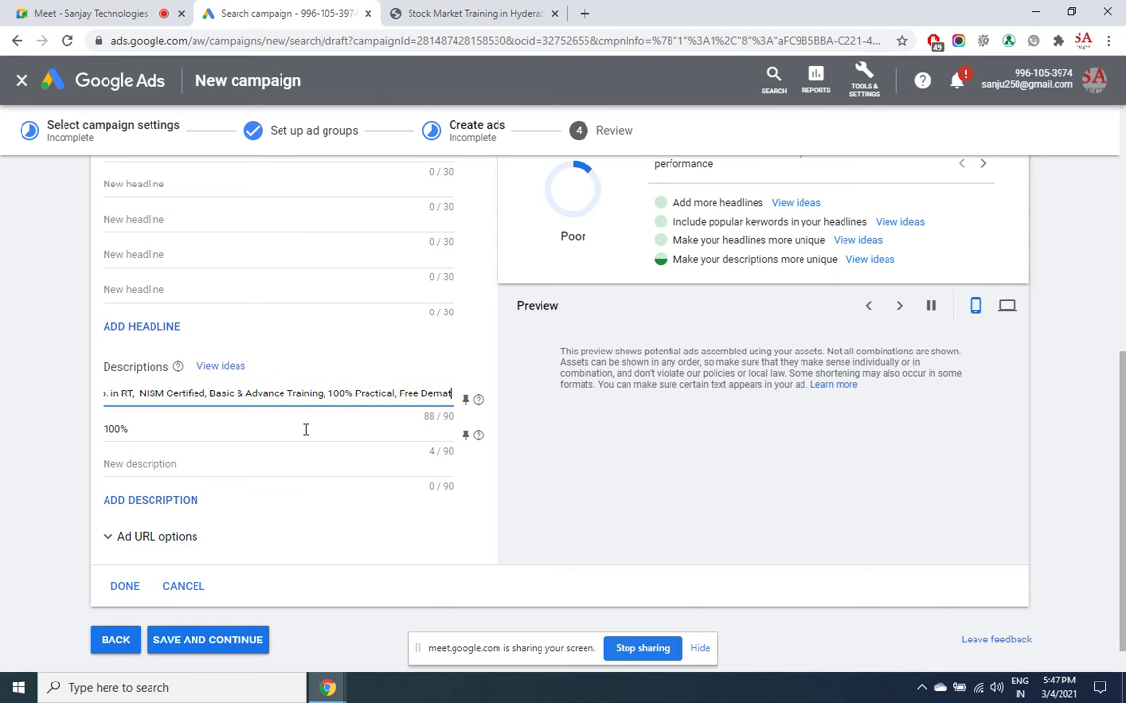
- Switch the ad preview to the desktop view and try to cycle through the ad combinations
click(273, 432)
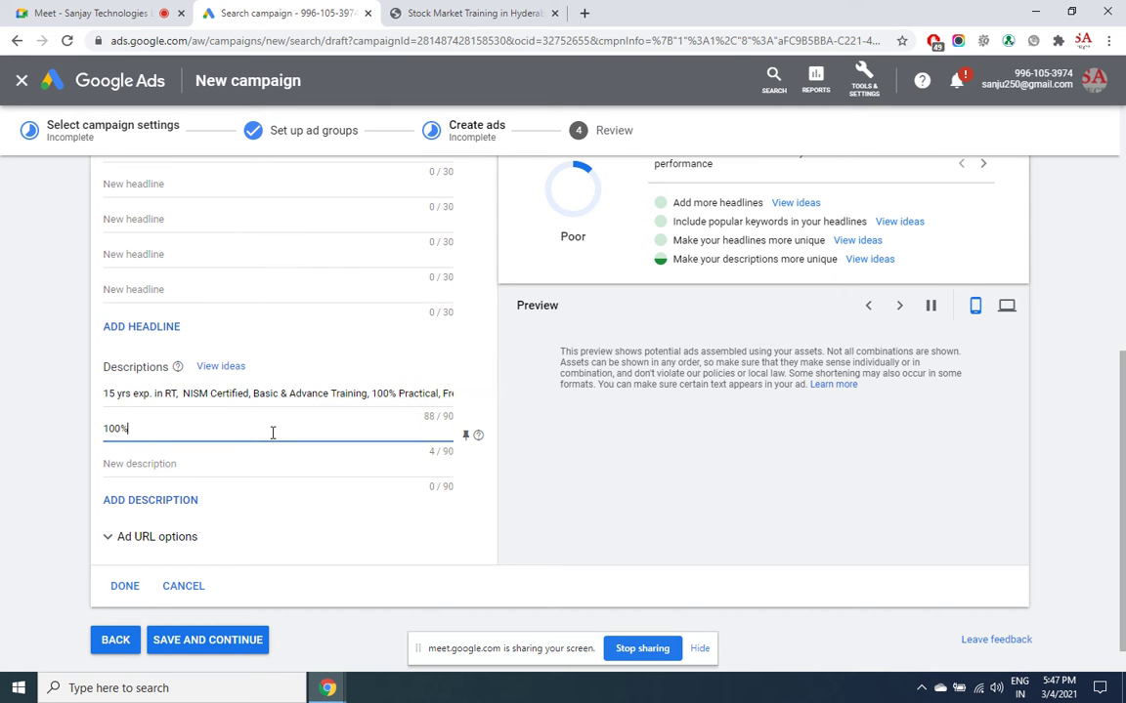
drag(265, 394, 73, 401)
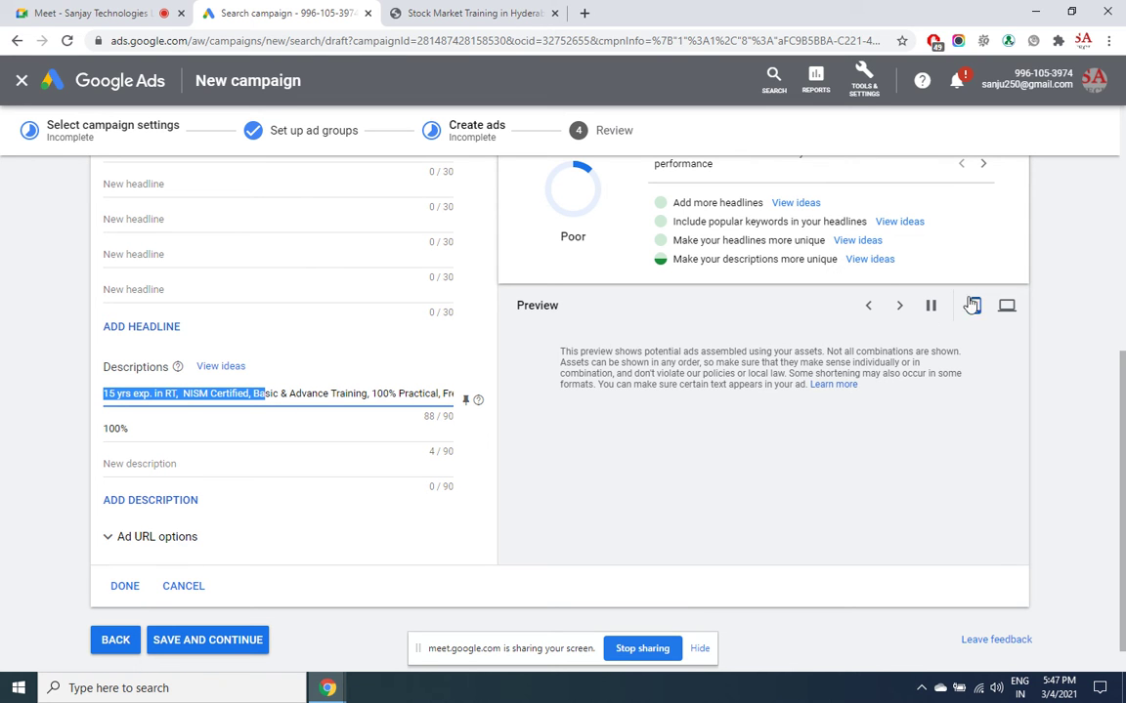
click(1007, 308)
scroll(1122, 401, up, 2)
click(900, 307)
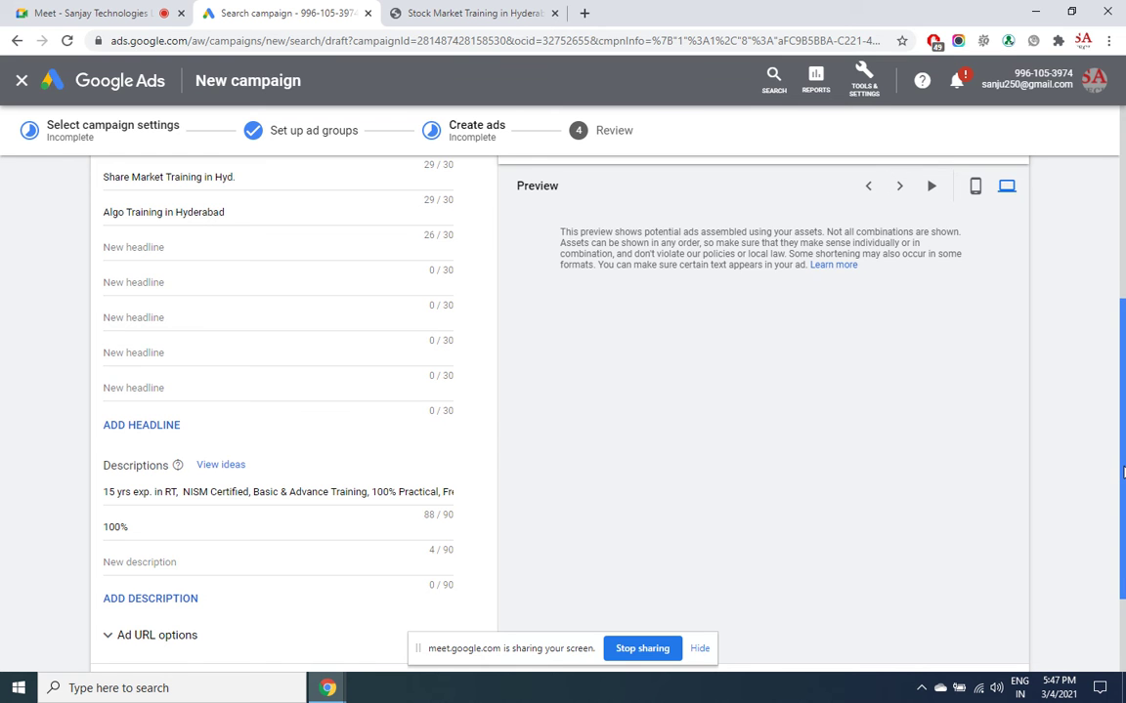
scroll(1123, 473, up, 3)
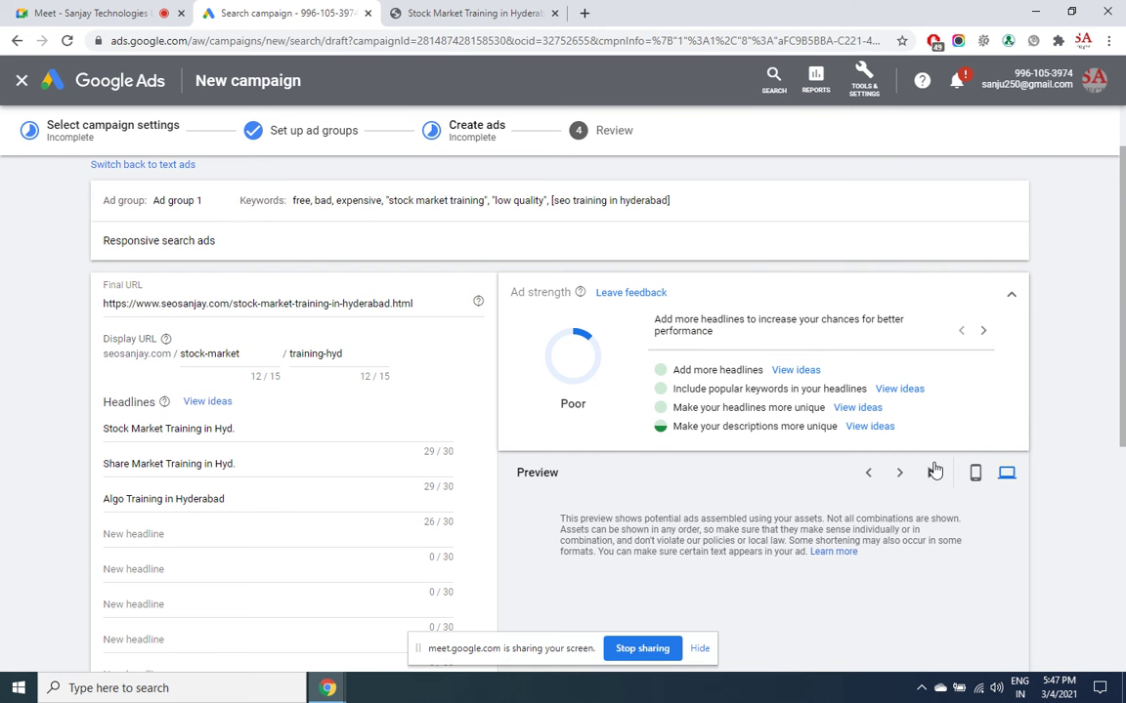
click(931, 474)
drag(1121, 314, 1122, 432)
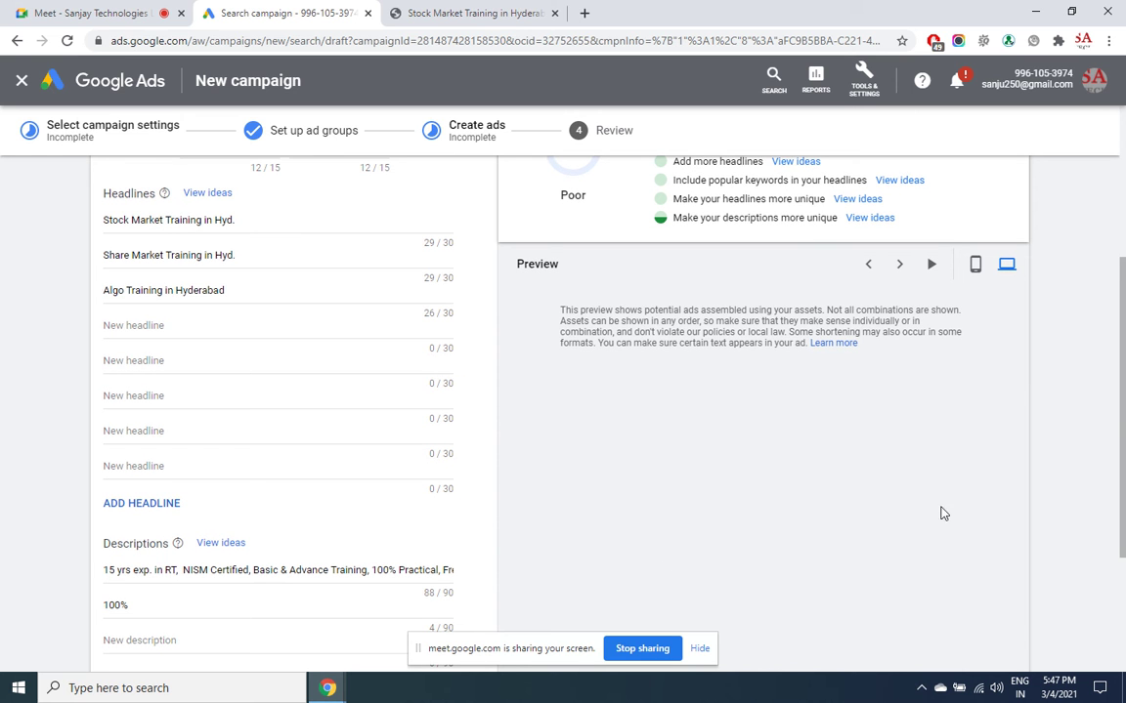
- Replace the second description's text with "15k fee, 40 days,"
drag(1122, 337, 1122, 415)
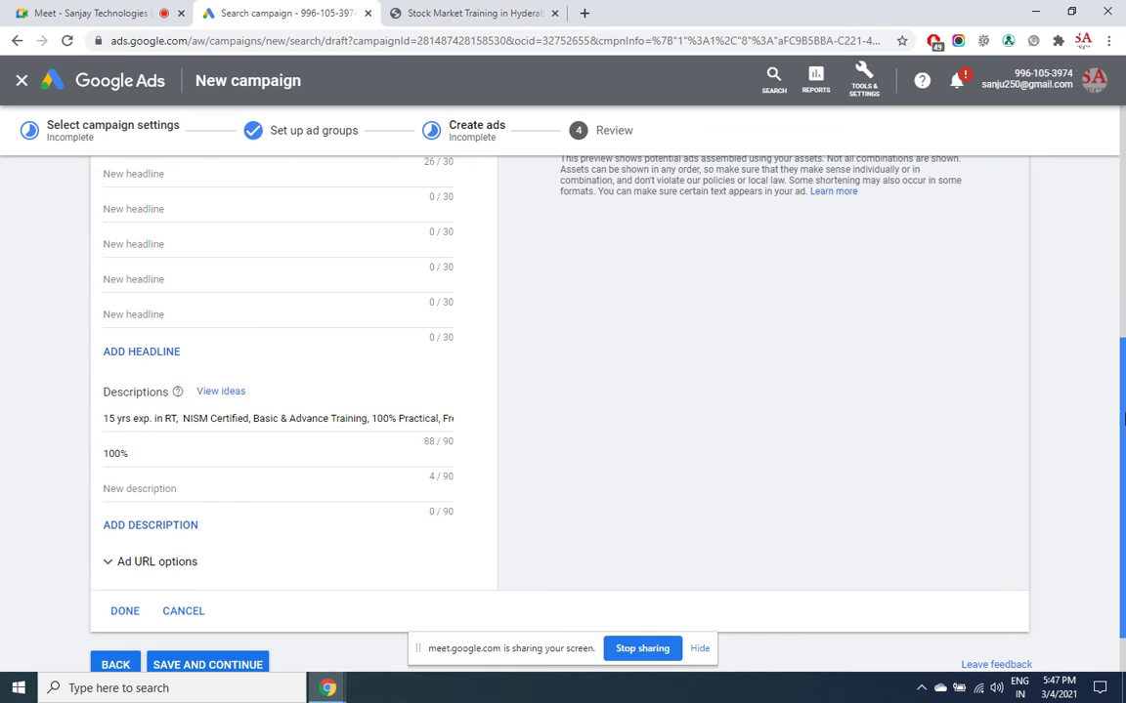
click(161, 453)
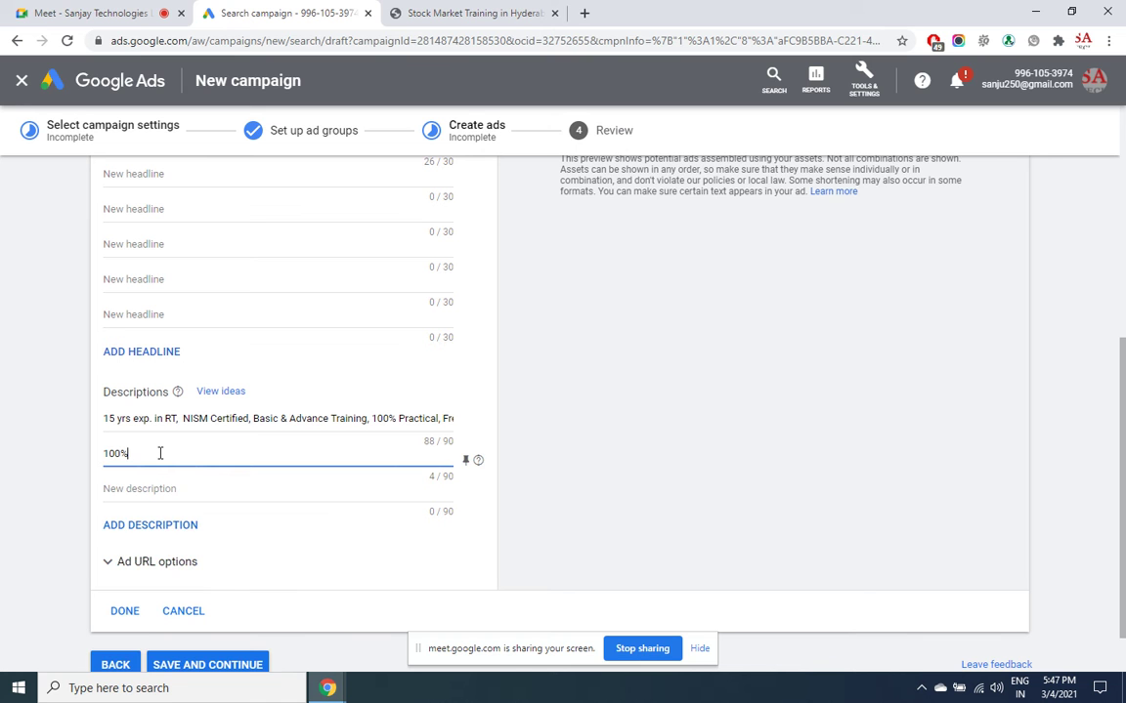
key(BackSpace)
key(BackSpace)
key(BackSpace)
key(BackSpace)
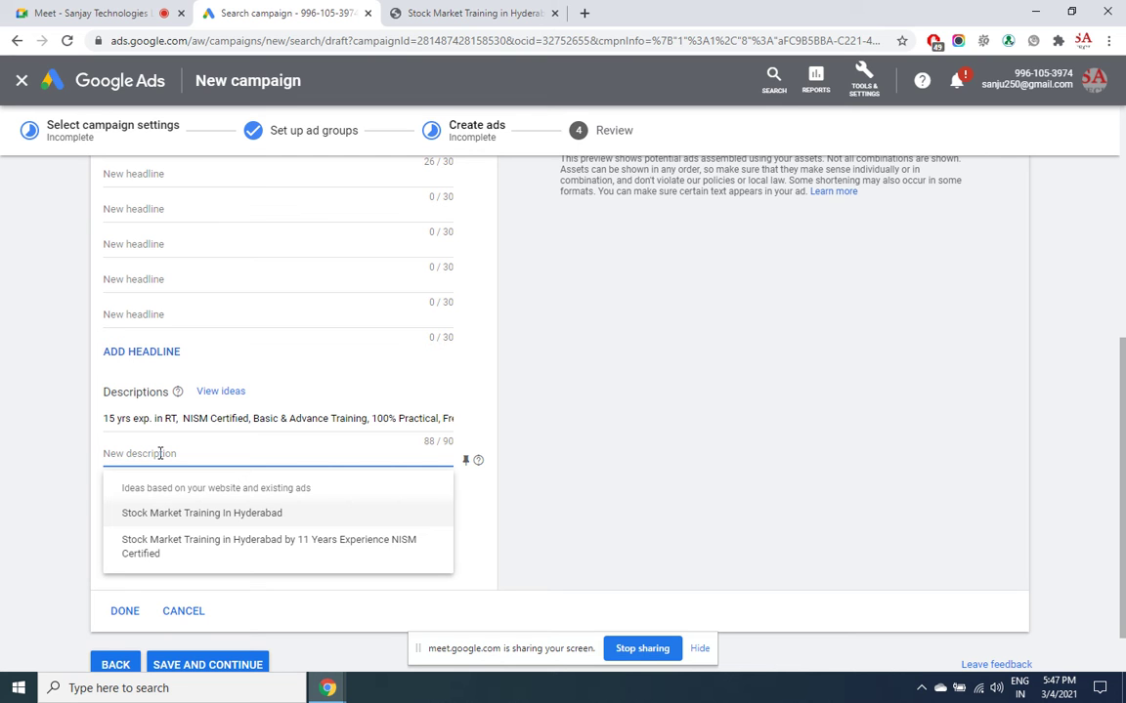
text(15k)
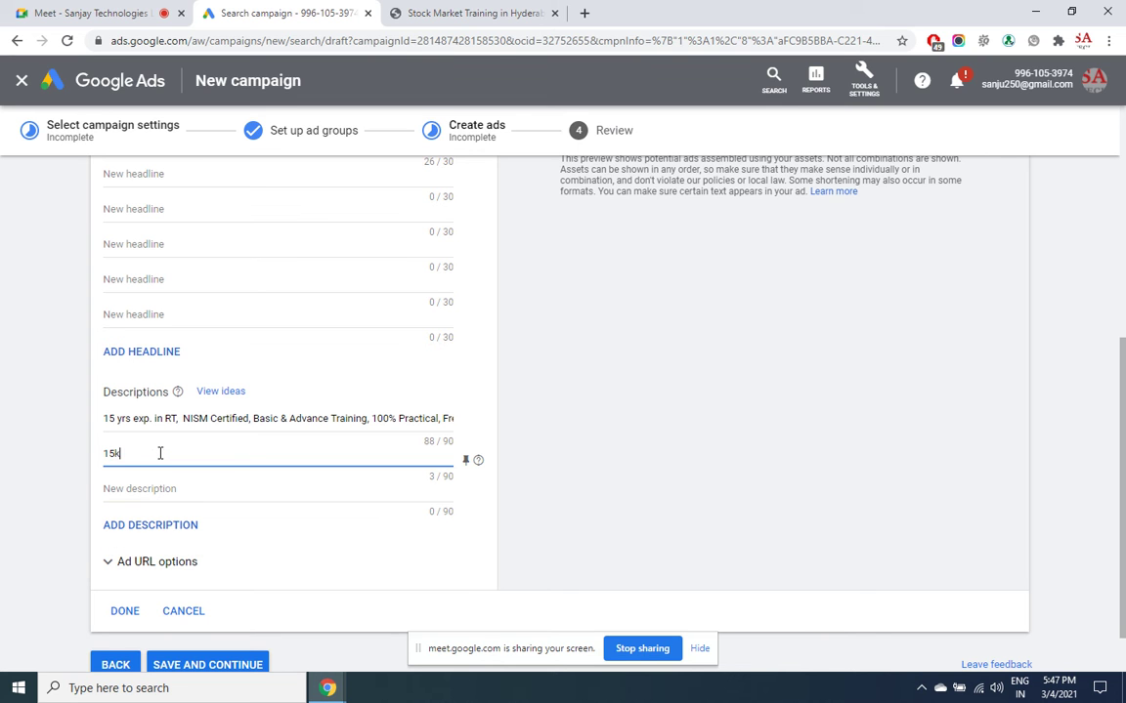
text( fee,)
text( 4)
text(0 days)
text( duration)
key(BackSpace)
key(BackSpace)
key(BackSpace)
key(BackSpace)
key(BackSpace)
key(BackSpace)
key(BackSpace)
key(BackSpace)
key(BackSpace)
text(,)
- Continue the second description with the batch schedule and location "mon-sat, 8-9 am & 7-8 pm only in Ameerpet"
text(mon)
text(-sat)
text(, )
text(7)
text(-9a)
key(BackSpace)
key(BackSpace)
key(BackSpace)
key(BackSpace)
text(8-9 am & 7-8)
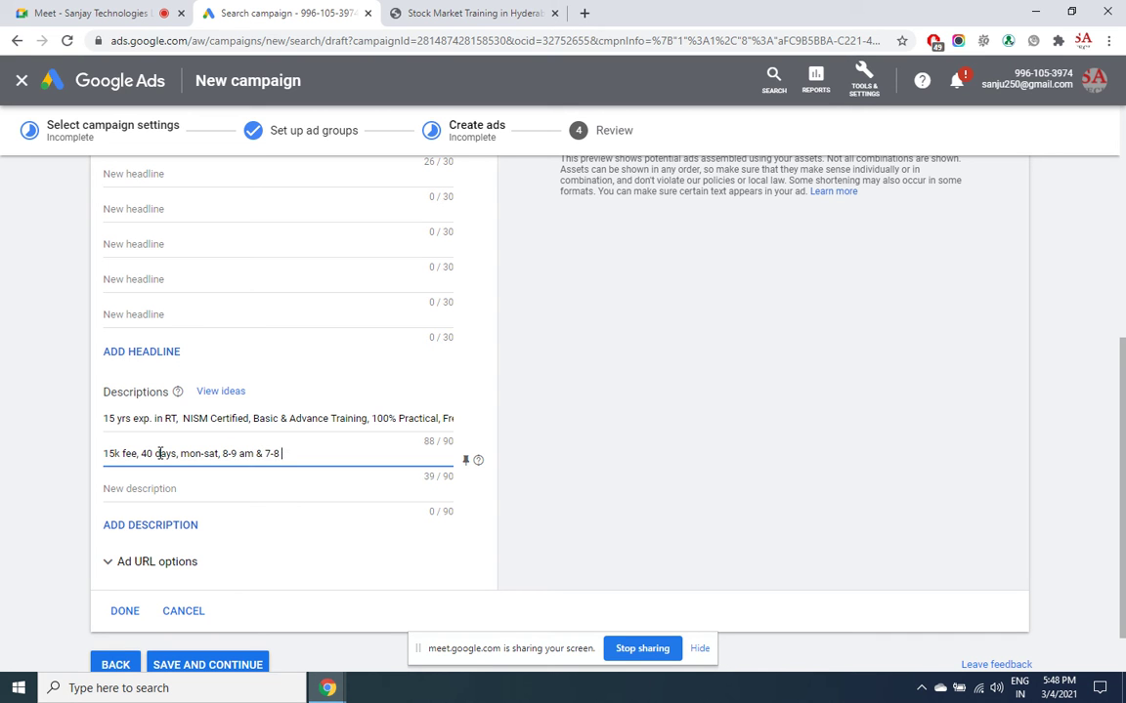
text( pm,)
key(BackSpace)
text(only ()
key(BackSpace)
text(in Ameerpet)
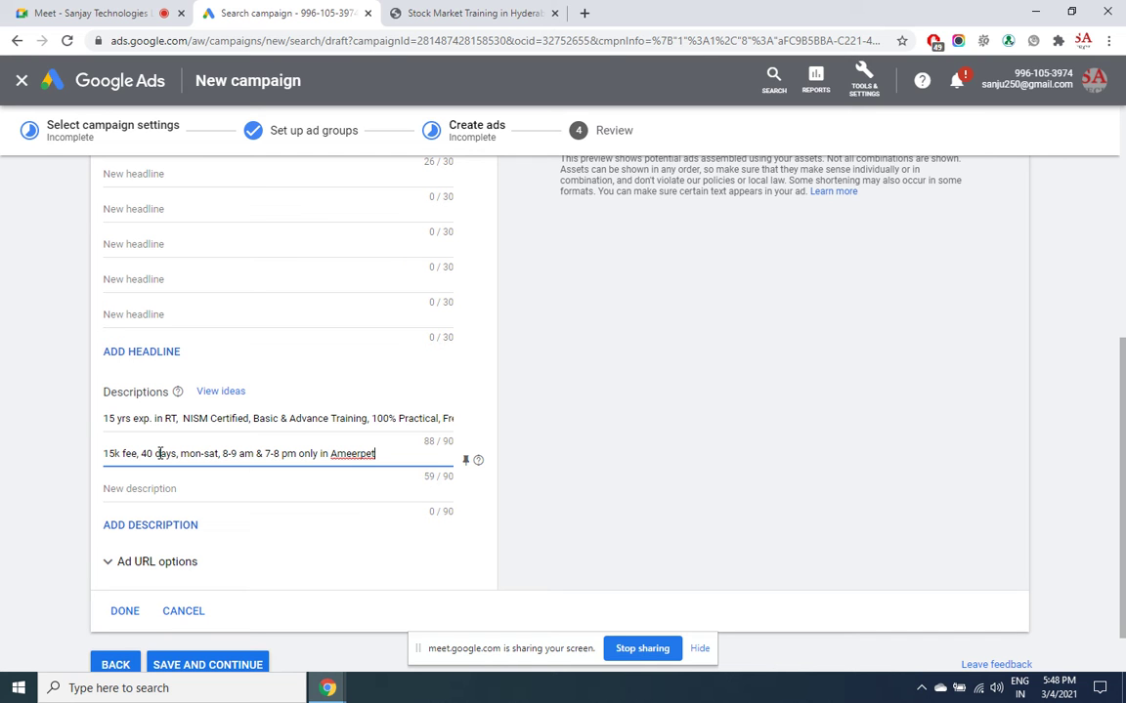
- Reword the end of the second description to "7-8 pm, classroom training only in Ameerpet"
text(, Cla)
key(BackSpace)
key(BackSpace)
key(BackSpace)
key(BackSpace)
key(BackSpace)
key(BackSpace)
key(BackSpace)
key(BackSpace)
click(301, 453)
text(, 8-9 am & 7-8 pm classroom )
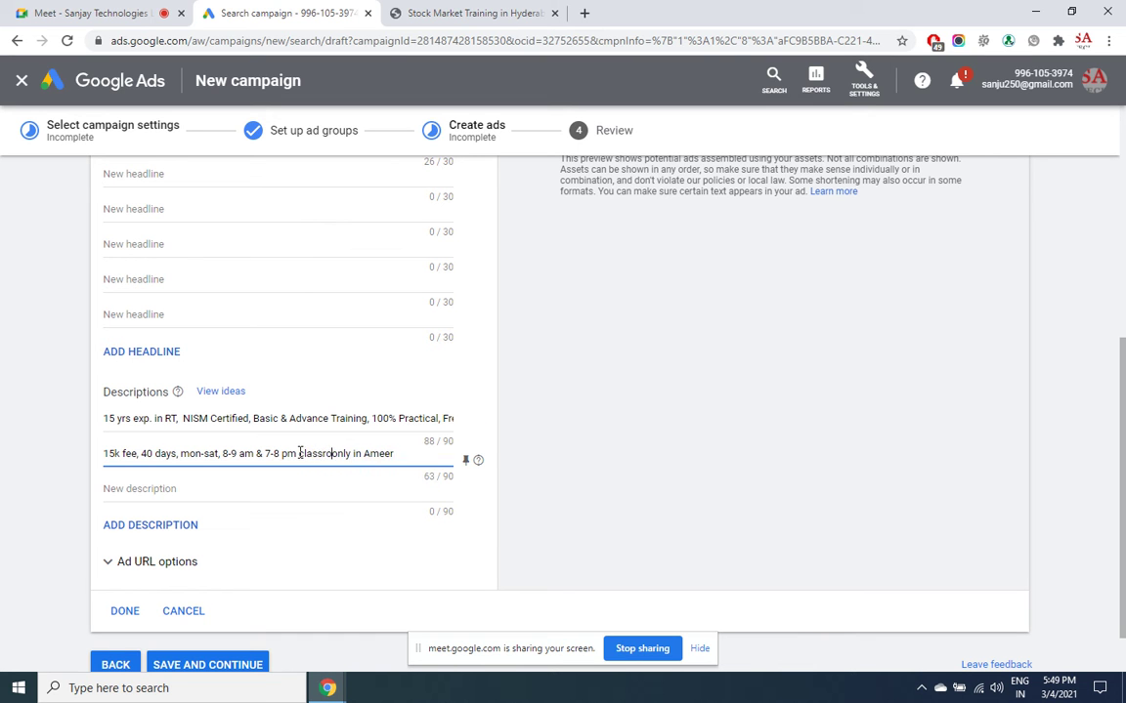
text(training o)
drag(418, 454, 455, 458)
click(426, 455)
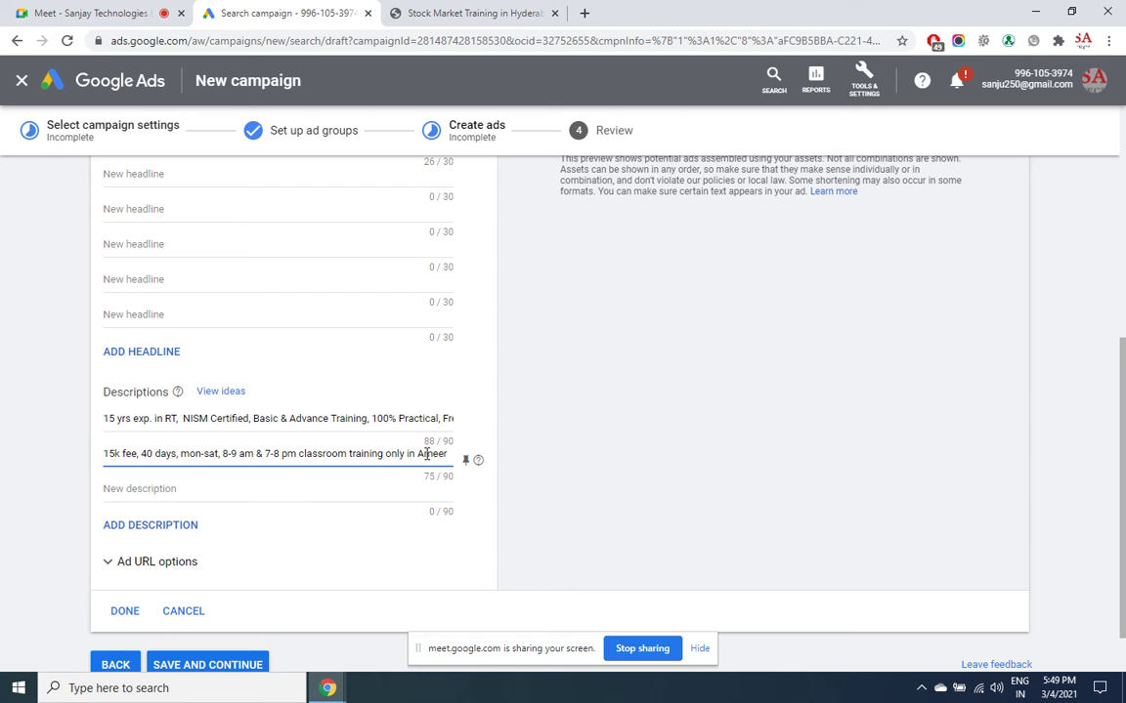
text(pet)
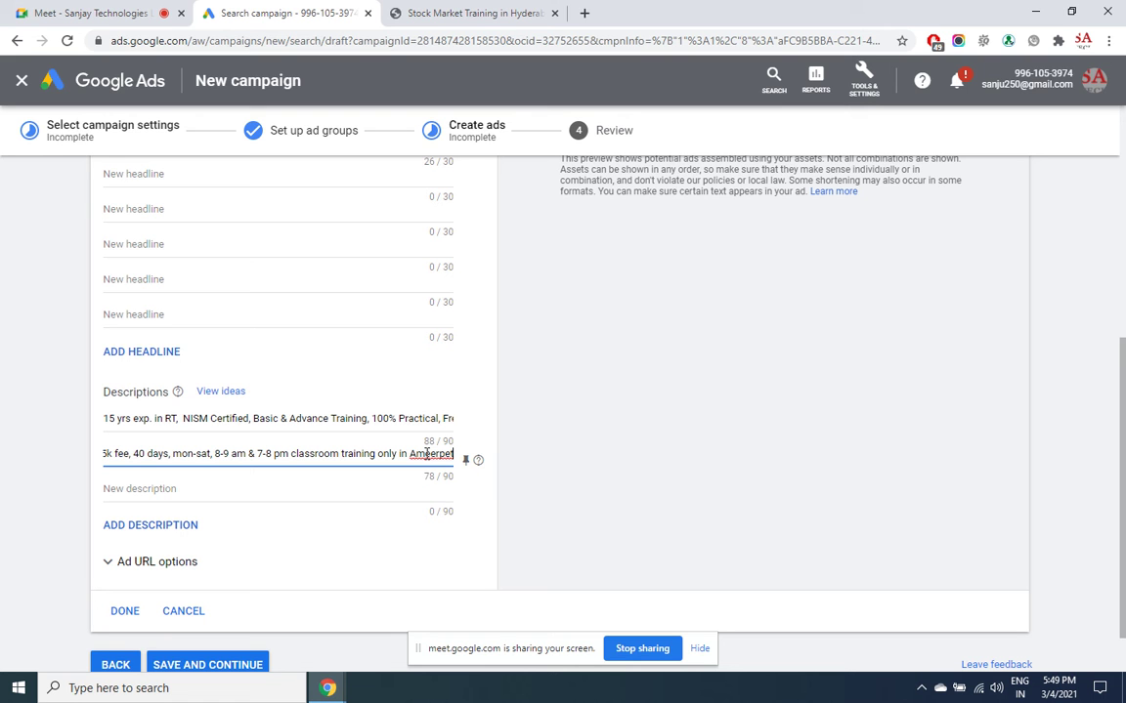
click(289, 452)
text(,)
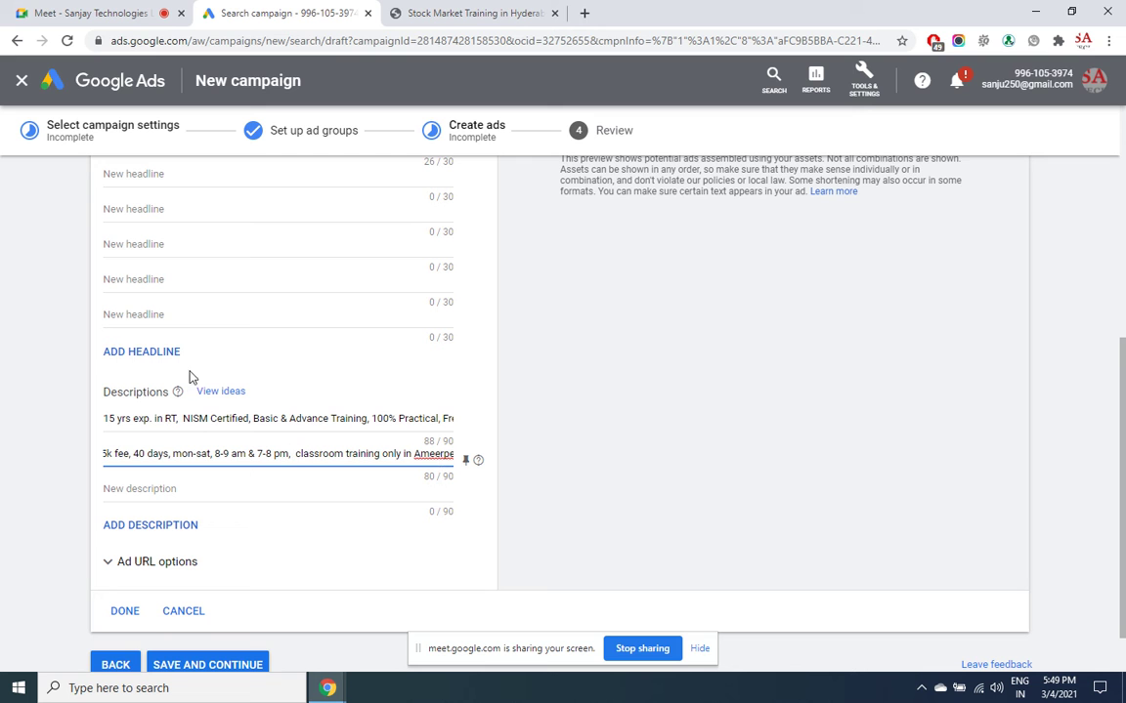
- Read through the wording of the first and second descriptions
click(189, 418)
drag(189, 419, 414, 434)
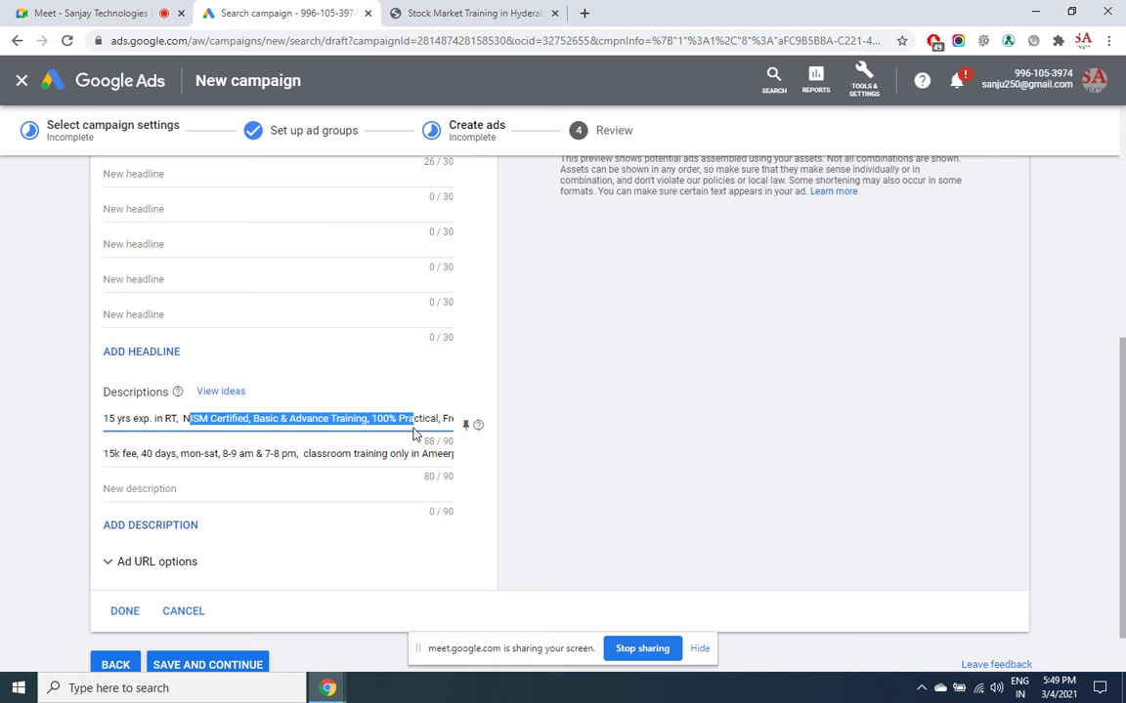
click(104, 455)
drag(103, 454, 470, 461)
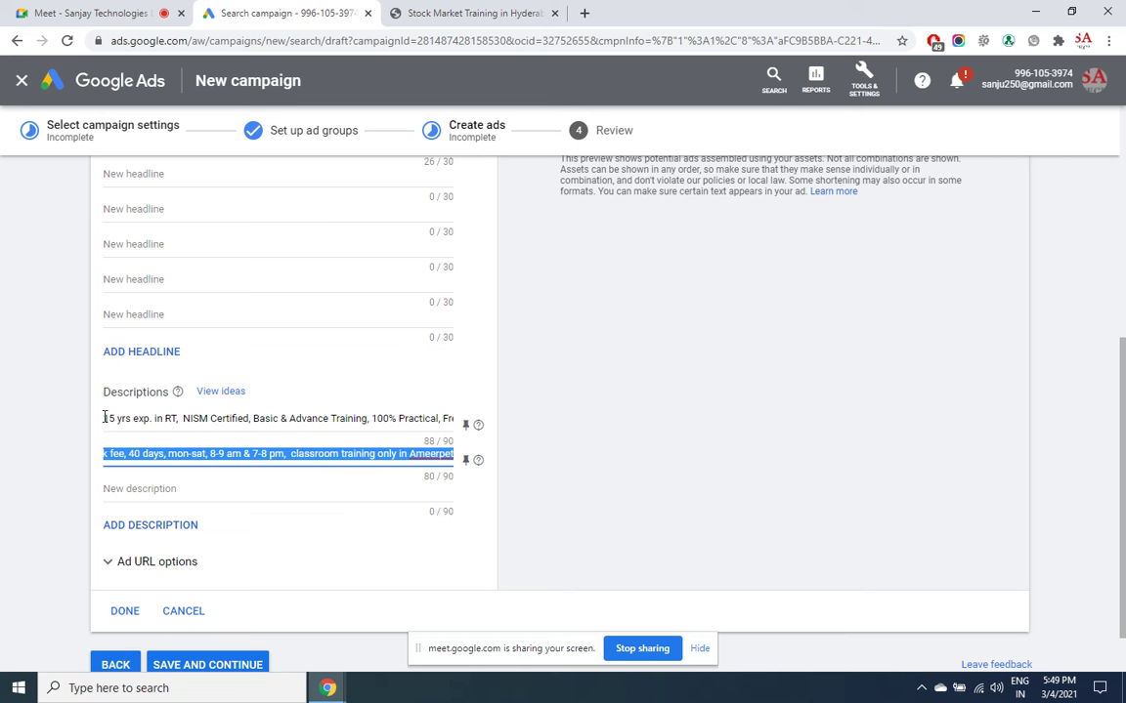
drag(104, 419, 181, 440)
drag(109, 454, 201, 470)
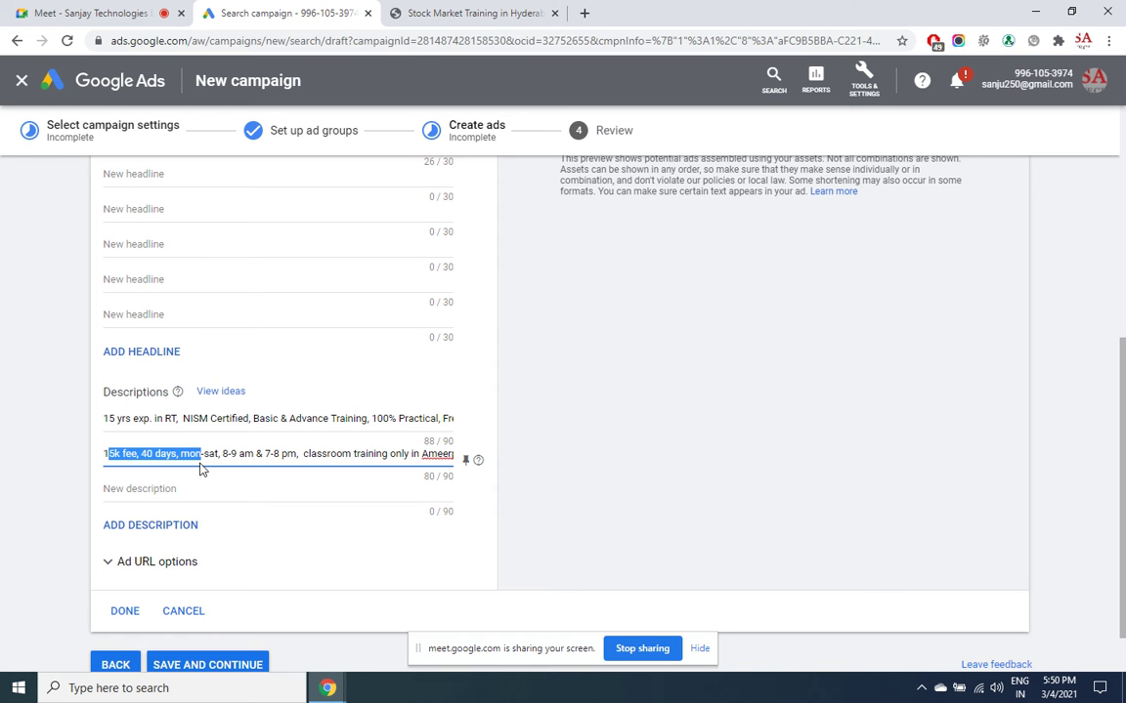
- Check the chat messages in the Google Meet call, and return to the Google Ads campaign draft
click(70, 9)
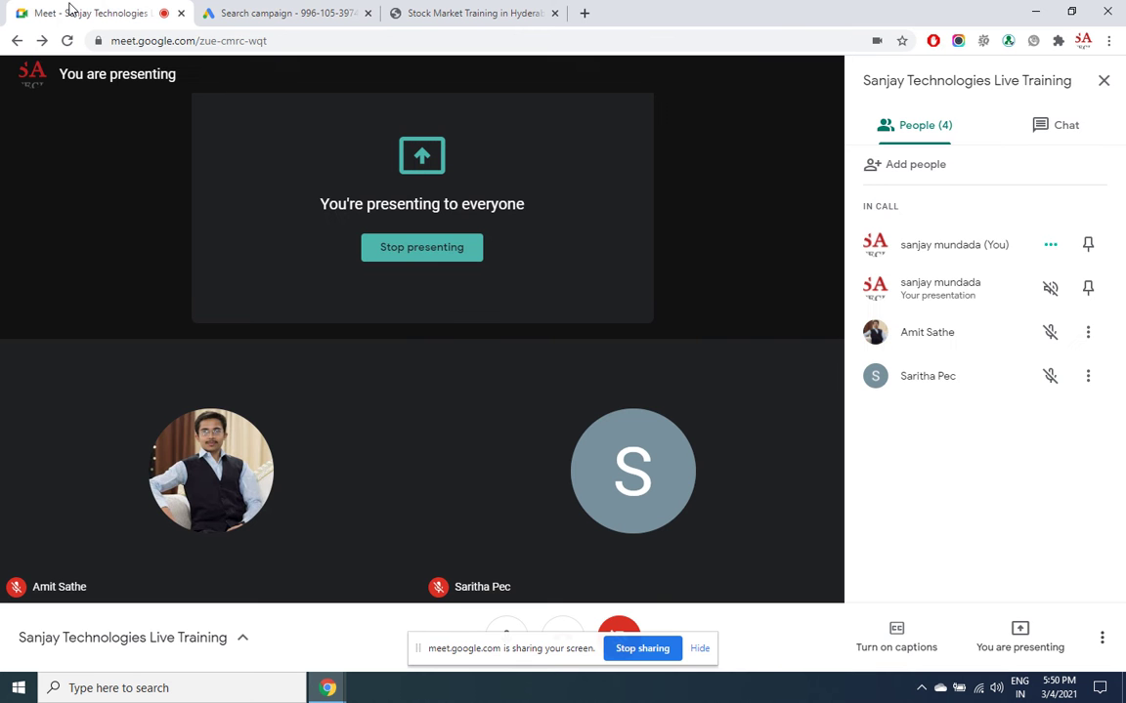
click(1064, 137)
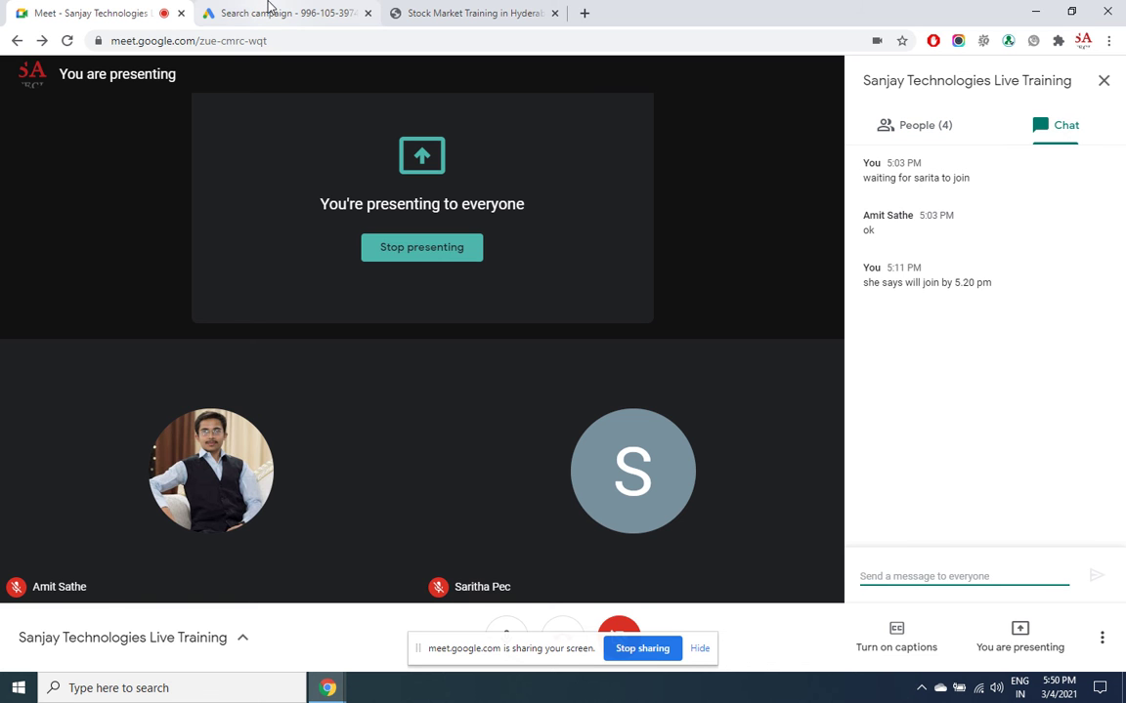
click(268, 8)
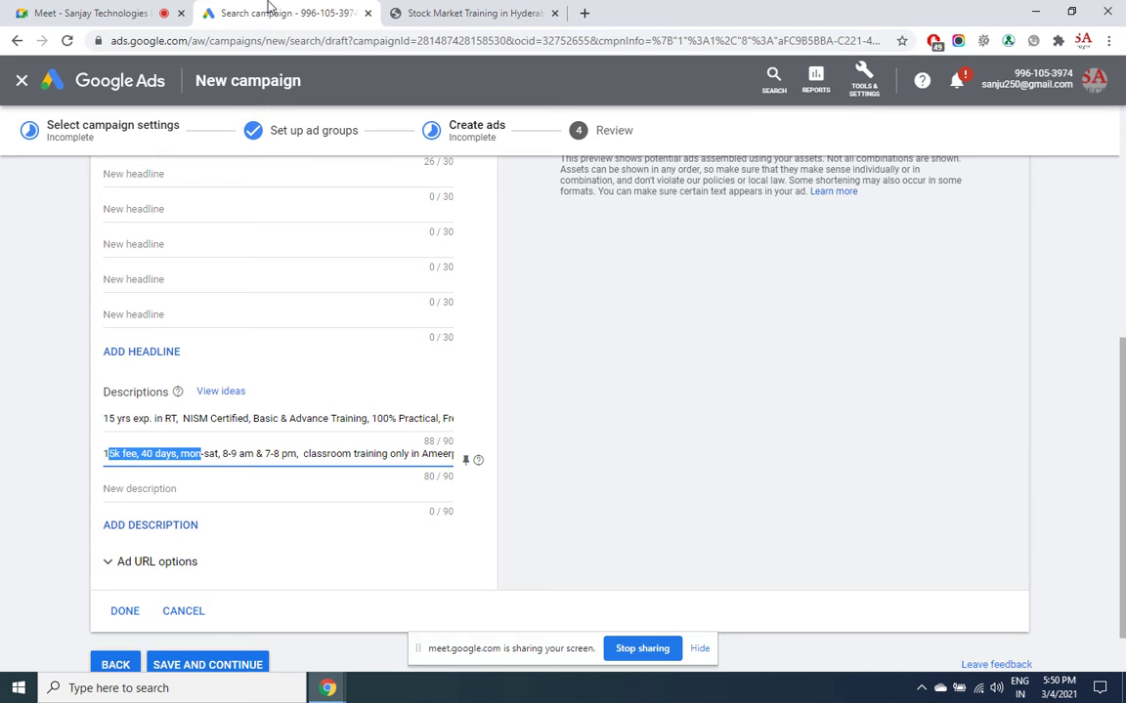
- Check the Google Meet call, return to the Google Ads draft and enlarge the page to read both ad descriptions
click(127, 10)
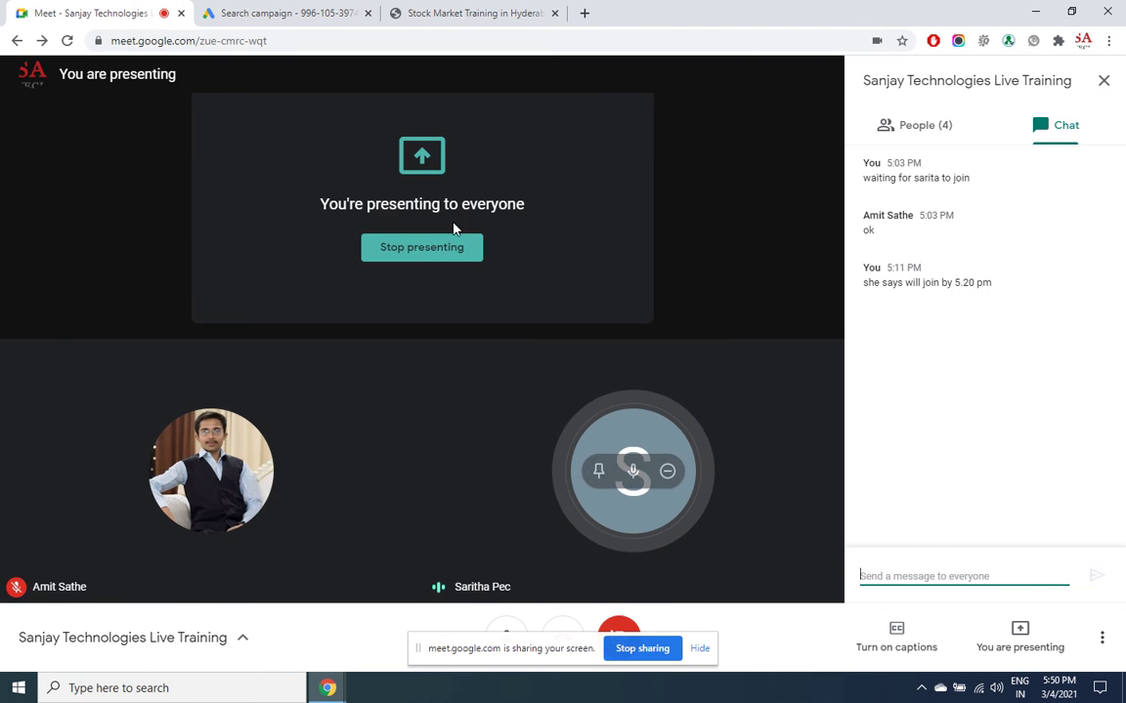
click(308, 10)
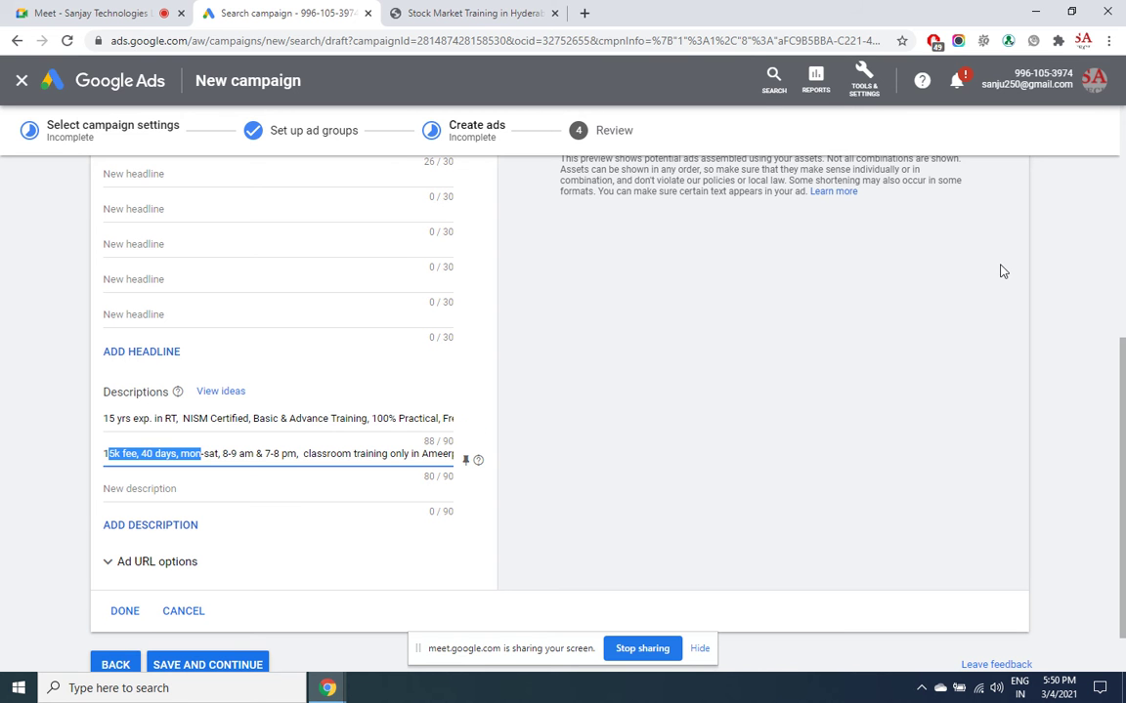
mouse_move(1121, 398)
mouse_down()
mouse_move(1123, 281)
mouse_move(1122, 397)
mouse_up()
drag(184, 416, 423, 446)
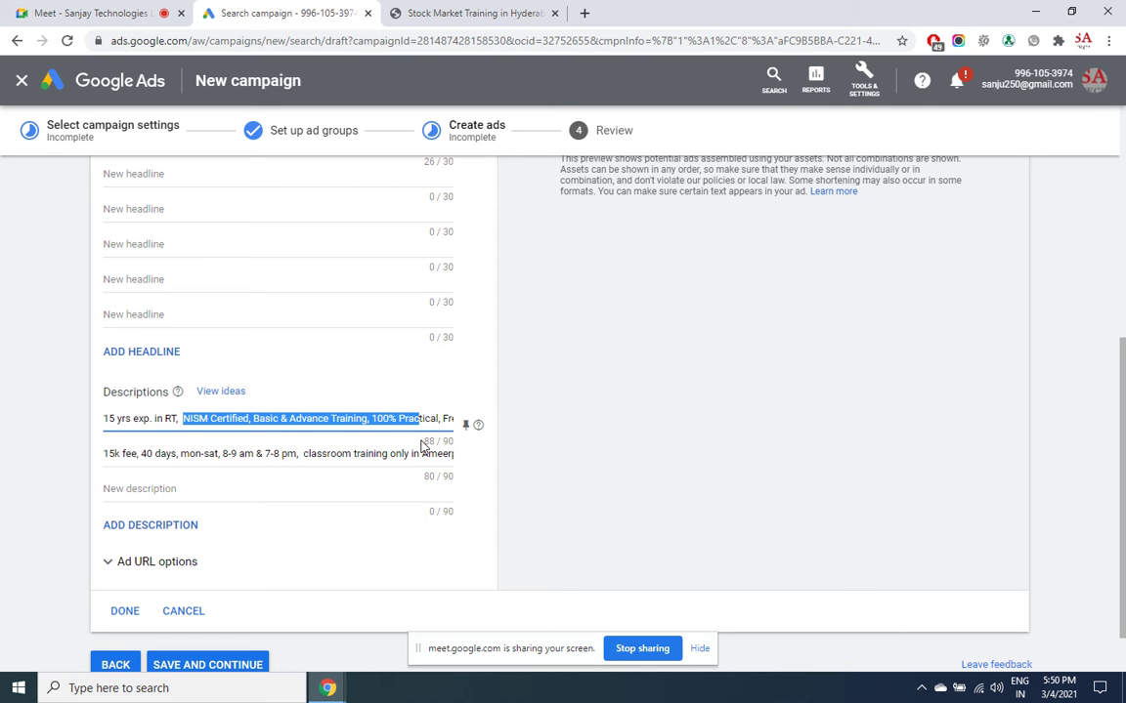
click(104, 418)
drag(103, 418, 299, 431)
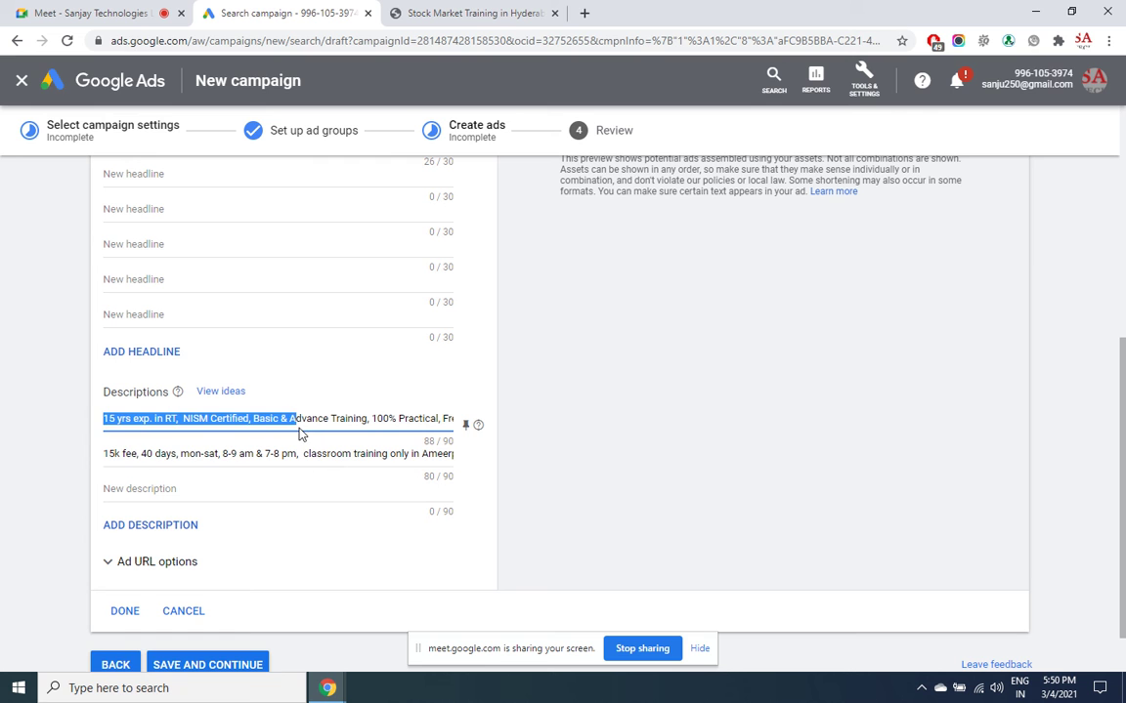
click(103, 453)
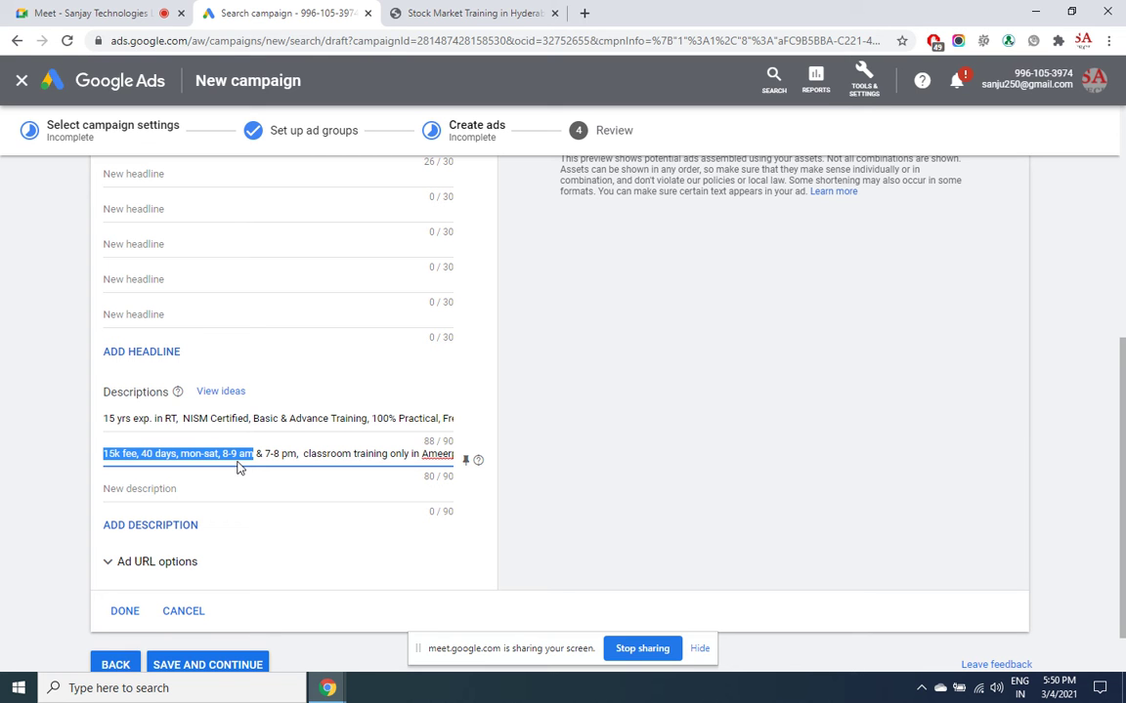
key(ctrl+plus)
key(ctrl+plus)
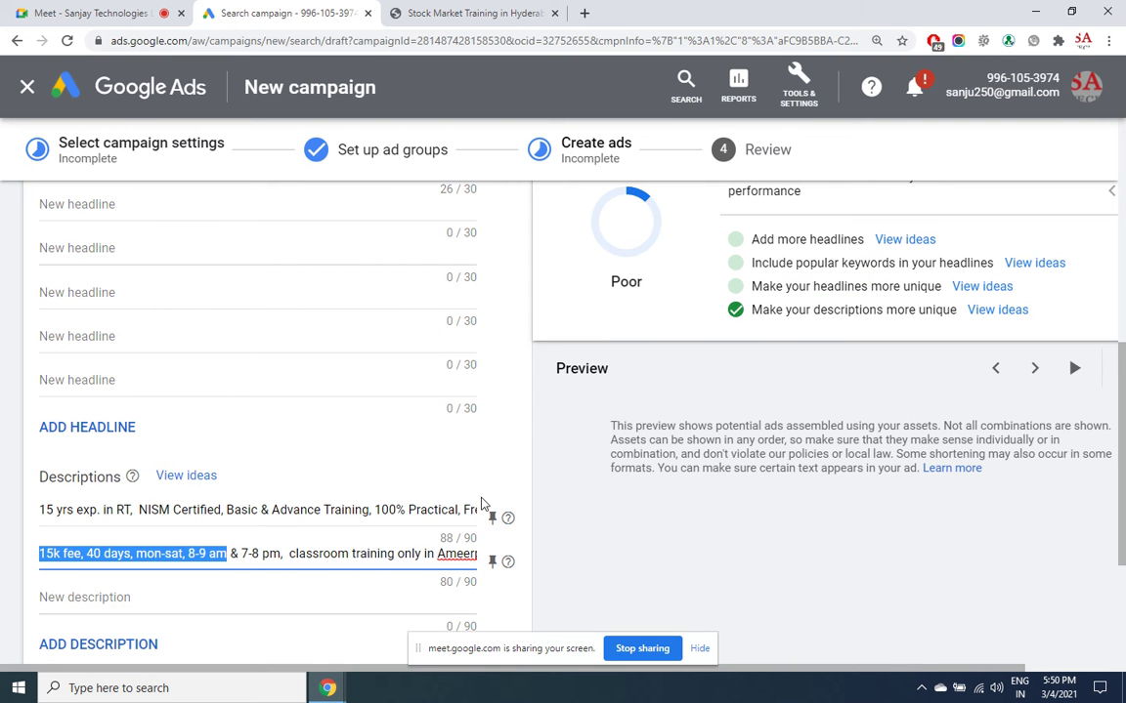
click(475, 465)
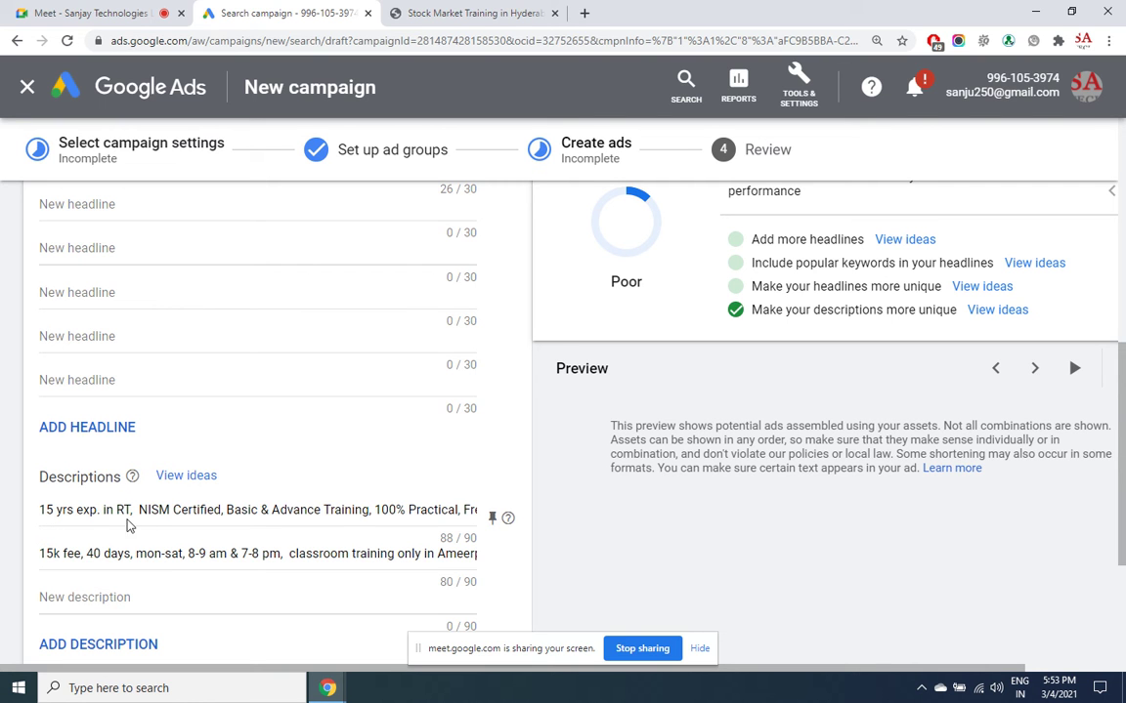
- Examine the course duration, training days, batch timings, classroom format and location in the second description
drag(88, 554, 133, 559)
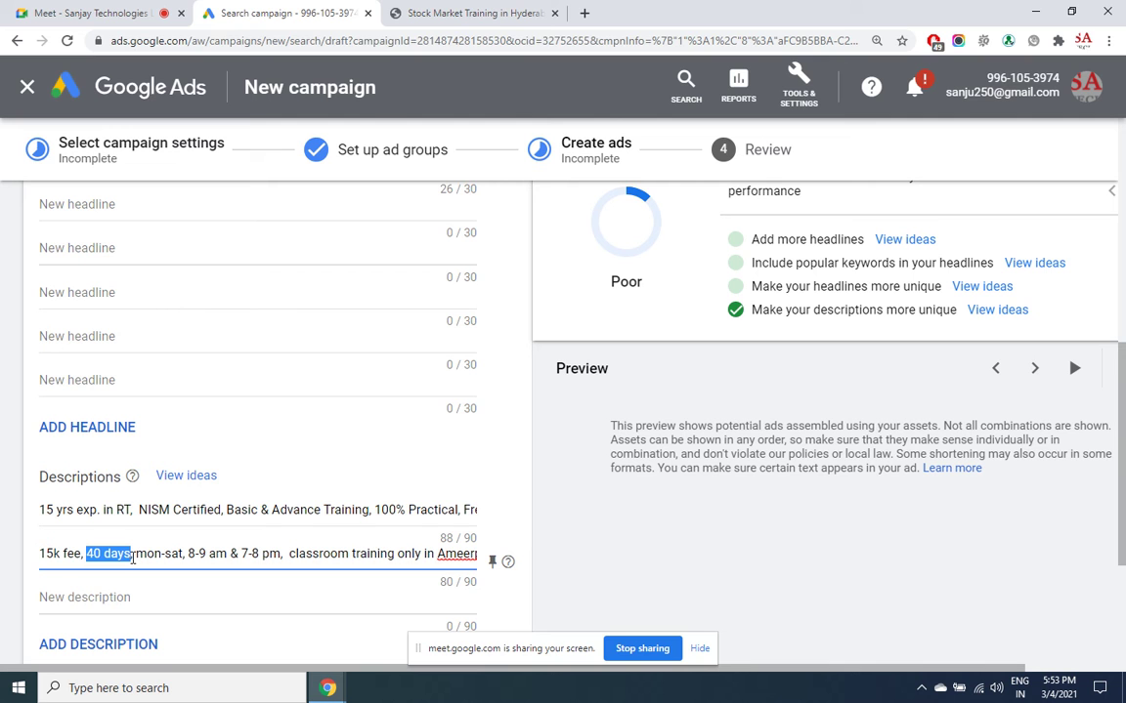
drag(136, 554, 186, 554)
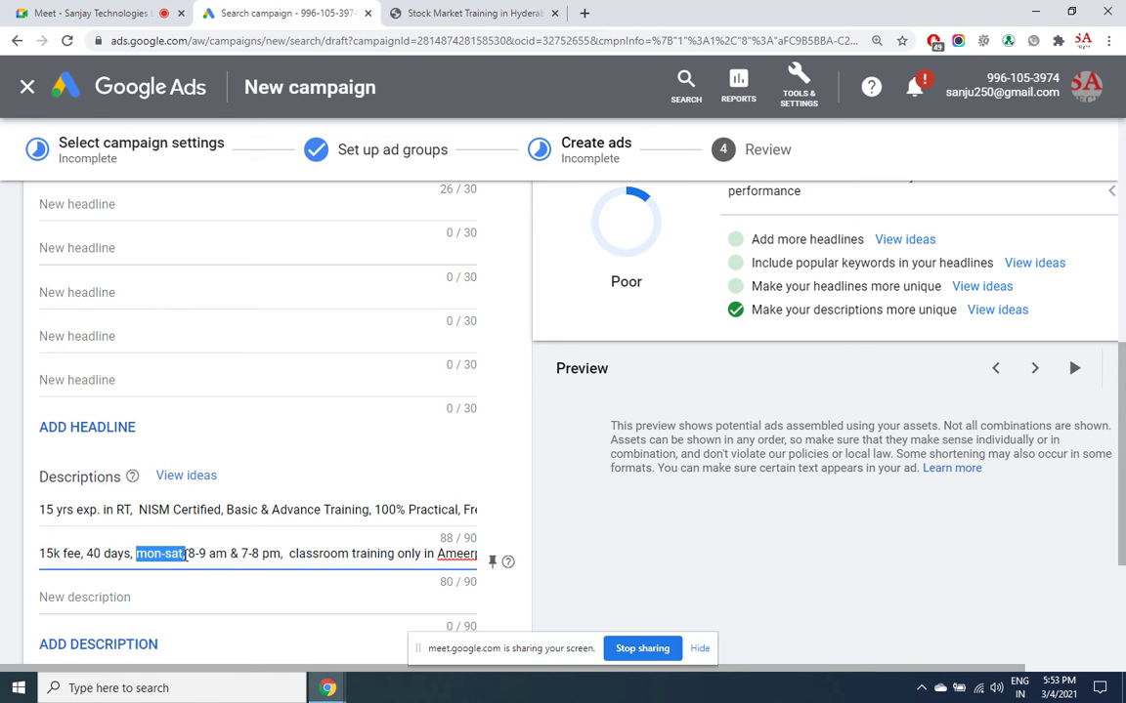
drag(188, 554, 283, 553)
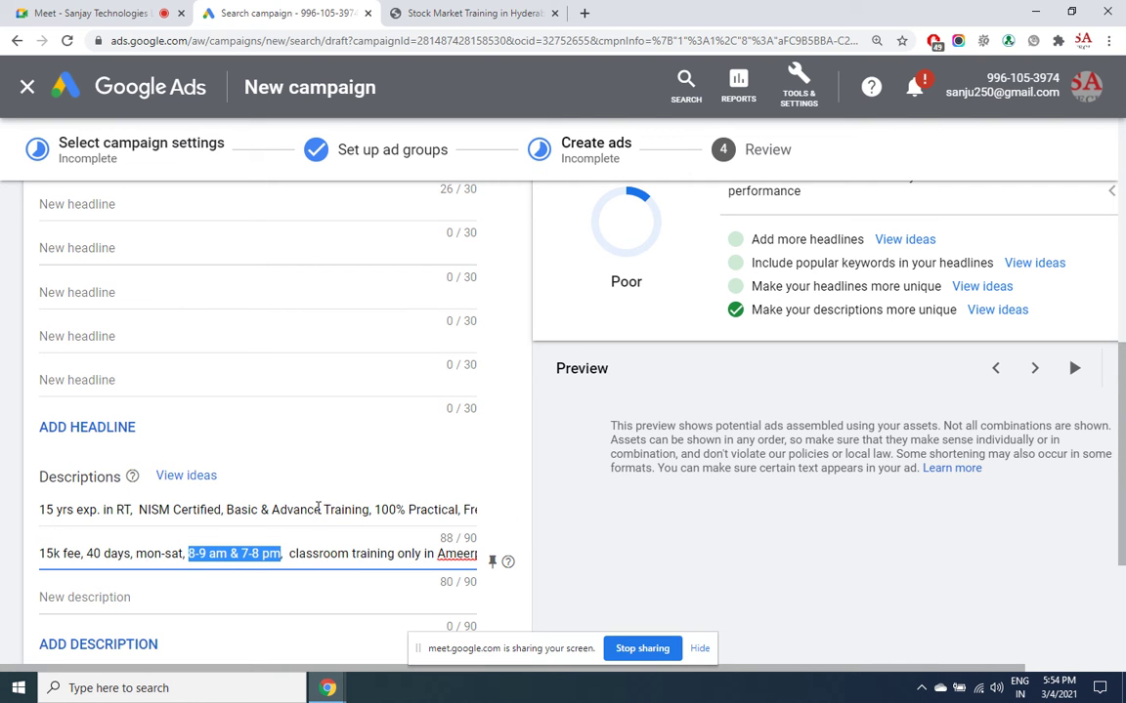
click(293, 512)
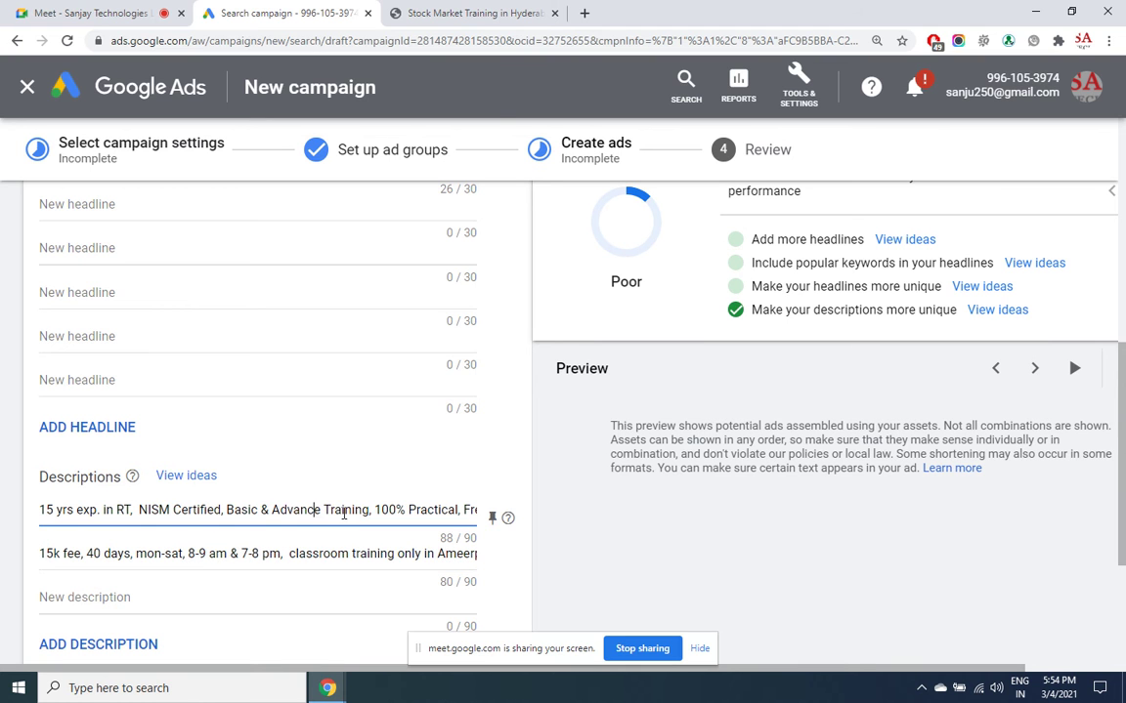
drag(289, 553, 381, 549)
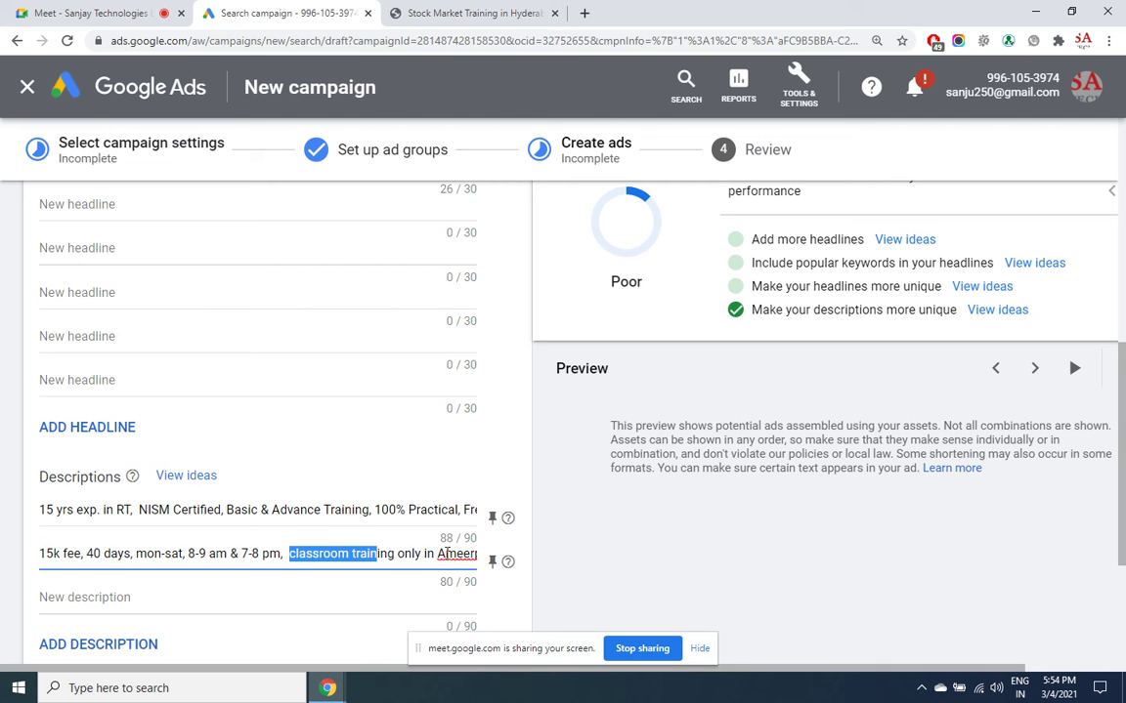
drag(447, 553, 484, 562)
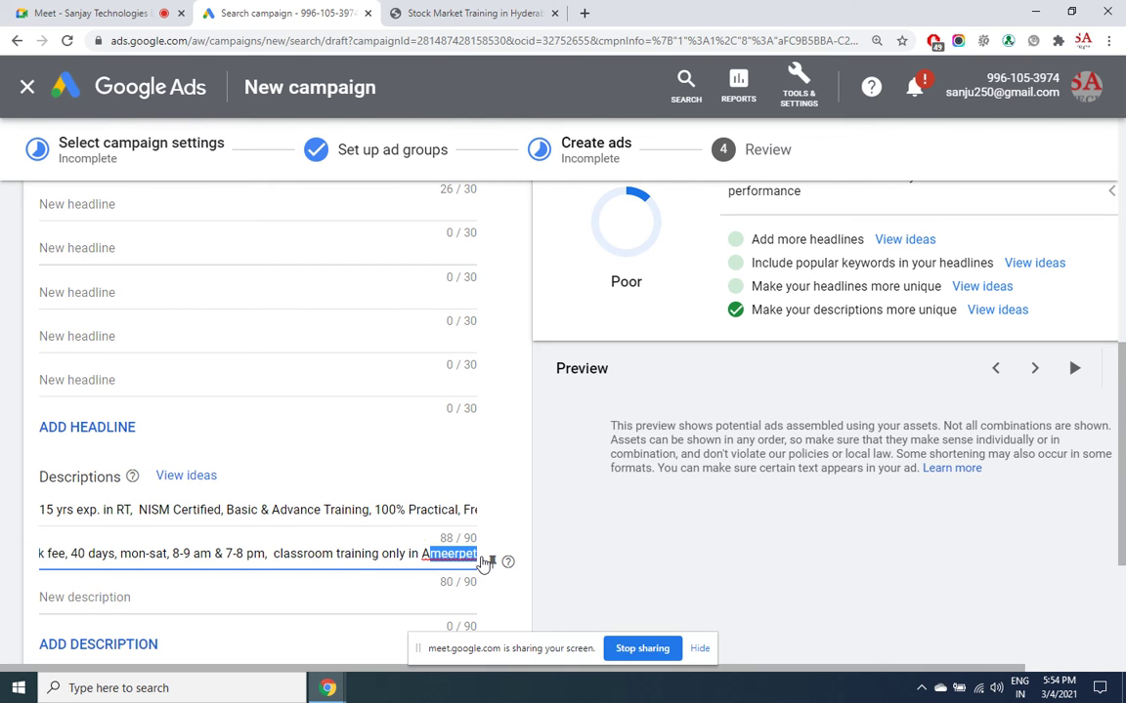
- Compare the experience, certification and course level in the first description with the batch schedule in the second
click(373, 507)
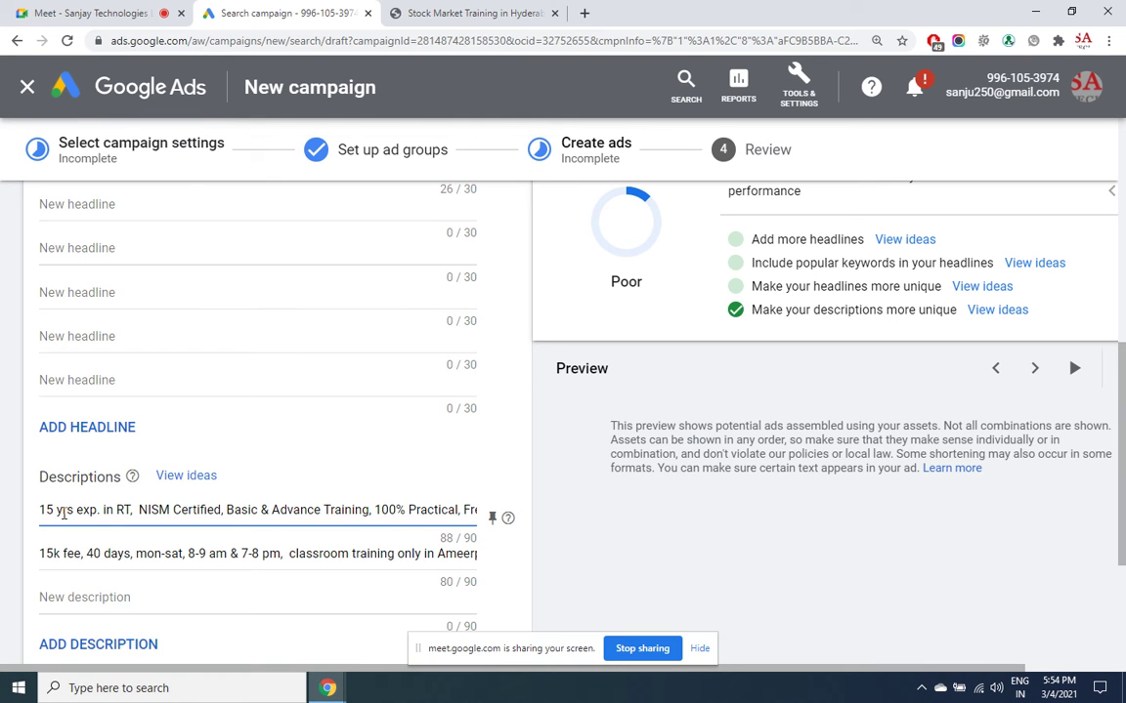
drag(63, 512, 280, 553)
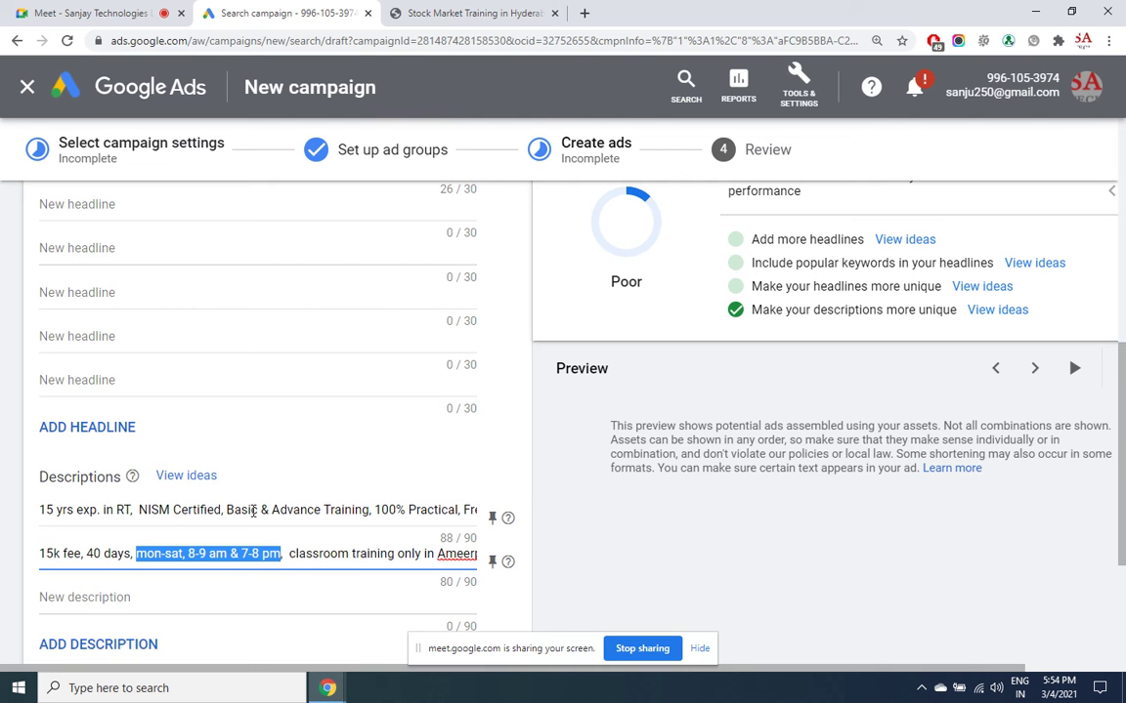
drag(227, 510, 258, 510)
drag(250, 554, 257, 554)
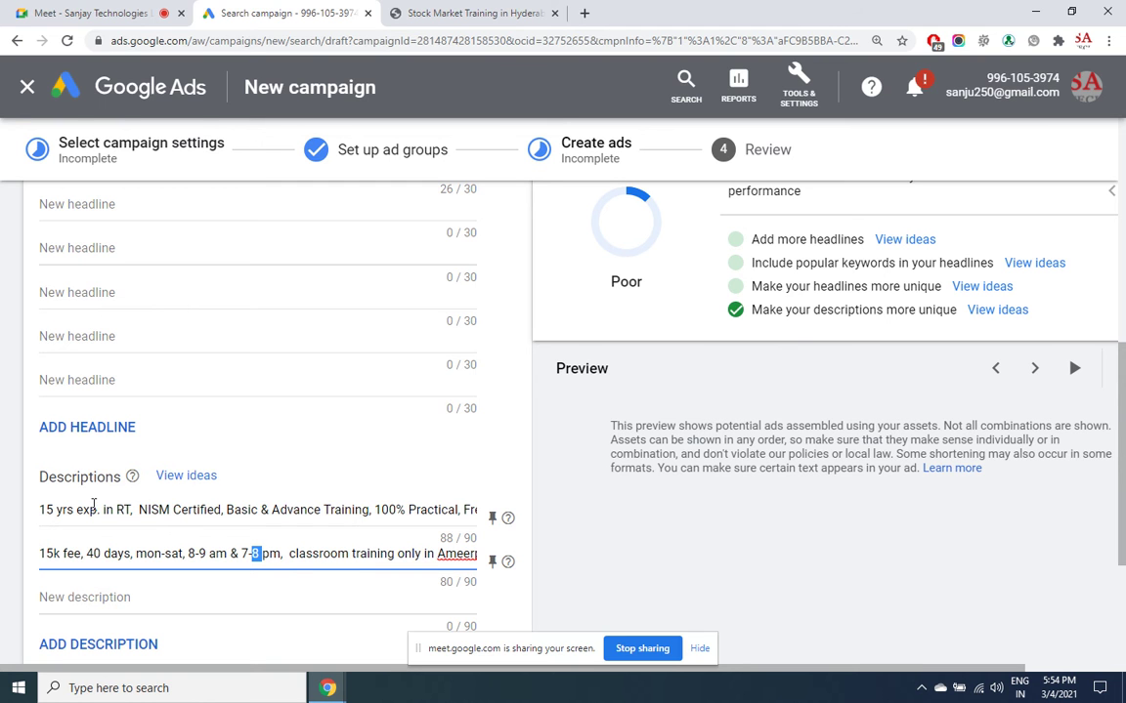
drag(80, 510, 262, 504)
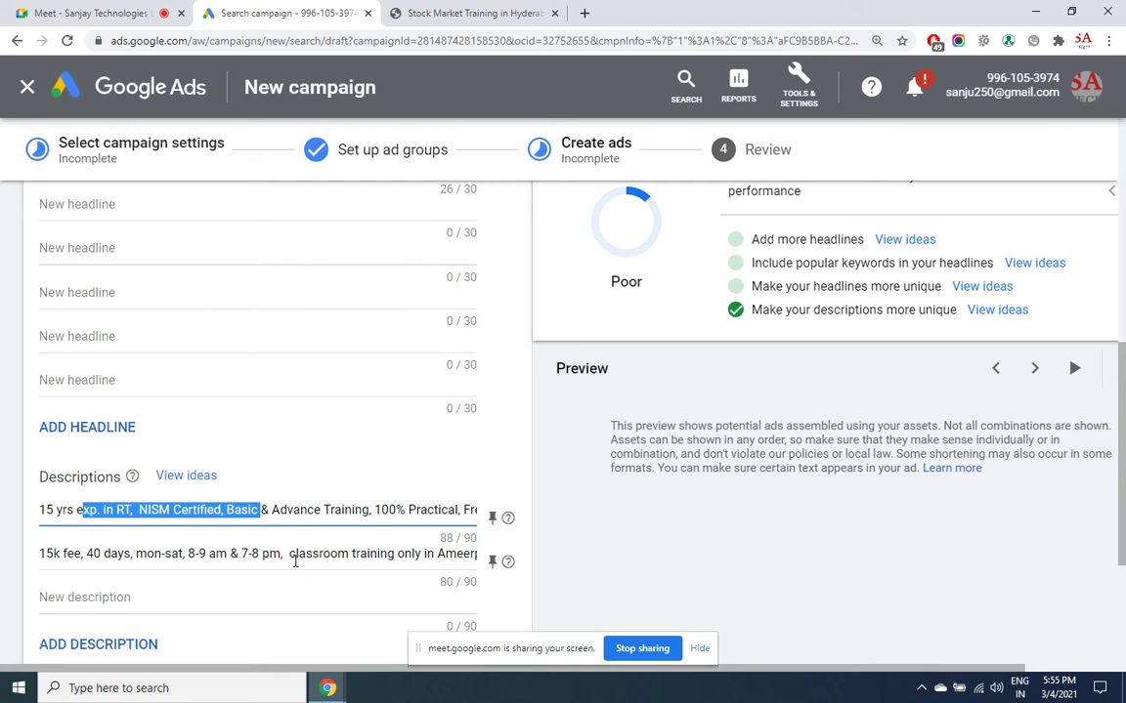
click(104, 554)
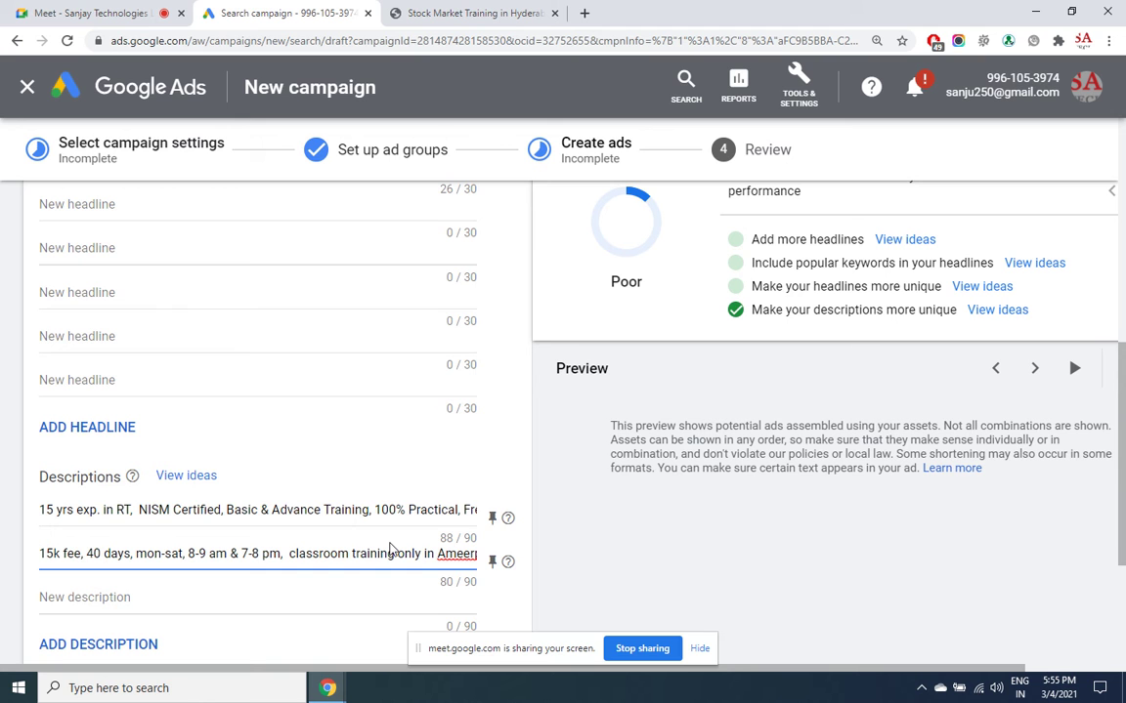
- Compare the fee, duration and schedule in the second description with the experience and NISM certification in the first
drag(83, 554, 40, 554)
drag(46, 509, 127, 503)
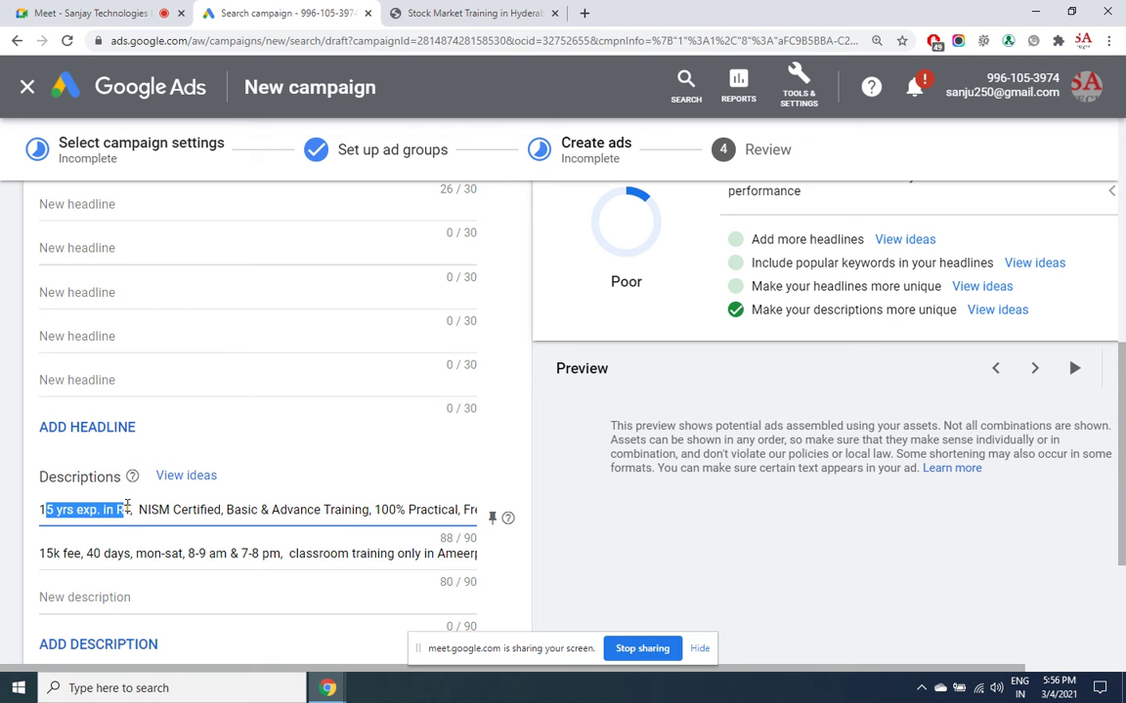
drag(86, 553, 137, 553)
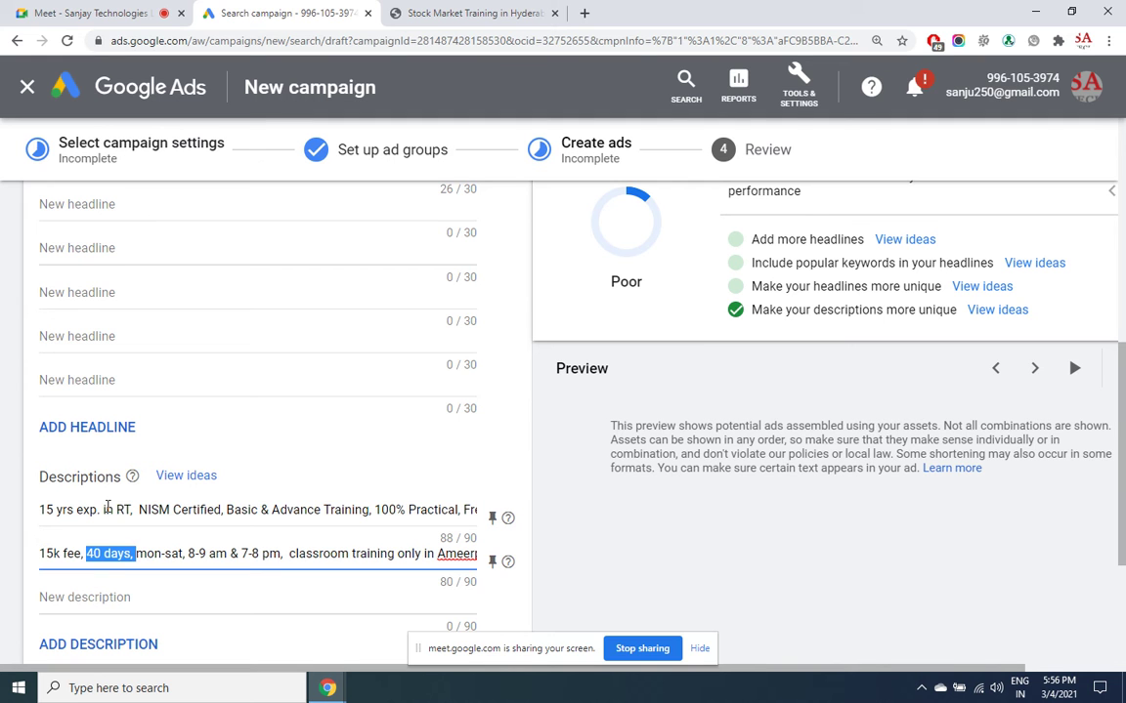
click(117, 509)
drag(147, 509, 222, 510)
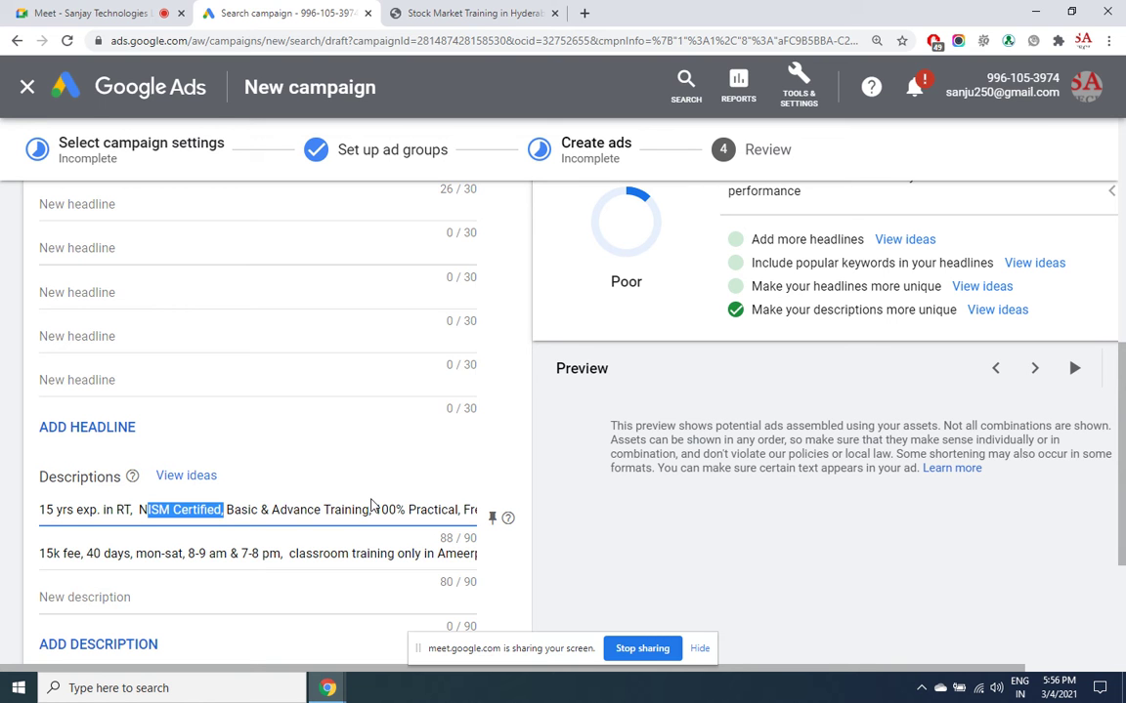
drag(118, 554, 320, 554)
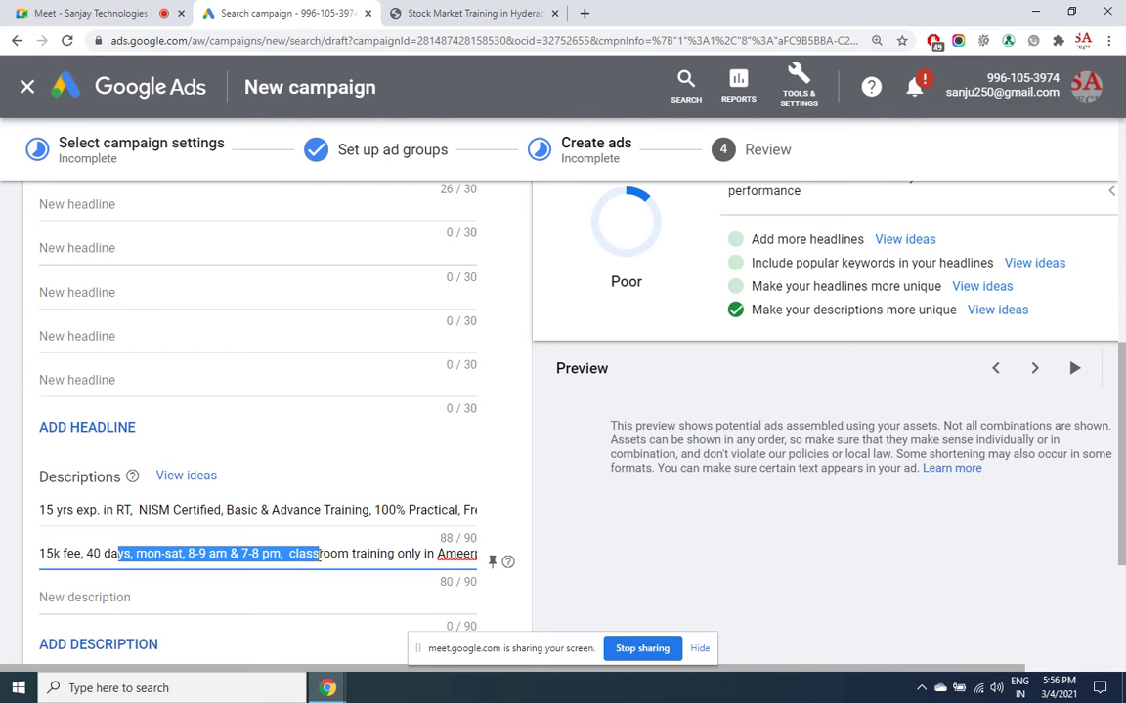
- Reread both descriptions in full, covering trainer experience, certification and training content against fee, days and timings
drag(100, 510, 353, 511)
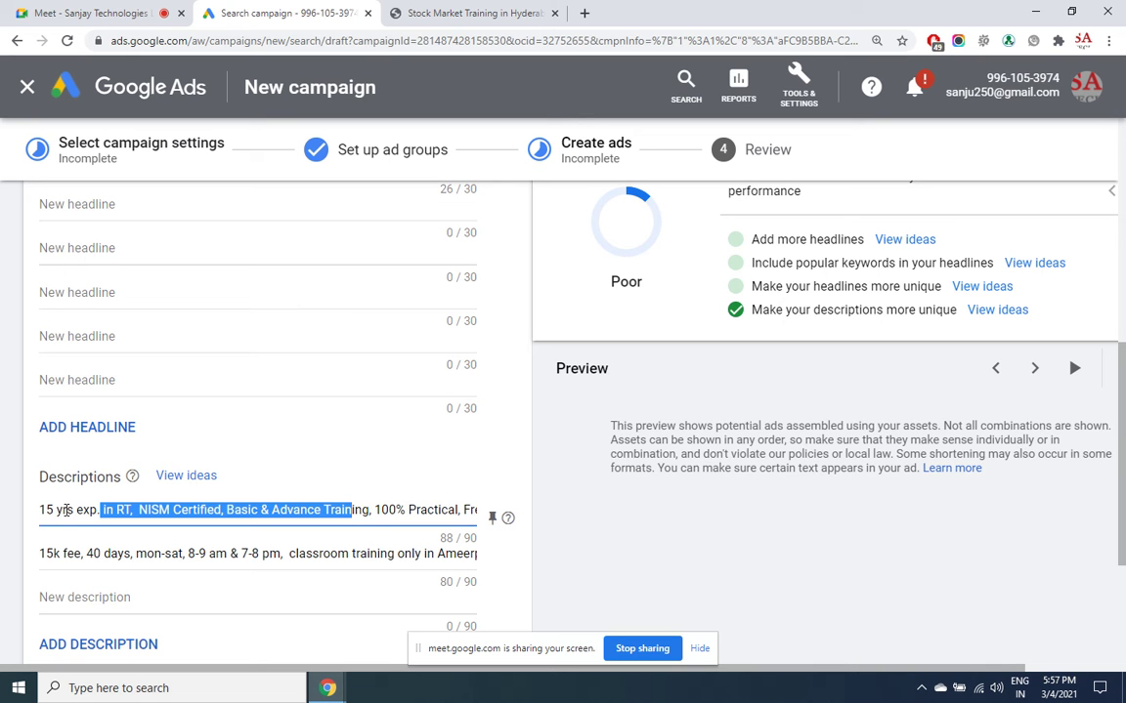
drag(39, 553, 322, 553)
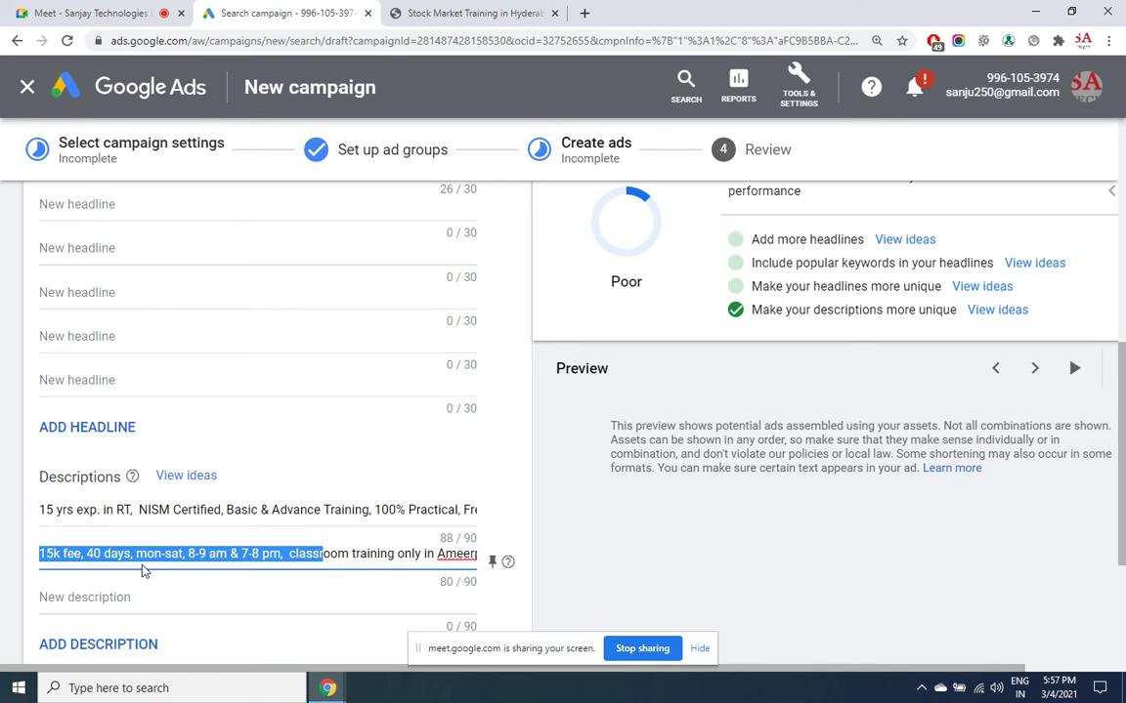
drag(44, 510, 451, 504)
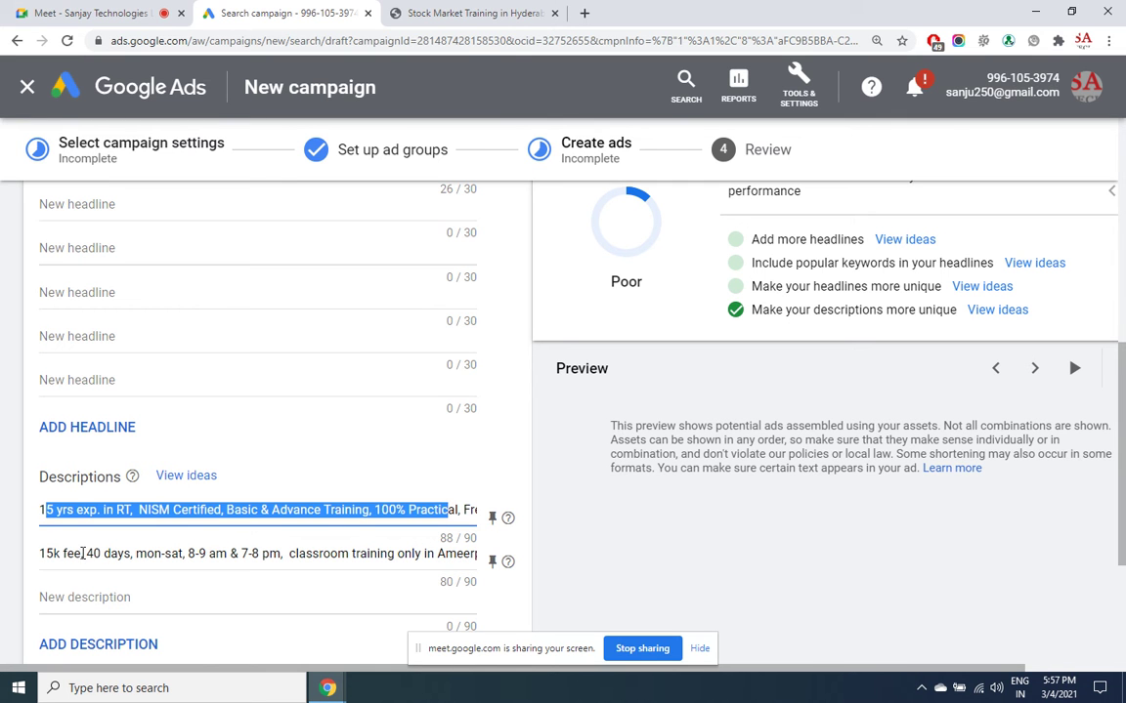
drag(63, 554, 247, 540)
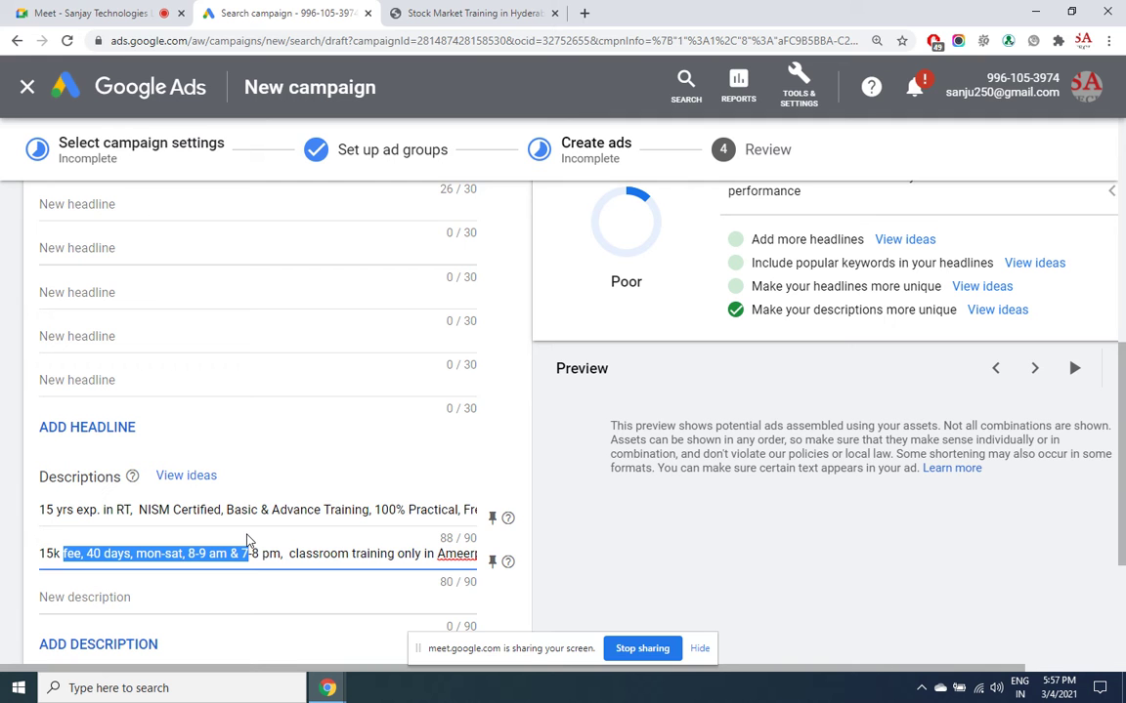
drag(159, 510, 339, 518)
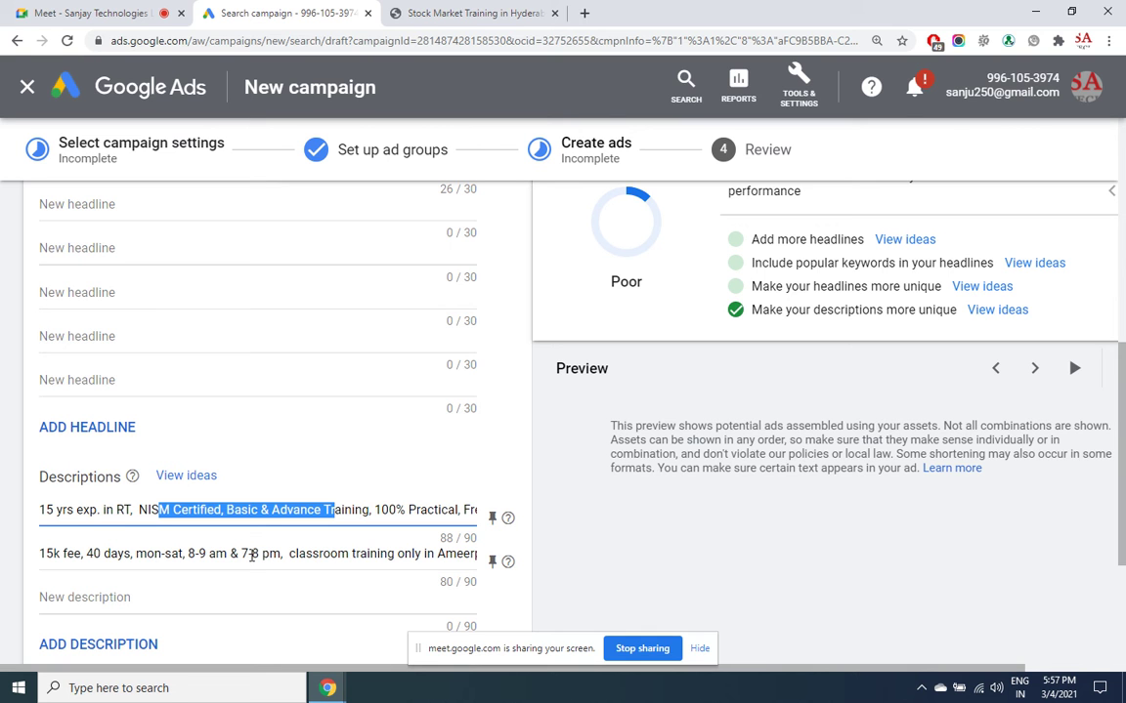
double_click(87, 510)
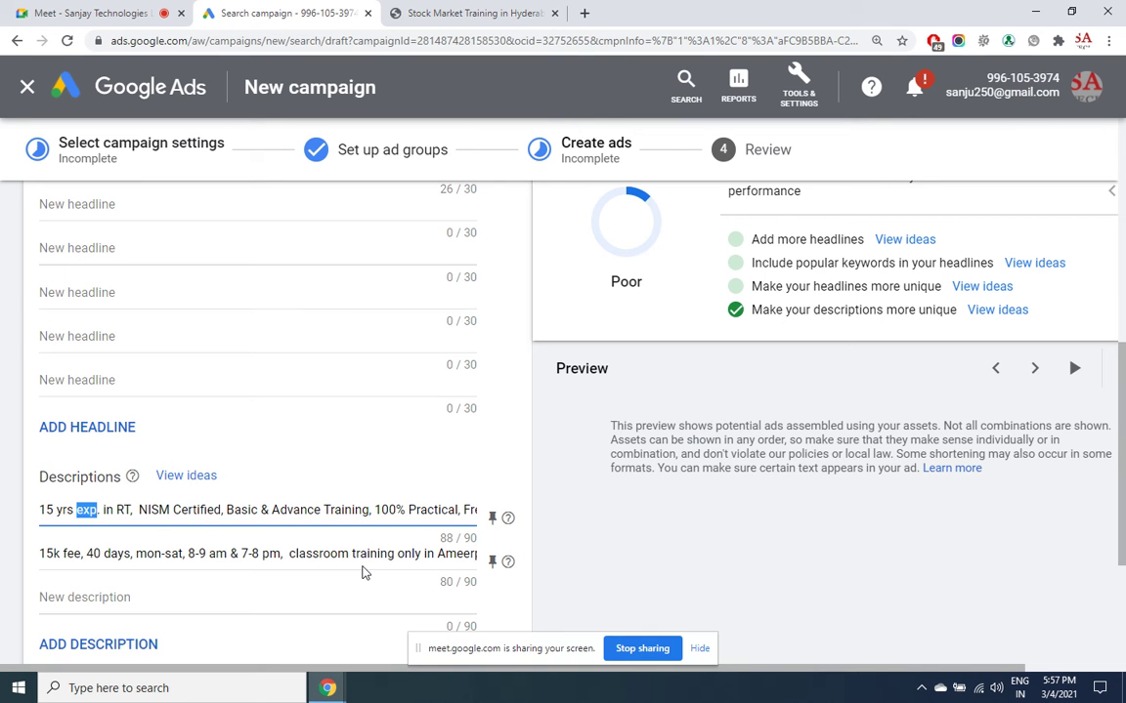
double_click(194, 512)
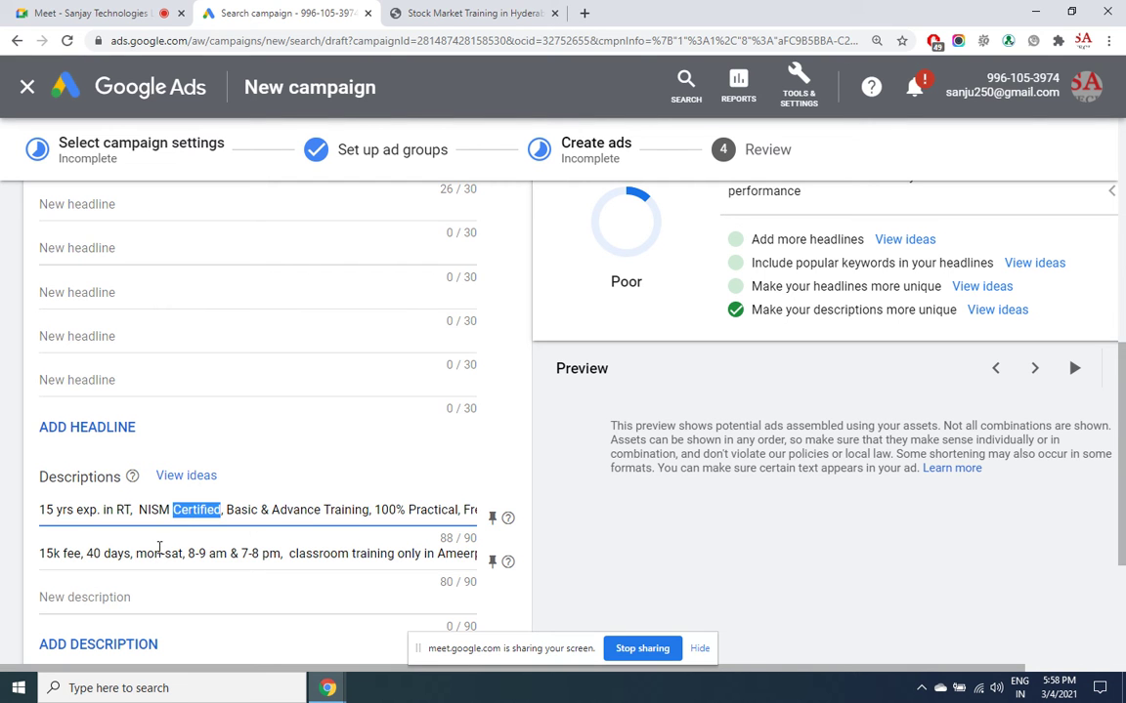
click(160, 549)
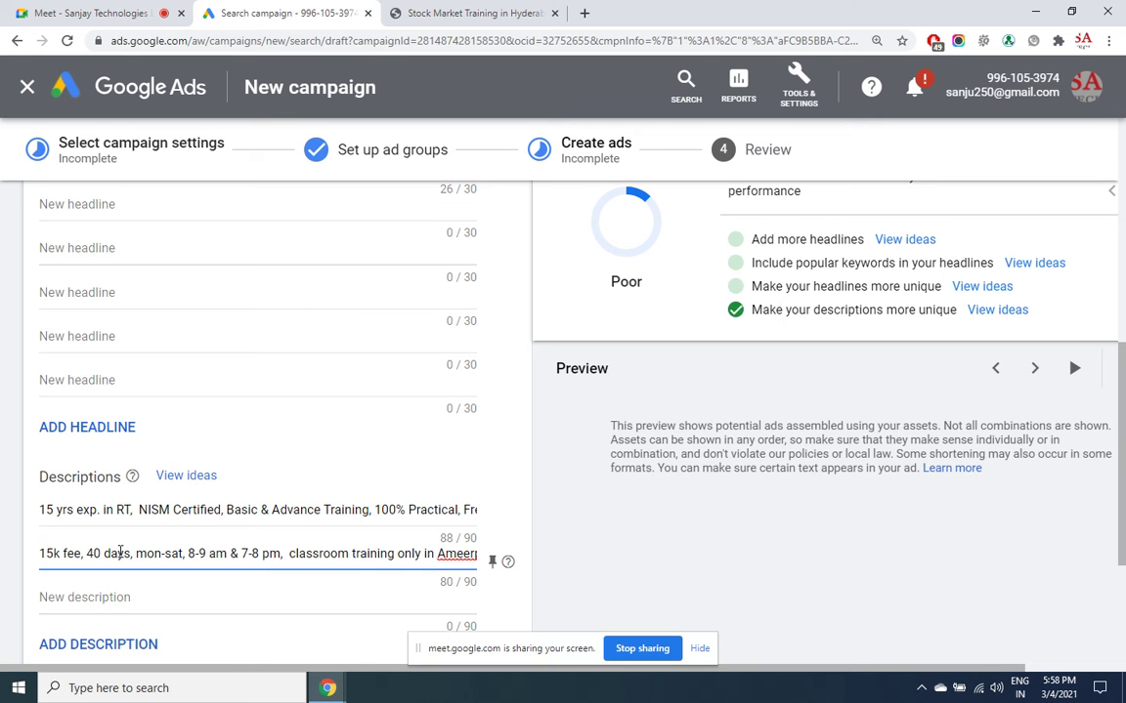
click(163, 553)
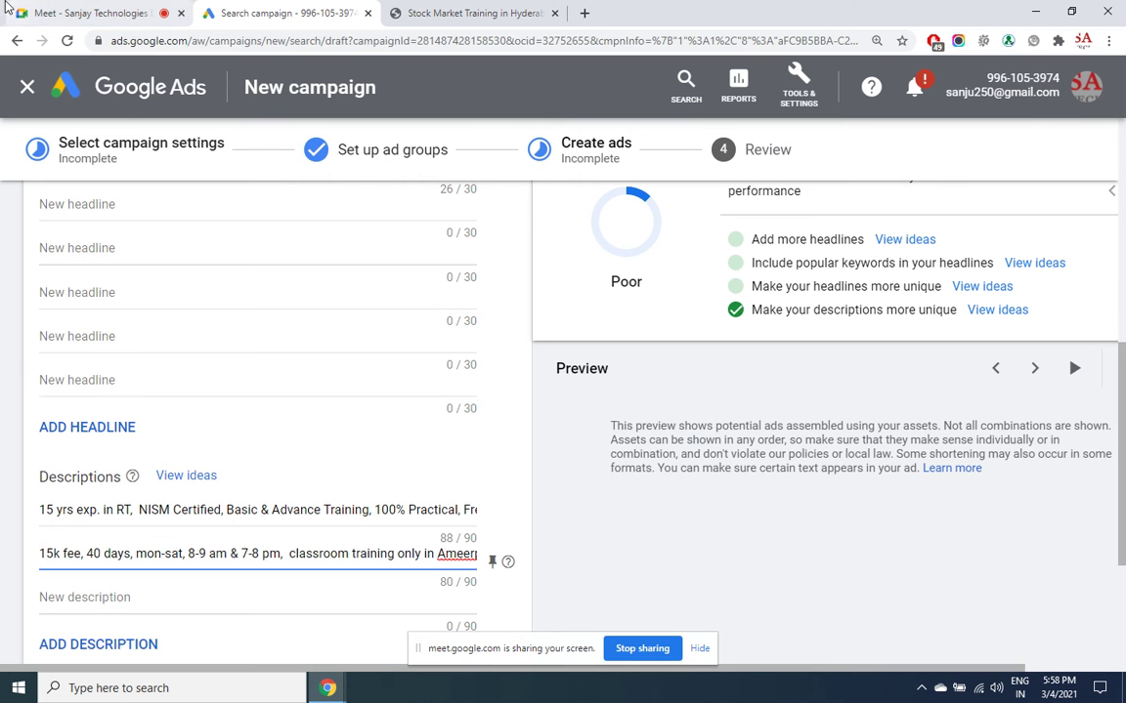
- Check the Google Meet call again, return to the Google Ads draft and review the first description and the end of the ad form
click(56, 10)
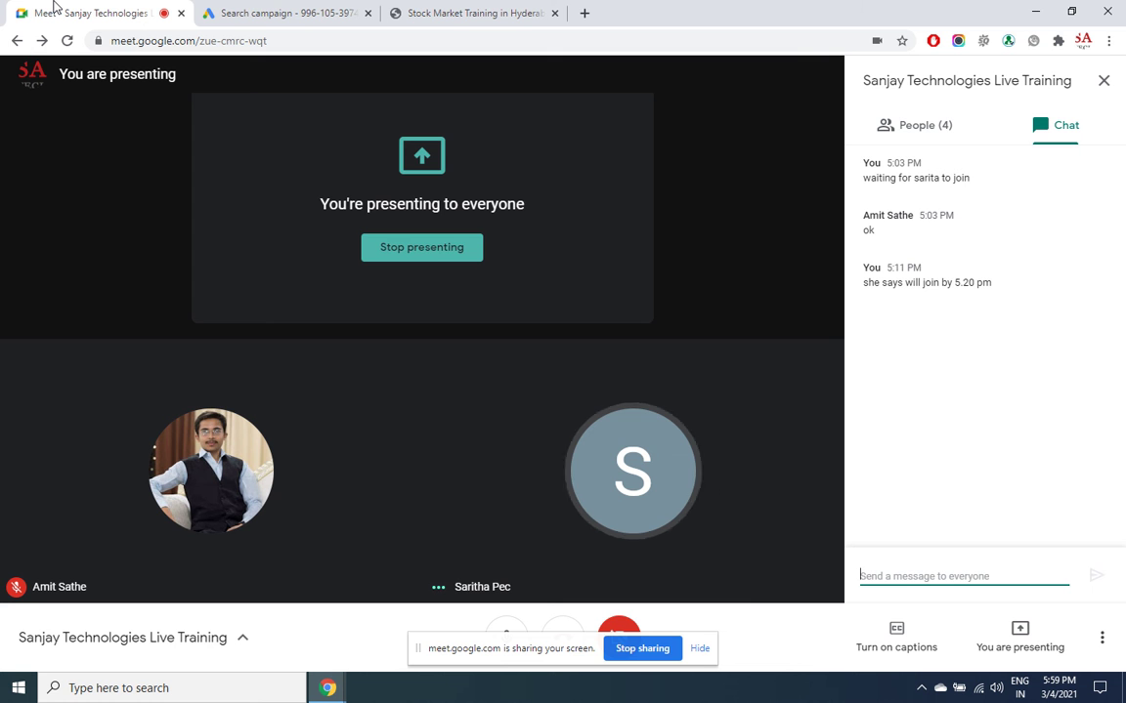
click(441, 10)
click(293, 12)
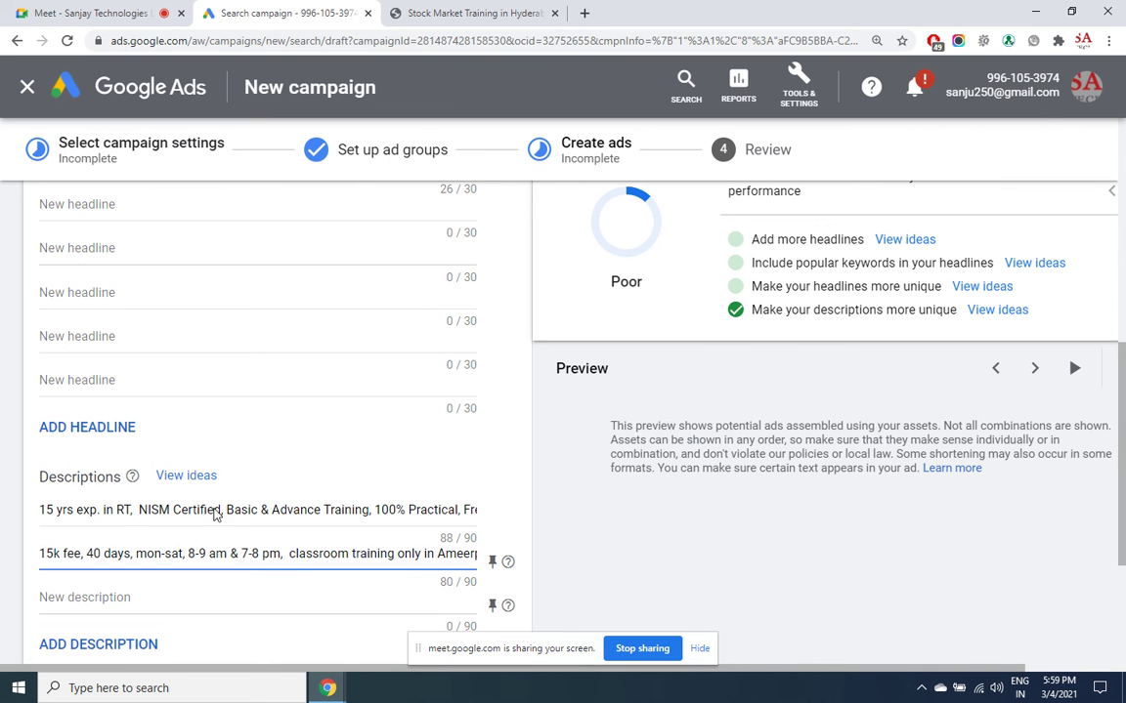
click(92, 509)
drag(90, 509, 402, 514)
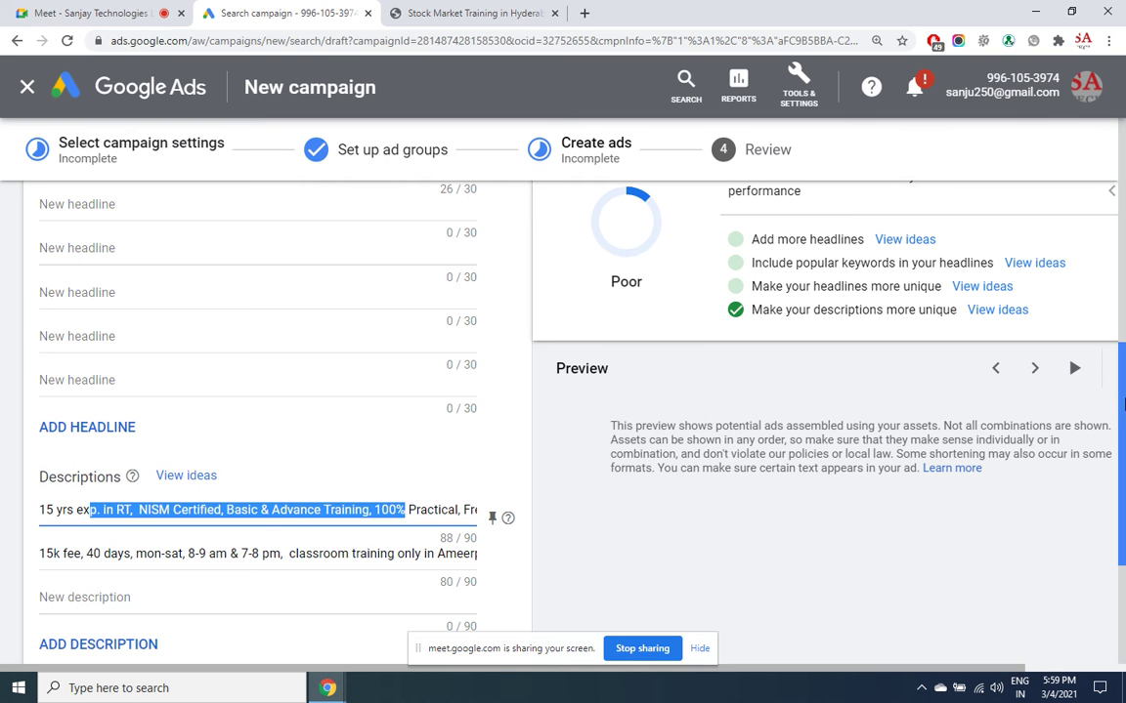
scroll(1123, 400, down, 2)
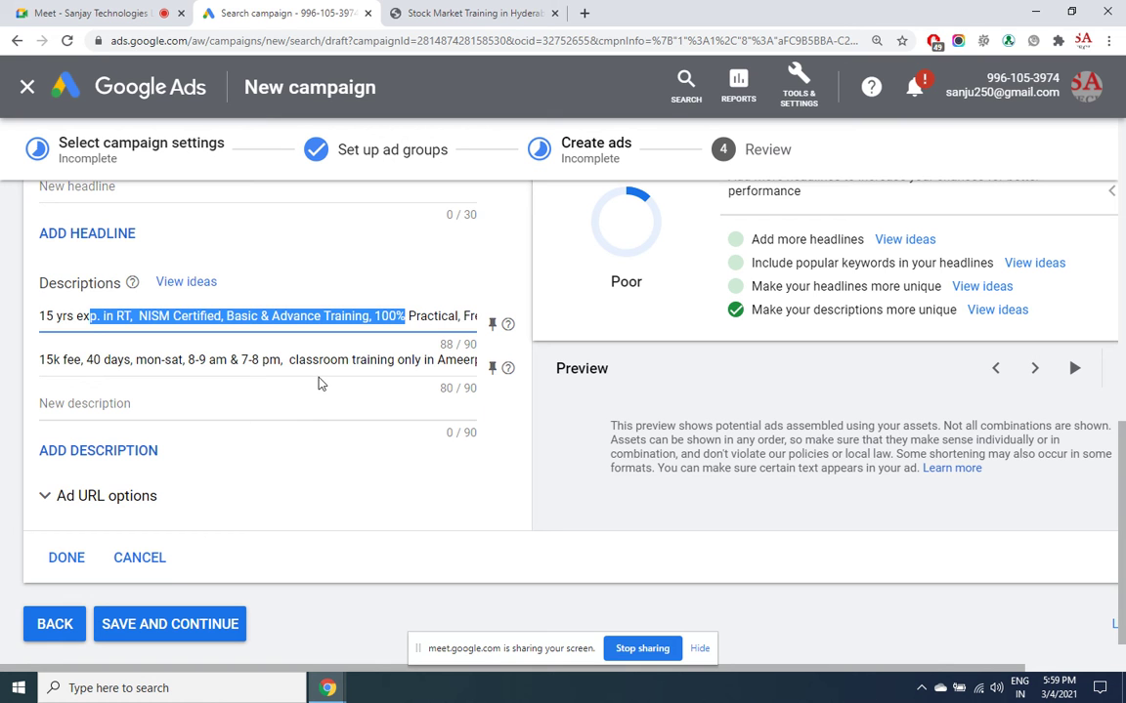
- Reread the fee and schedule in the second description and check the ad's URL options
drag(48, 361, 231, 362)
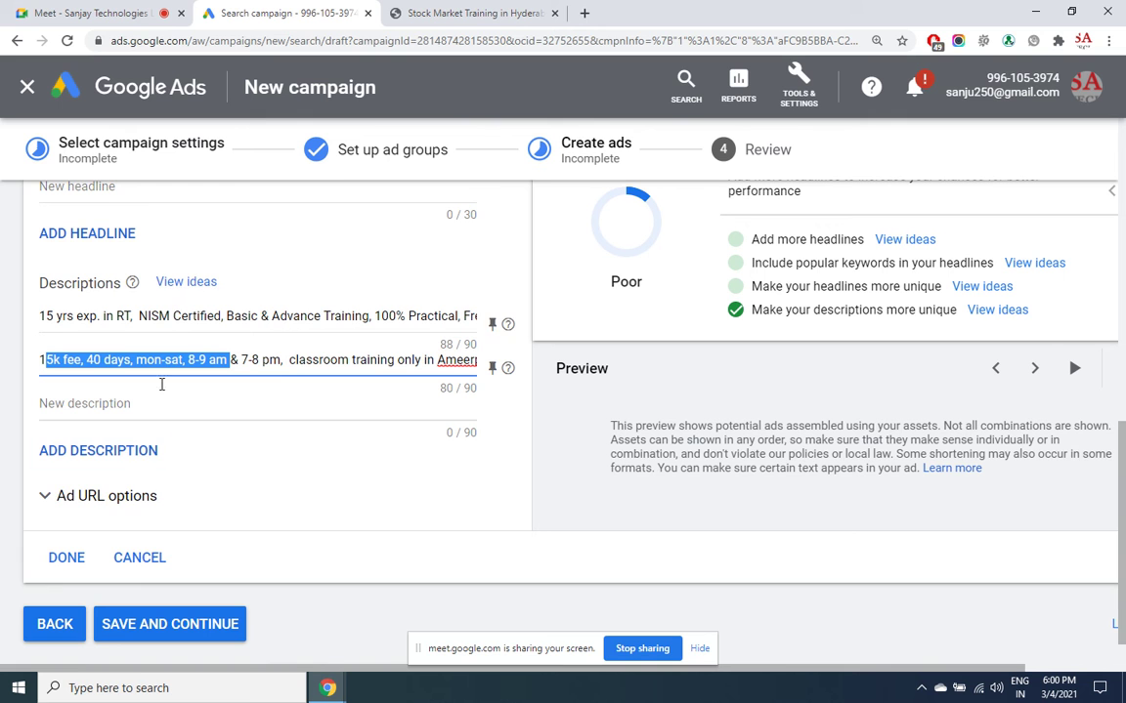
click(131, 496)
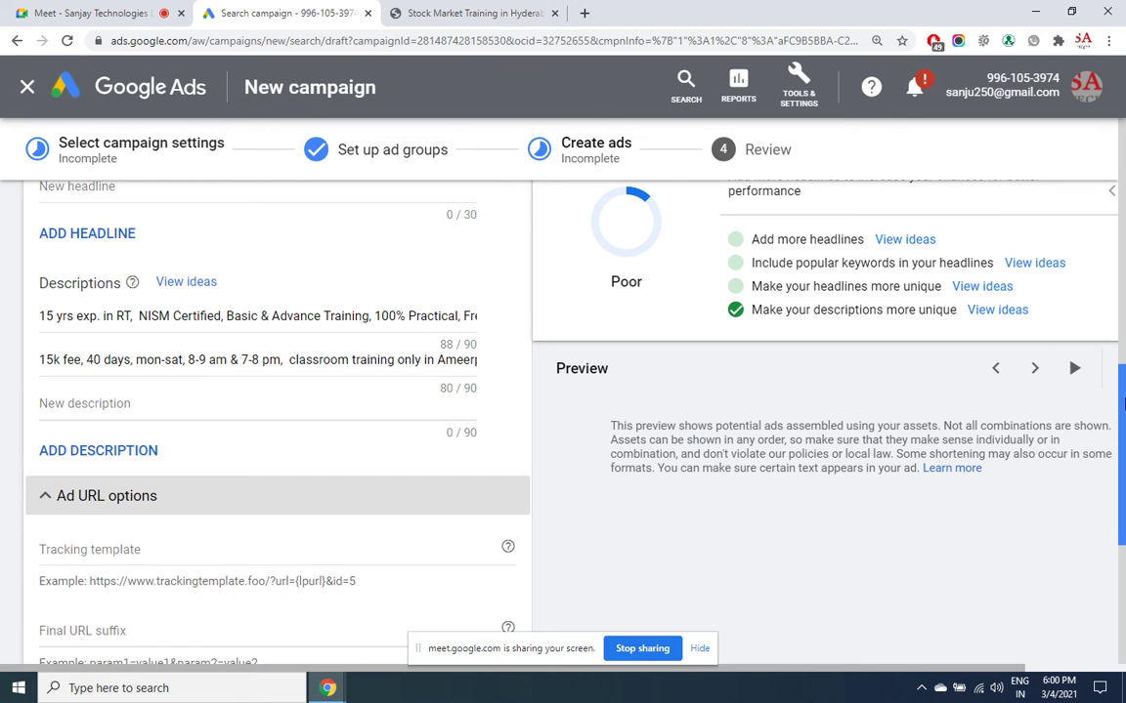
drag(1121, 411, 1121, 469)
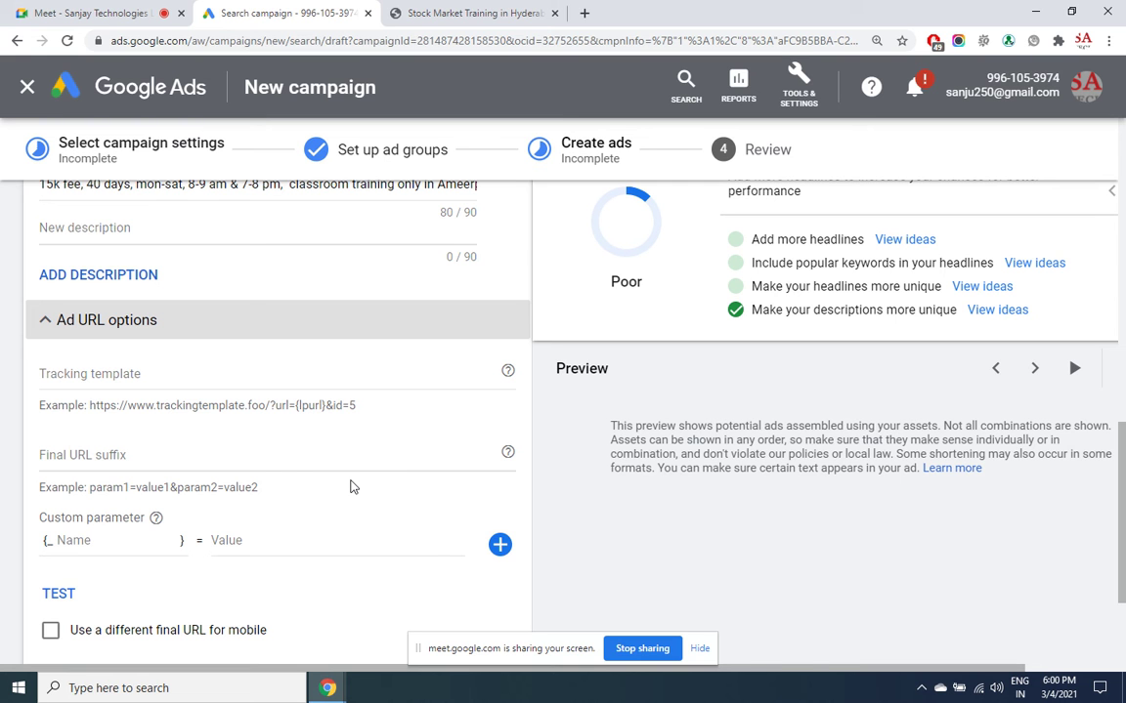
click(109, 323)
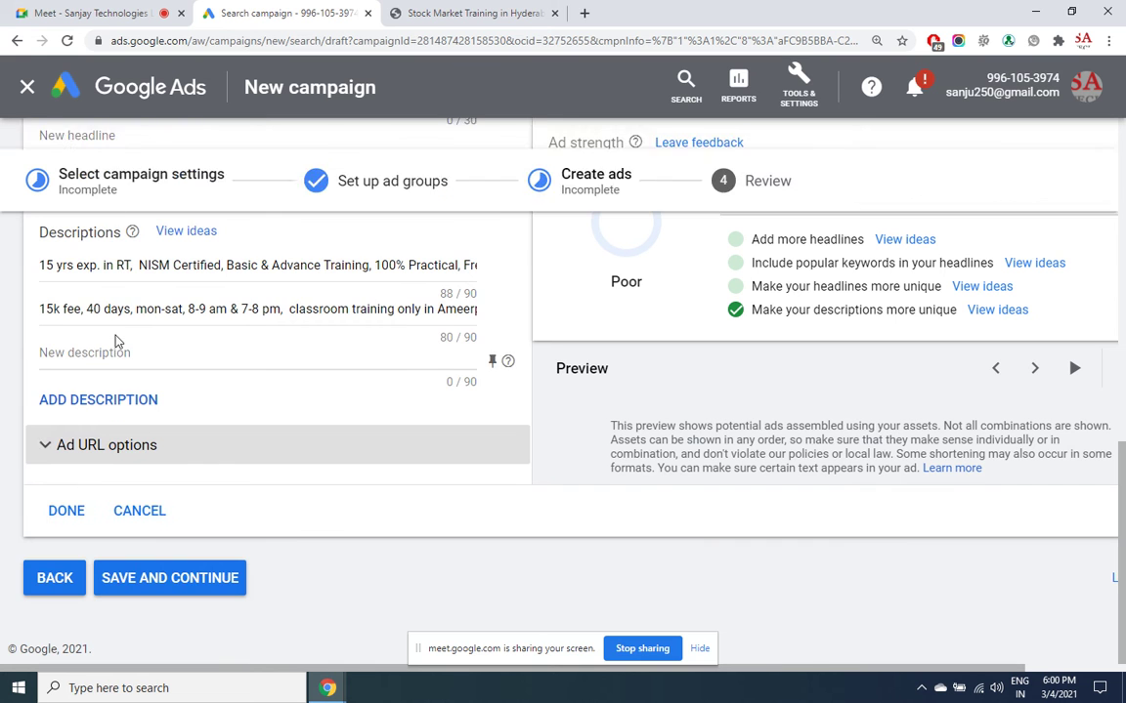
- Finish the responsive search ad and save it to continue to the campaign review
click(64, 520)
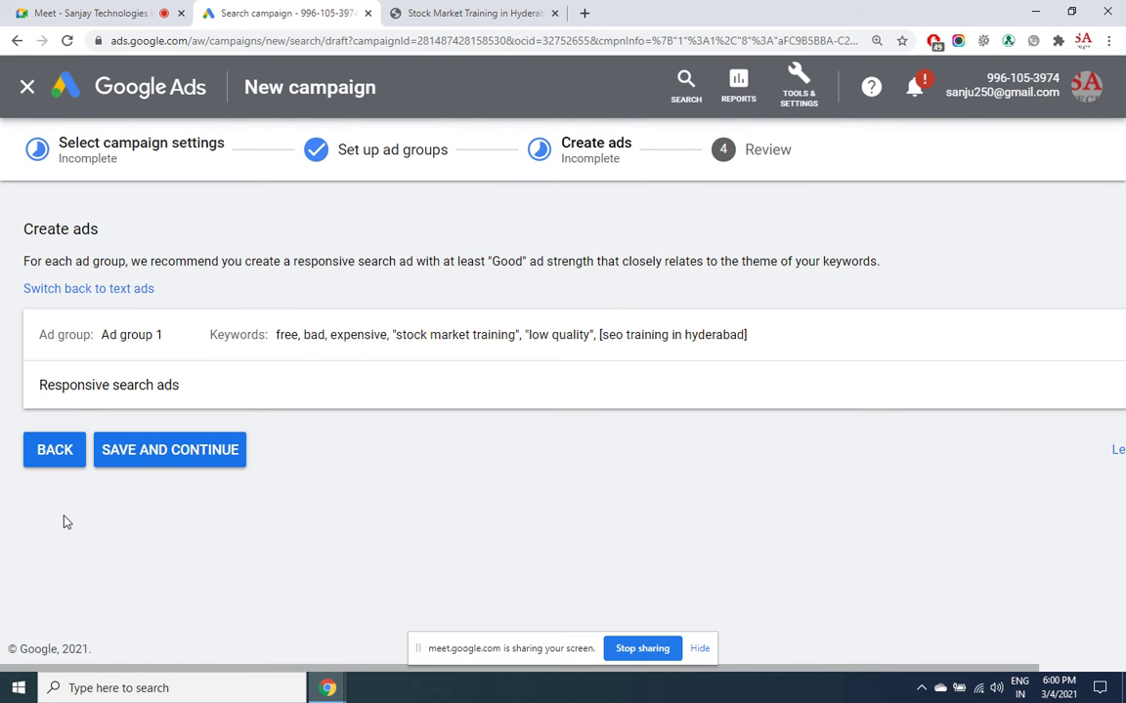
click(161, 464)
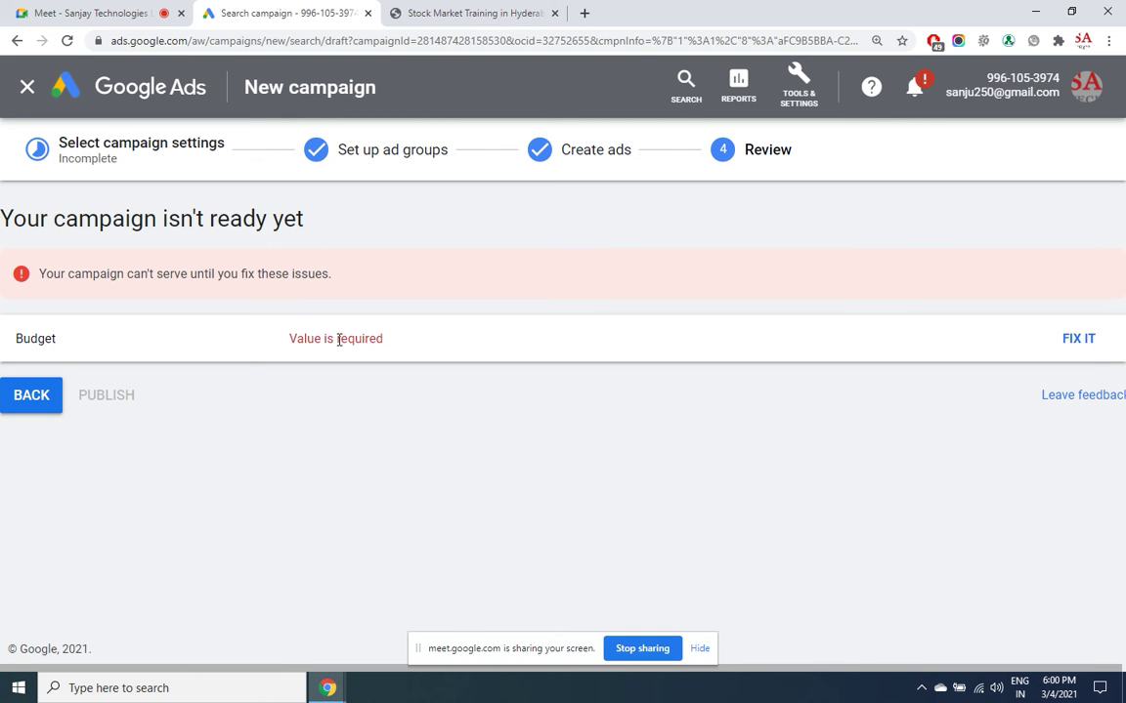
- Fix the missing campaign budget by setting the average daily spend to ₹1000, and save the campaign settings
click(1078, 340)
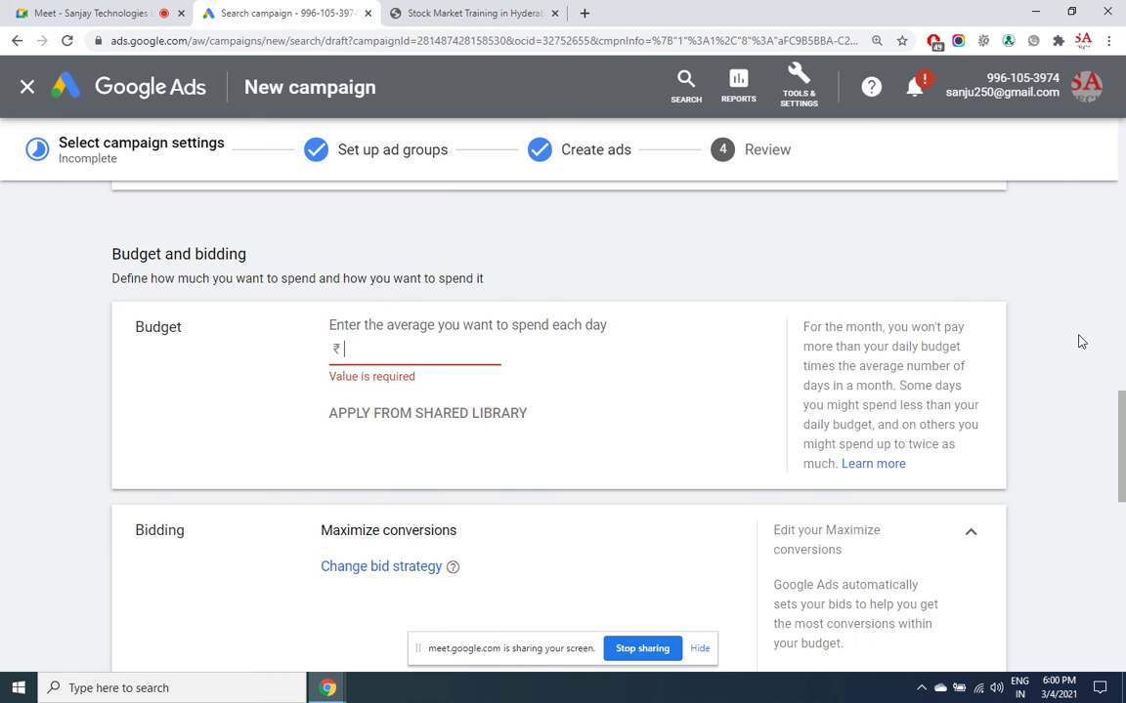
text(1000)
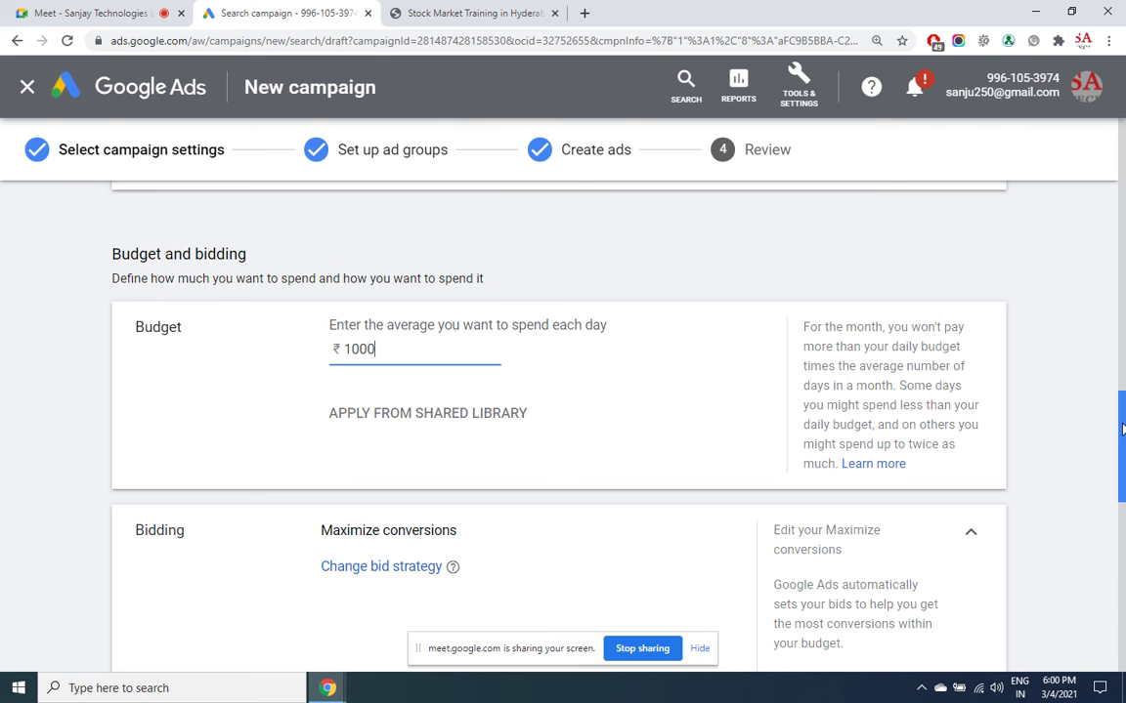
scroll(1122, 428, down, 5)
scroll(1123, 626, down, 4)
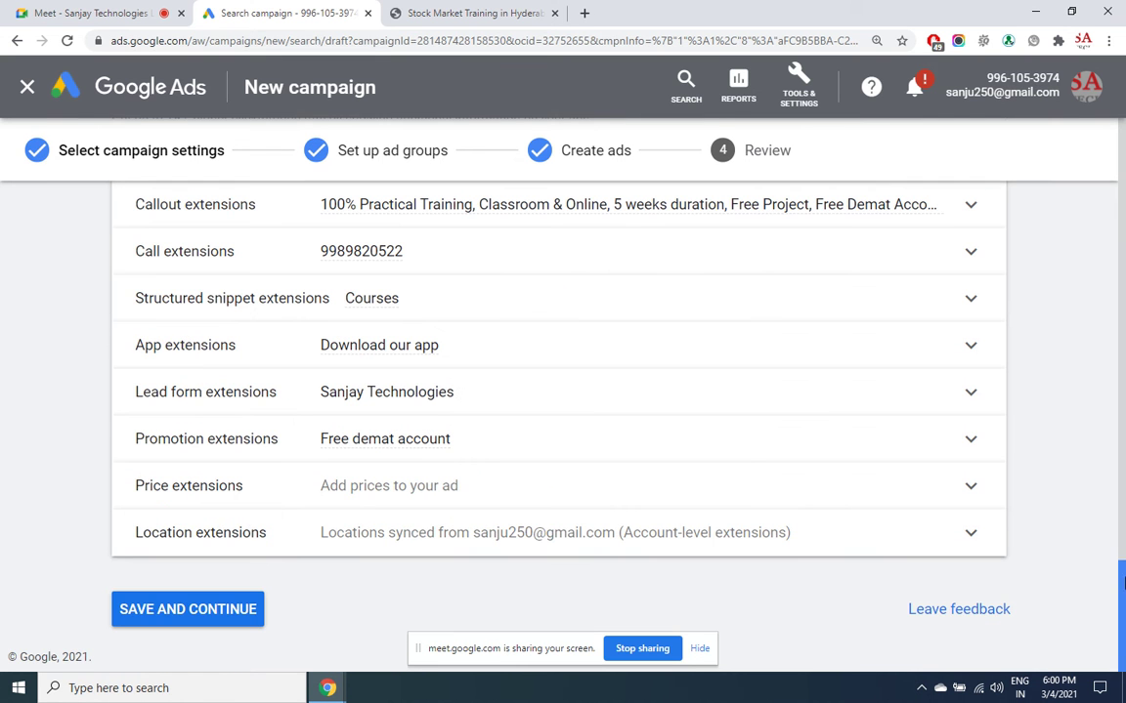
click(219, 610)
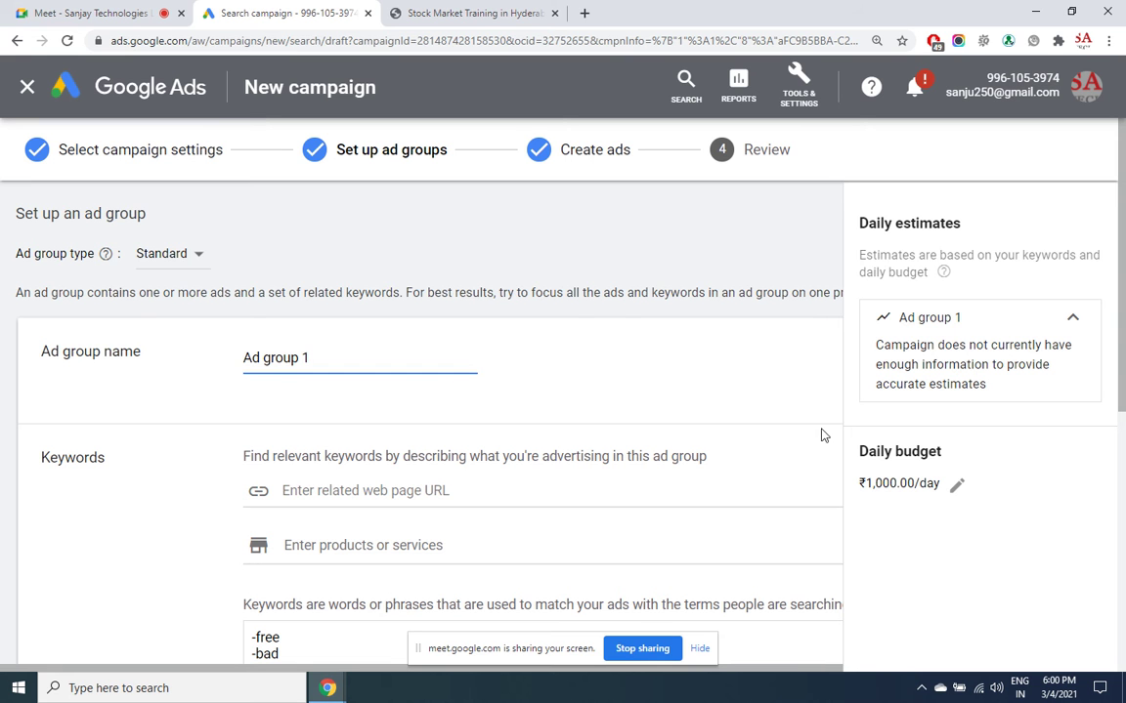
- Save the ad group and ads unchanged, check the campaign review summary and publish the campaign
scroll(1122, 306, down, 5)
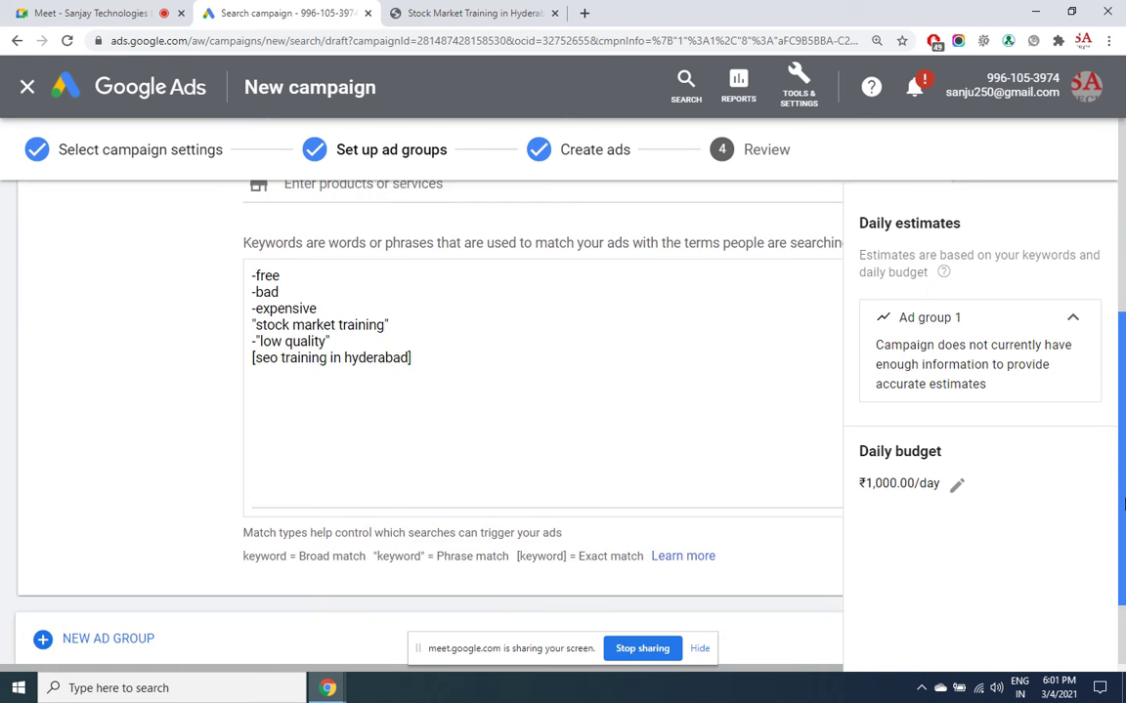
click(163, 596)
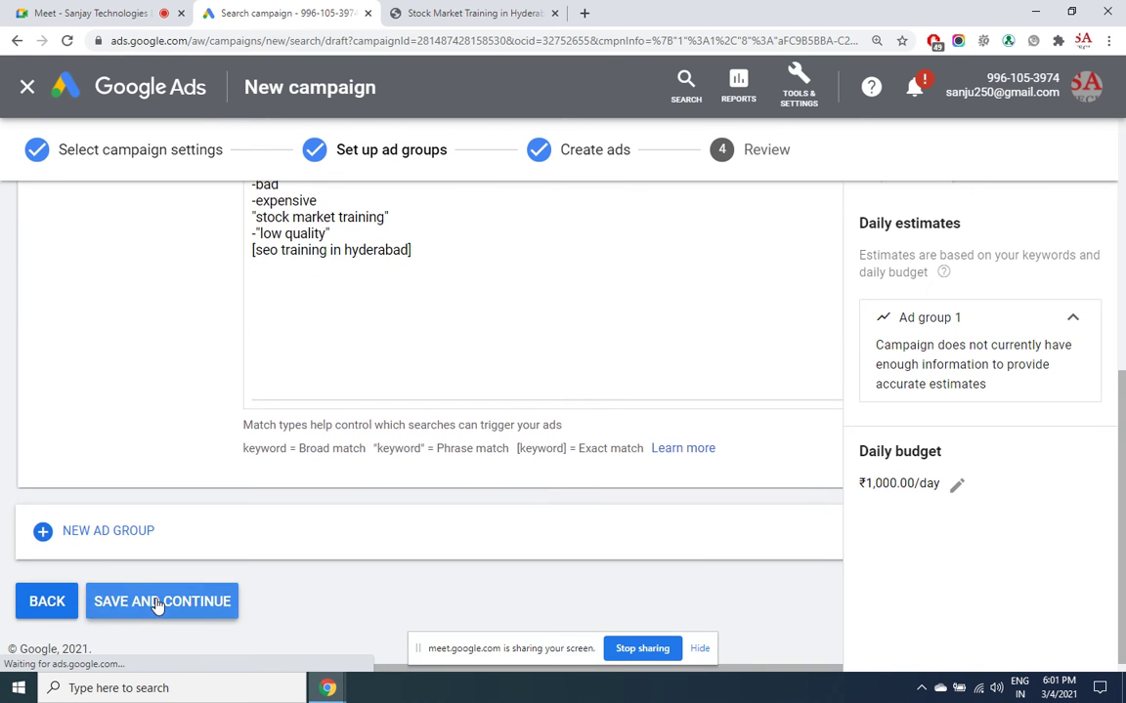
click(176, 454)
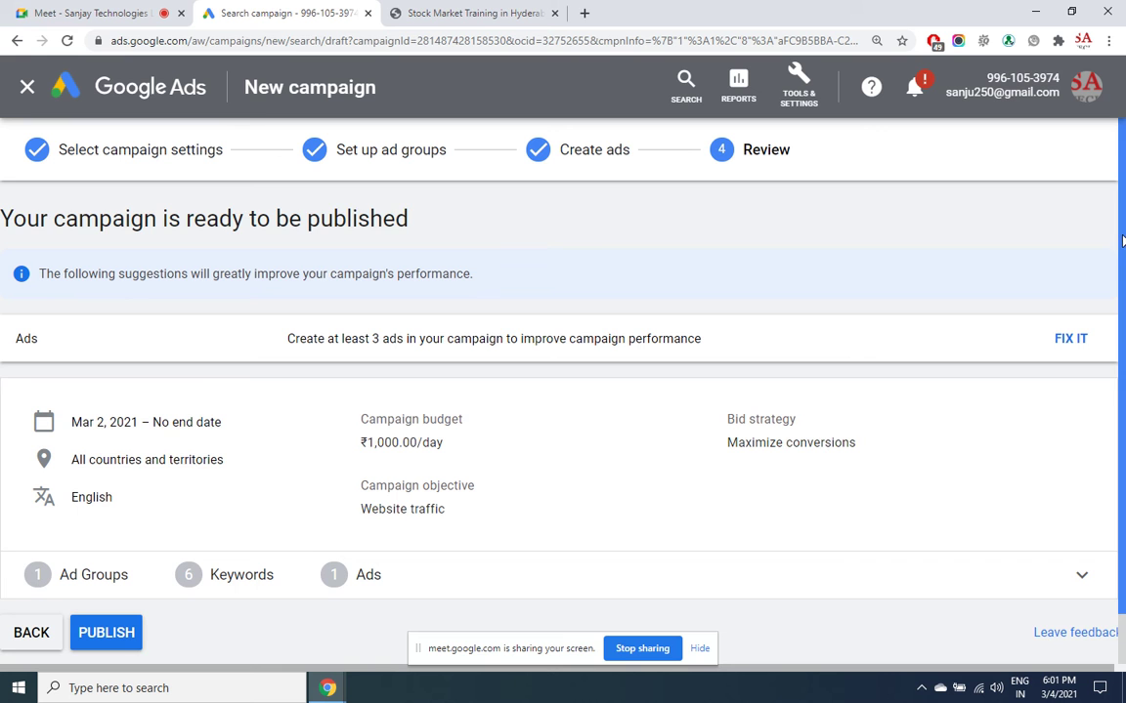
scroll(1122, 352, down, 1)
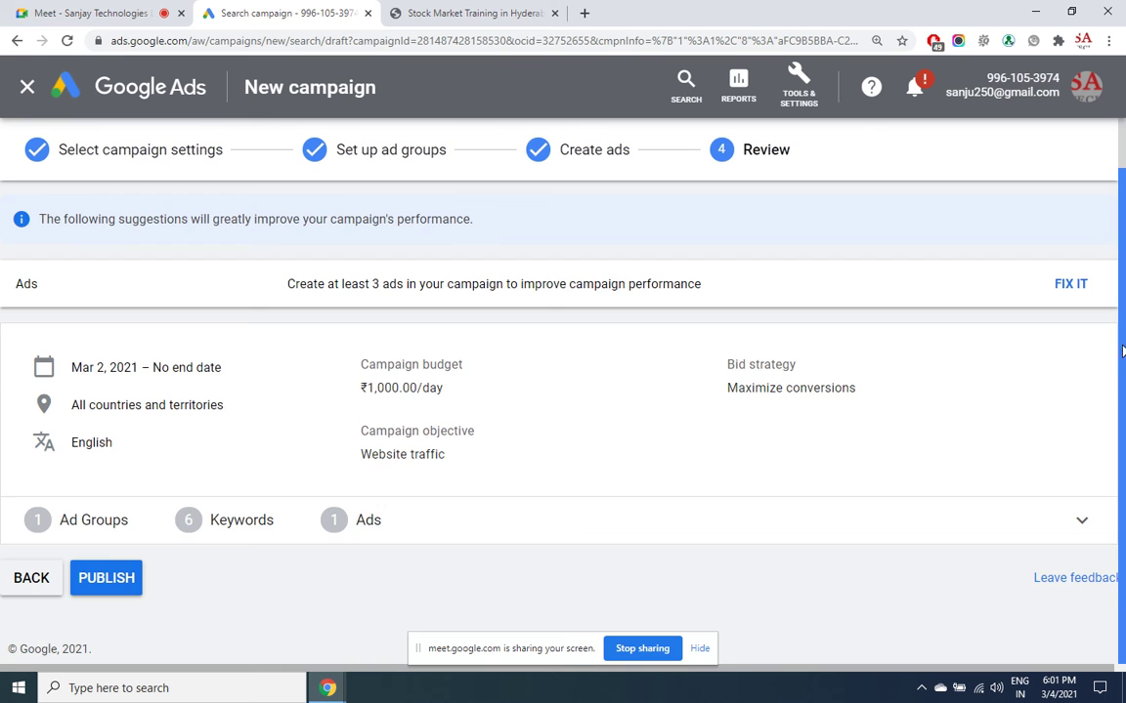
click(105, 578)
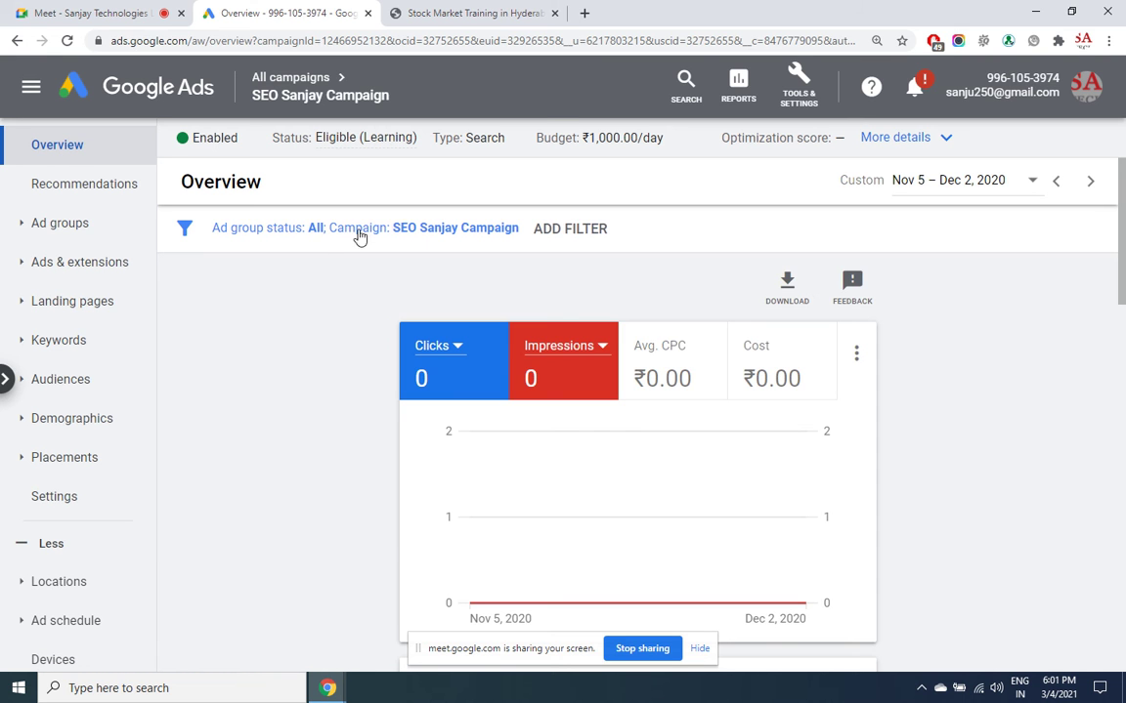
- Examine the published campaign's overview, including its campaign filter and the location map
click(360, 233)
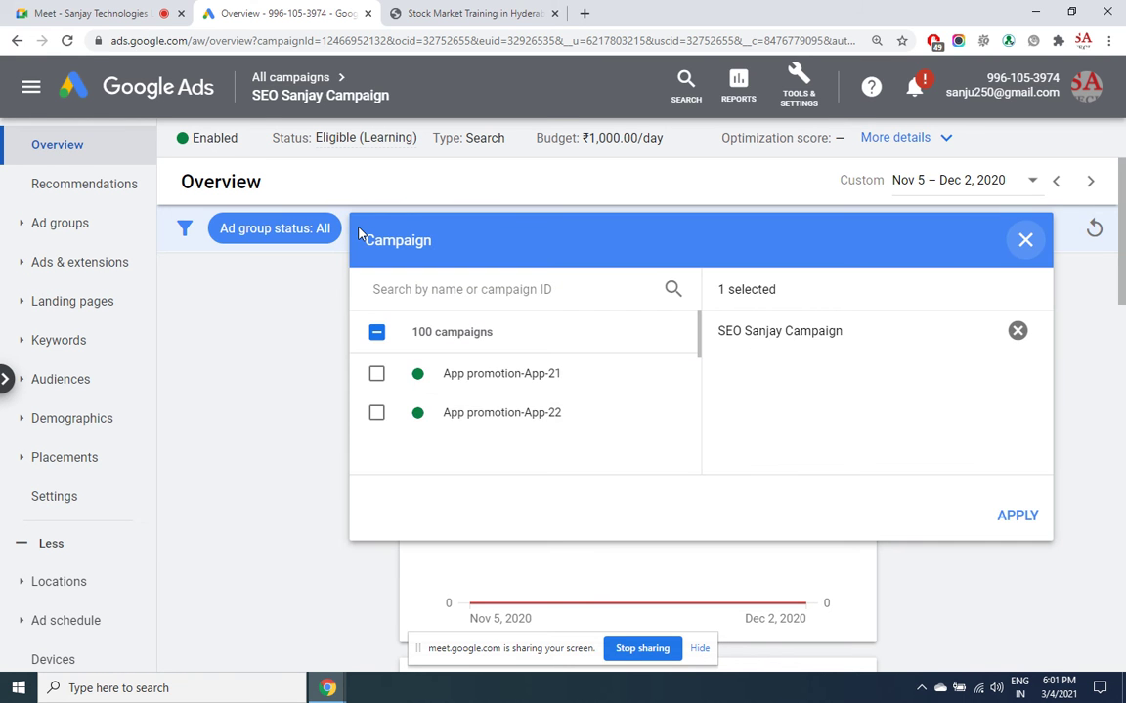
click(264, 345)
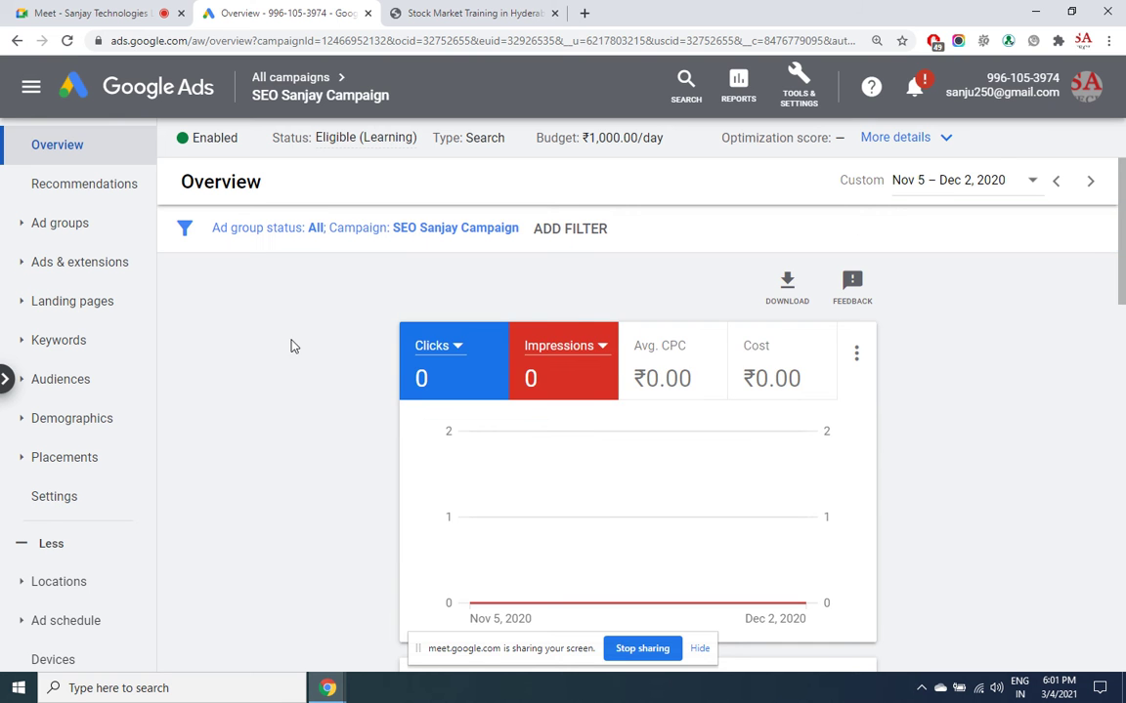
drag(1122, 188, 1123, 559)
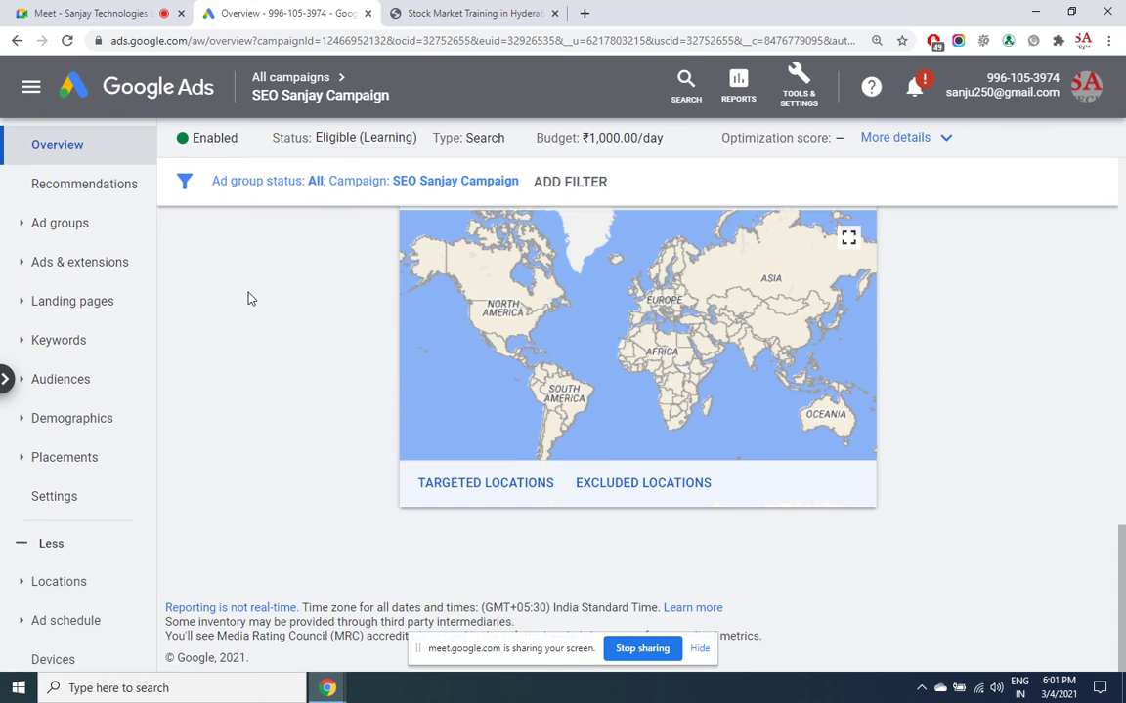
- Go to the list of all campaigns in the account and find the newly published search campaign
click(145, 86)
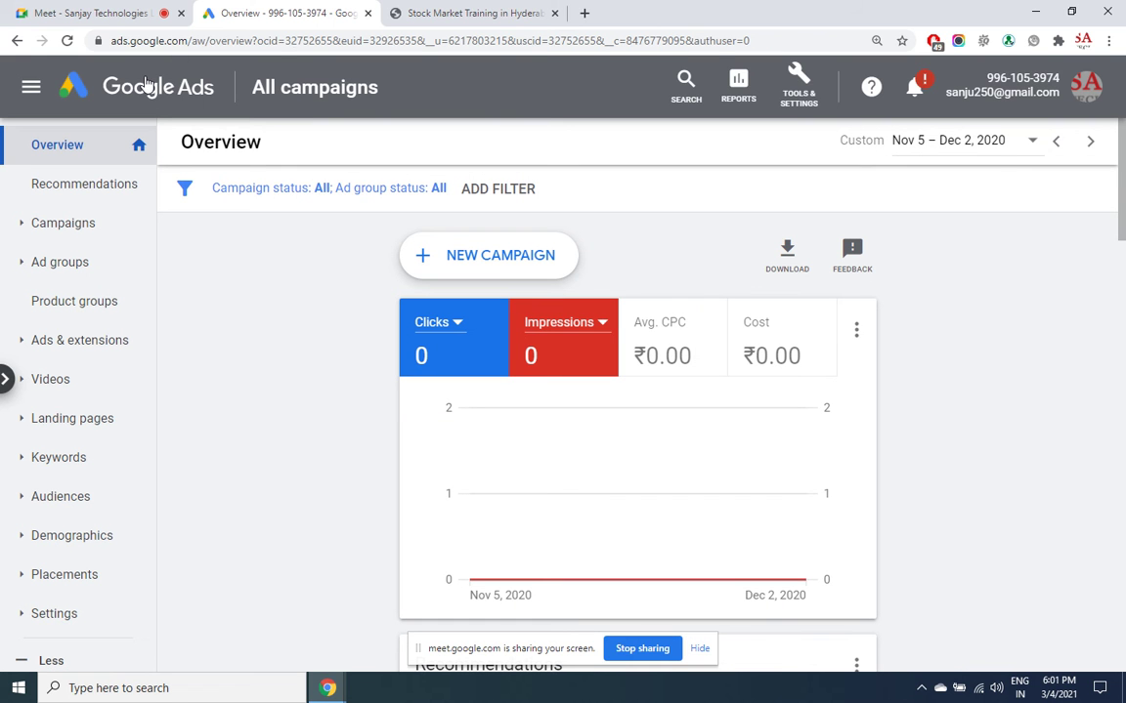
click(93, 225)
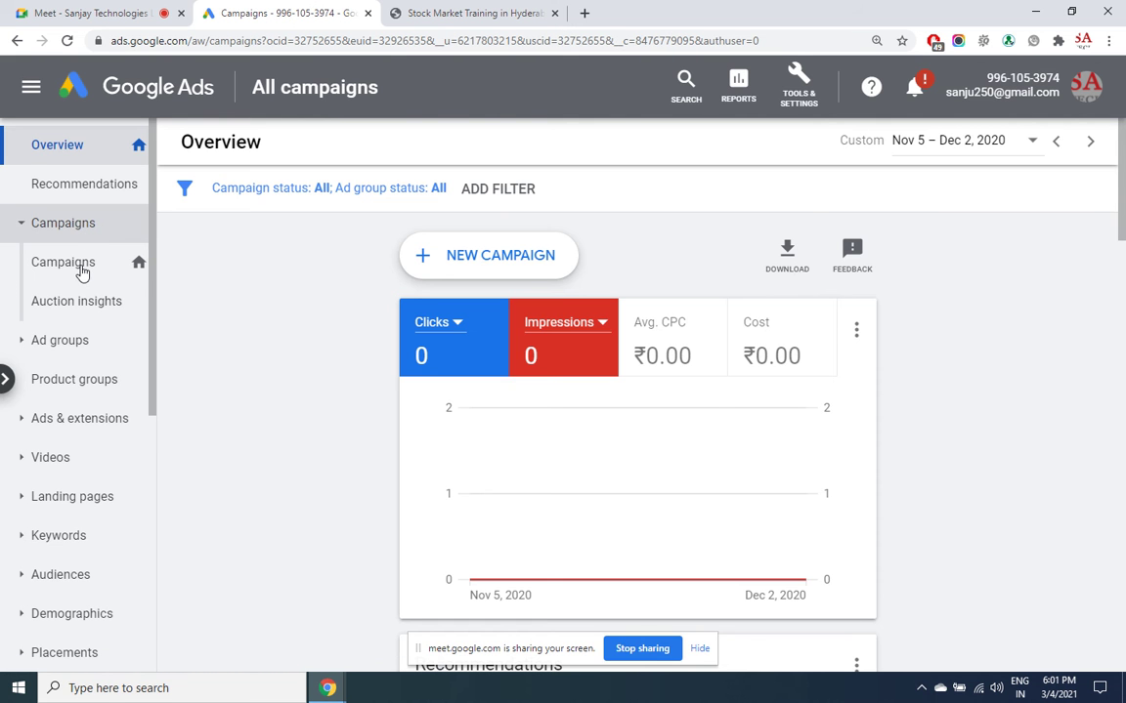
click(83, 268)
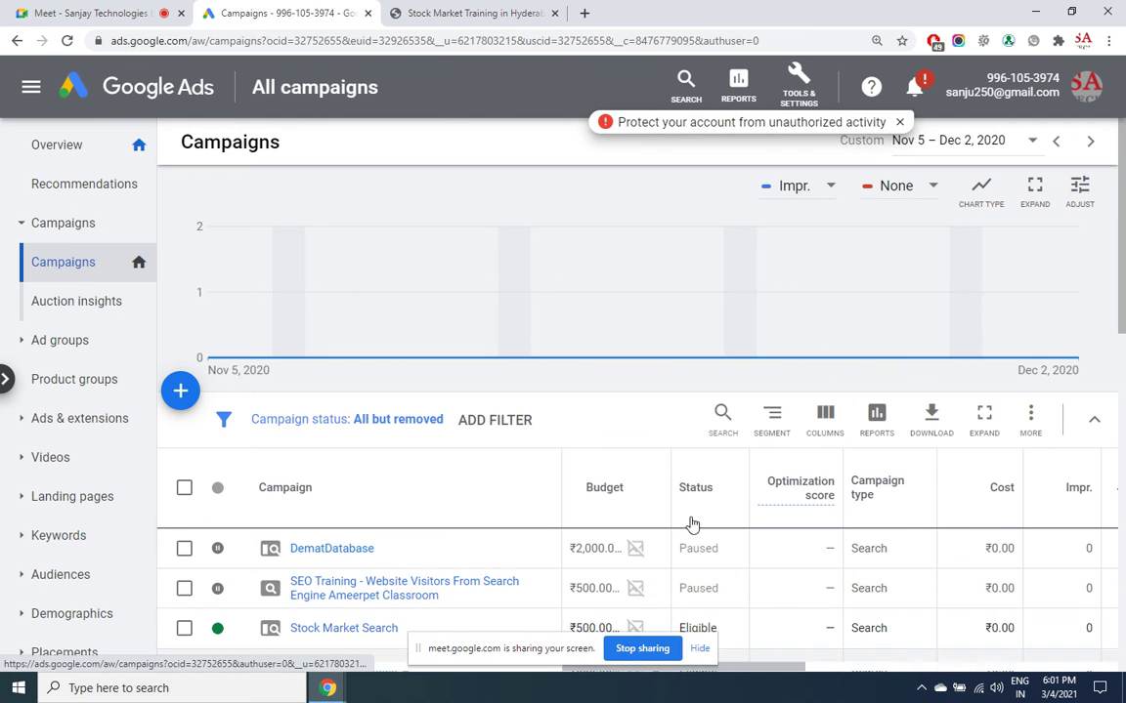
scroll(1124, 264, down, 2)
mouse_move(1123, 264)
mouse_down()
mouse_move(1124, 388)
mouse_move(1121, 265)
mouse_up()
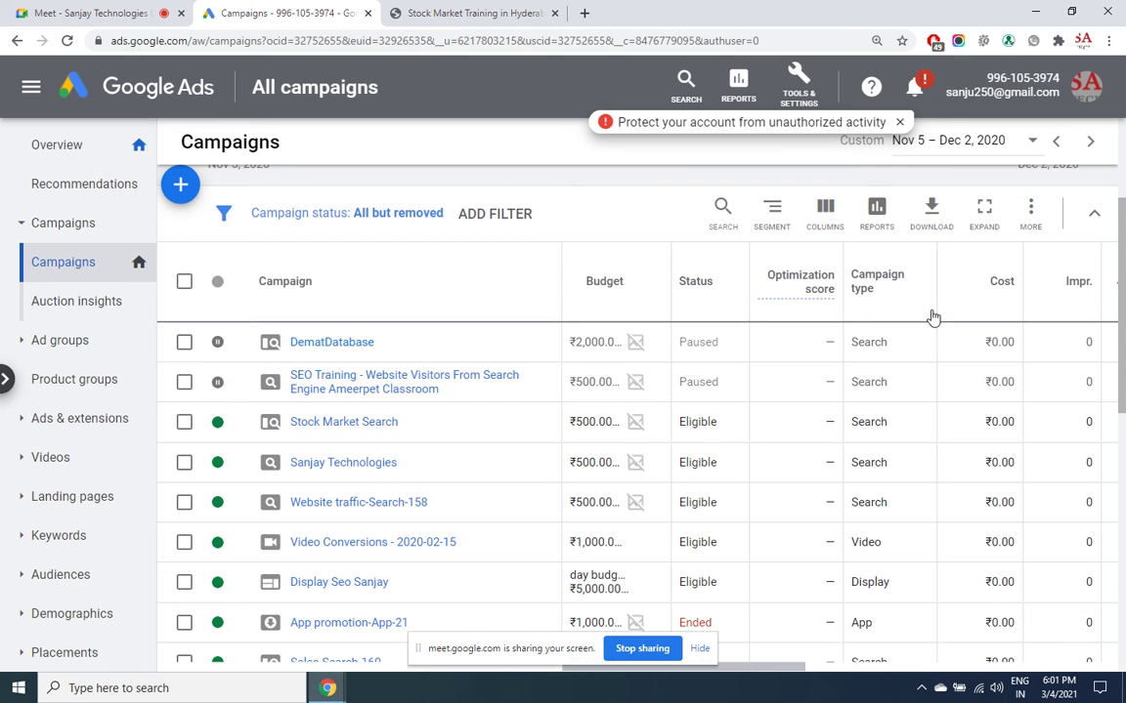
drag(1123, 300, 1123, 485)
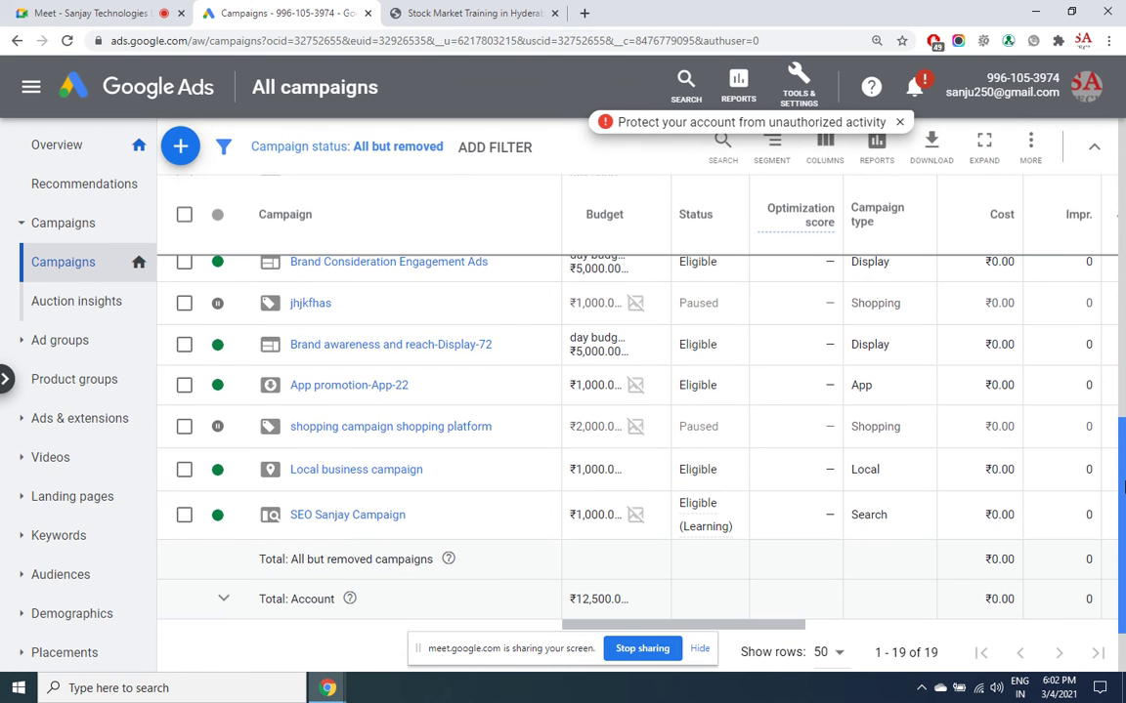
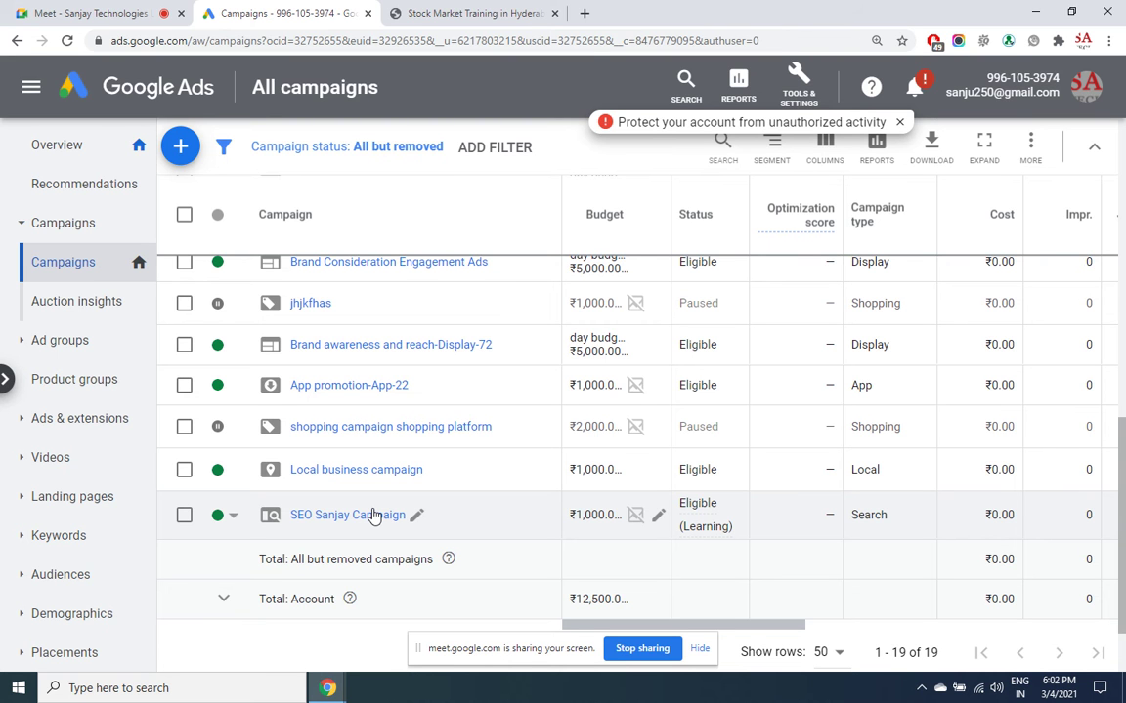
- Pause the newly published search campaign and enable it again
click(239, 520)
click(232, 554)
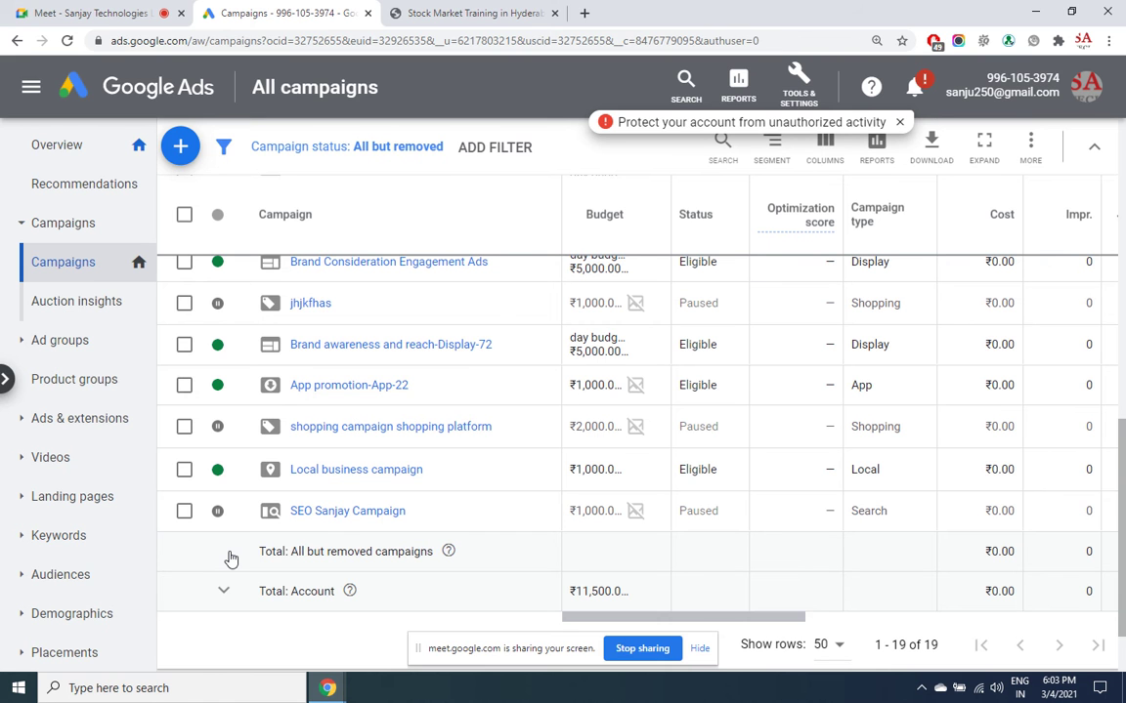
click(217, 510)
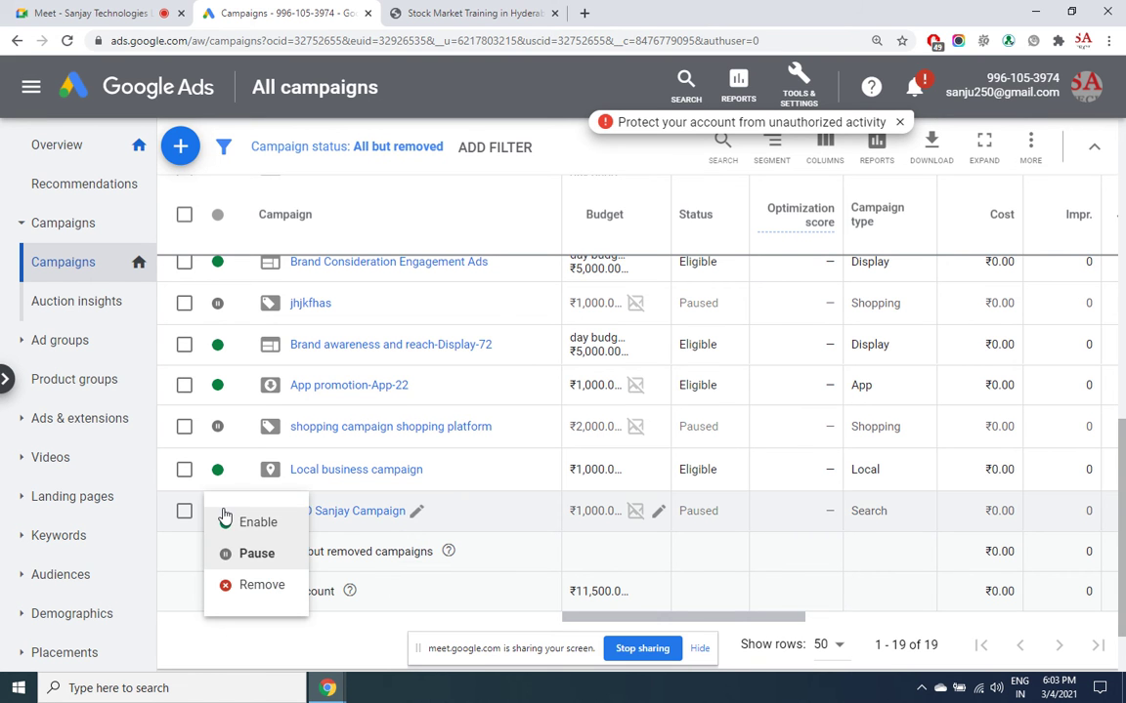
click(241, 526)
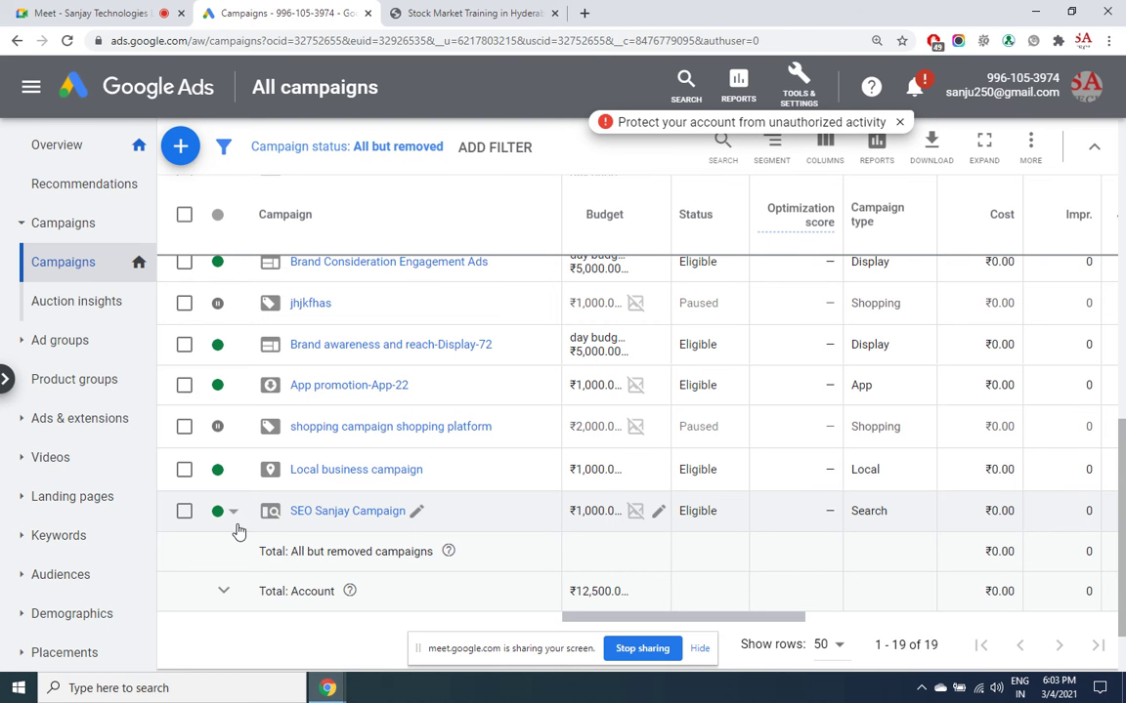
- Open the new campaign's ad groups, check the status options of Ad group 1 and open its search keywords
click(303, 517)
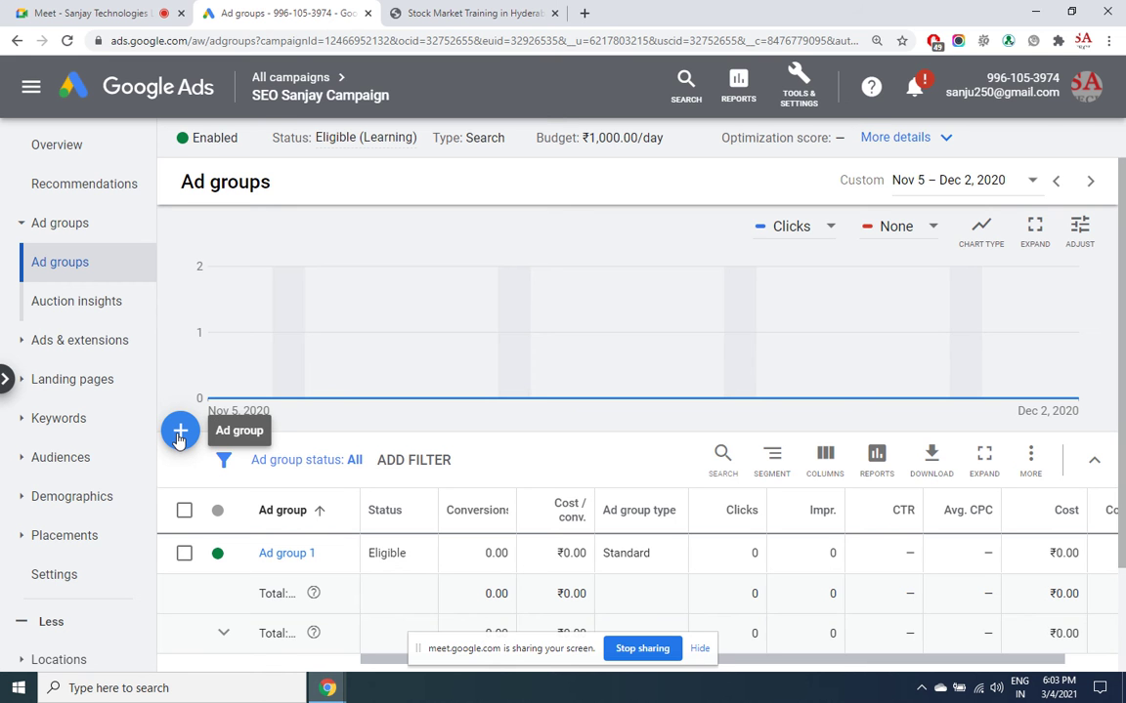
click(219, 553)
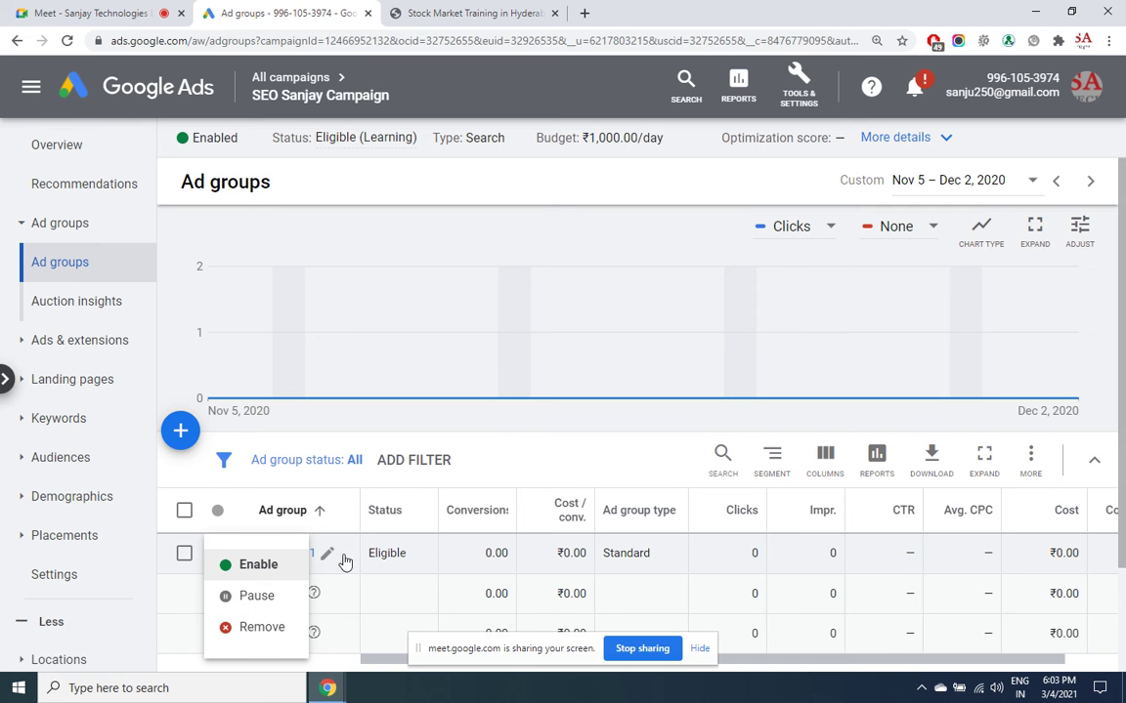
click(506, 449)
click(296, 555)
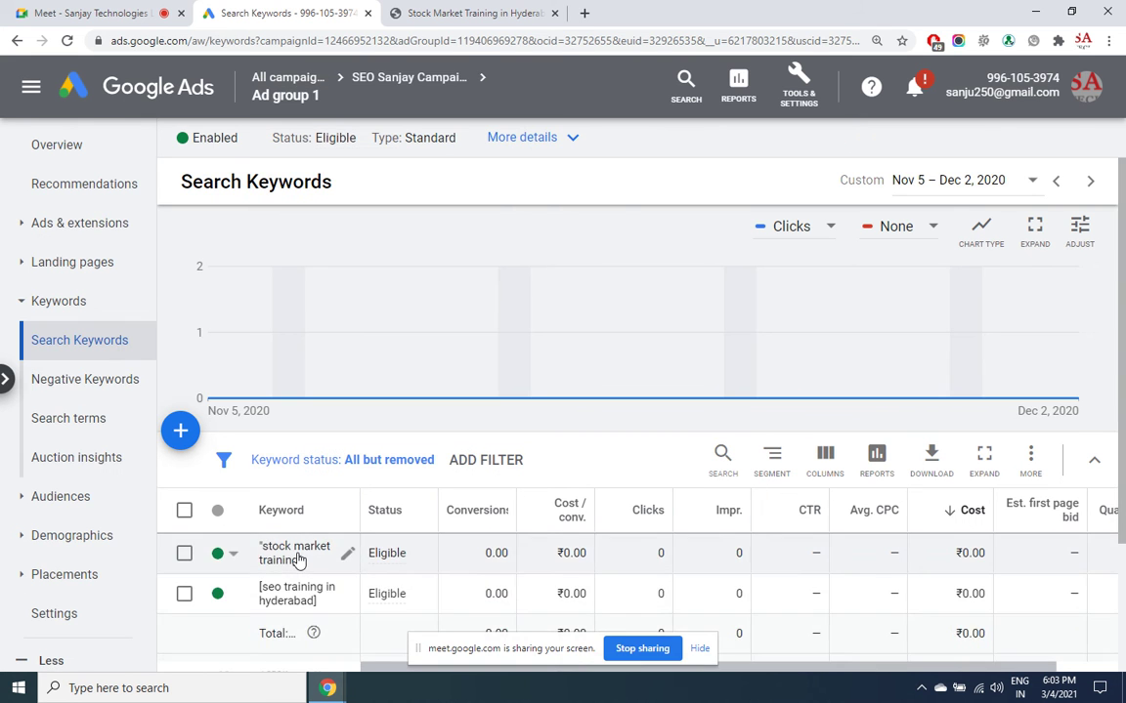
- Check the keyword status options, select both keywords to view the available bulk edits, and examine the performance columns
click(231, 557)
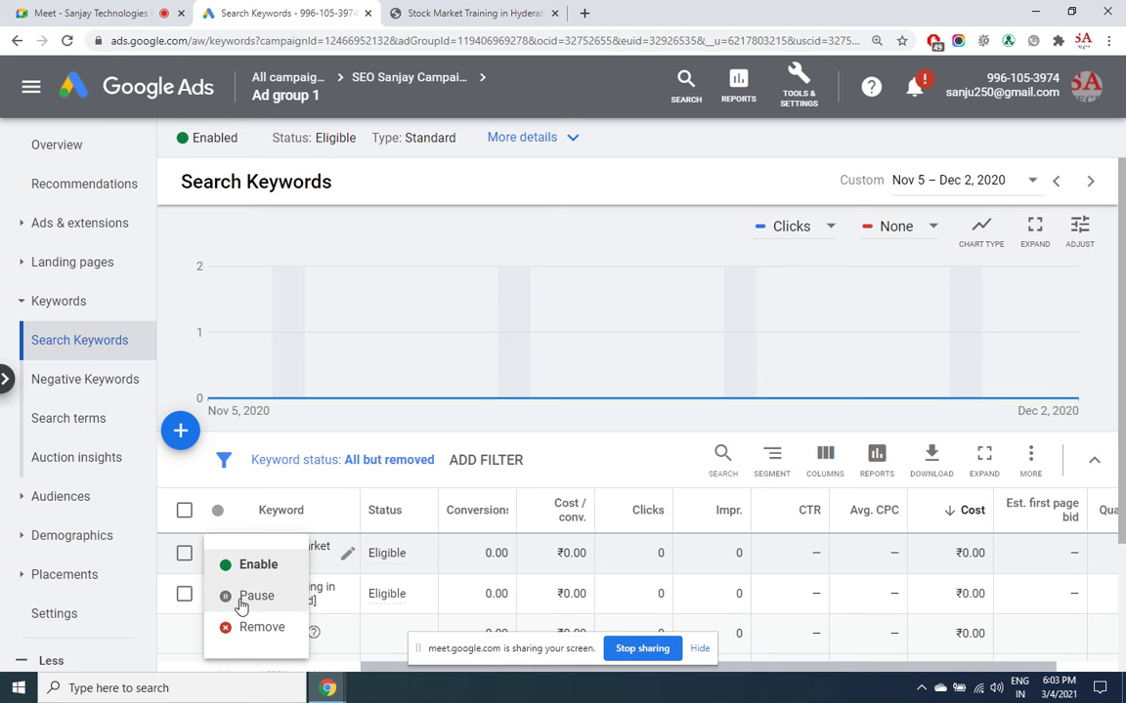
click(183, 512)
click(183, 512)
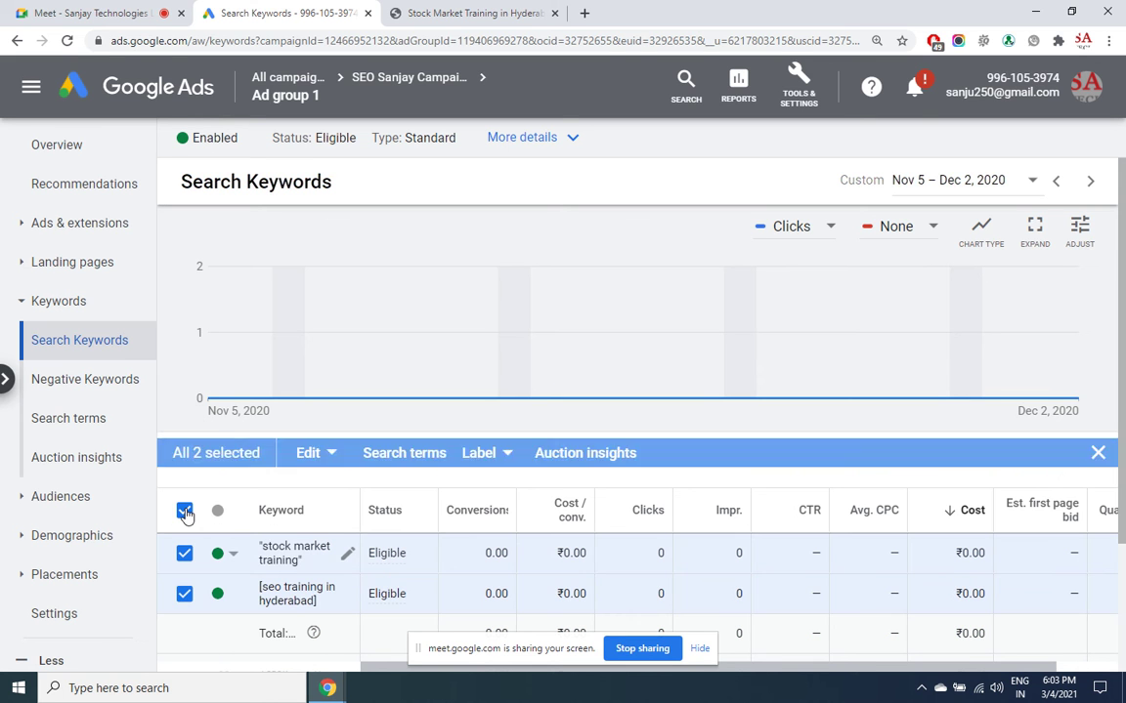
click(323, 464)
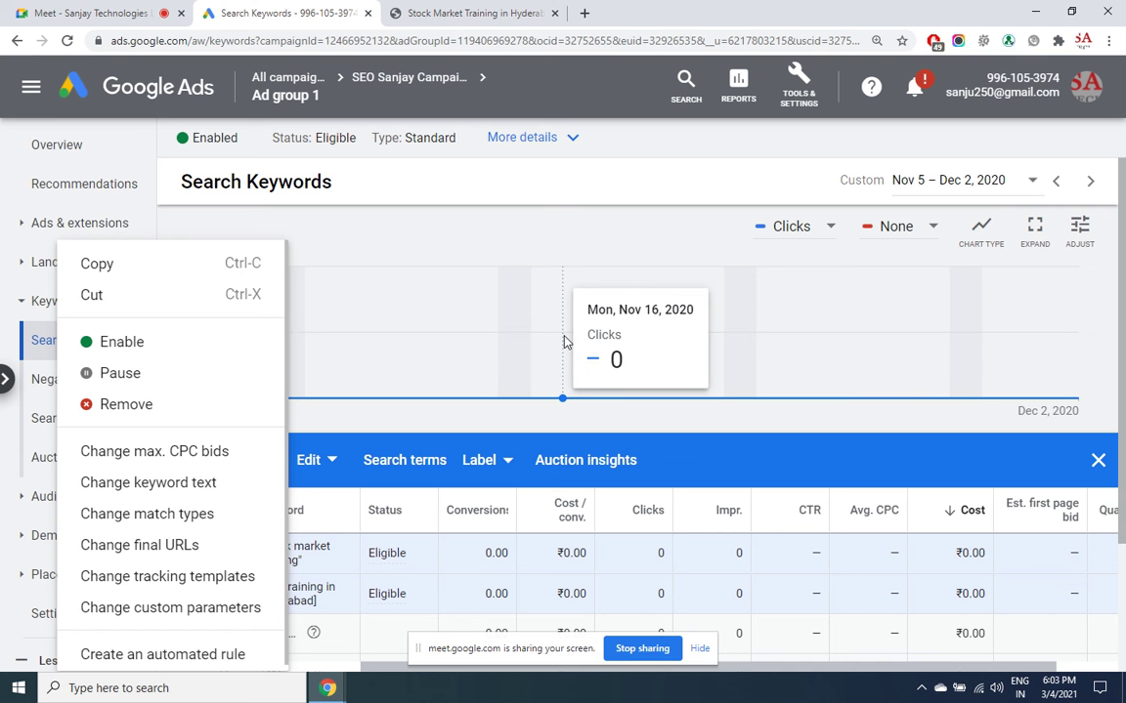
click(465, 427)
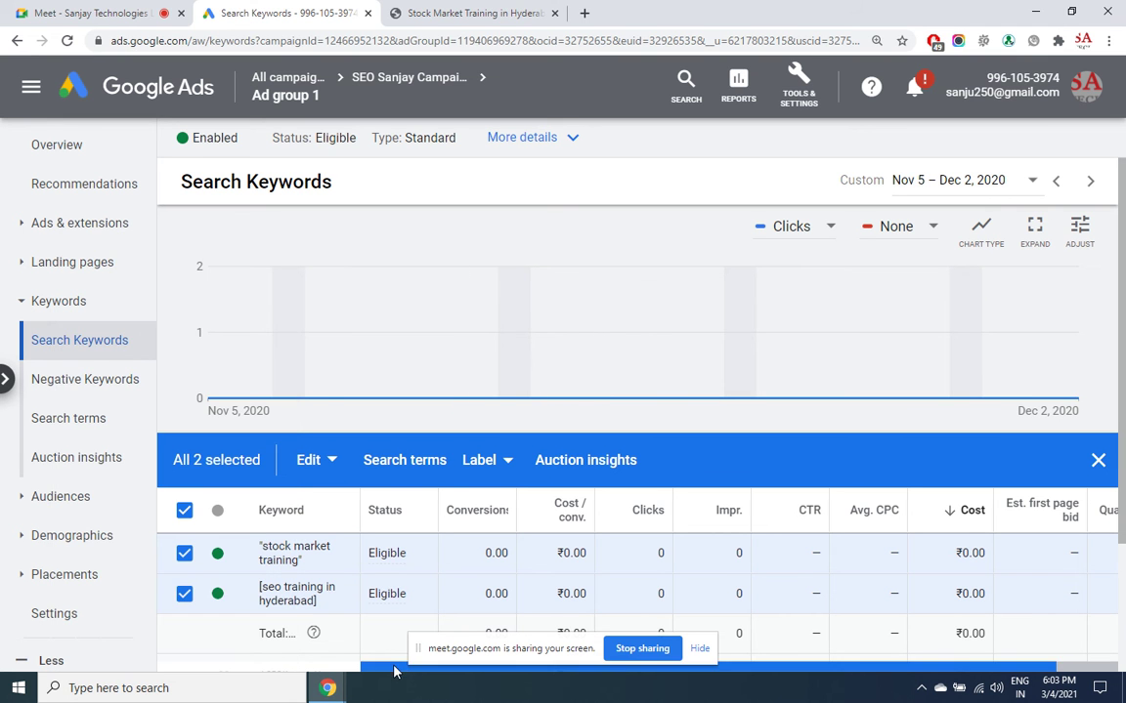
drag(395, 671, 444, 672)
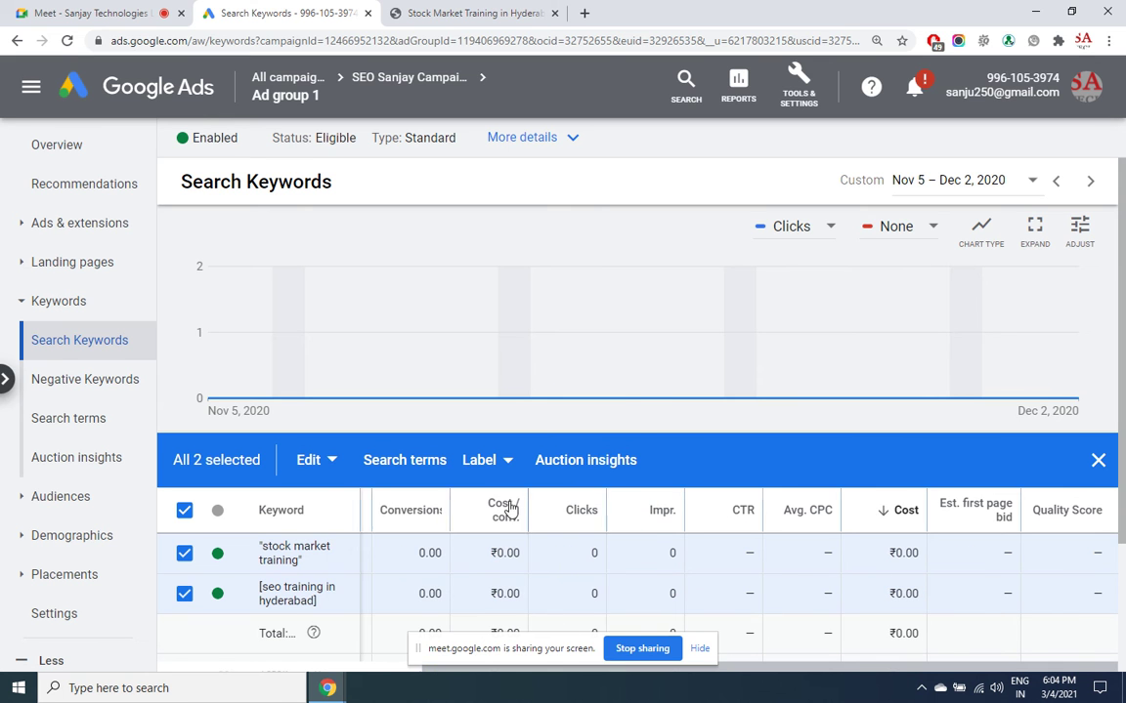
- Return to the list of all campaigns in the account and set its reporting date range to All time
mouse_move(503, 505)
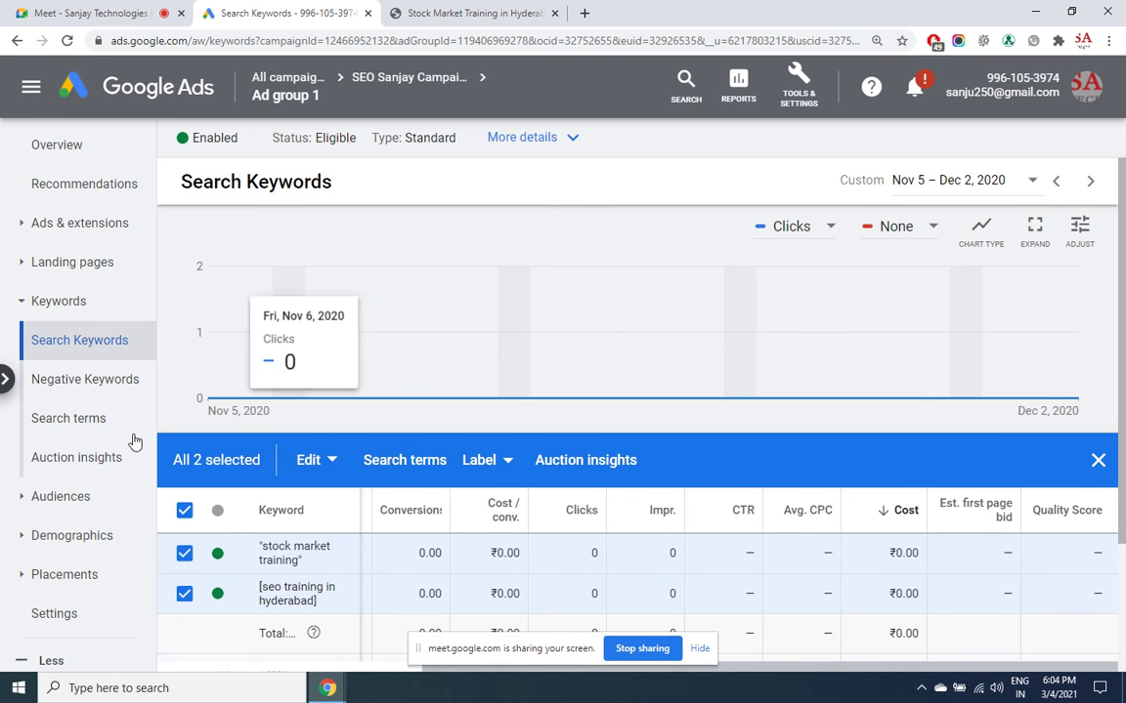
click(69, 146)
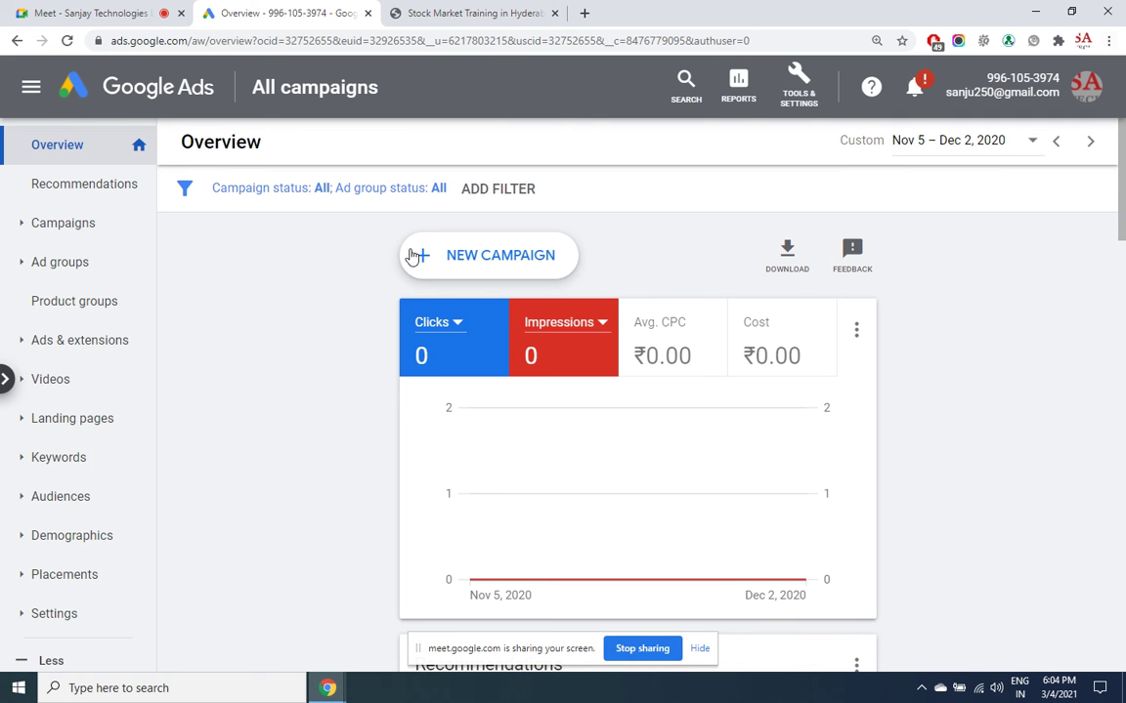
click(62, 224)
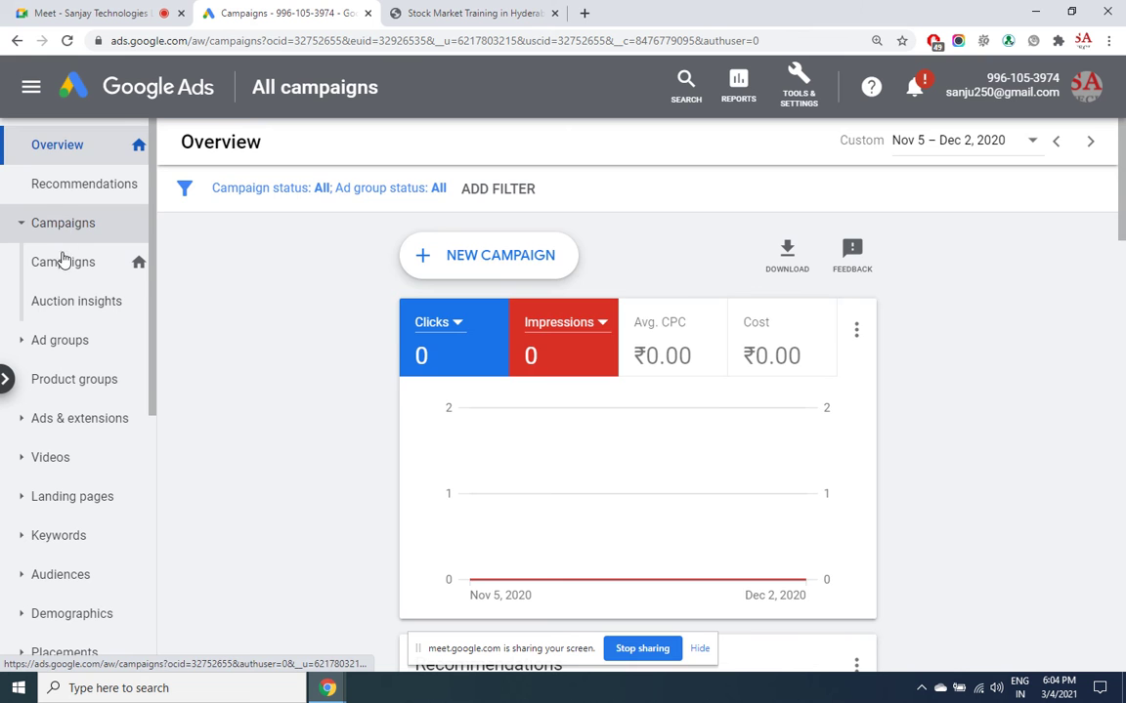
click(64, 264)
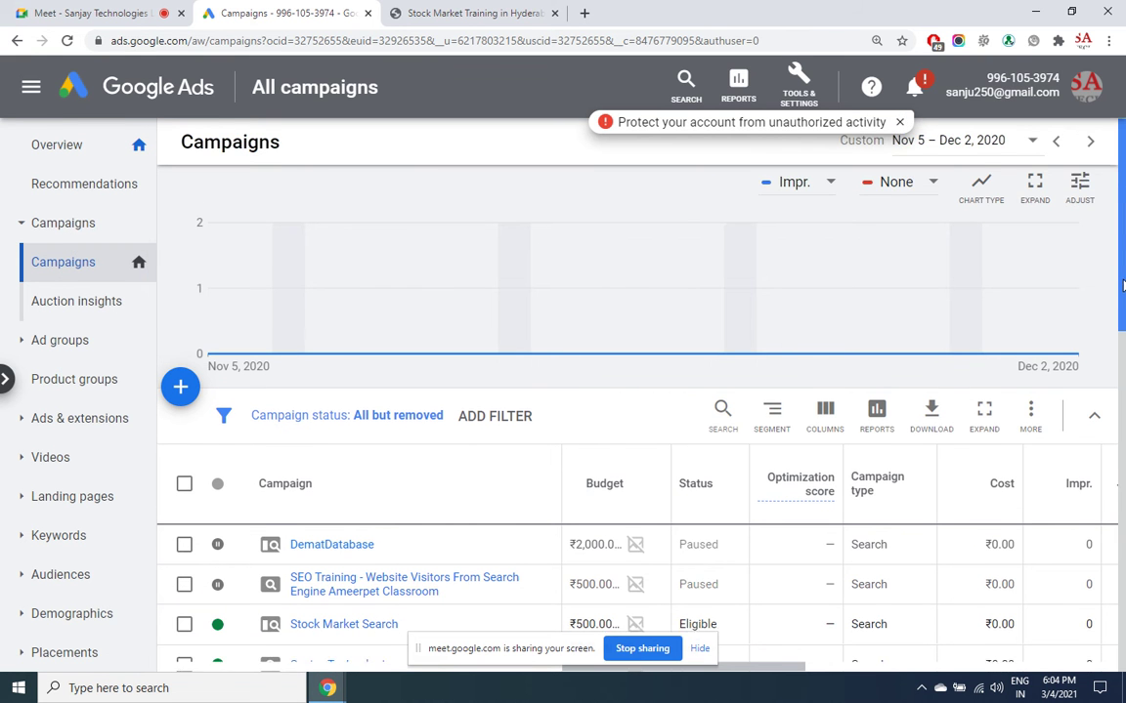
scroll(1123, 227, down, 3)
scroll(1122, 229, up, 2)
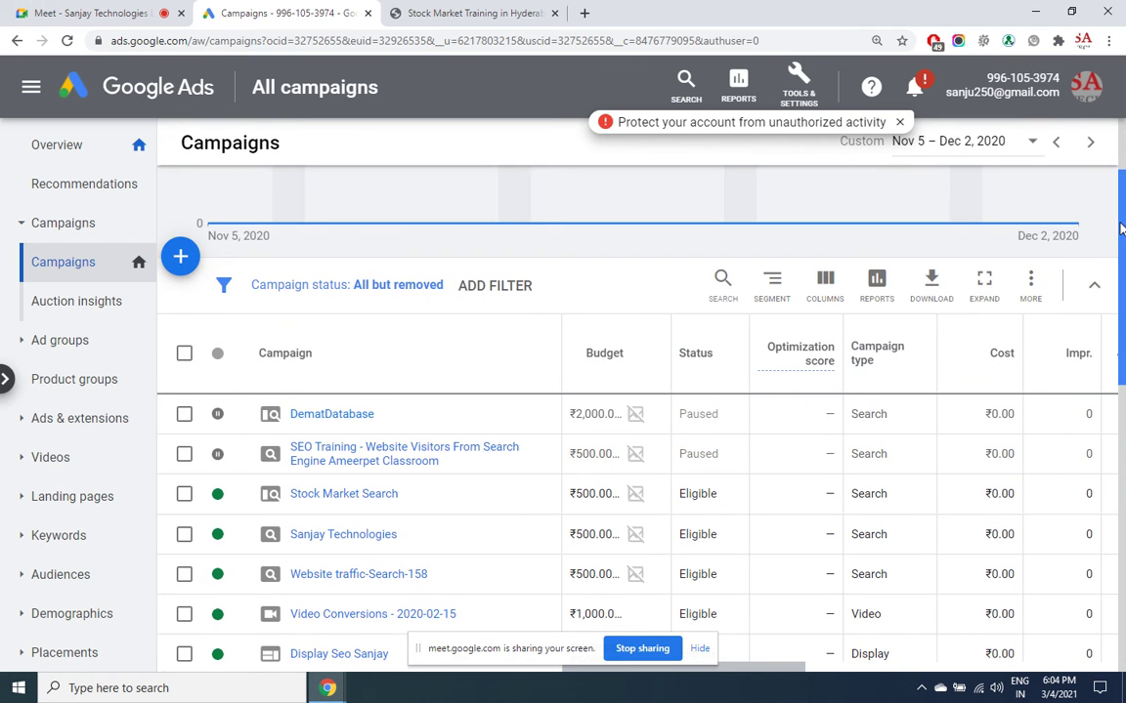
drag(1122, 229, 1123, 176)
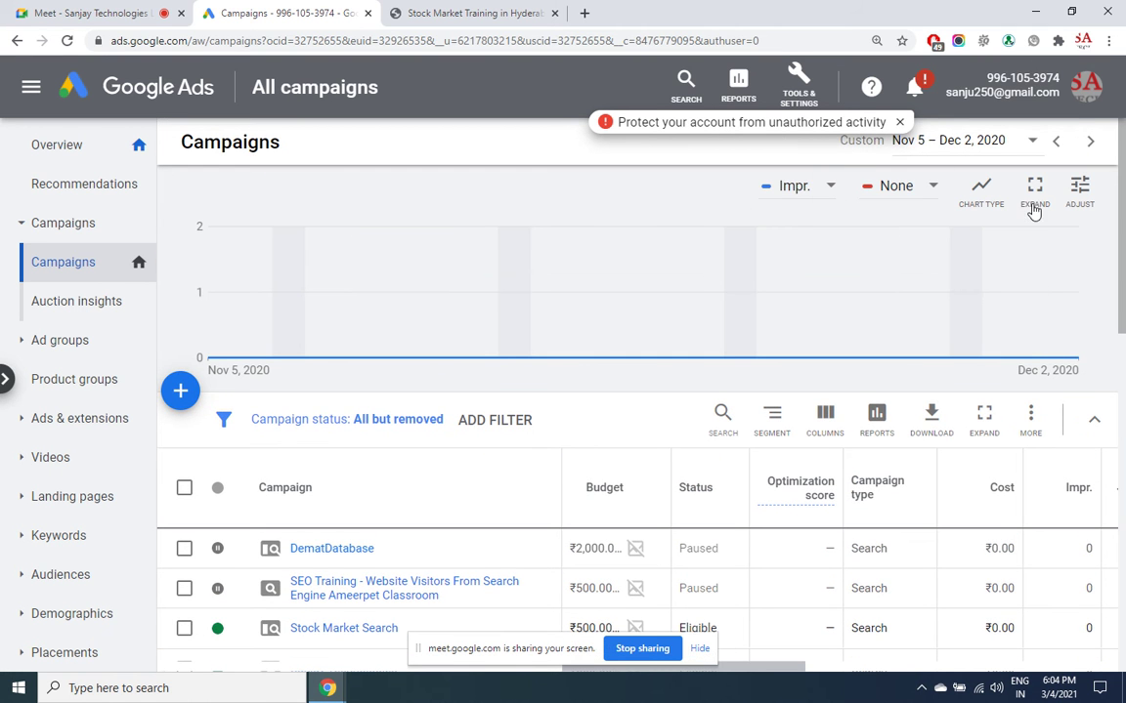
click(1031, 140)
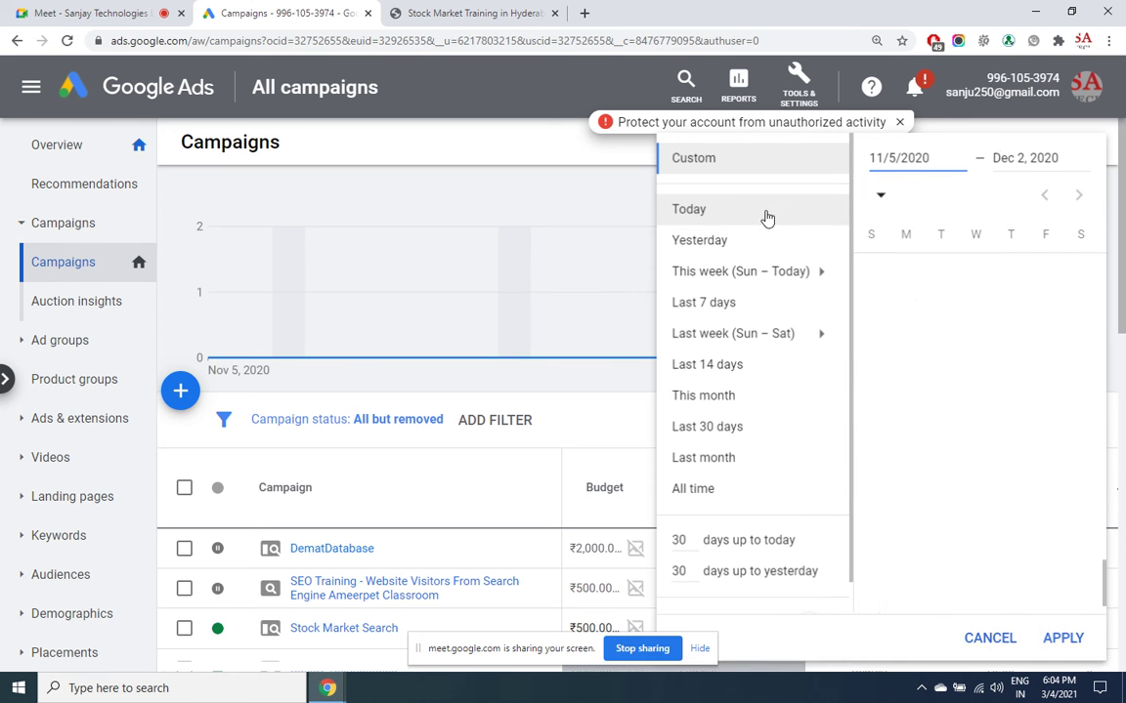
click(689, 495)
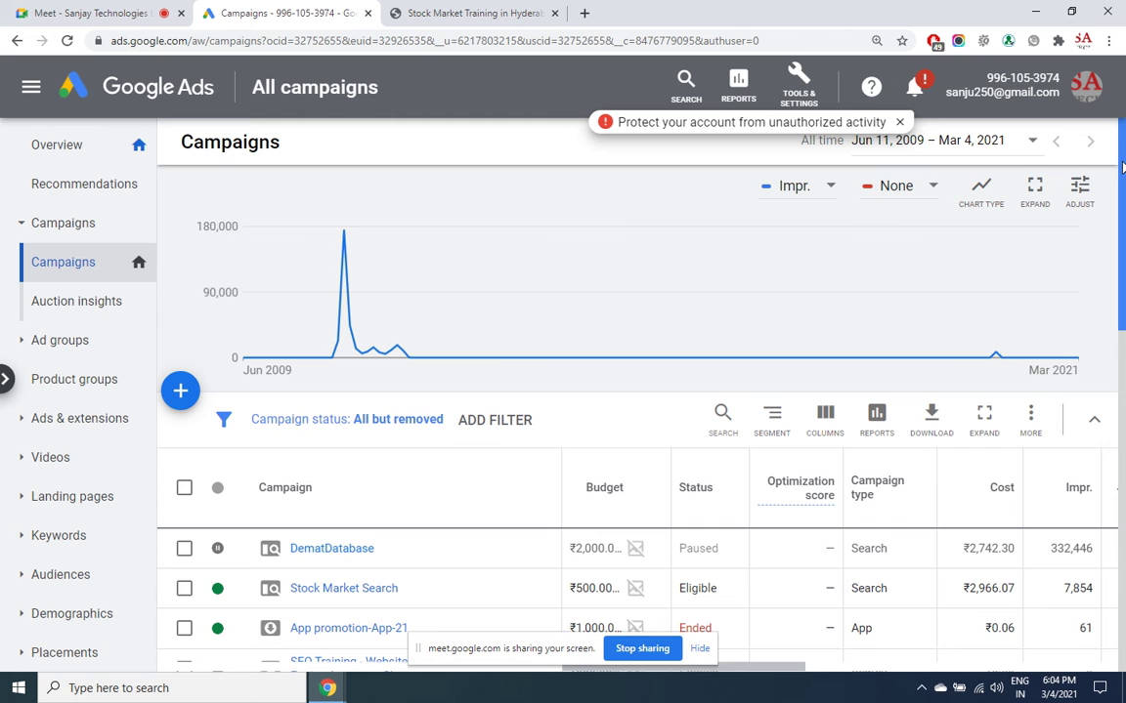
- Examine the DematDatabase campaign's cost, impressions, interactions, interaction rate, average cost, conversions and bid strategy
drag(1122, 168, 1122, 207)
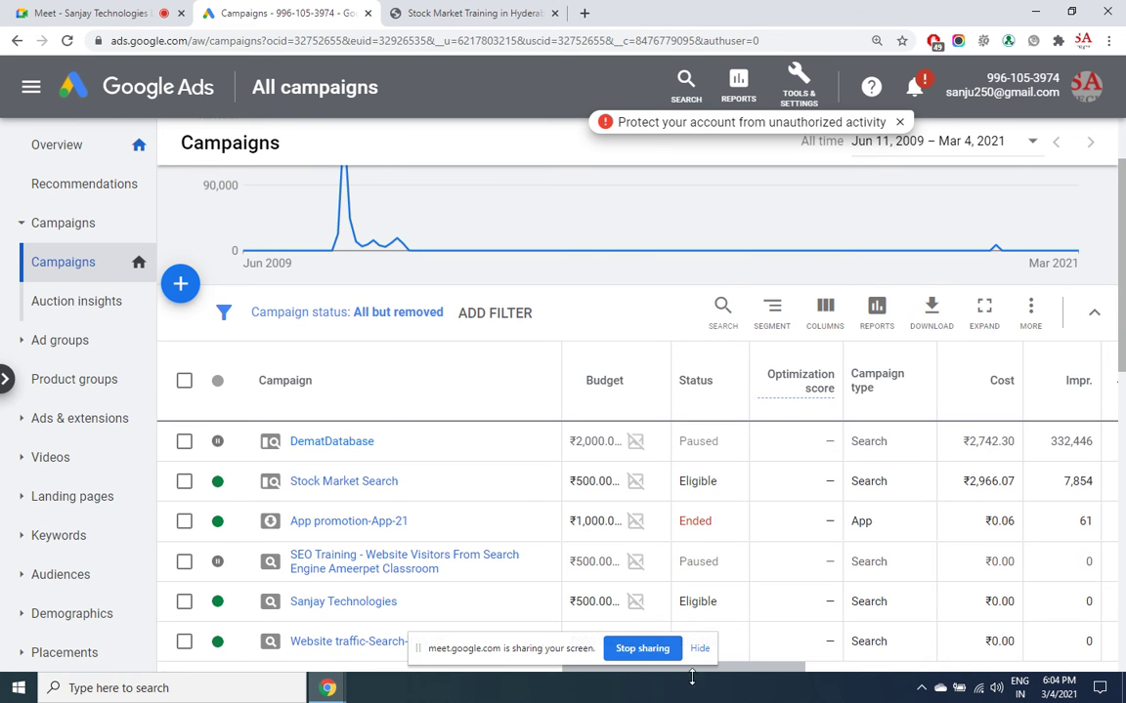
drag(757, 670, 859, 670)
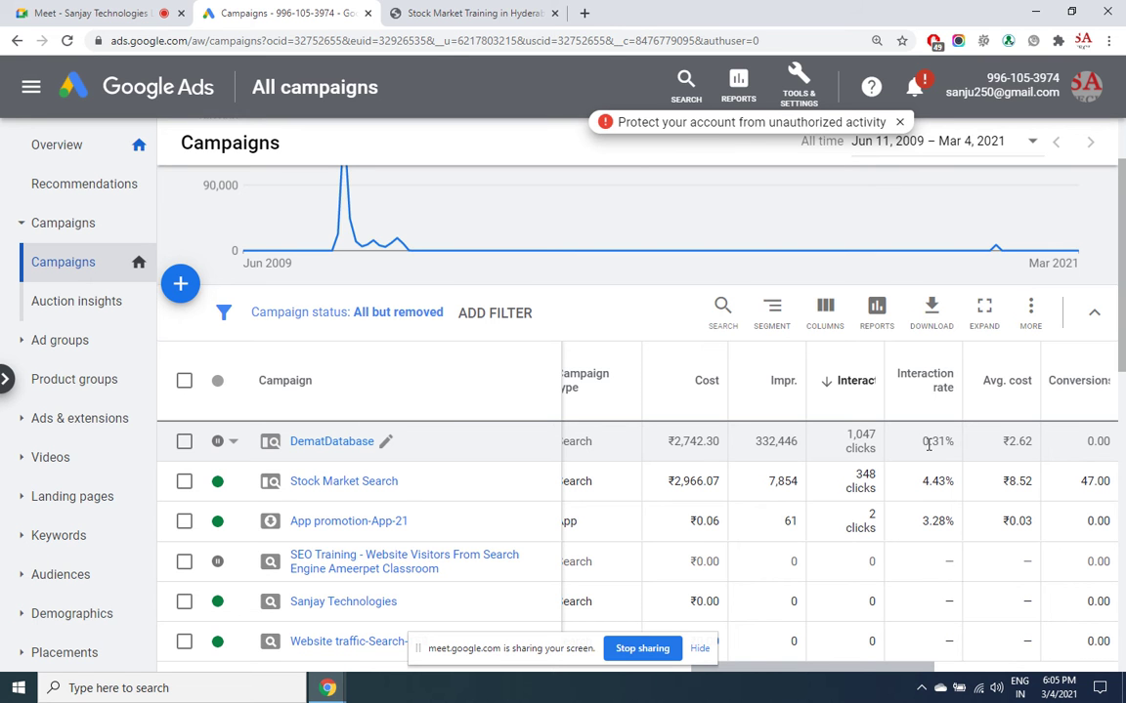
drag(928, 445, 954, 447)
drag(768, 443, 883, 442)
drag(1006, 442, 1040, 446)
drag(667, 442, 806, 450)
drag(1008, 445, 1040, 449)
drag(889, 674, 998, 664)
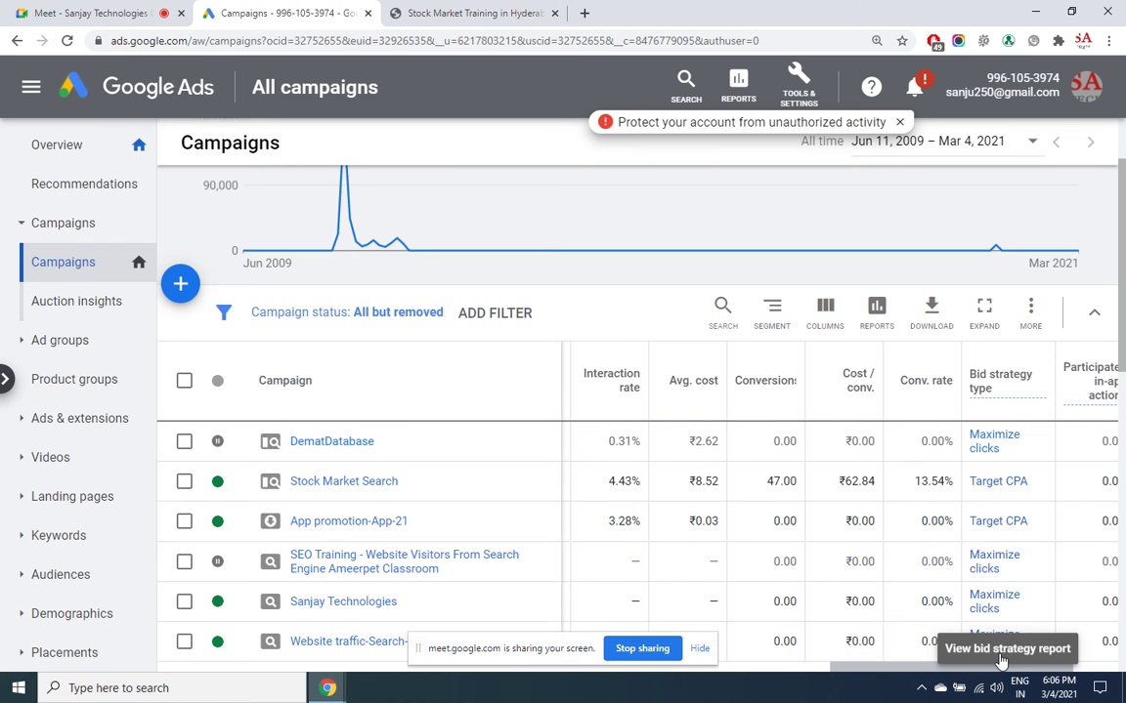
- Examine the Stock Market Search campaign's cost, average cost, conversions, cost per conversion and conversion rate
drag(1001, 668, 910, 648)
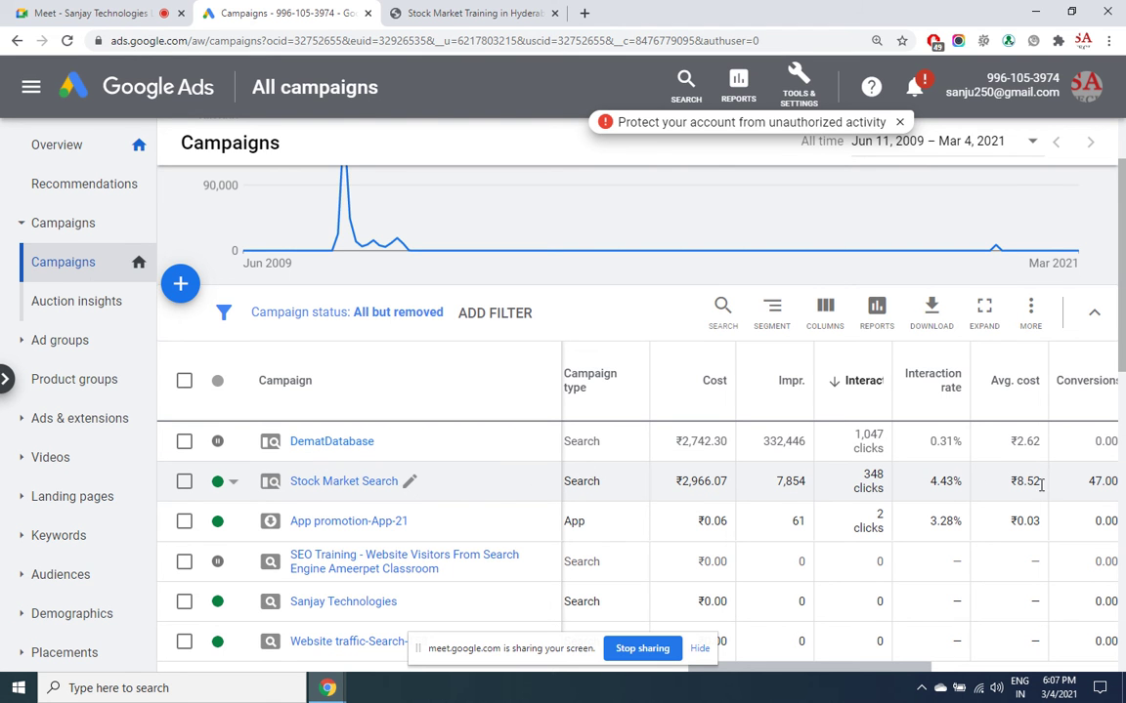
drag(1017, 482, 1054, 486)
drag(676, 482, 720, 483)
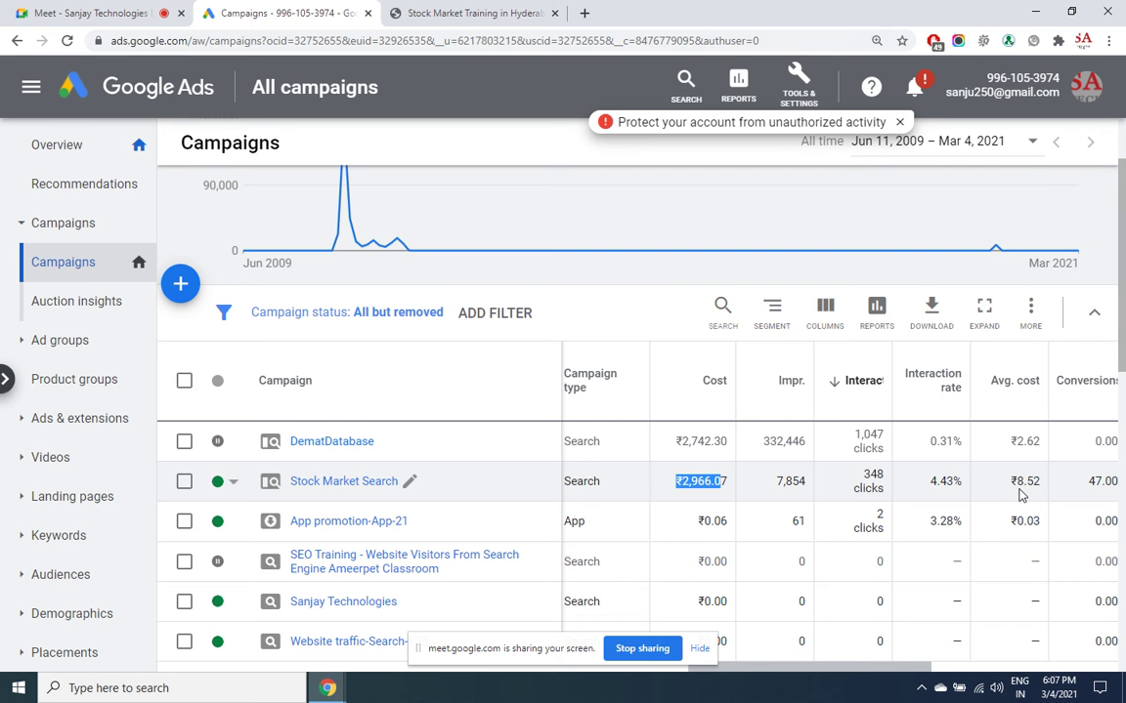
drag(770, 672, 957, 672)
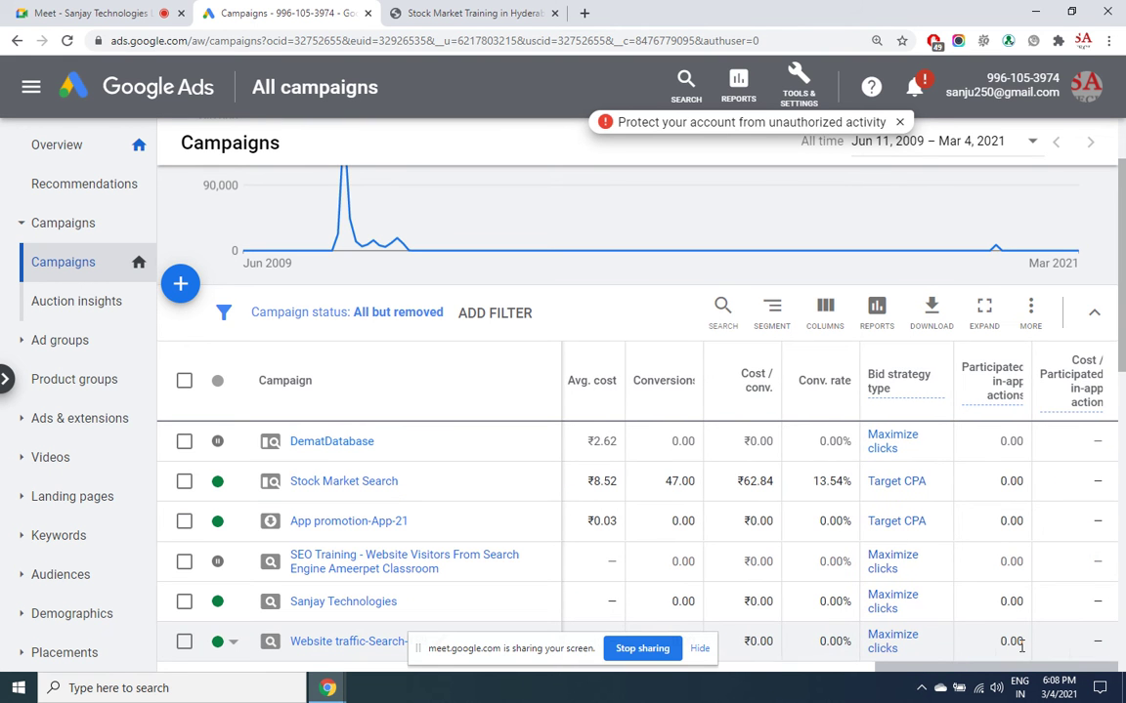
- Open the Demat Database blogspot ad group of the DematDatabase campaign and examine the performance of its search keywords
click(306, 444)
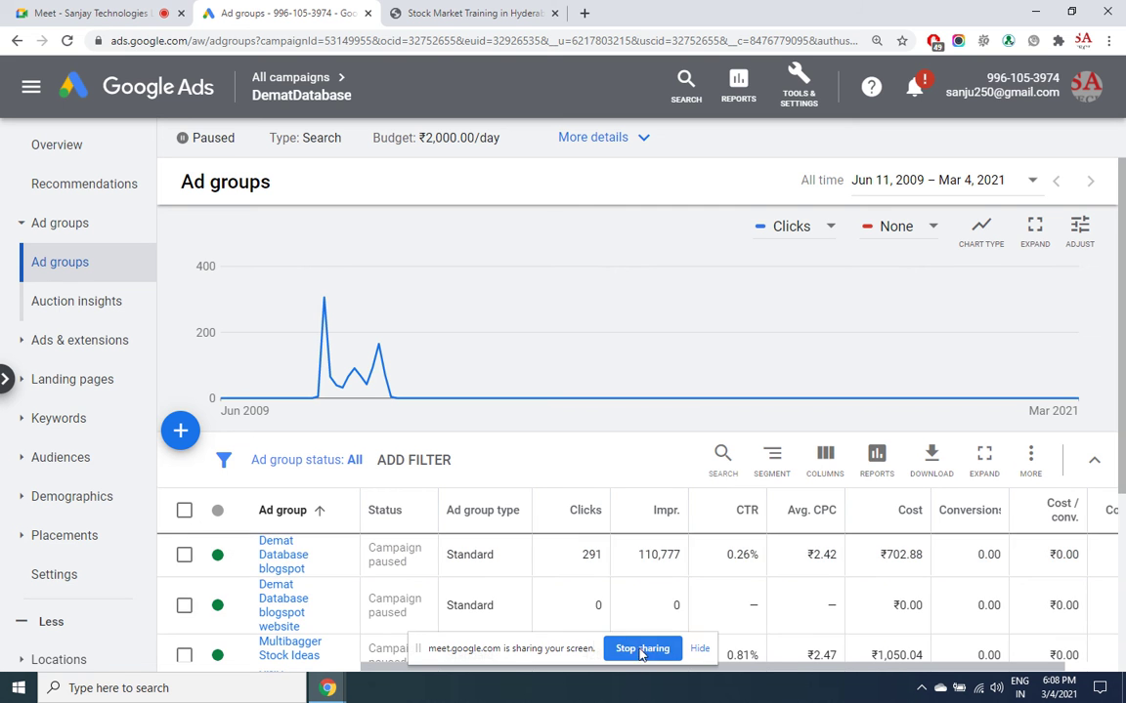
click(283, 564)
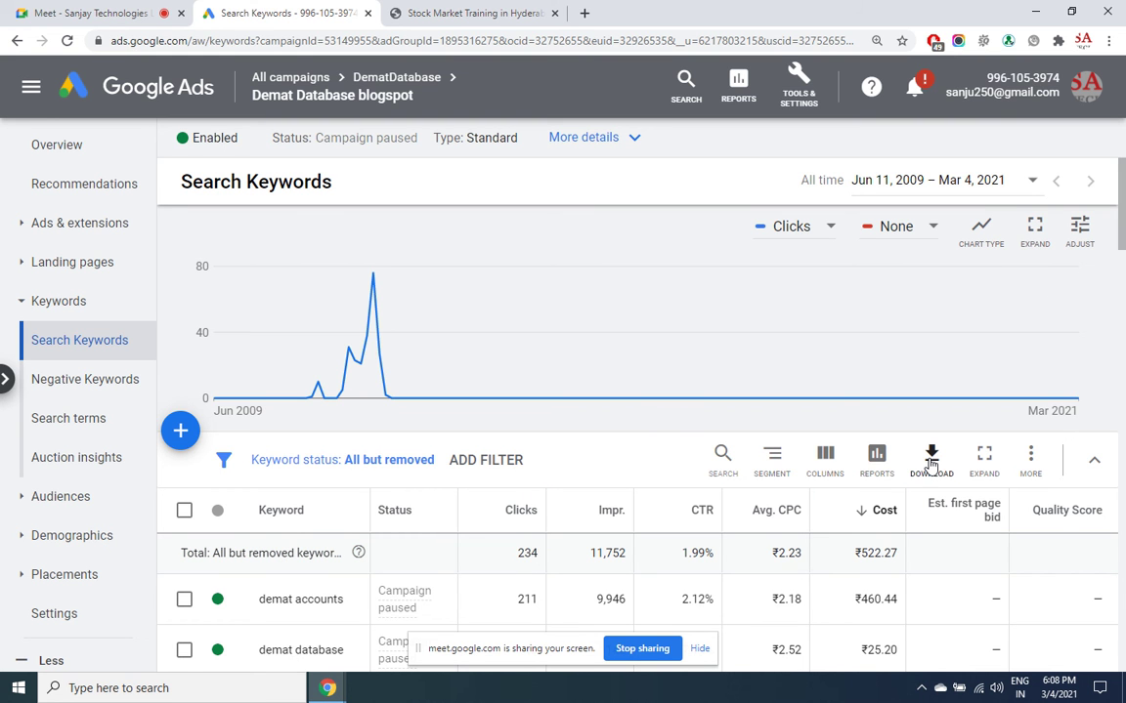
drag(1122, 181, 1122, 225)
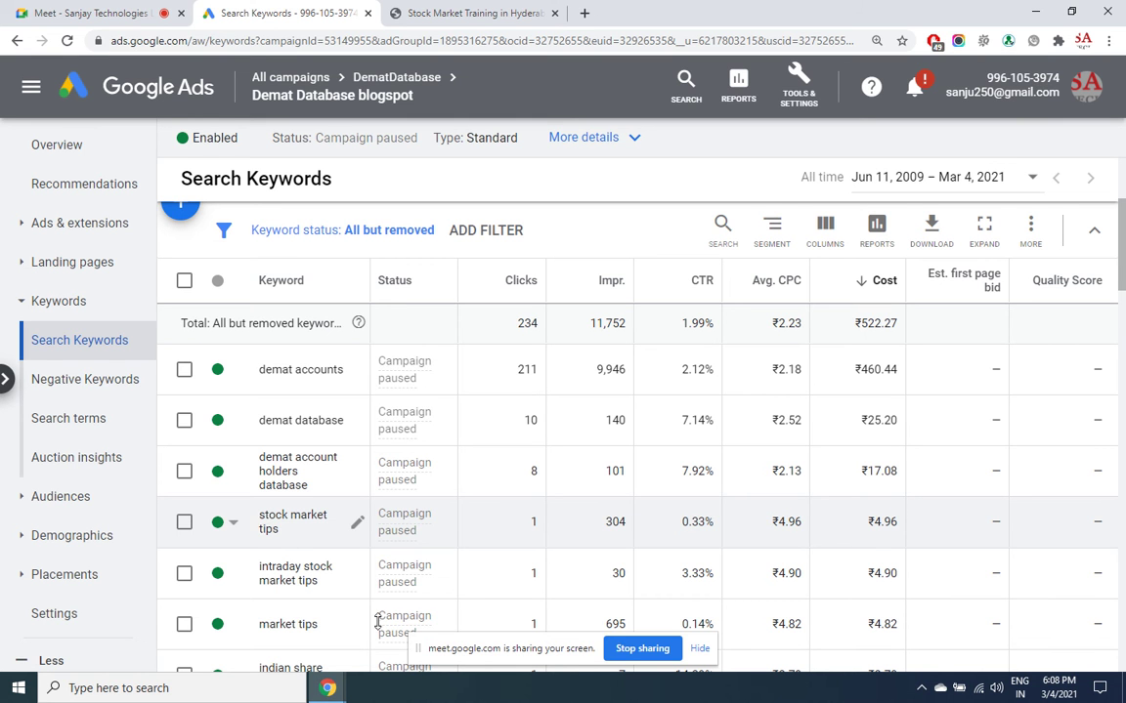
mouse_move(1122, 277)
mouse_down()
mouse_move(1122, 337)
mouse_move(1122, 292)
mouse_up()
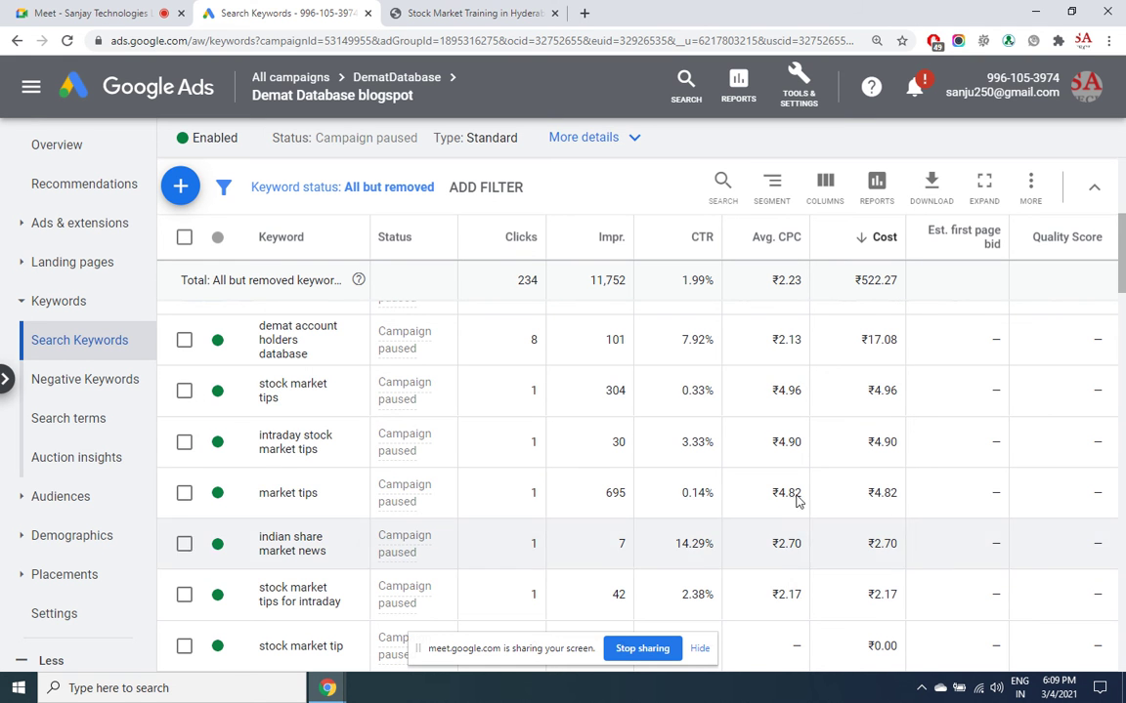
- Pause the keywords "stock market tips", "intraday stock market tips" and "market tips" in the Demat Database blogspot ad group
click(224, 395)
click(239, 435)
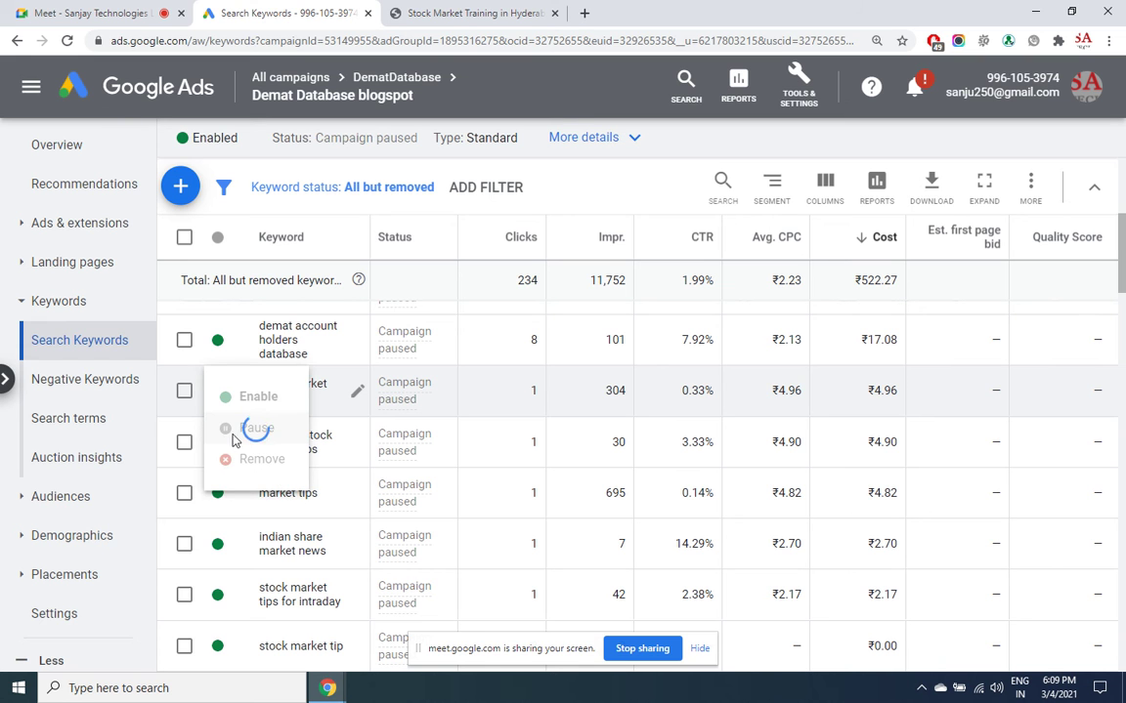
click(231, 442)
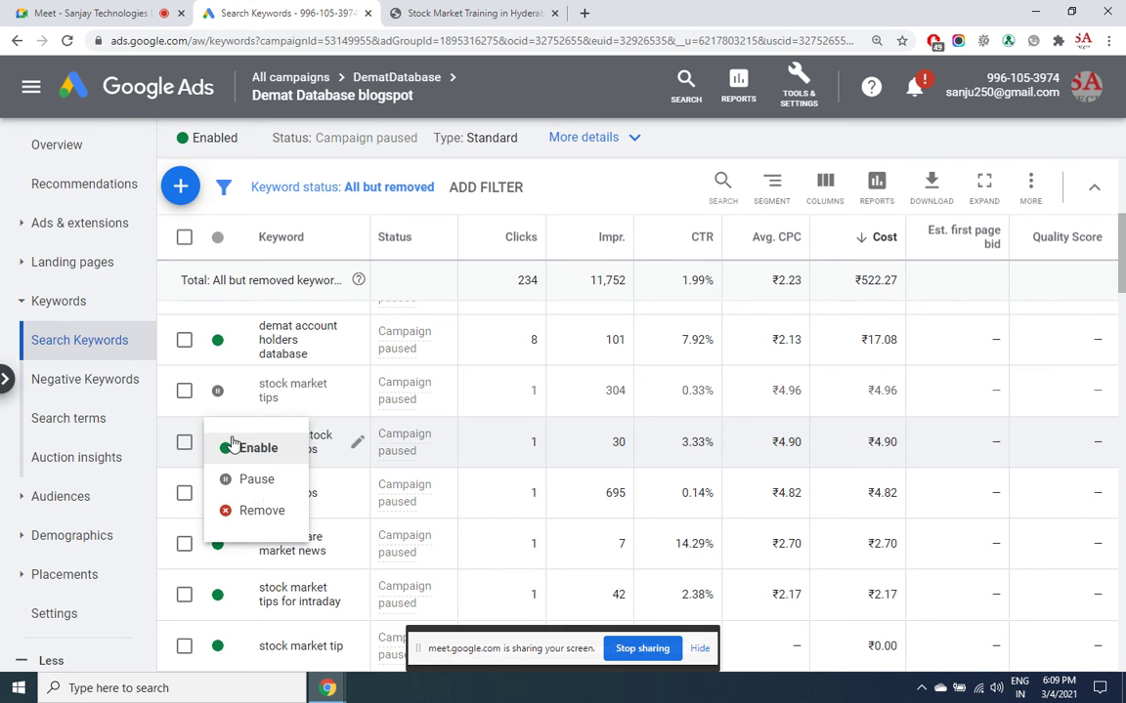
click(256, 481)
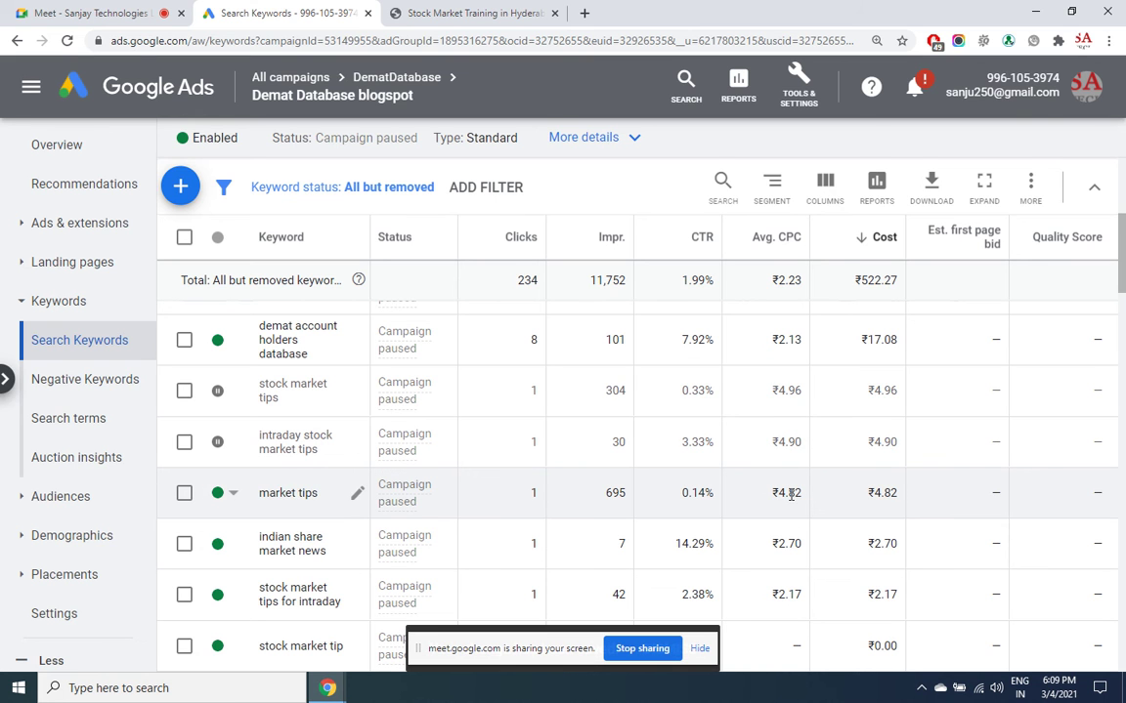
click(233, 493)
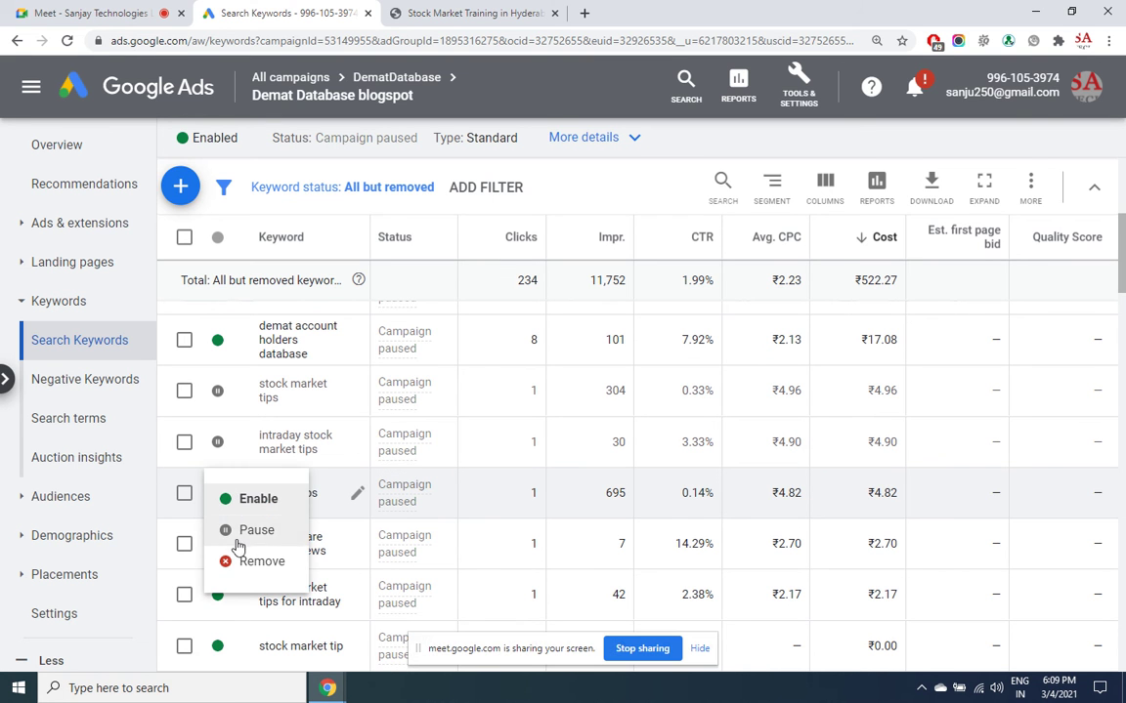
click(240, 529)
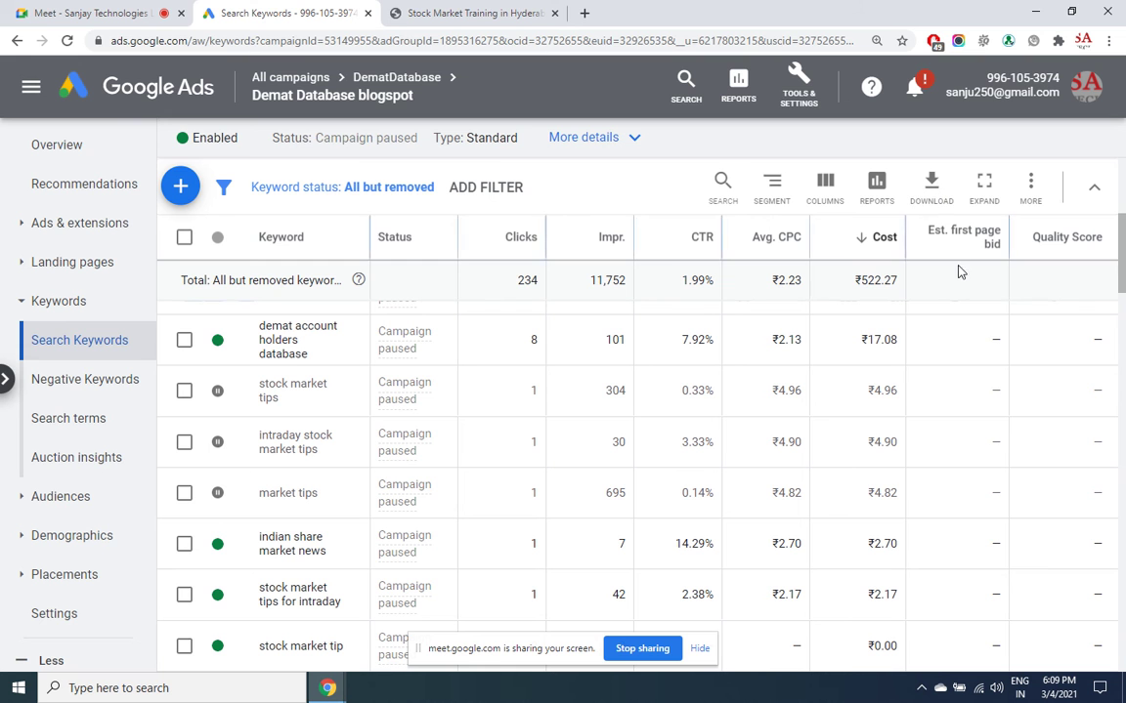
- Check the edit options of the keyword "demat account holders database" and compare the keywords' average CPC
mouse_move(953, 240)
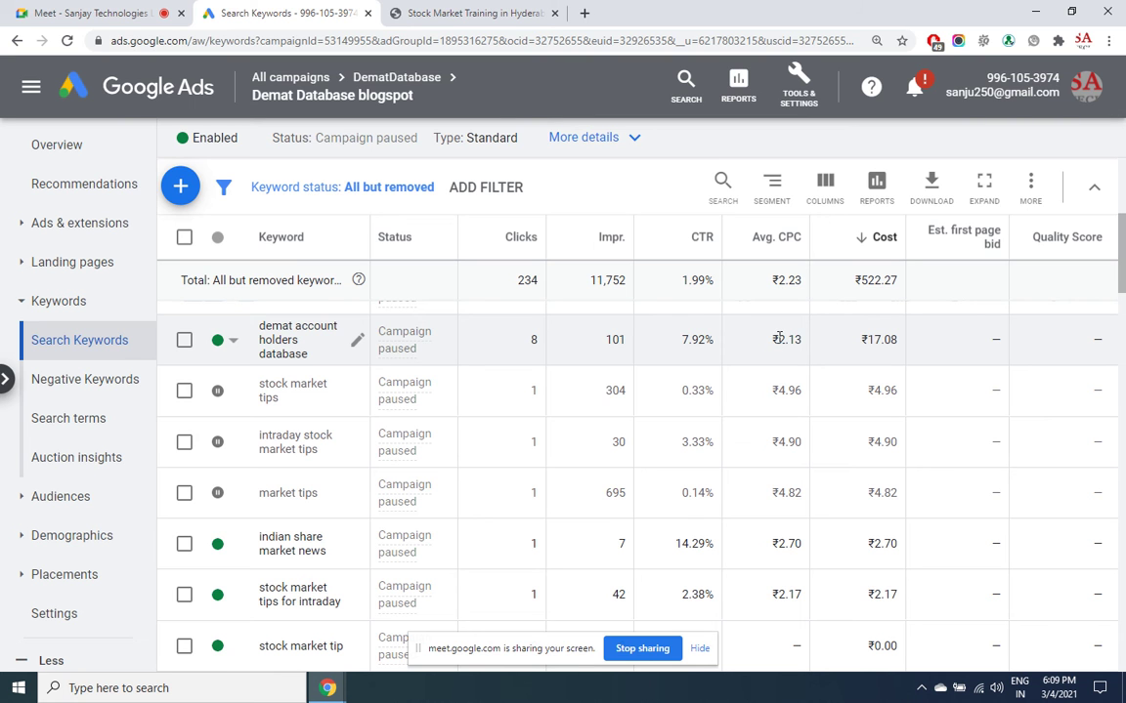
click(357, 340)
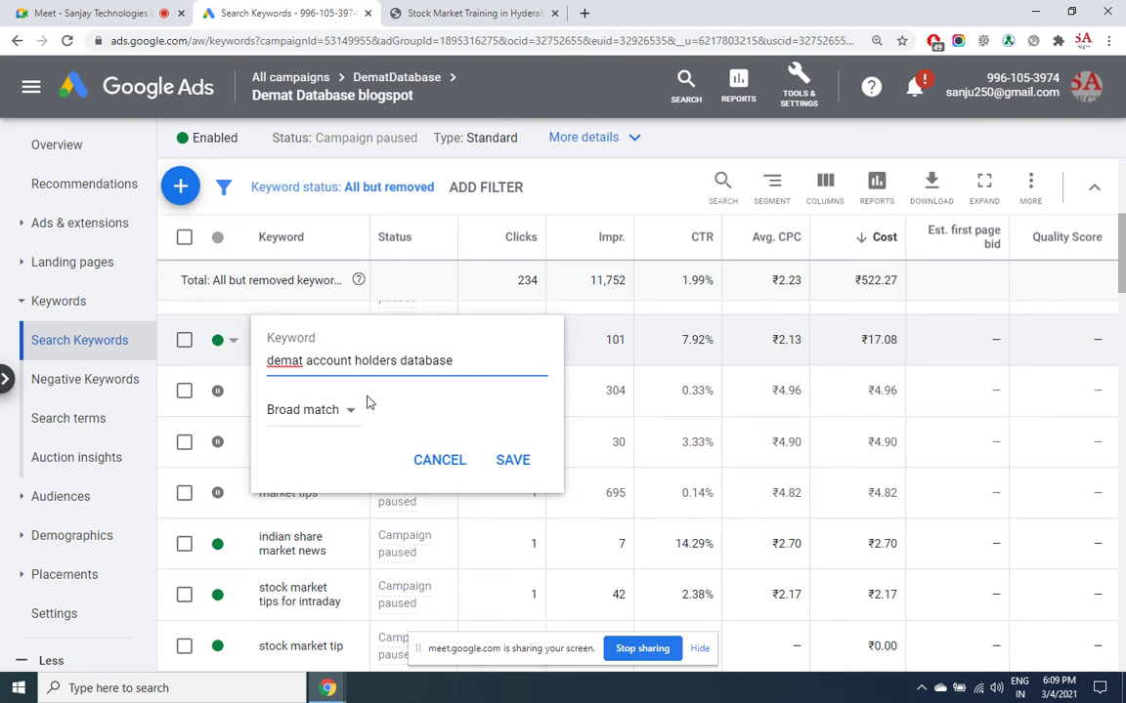
click(440, 461)
double_click(780, 337)
click(769, 407)
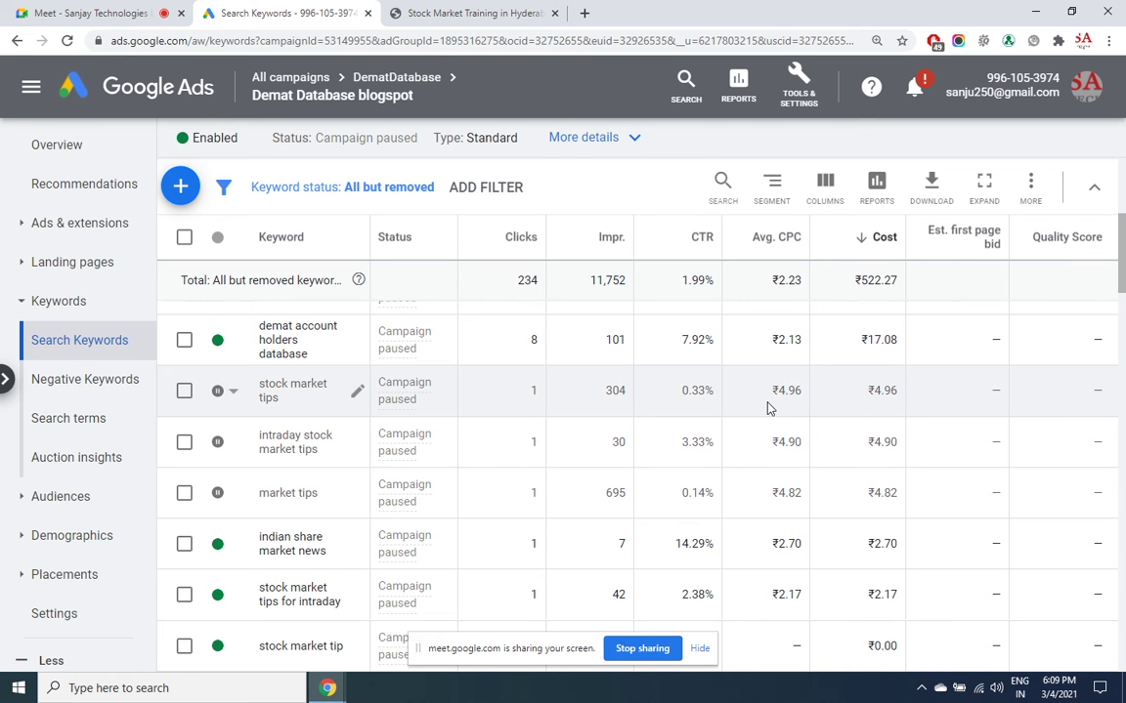
double_click(786, 441)
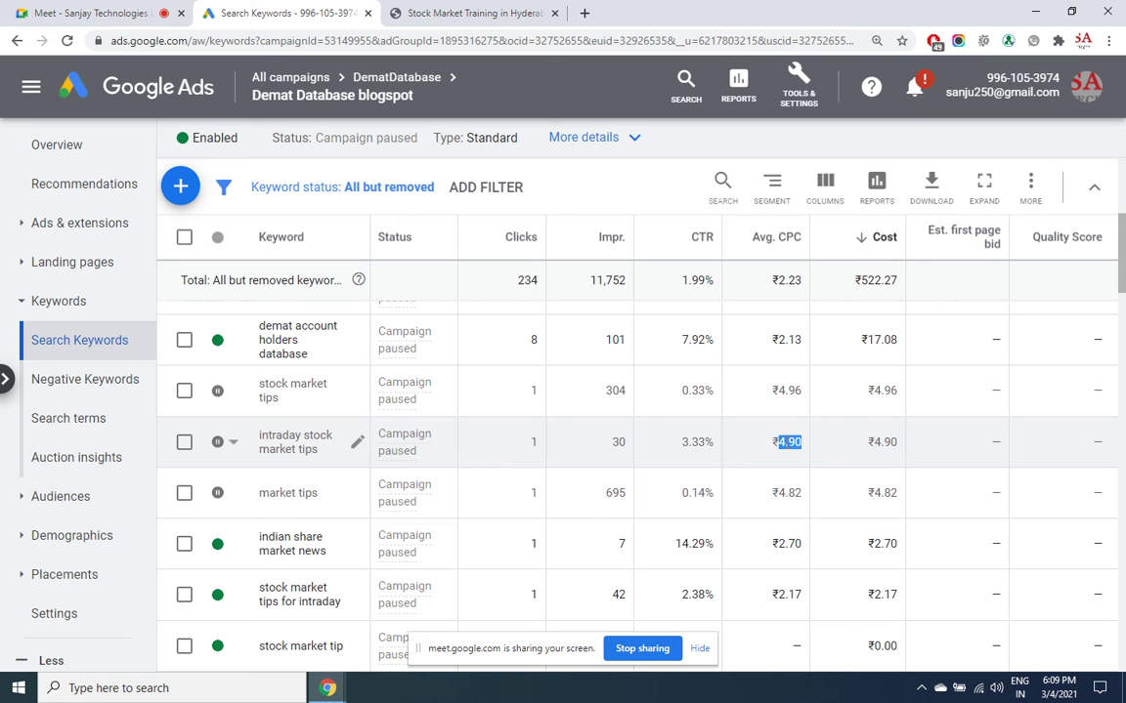
double_click(787, 493)
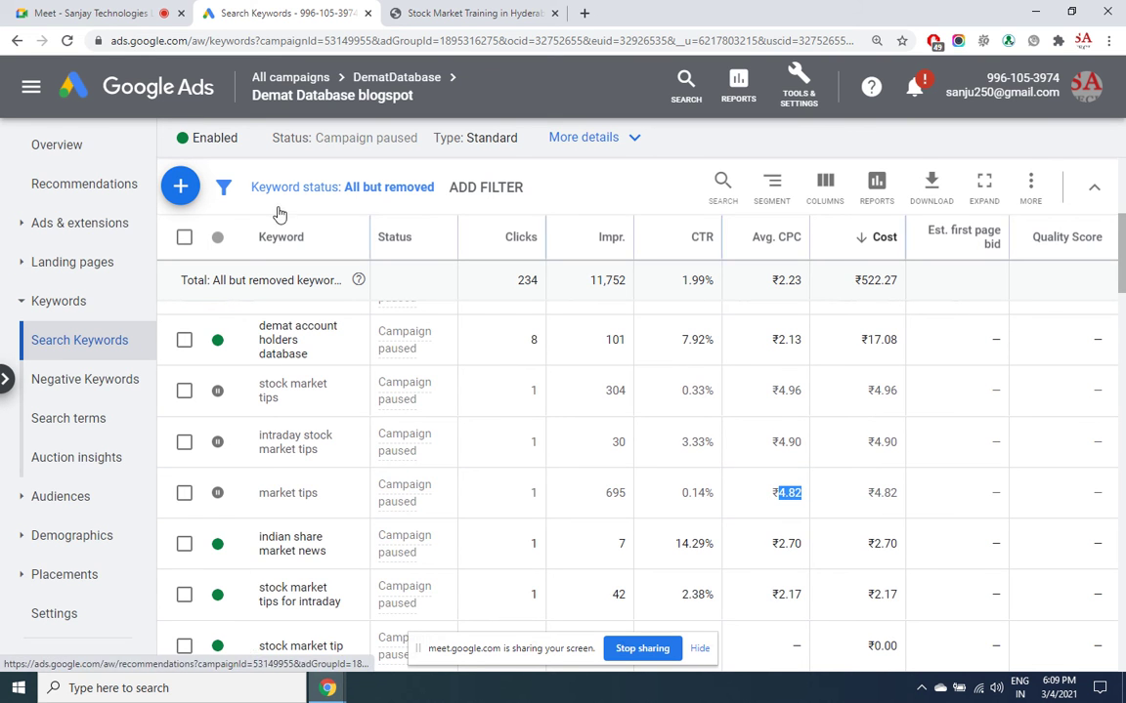
- View the ad group's performance overview and go back to the list of all campaigns in the account
click(70, 151)
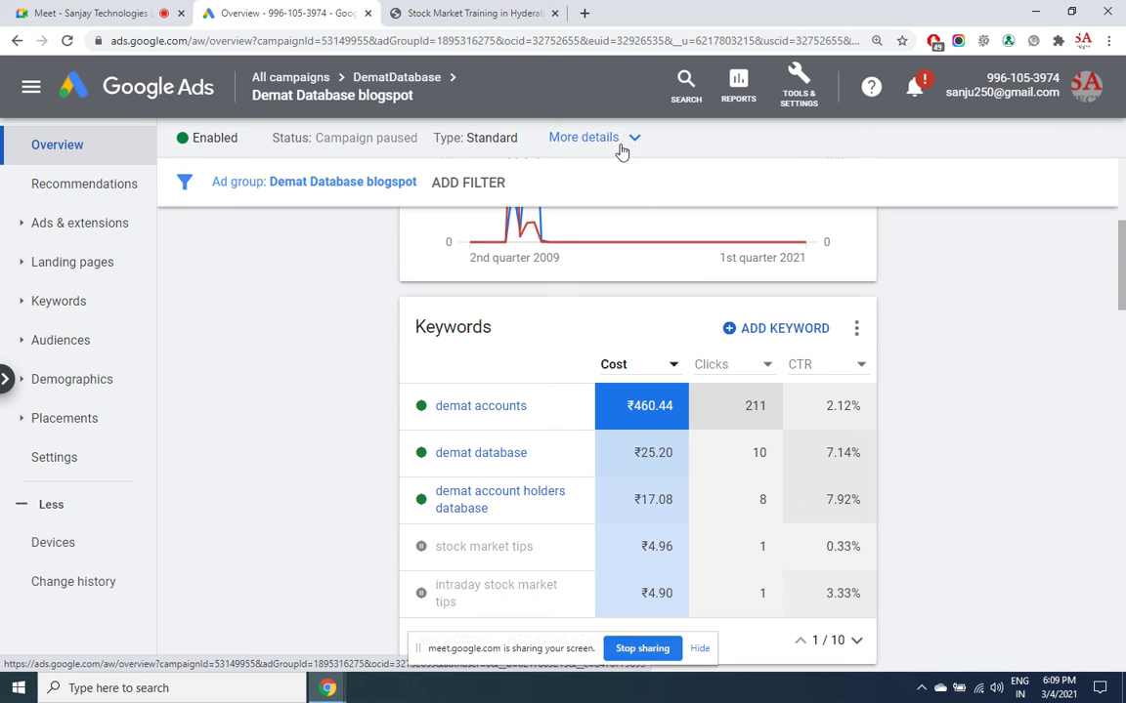
drag(1123, 250, 1122, 199)
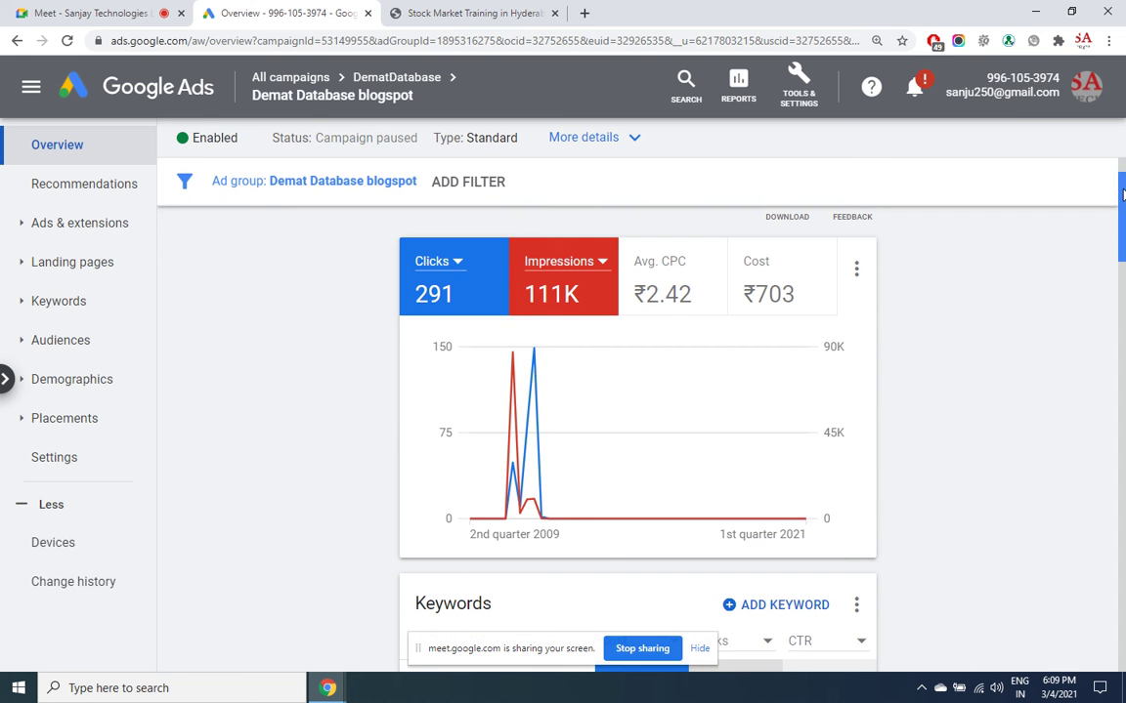
click(191, 102)
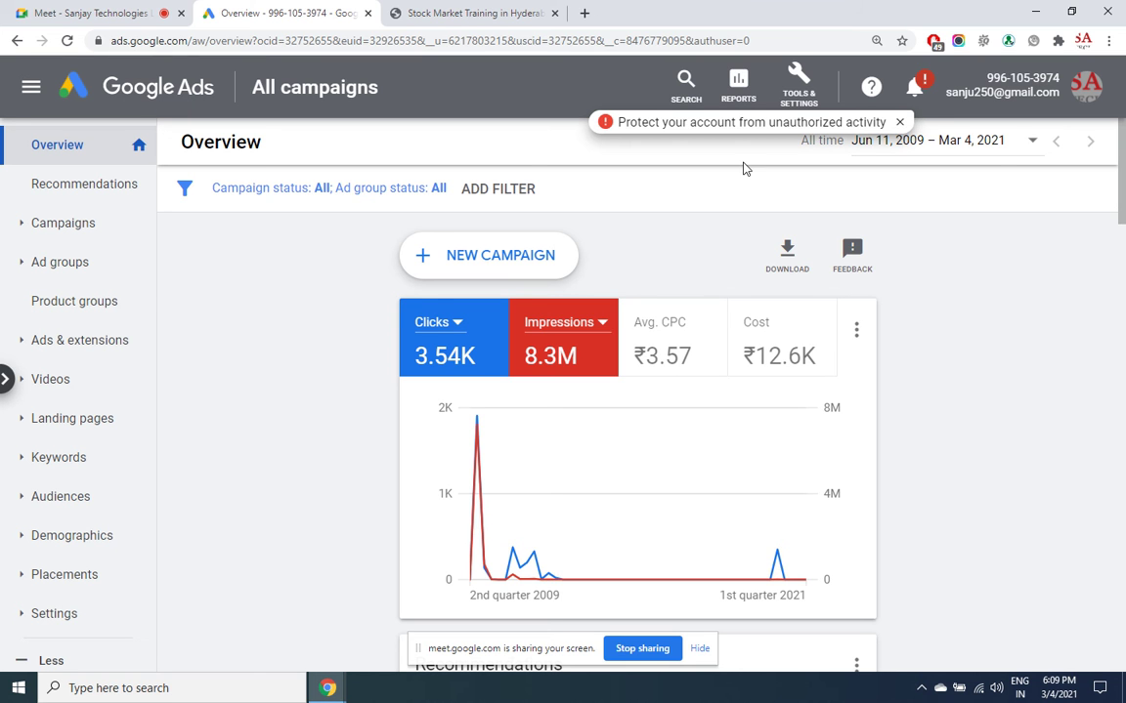
click(899, 121)
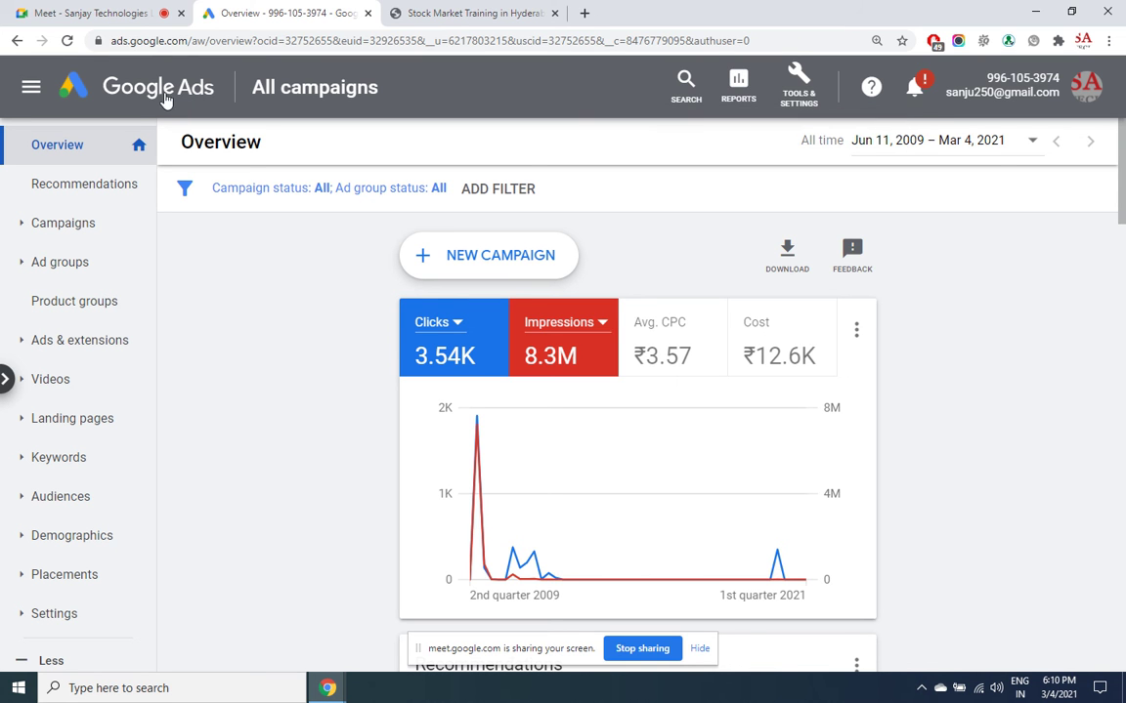
click(56, 228)
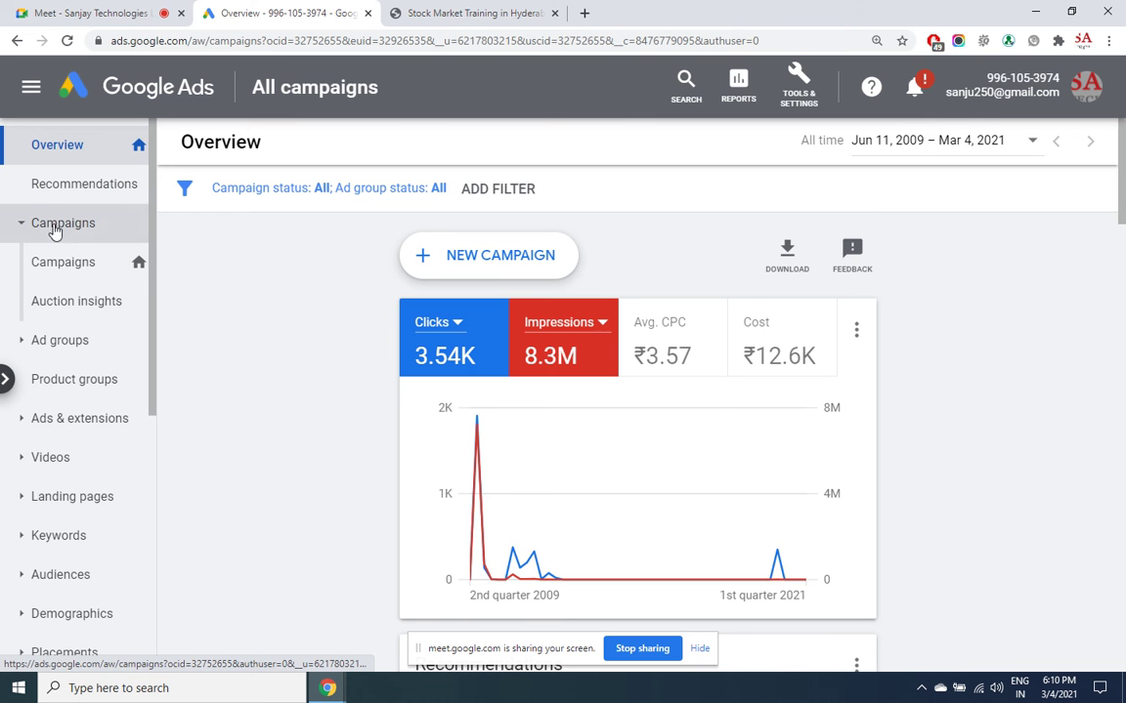
click(65, 261)
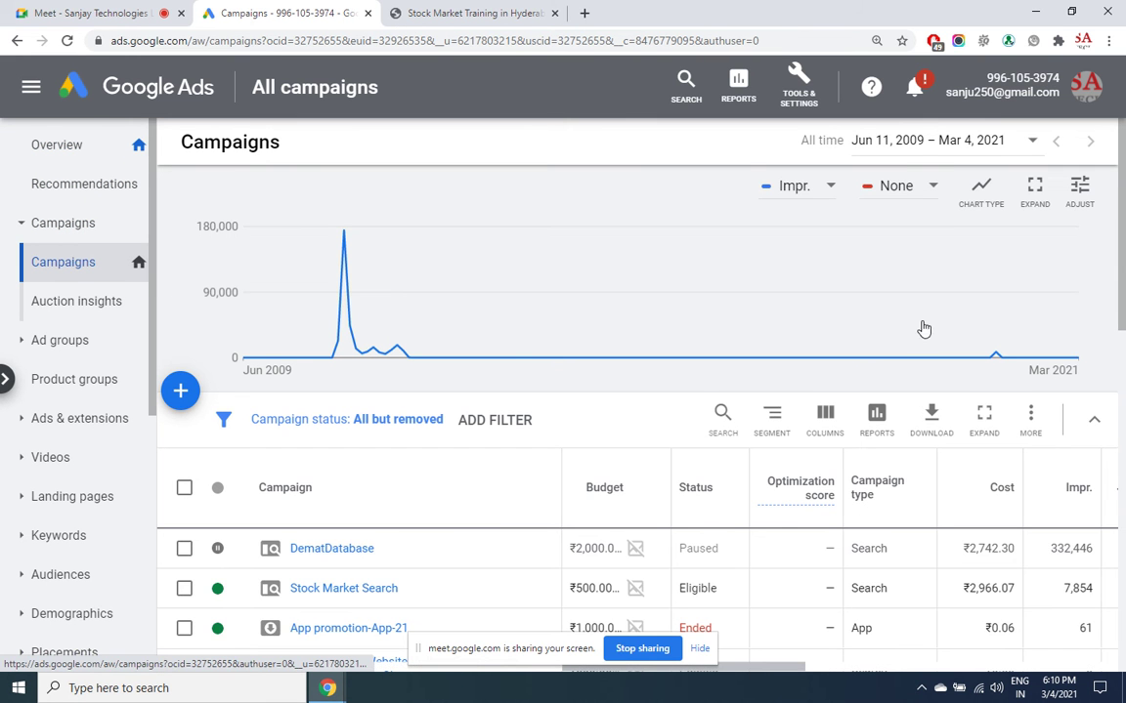
drag(1122, 252, 1122, 388)
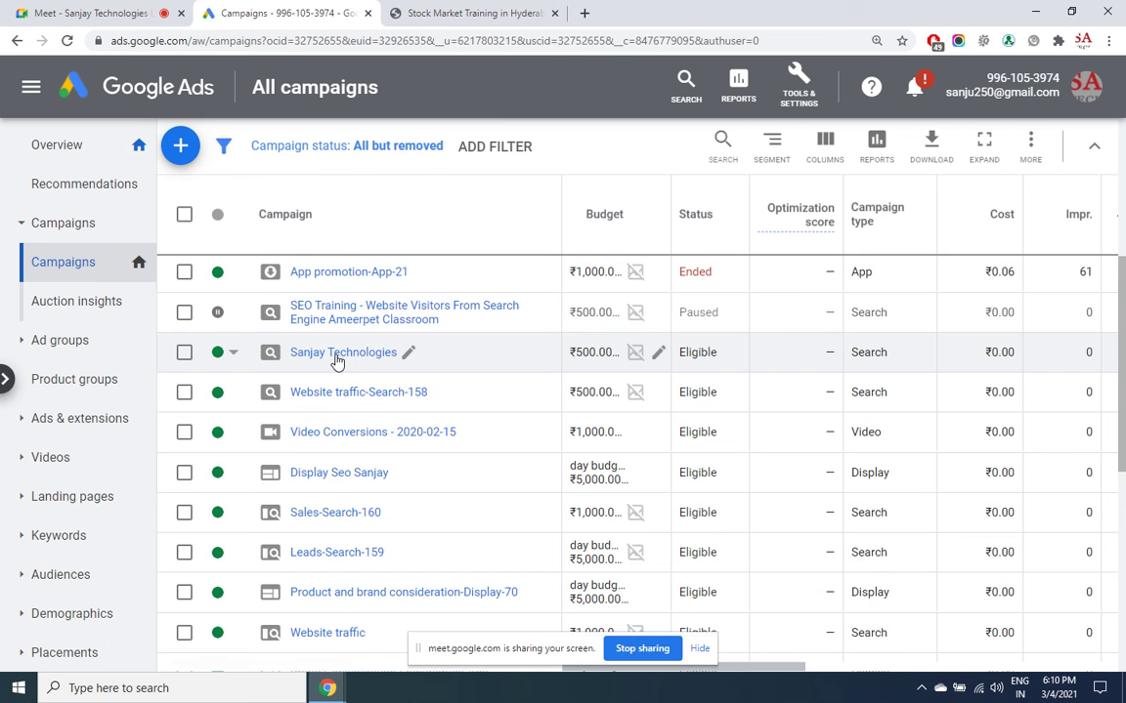
- Open the stock market training ad group of the Sanjay Technologies campaign and view its search keywords
click(336, 358)
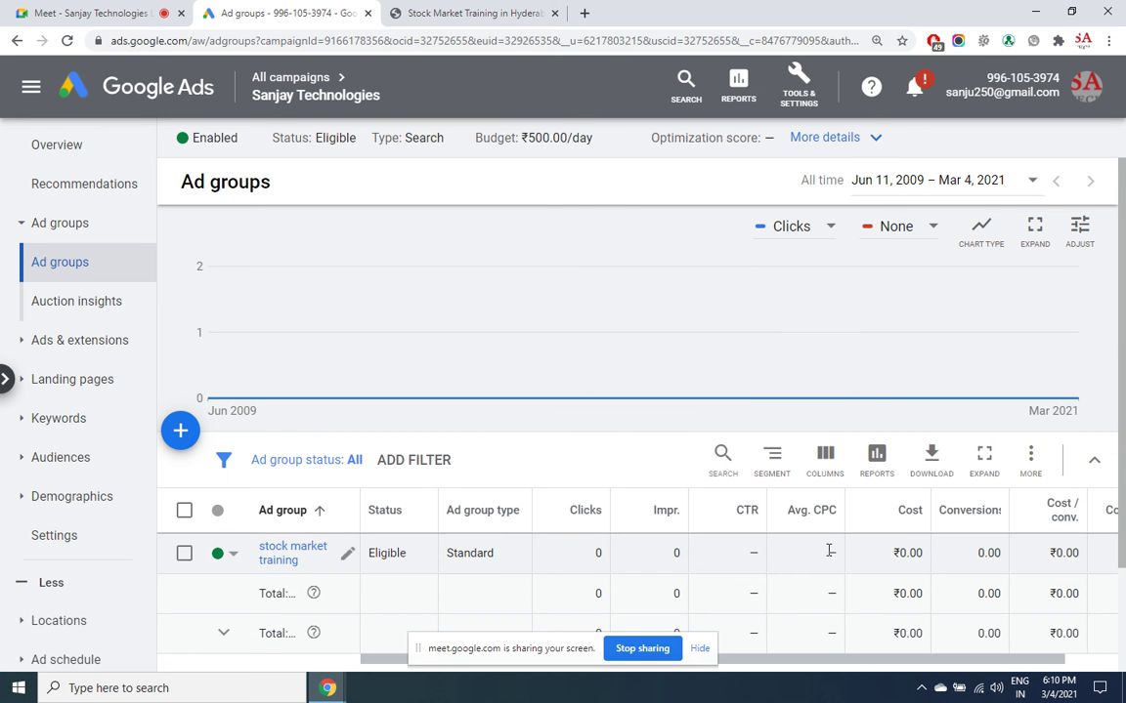
click(269, 555)
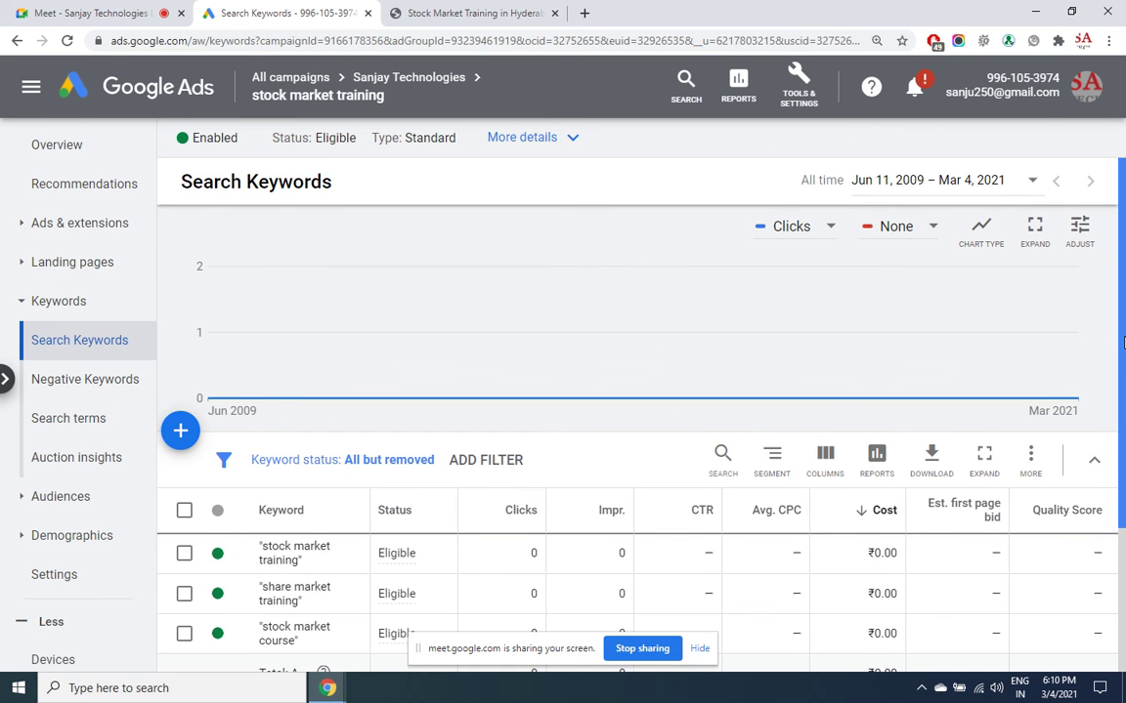
scroll(772, 463, down, 1)
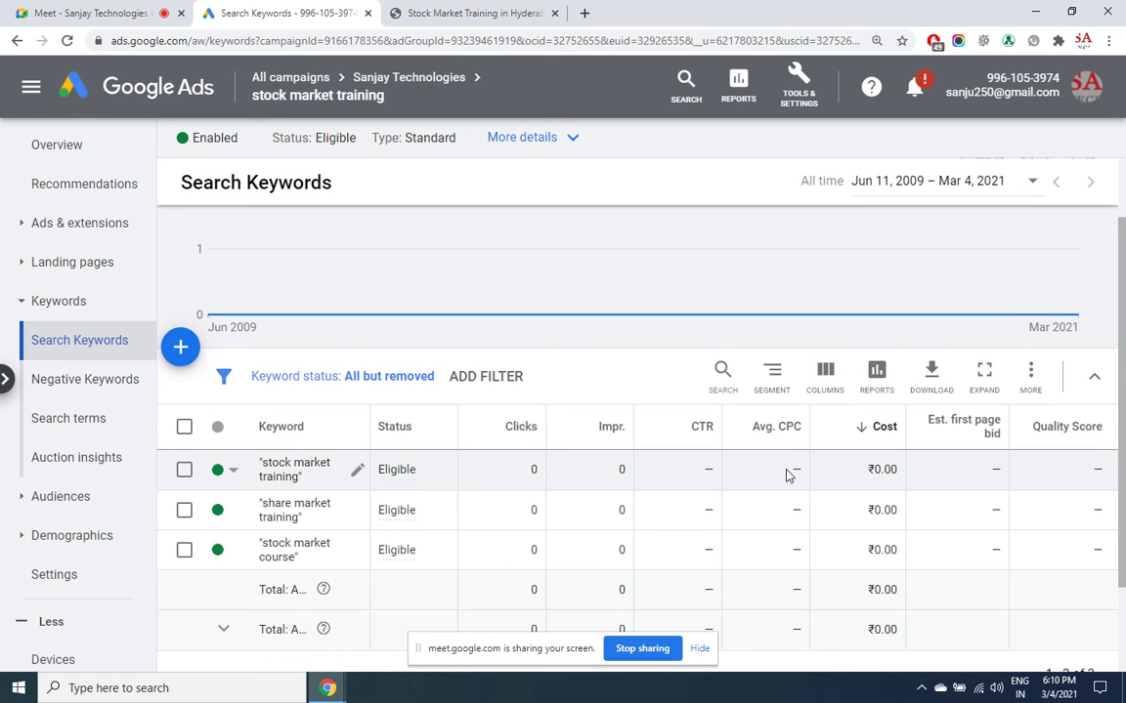
- Check the edit options and average CPC of the phrase-match keyword "stock market training" without changing it
click(357, 470)
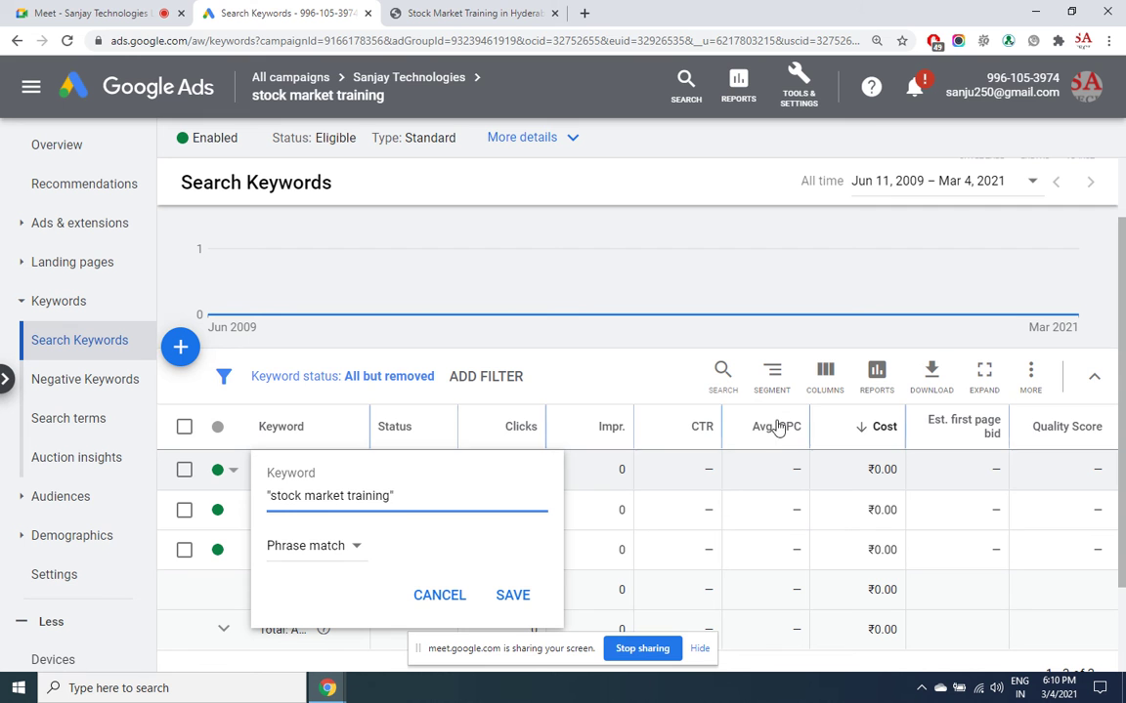
click(449, 596)
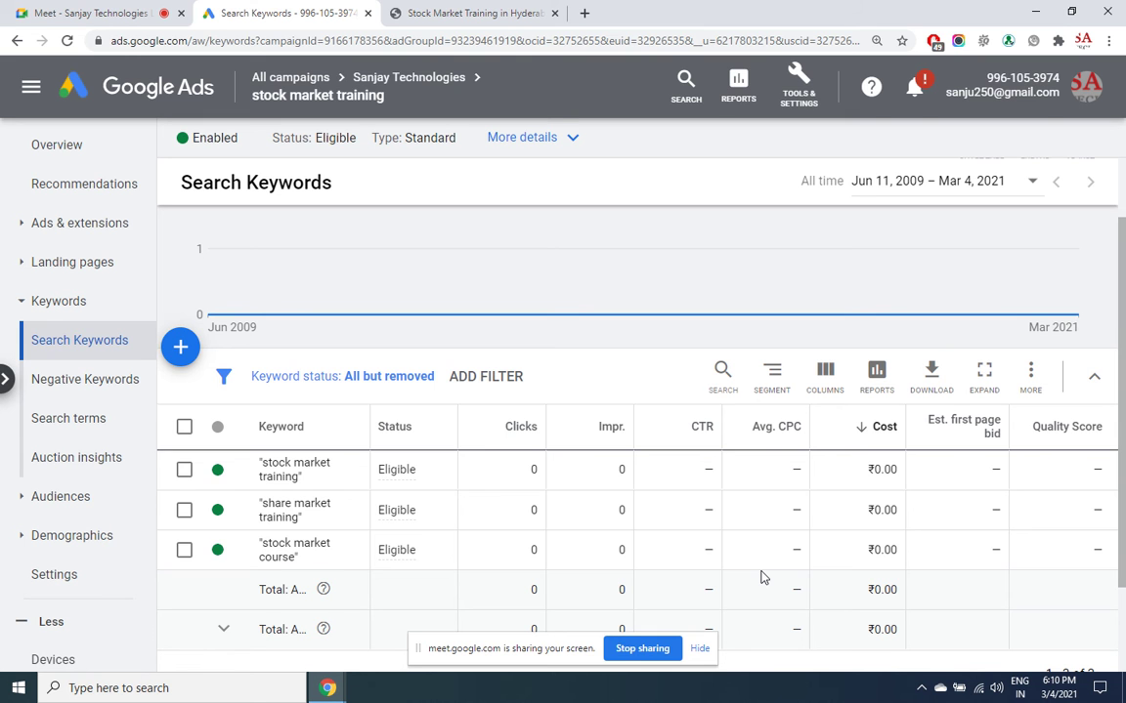
double_click(794, 470)
click(641, 477)
- View the performance overviews of the ad group and the whole account, and return to the list of all campaigns
click(55, 157)
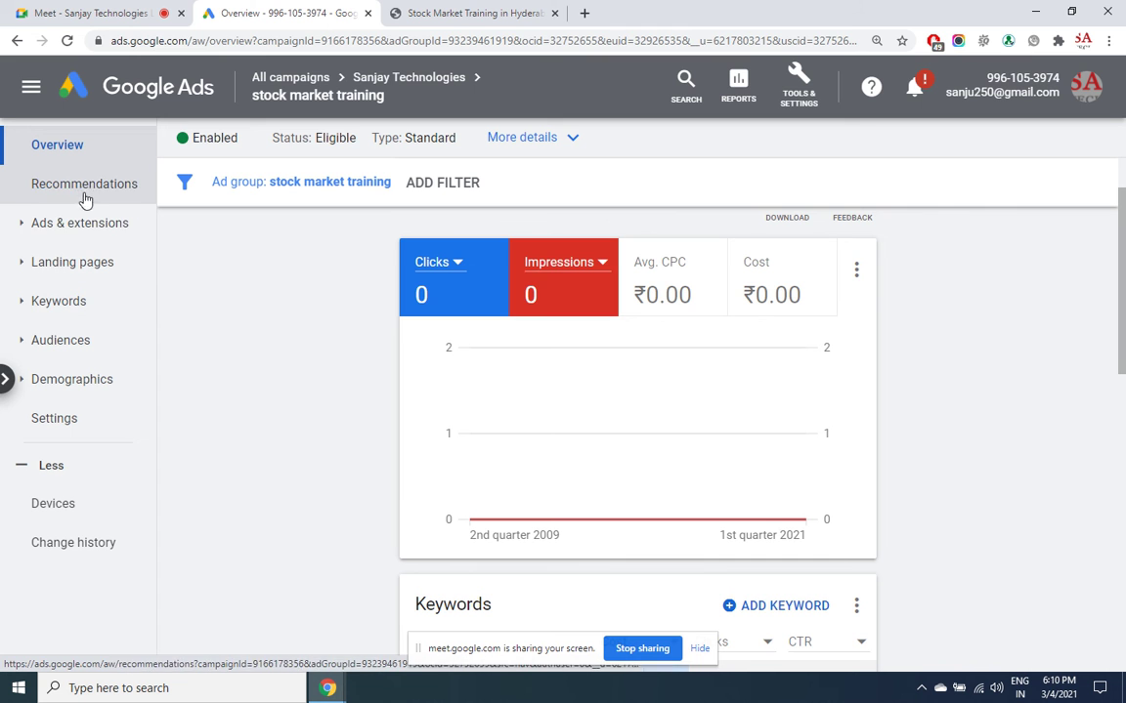
click(161, 96)
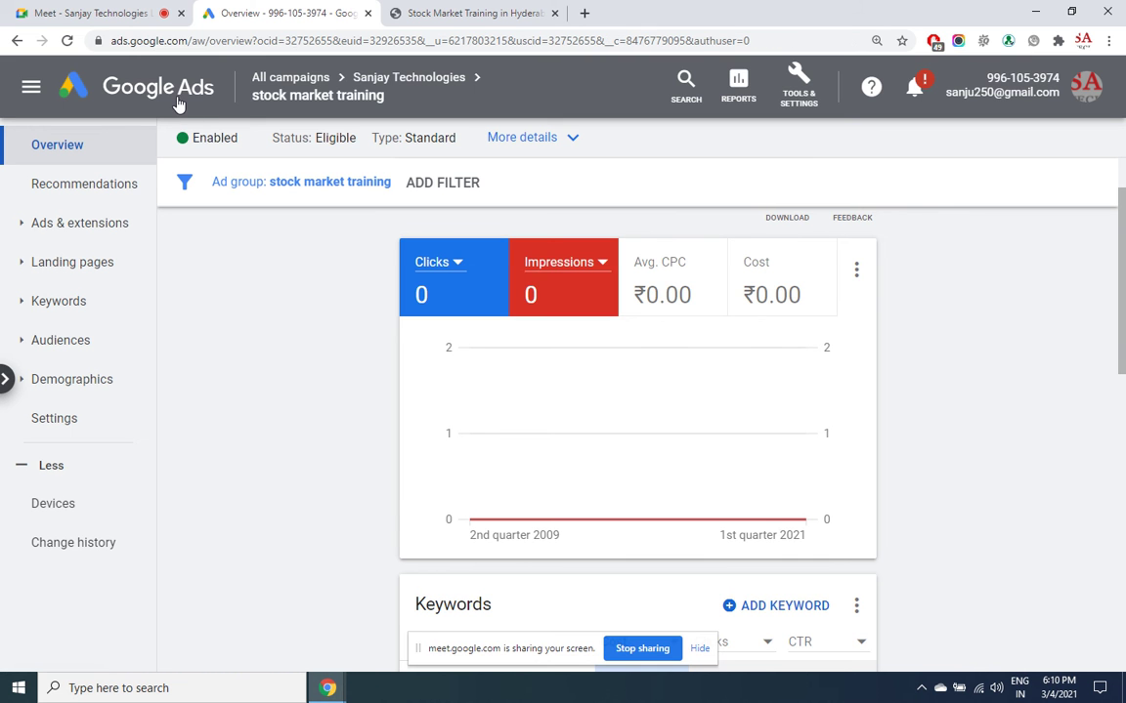
click(91, 224)
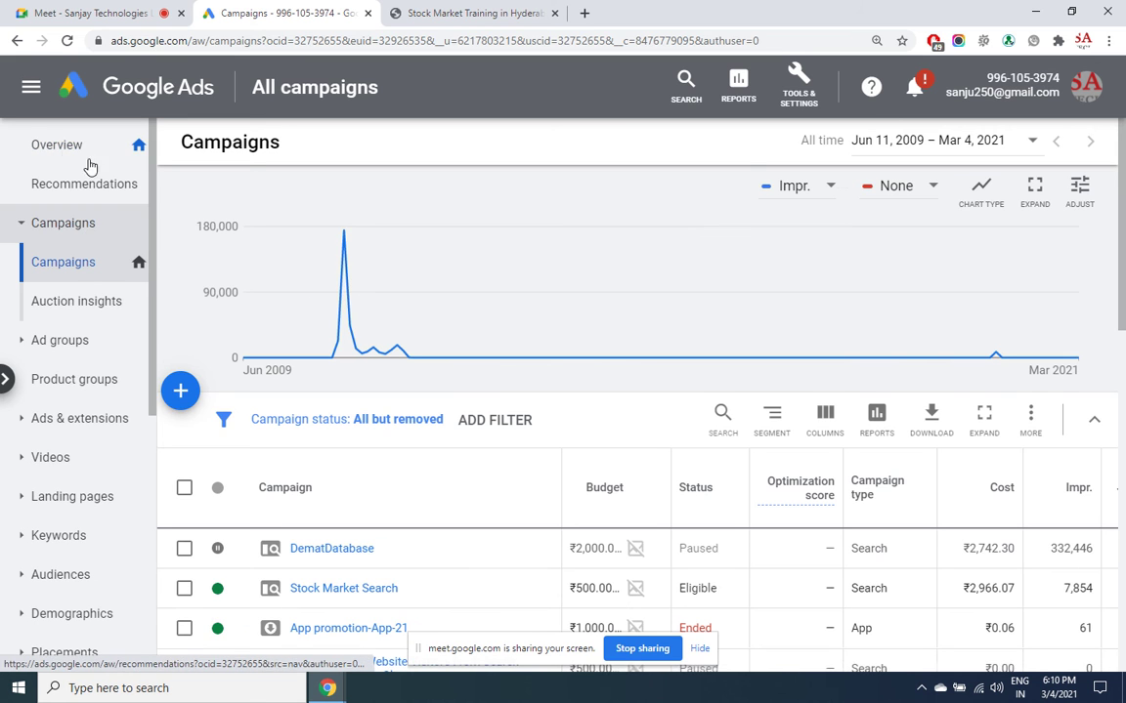
click(51, 146)
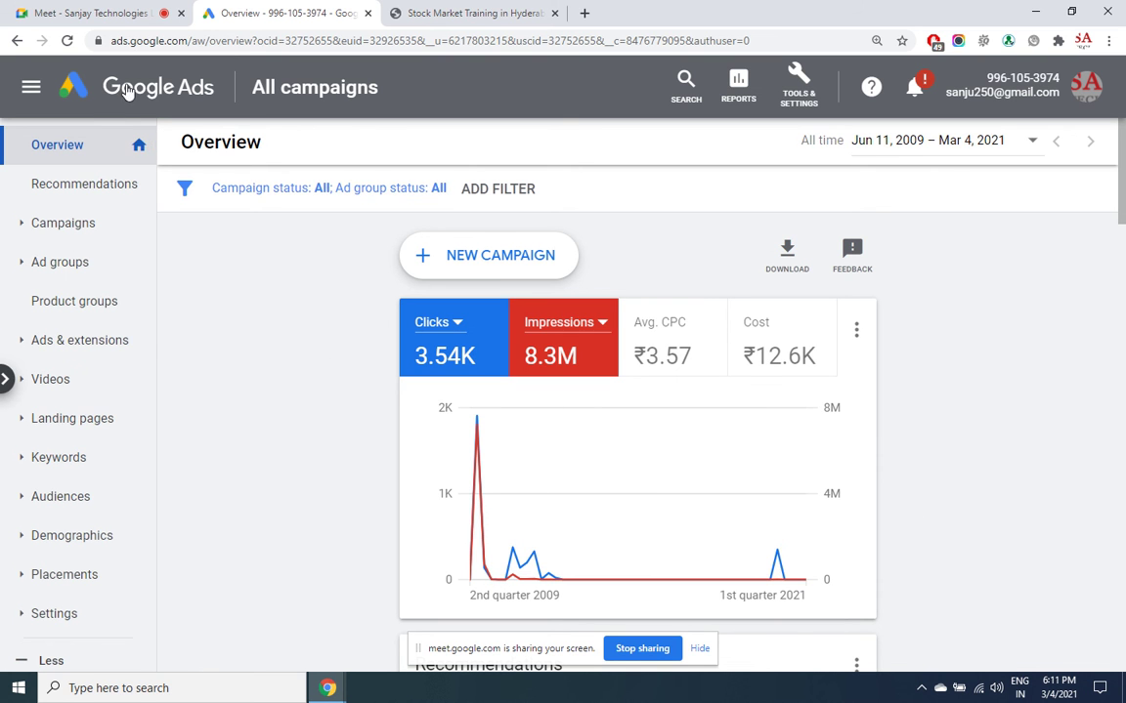
click(65, 224)
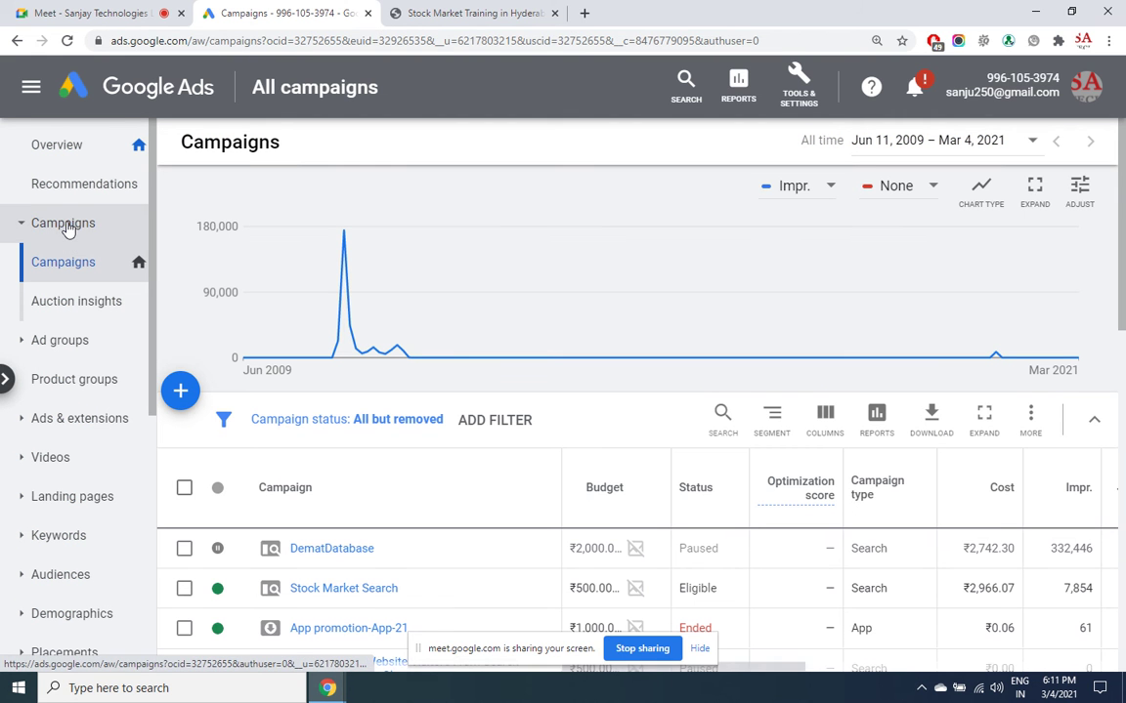
- Find the Website traffic campaign in the campaign list and open its stock market training ad group
drag(1123, 148, 1123, 317)
scroll(876, 355, up, 3)
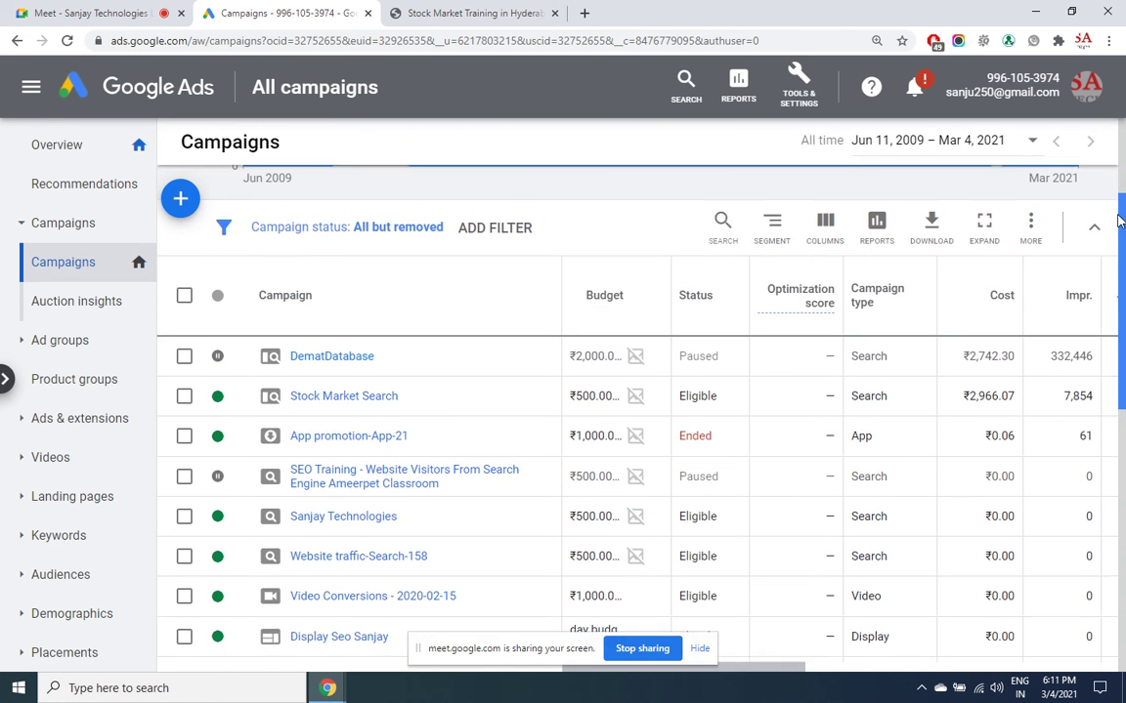
drag(1123, 257, 1123, 334)
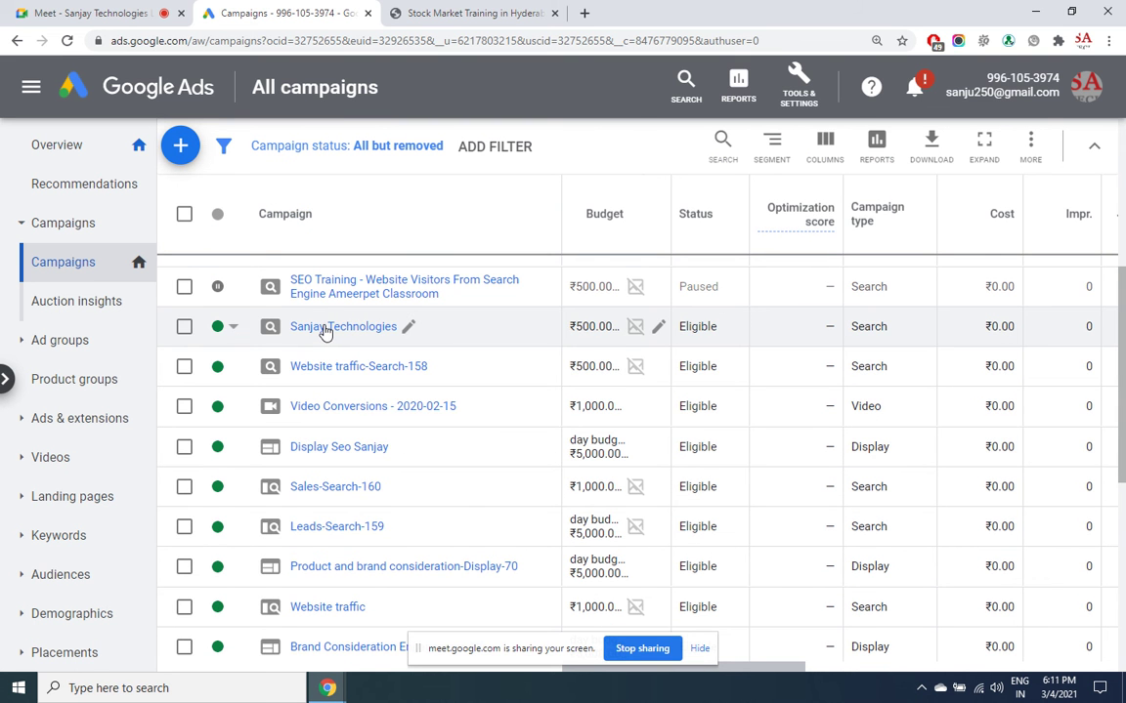
click(337, 607)
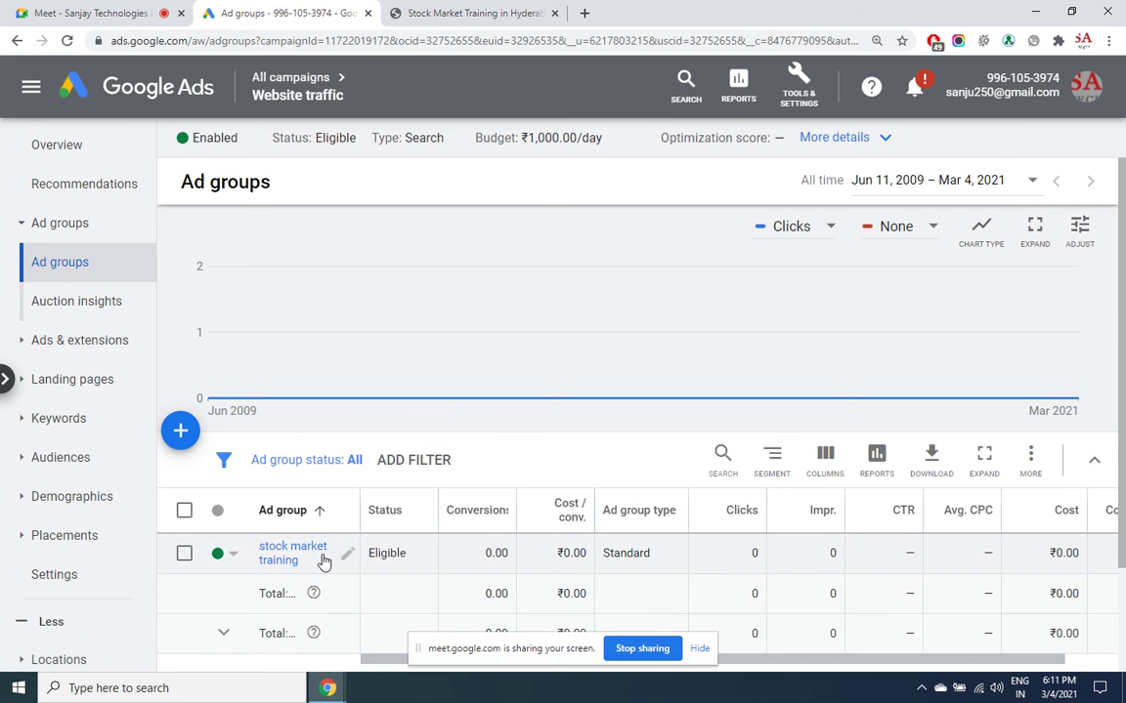
click(298, 553)
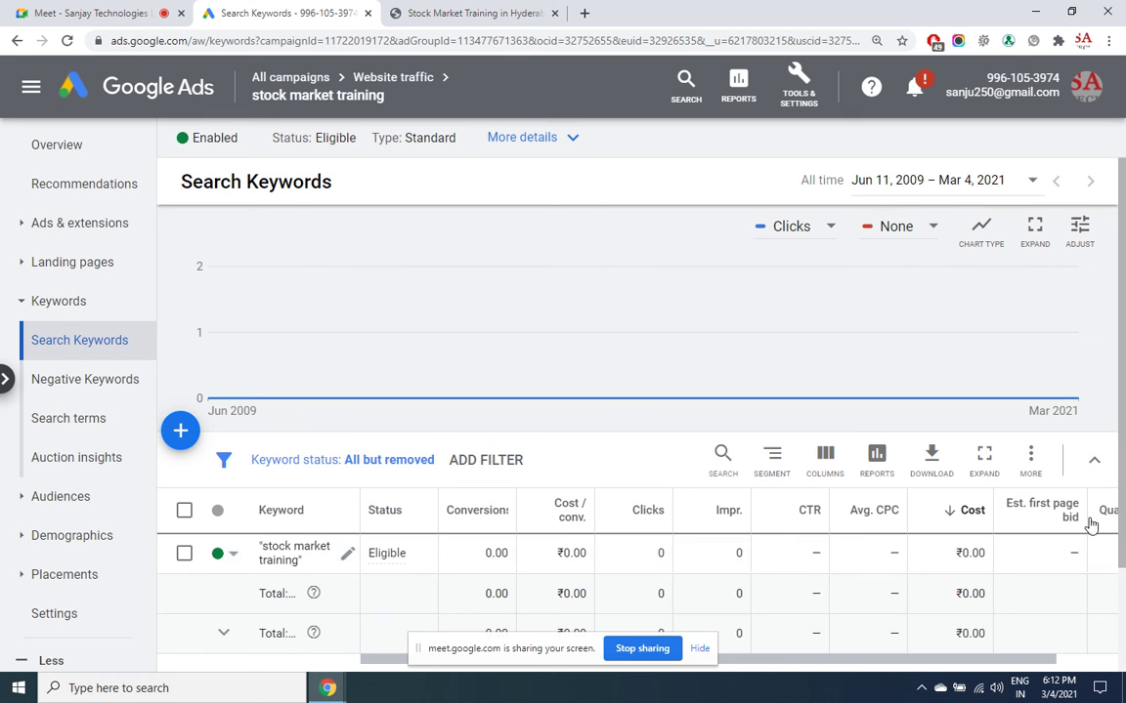
- Examine all performance columns of the single keyword in the Website traffic campaign's ad group
scroll(782, 557, down, 2)
drag(758, 584, 997, 573)
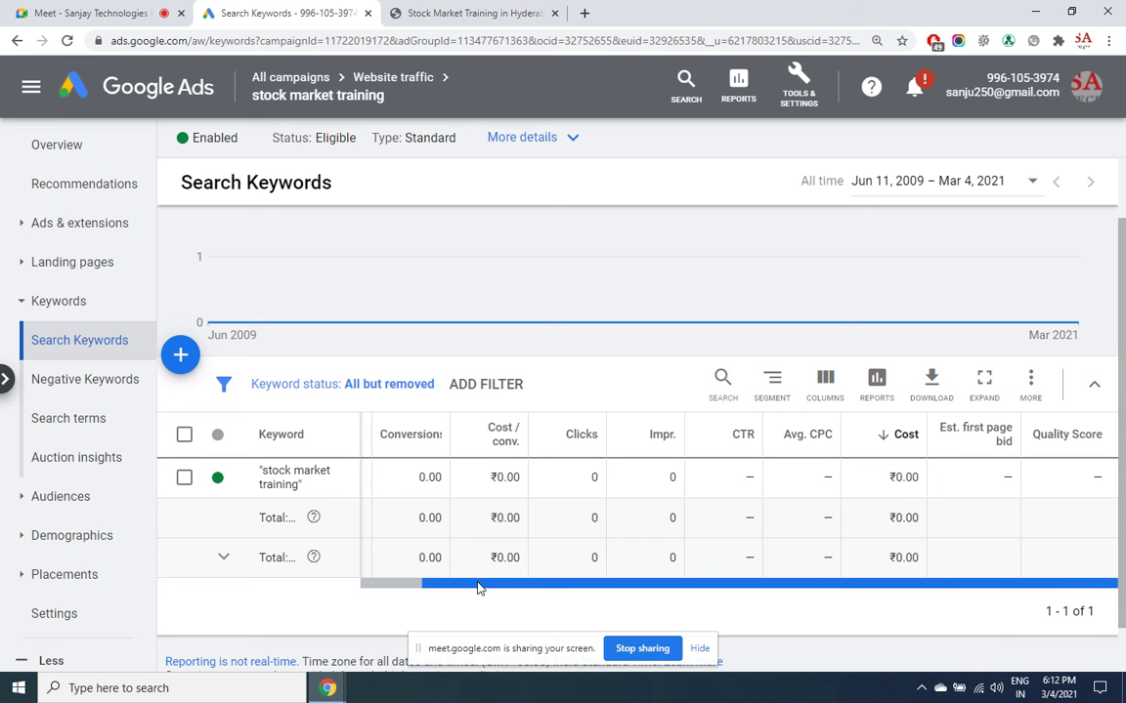
drag(440, 583, 296, 562)
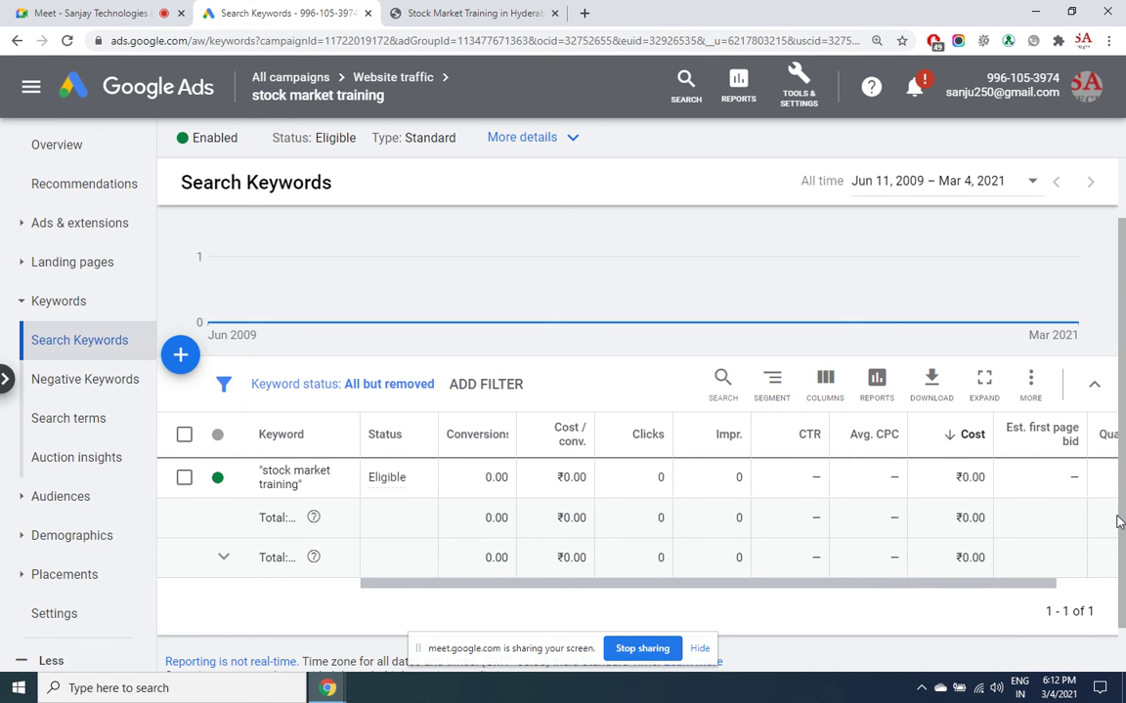
drag(1119, 523, 256, 471)
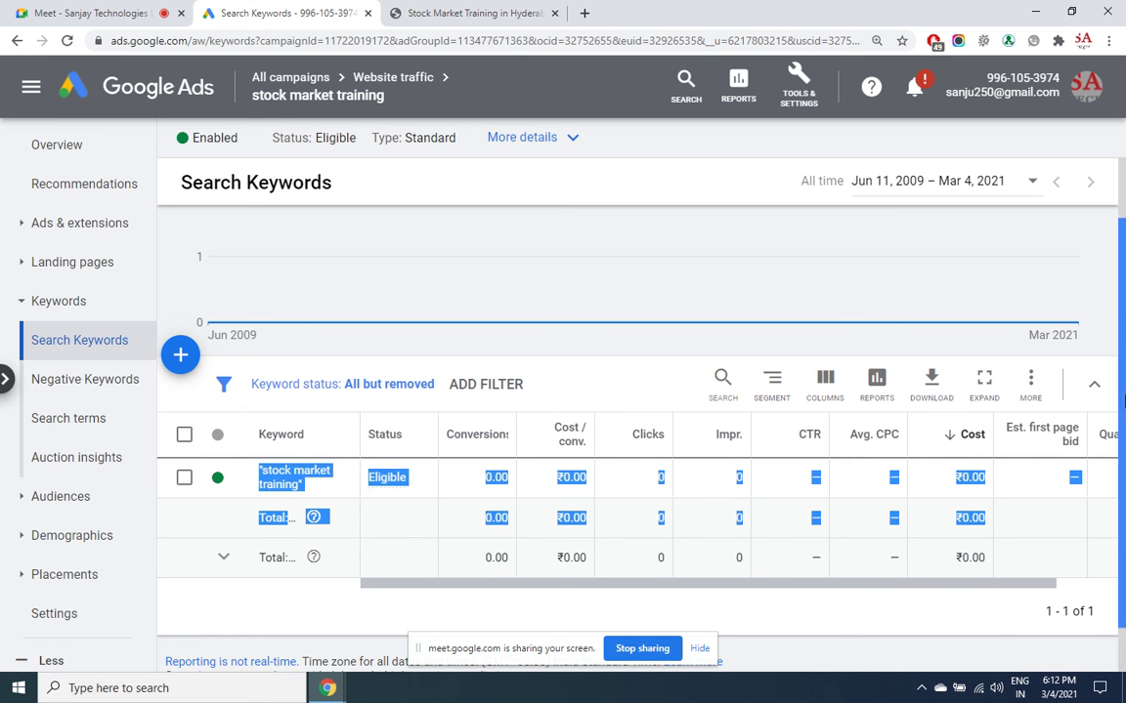
- Start a new campaign from the account overview with the Website traffic goal and the Display campaign type
click(200, 93)
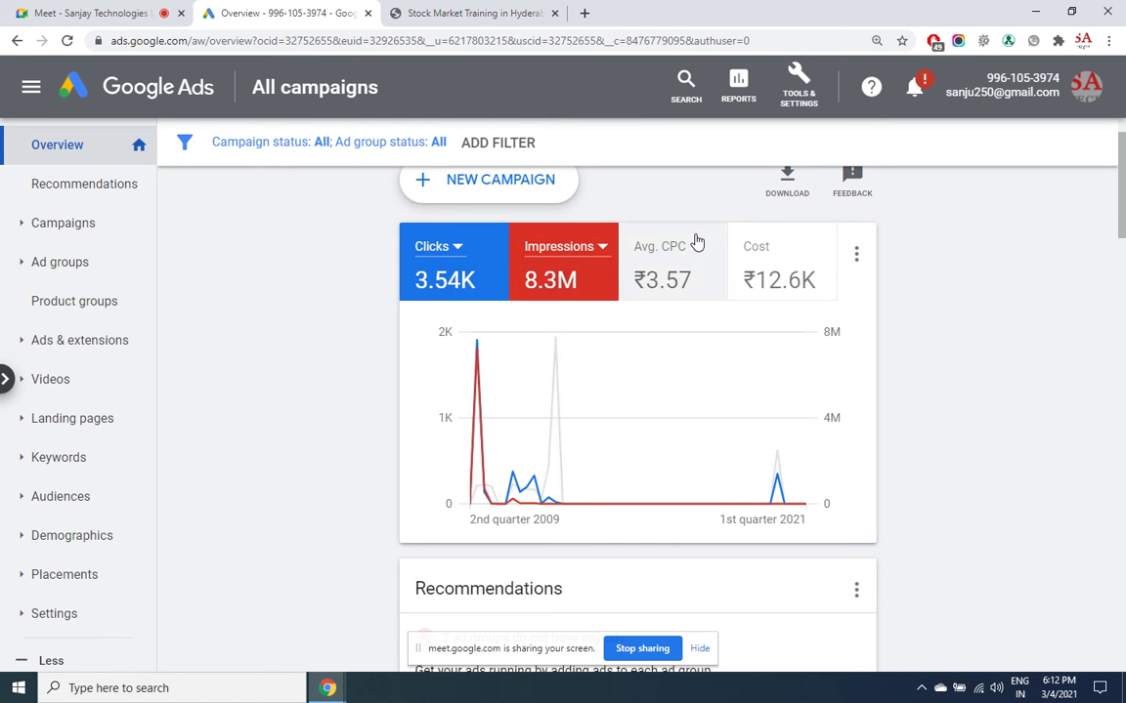
click(535, 186)
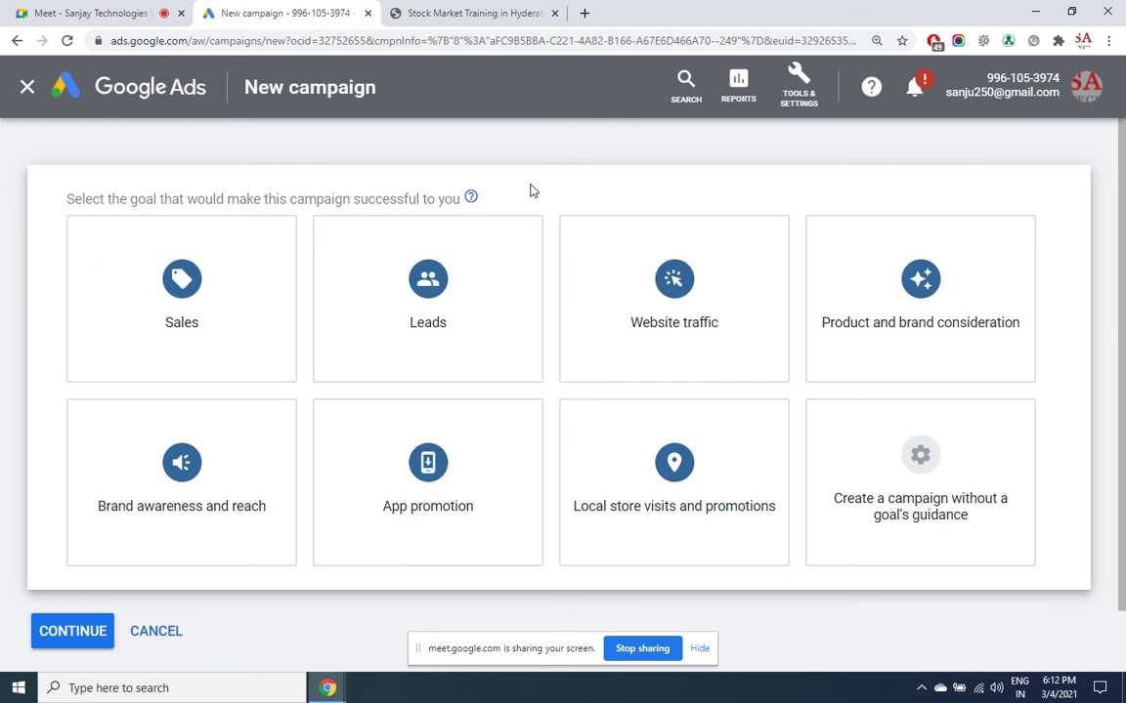
mouse_move(727, 326)
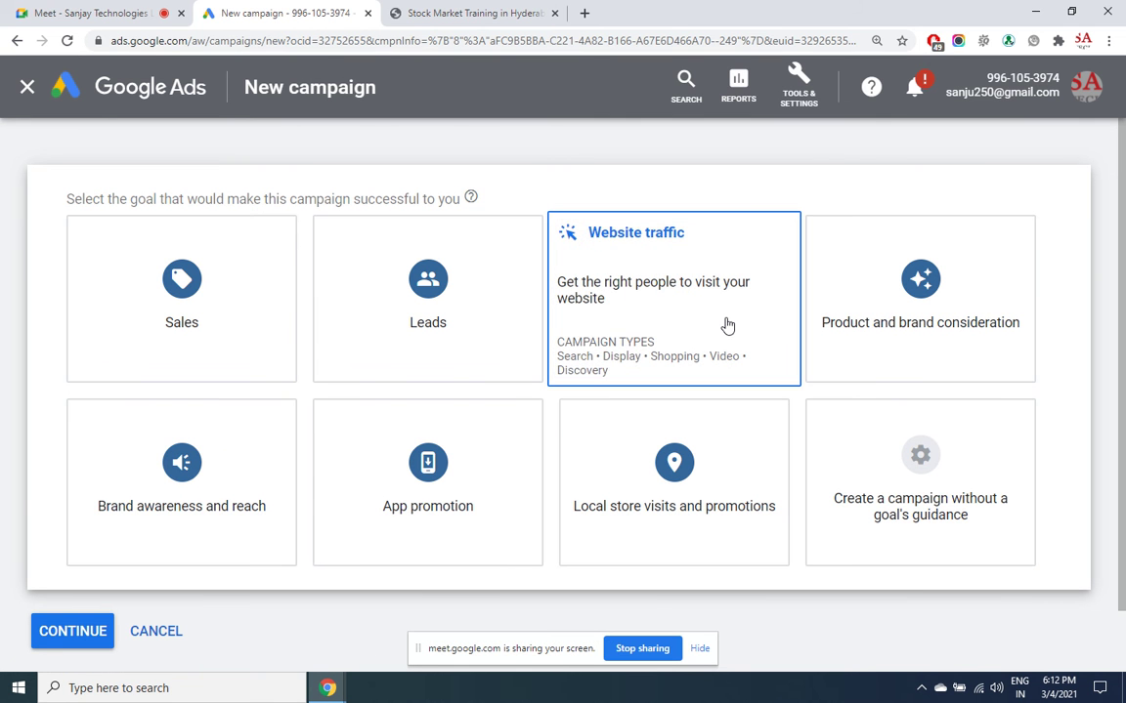
click(727, 325)
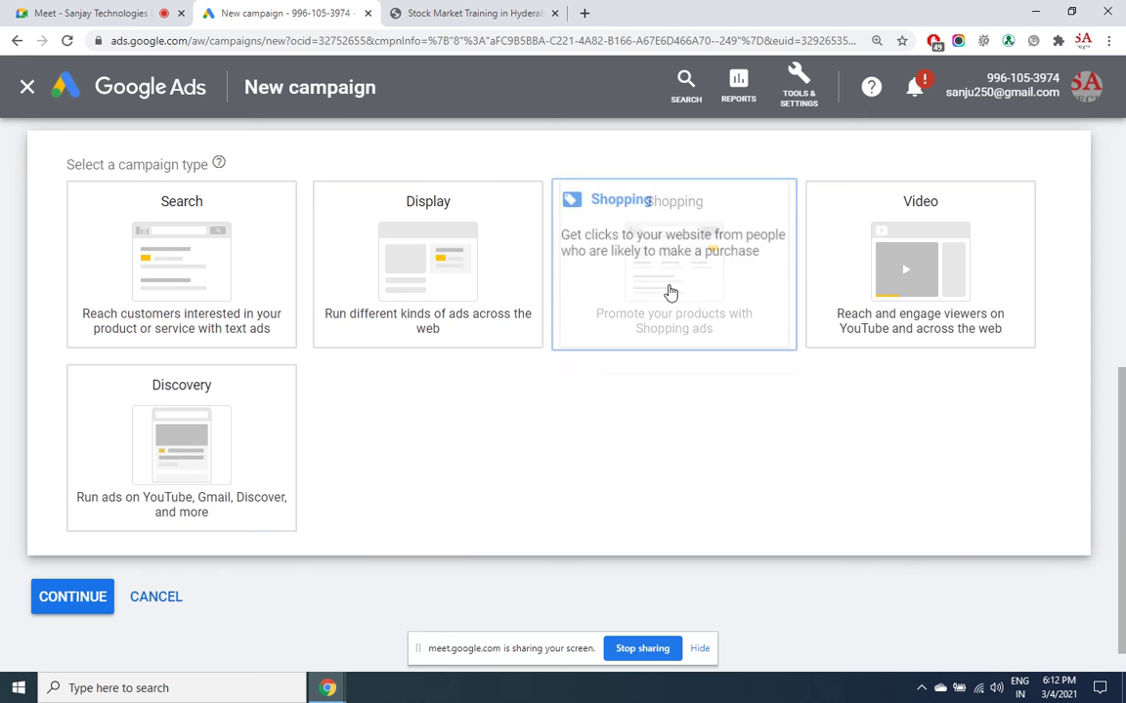
mouse_move(469, 271)
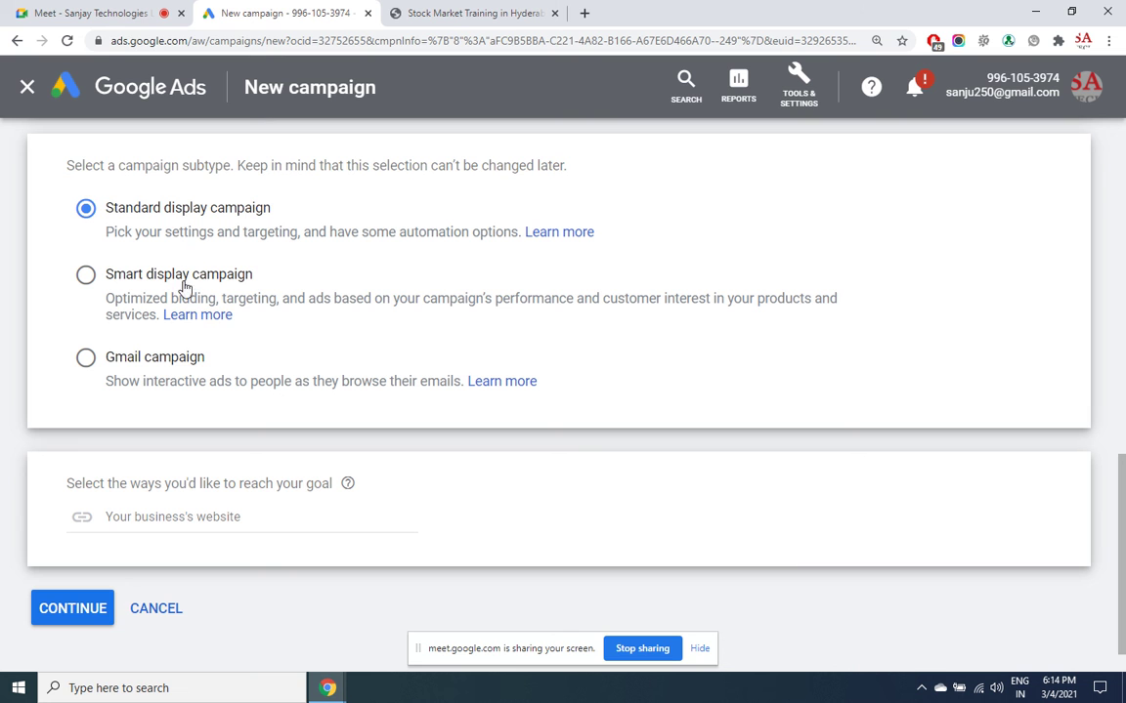
click(151, 517)
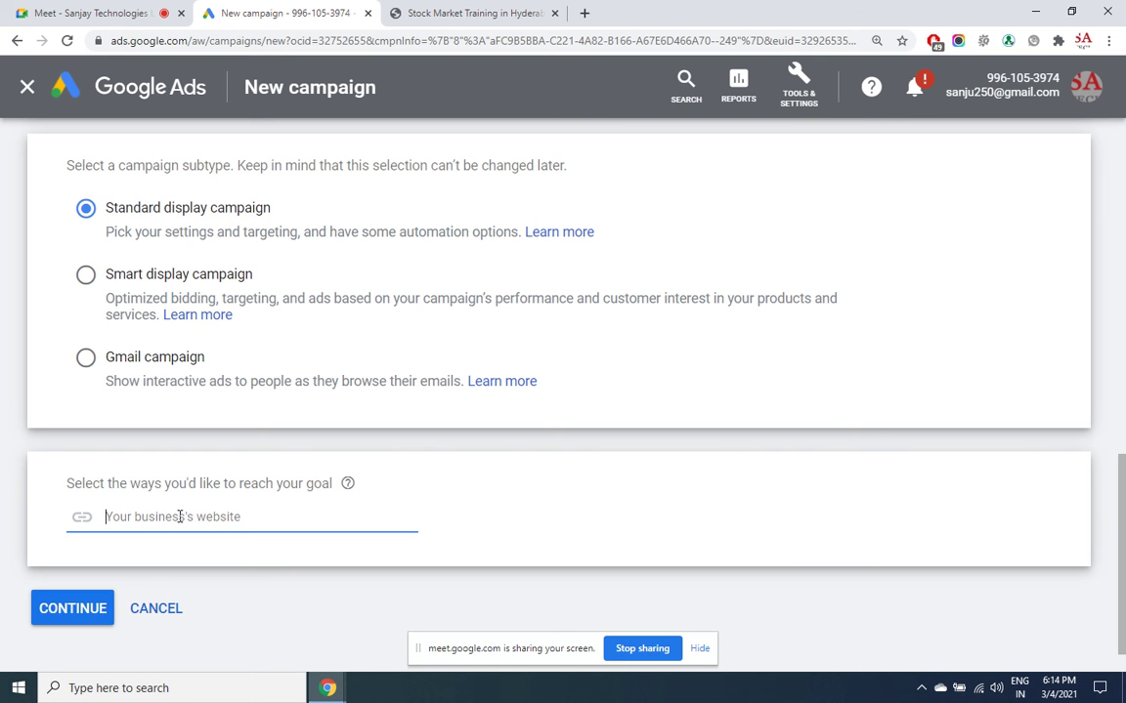
text(https://seosanjay.com)
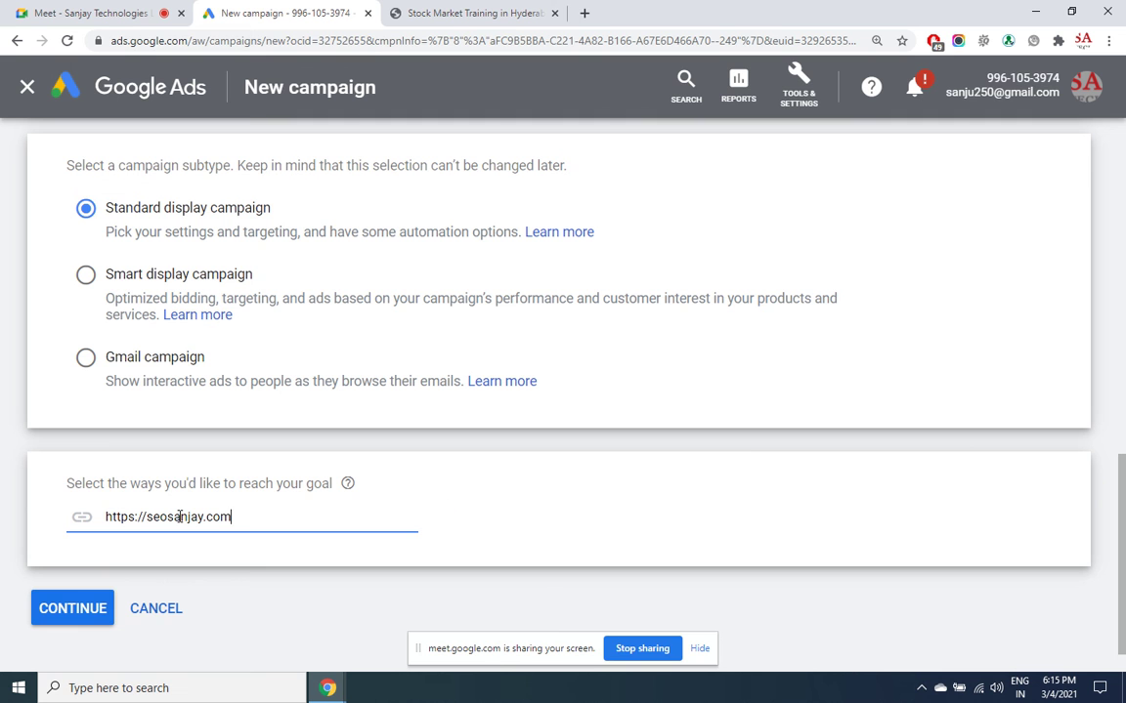
key(ctrl+plus)
key(ctrl+plus)
key(ctrl+plus)
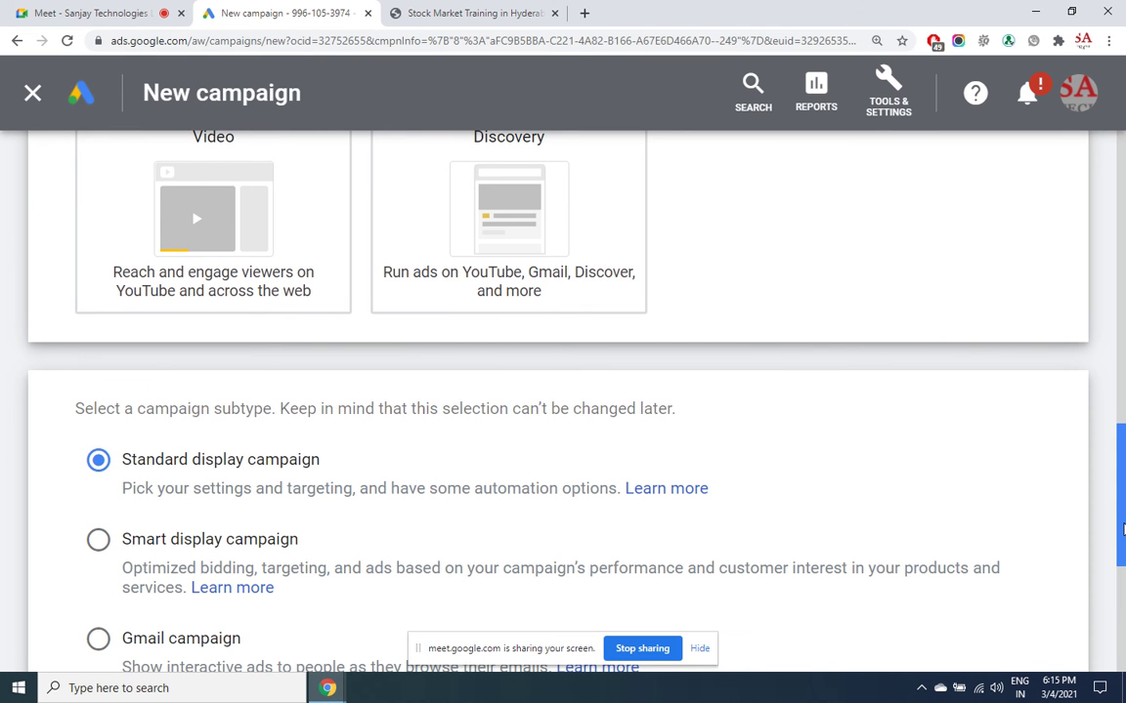
drag(1122, 529, 1121, 639)
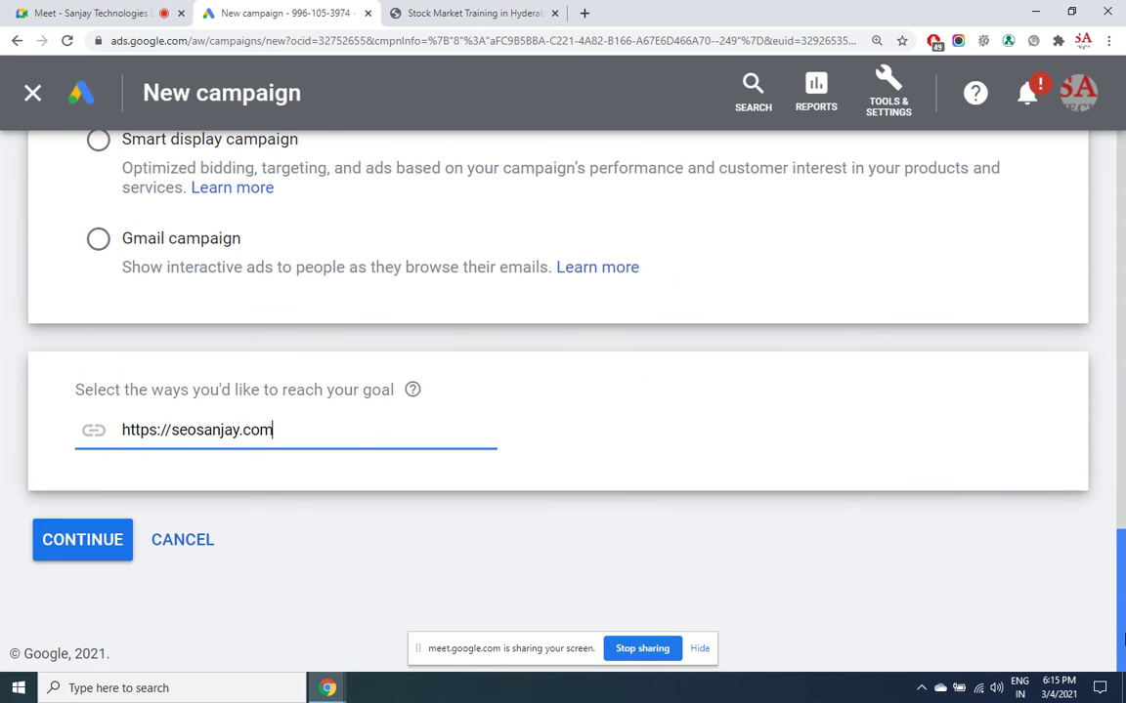
click(93, 540)
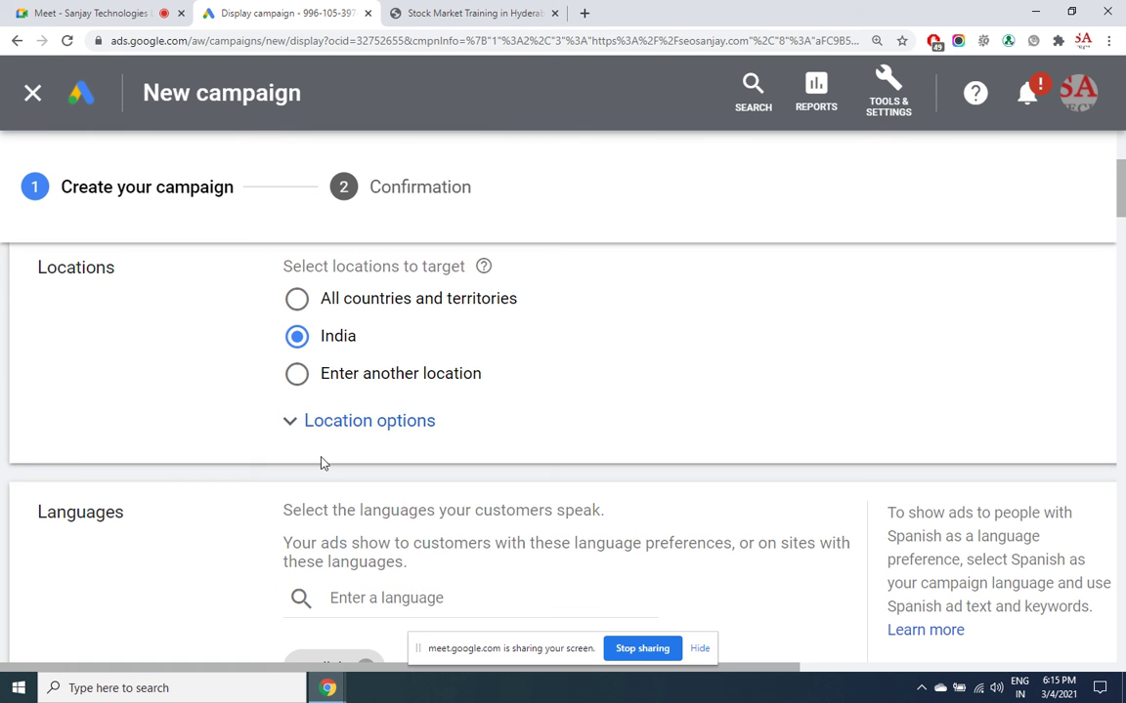
- Name the new display campaign "SEO Sanjay - Display Campaign"
drag(1122, 196, 1122, 163)
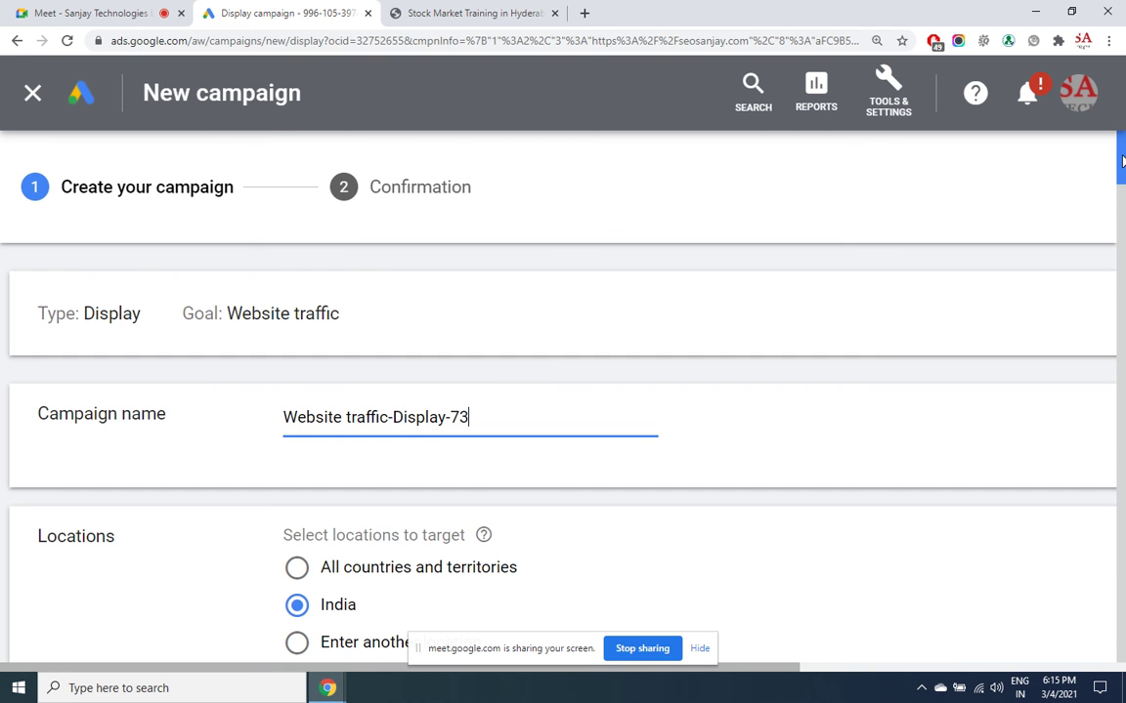
drag(477, 418, 284, 426)
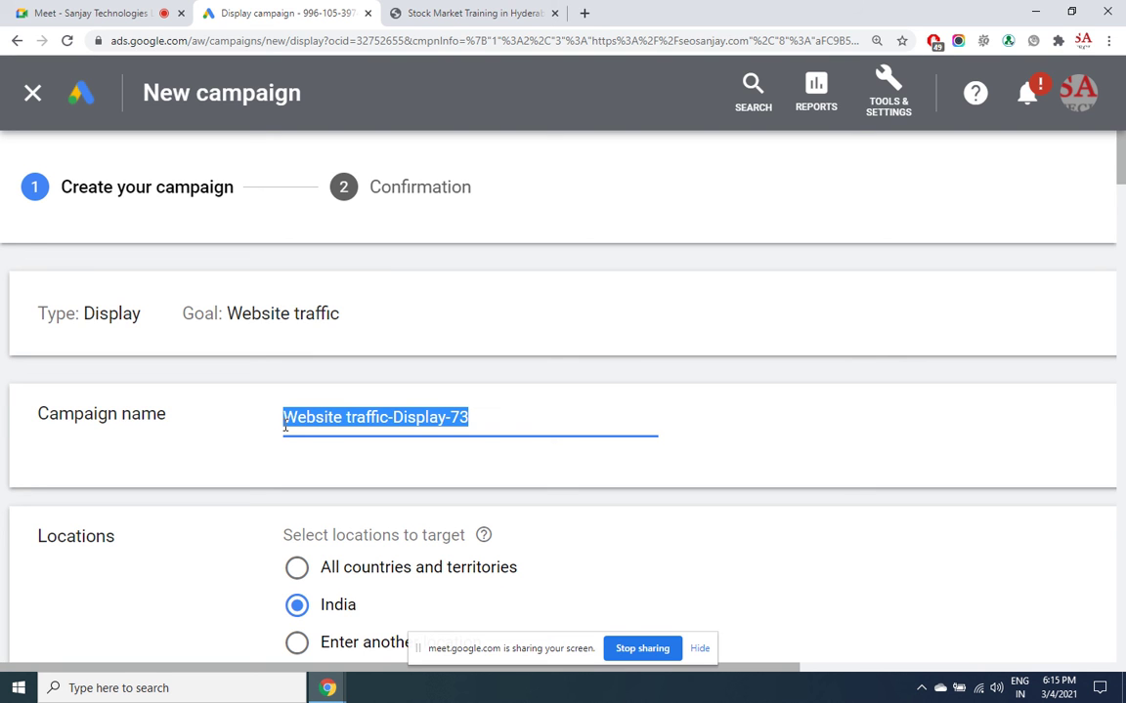
text(SEO Sanjay - D)
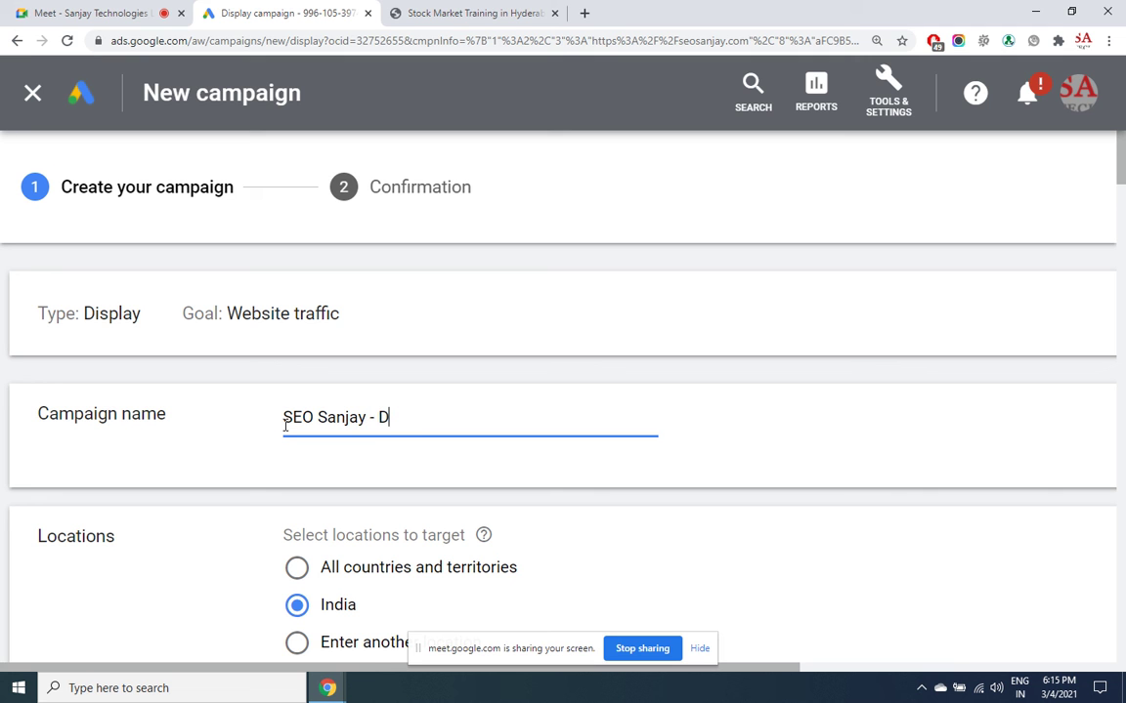
text(islay)
key(BackSpace)
key(BackSpace)
key(BackSpace)
key(BackSpace)
text(PLAY)
key(BackSpace)
key(BackSpace)
key(BackSpace)
key(BackSpace)
text(play Campaign)
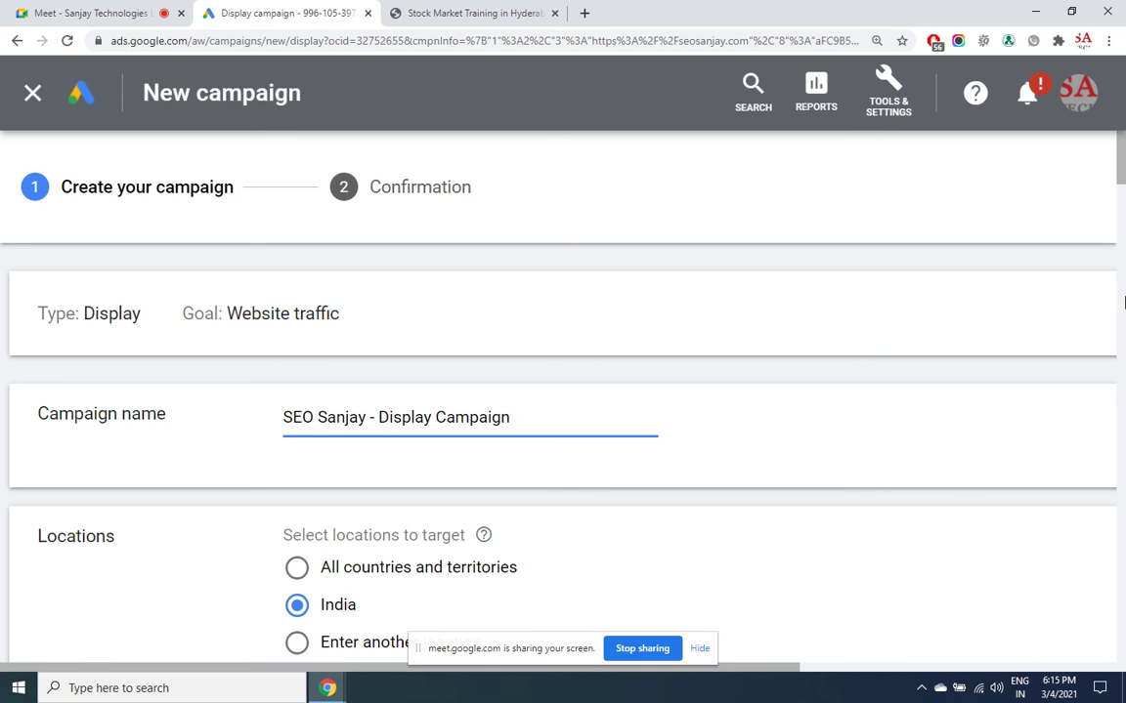
- Try Viewable impressions as the bidding focus of the display campaign, and restore it to Conversions
drag(1120, 163, 1121, 203)
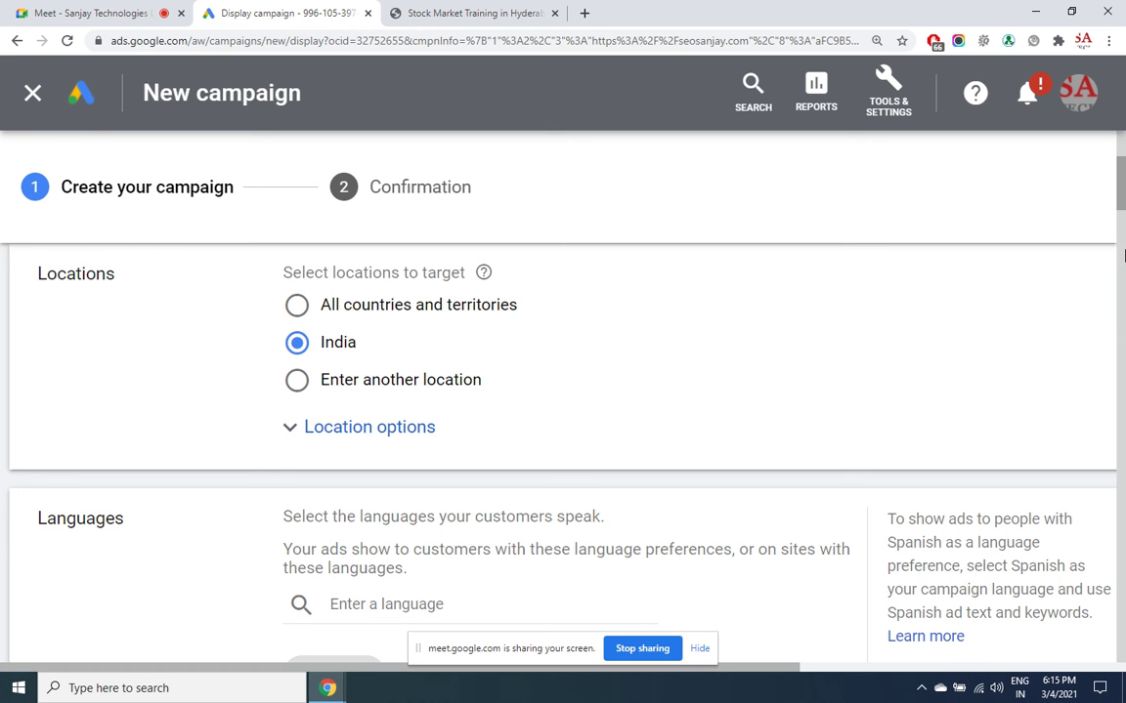
drag(1123, 217, 1122, 246)
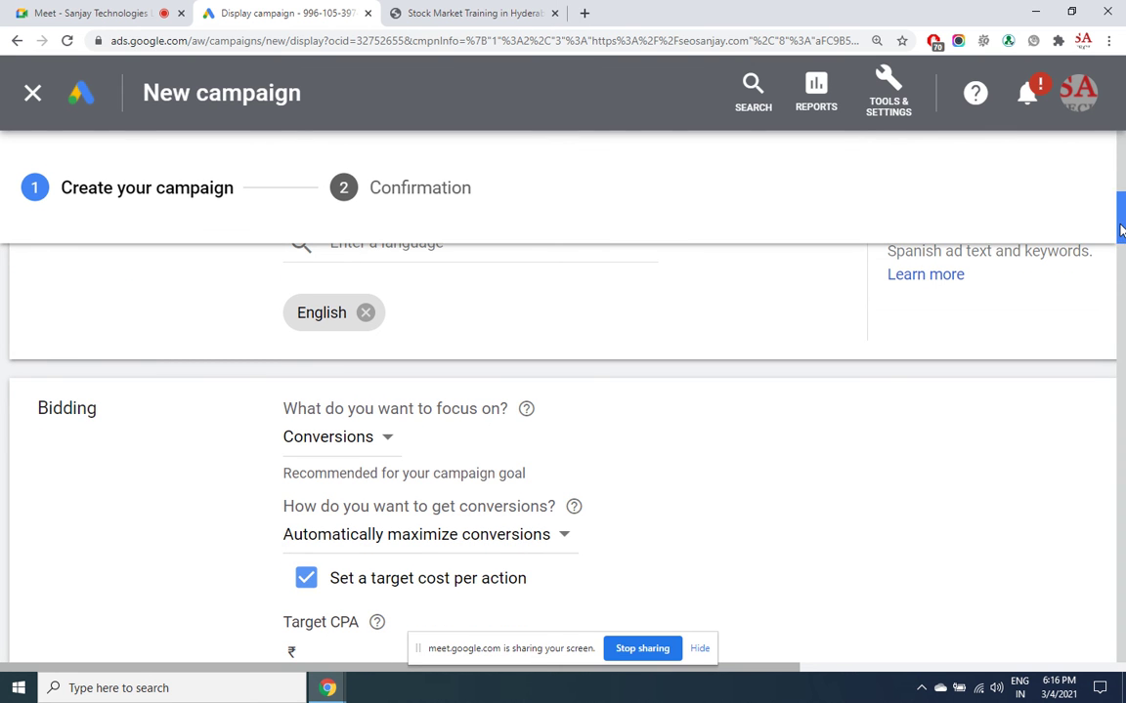
mouse_move(1121, 229)
mouse_down()
mouse_move(1121, 209)
mouse_move(1122, 243)
mouse_up()
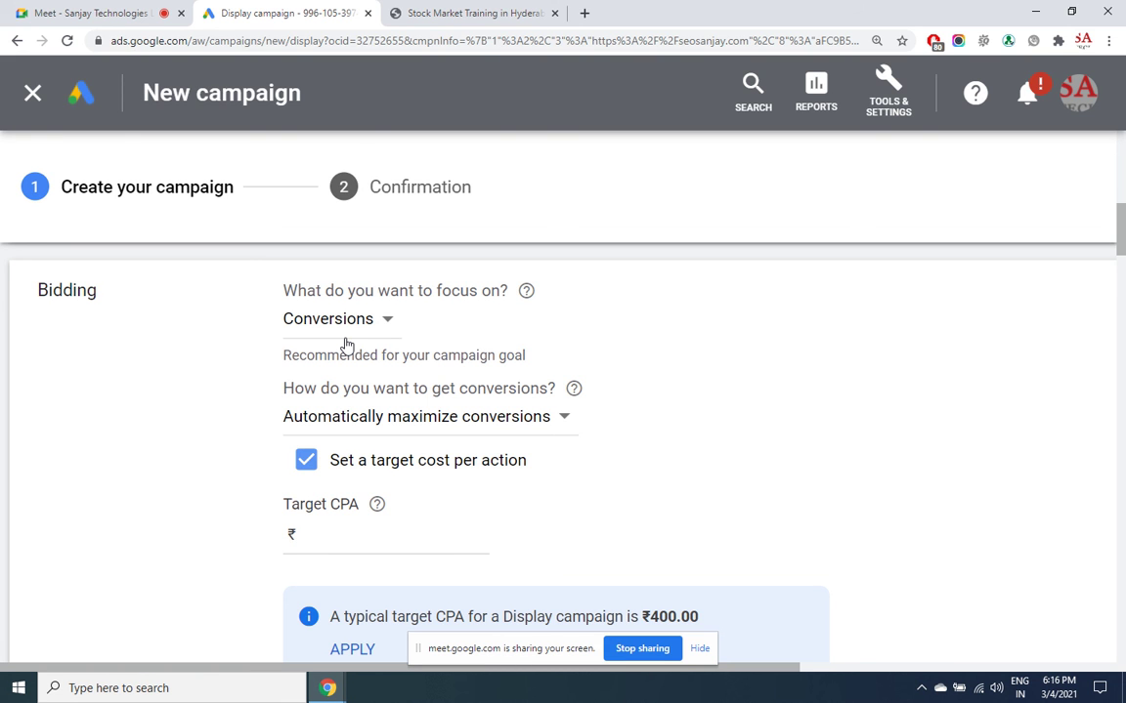
click(369, 322)
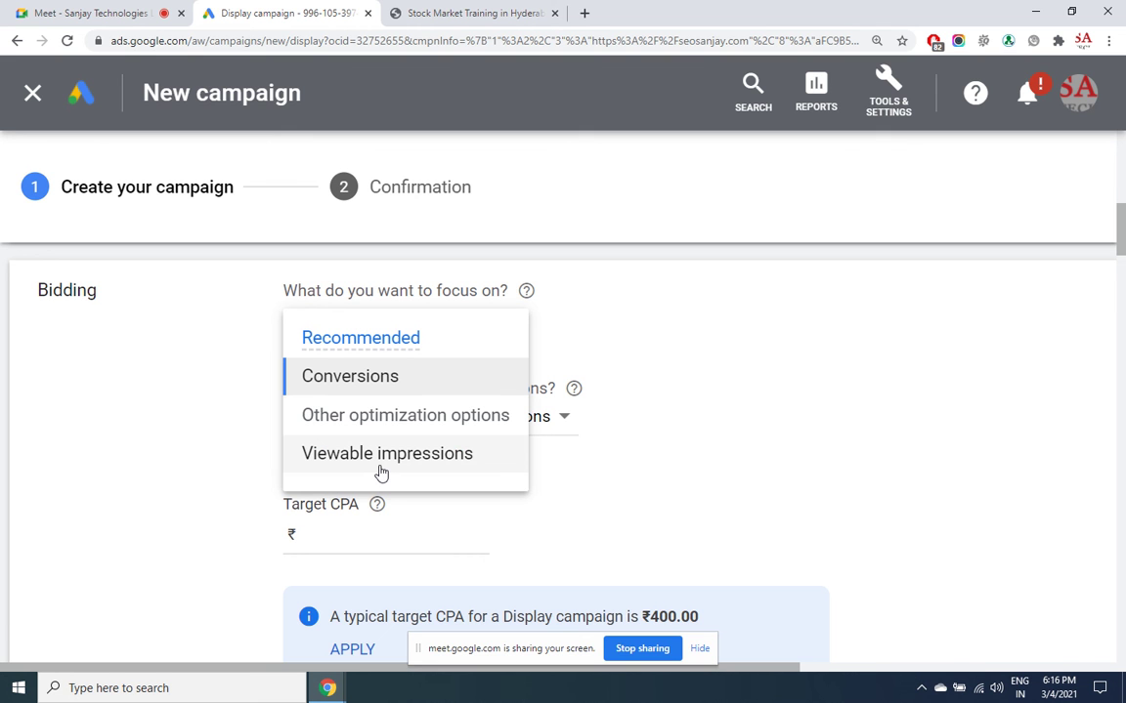
click(382, 455)
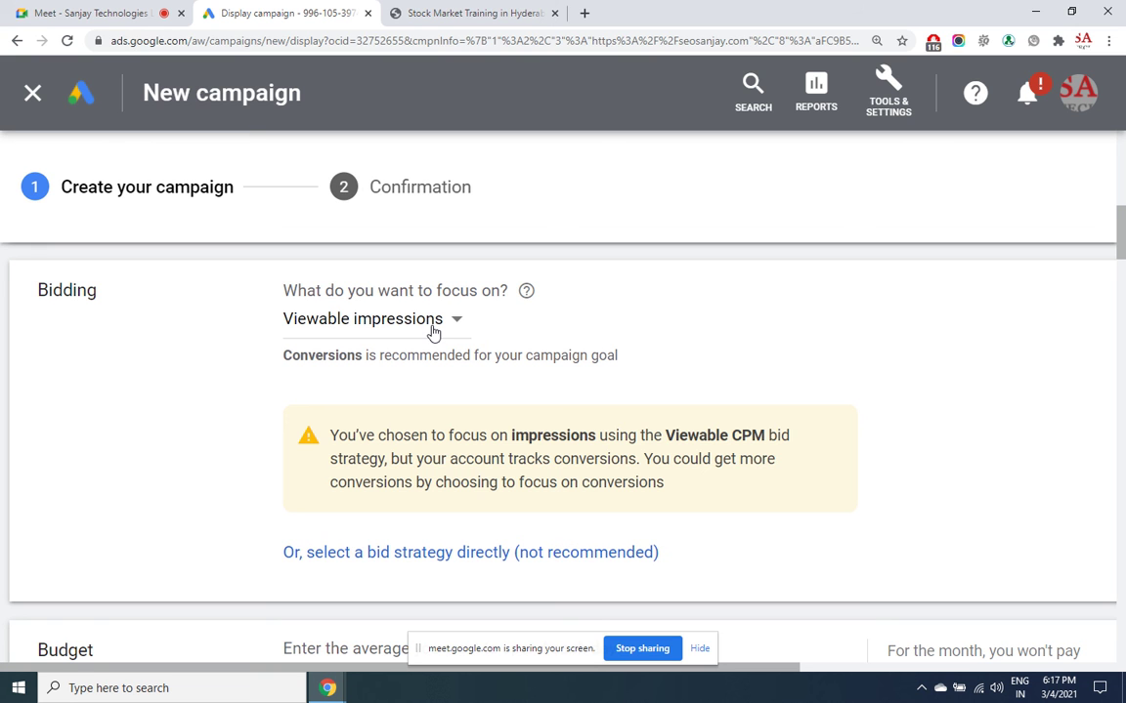
click(441, 324)
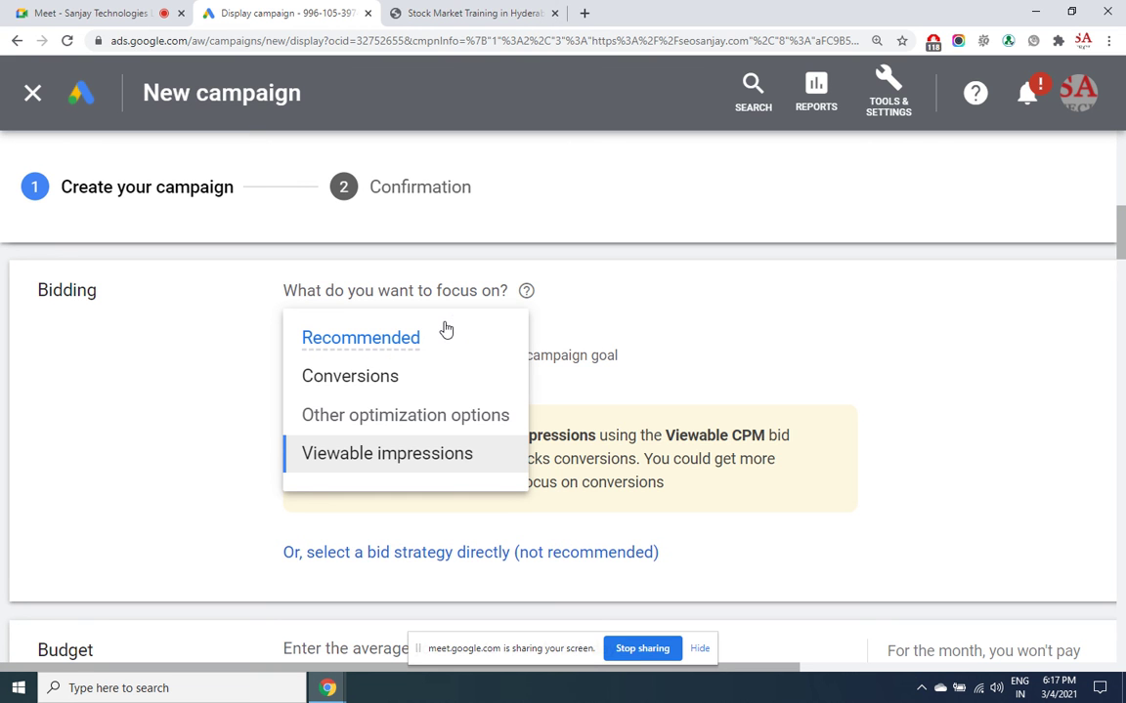
click(381, 384)
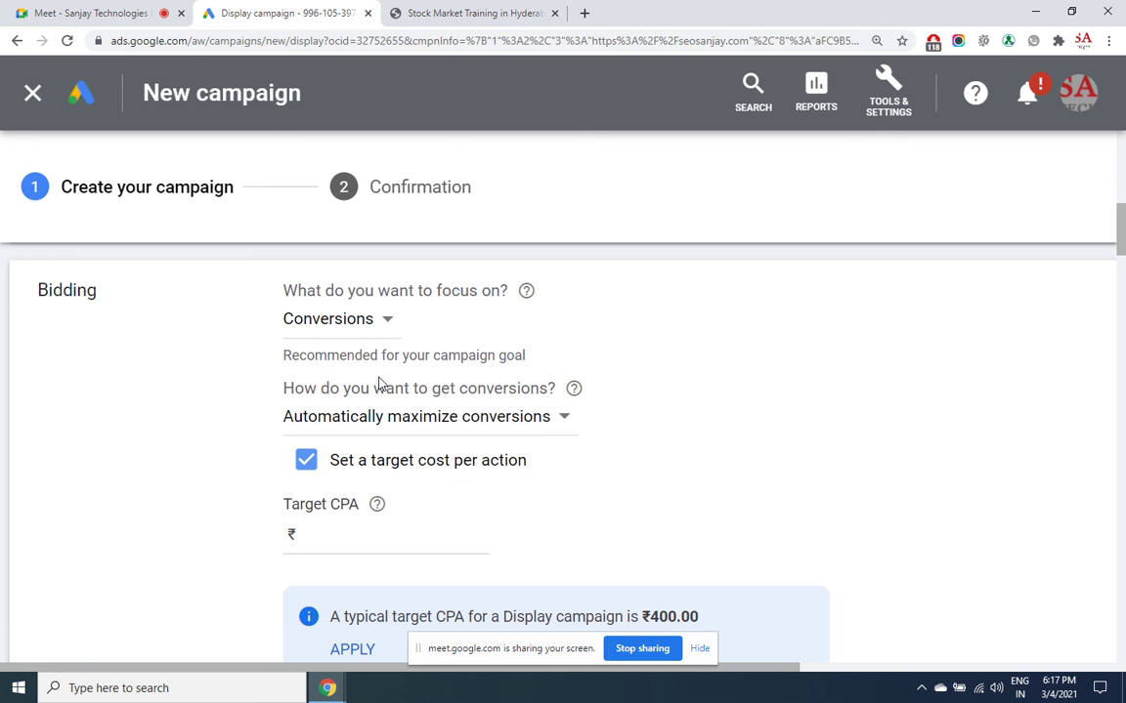
- Set the campaign's target cost per action to ₹1000
mouse_move(1121, 248)
mouse_down()
mouse_move(1120, 268)
mouse_move(1121, 233)
mouse_move(1121, 250)
mouse_up()
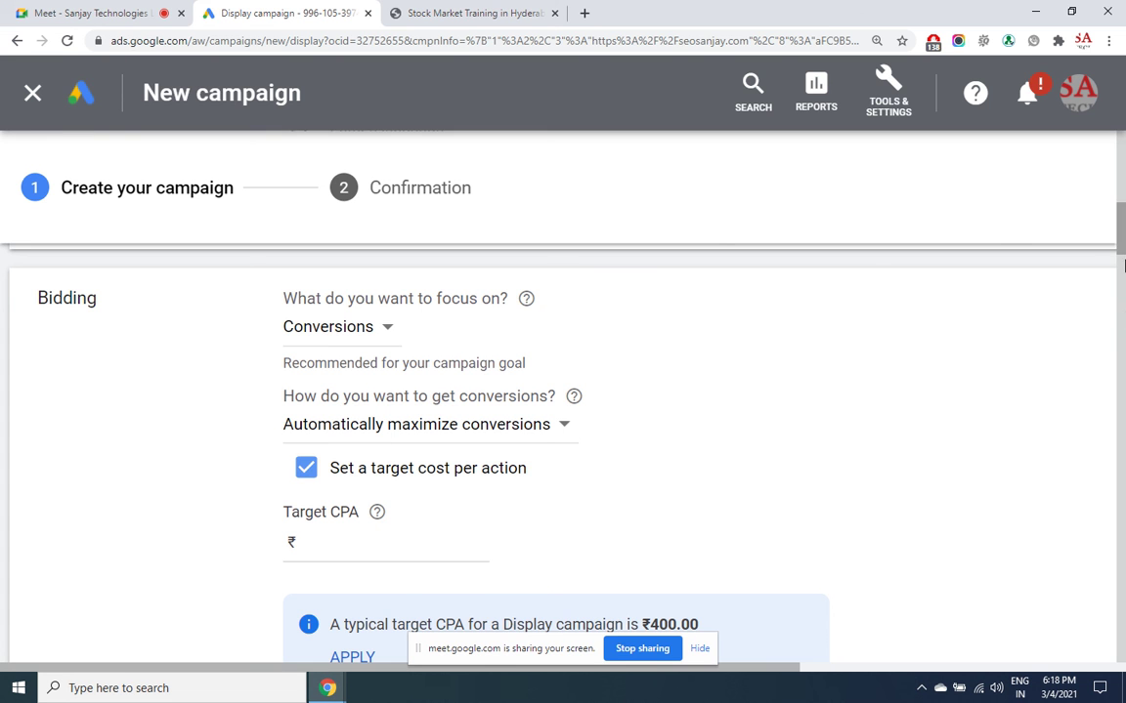
drag(1121, 226, 1122, 241)
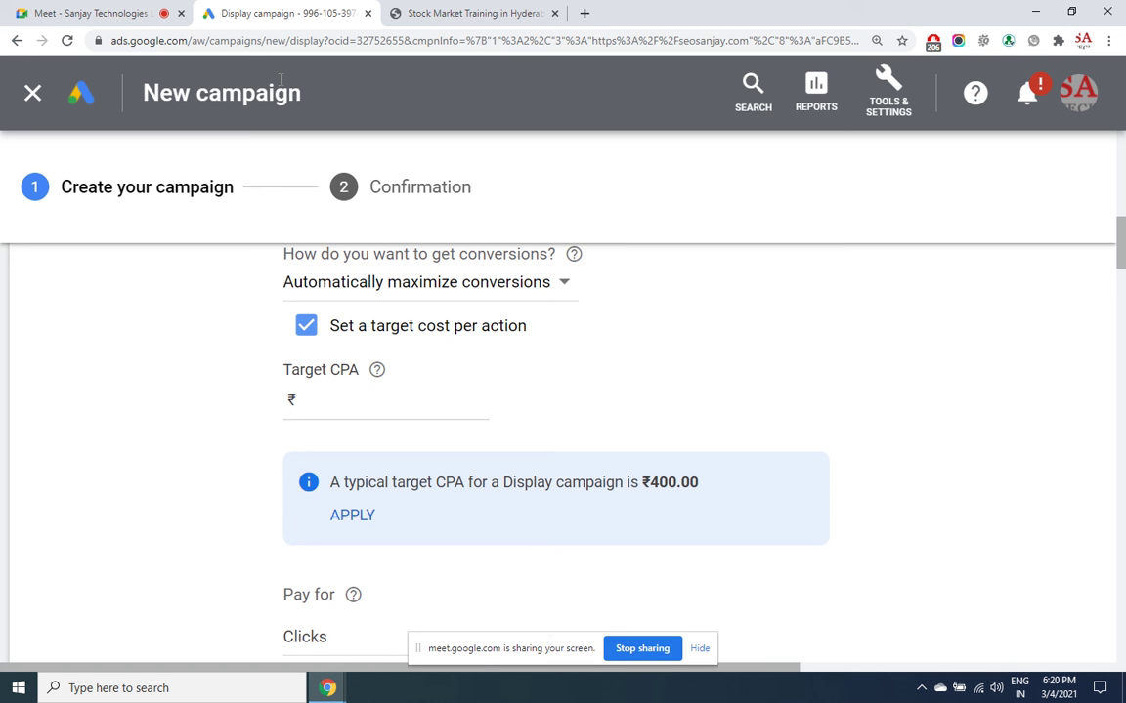
click(320, 407)
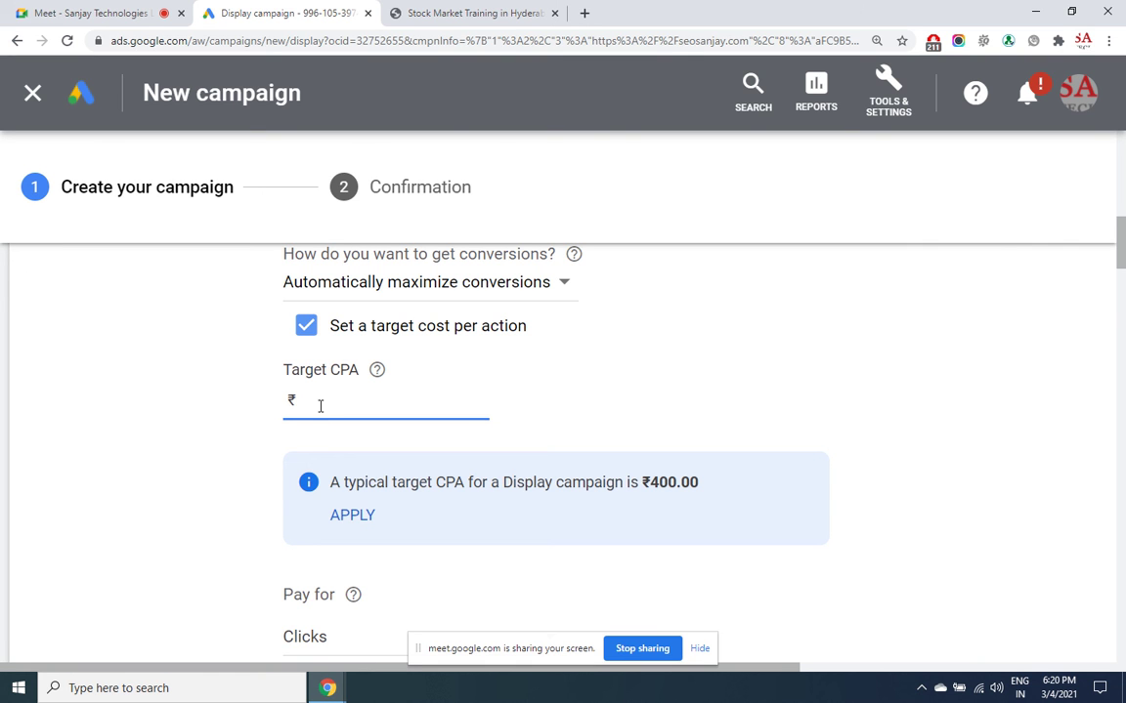
text(10)
key(BackSpace)
text(000)
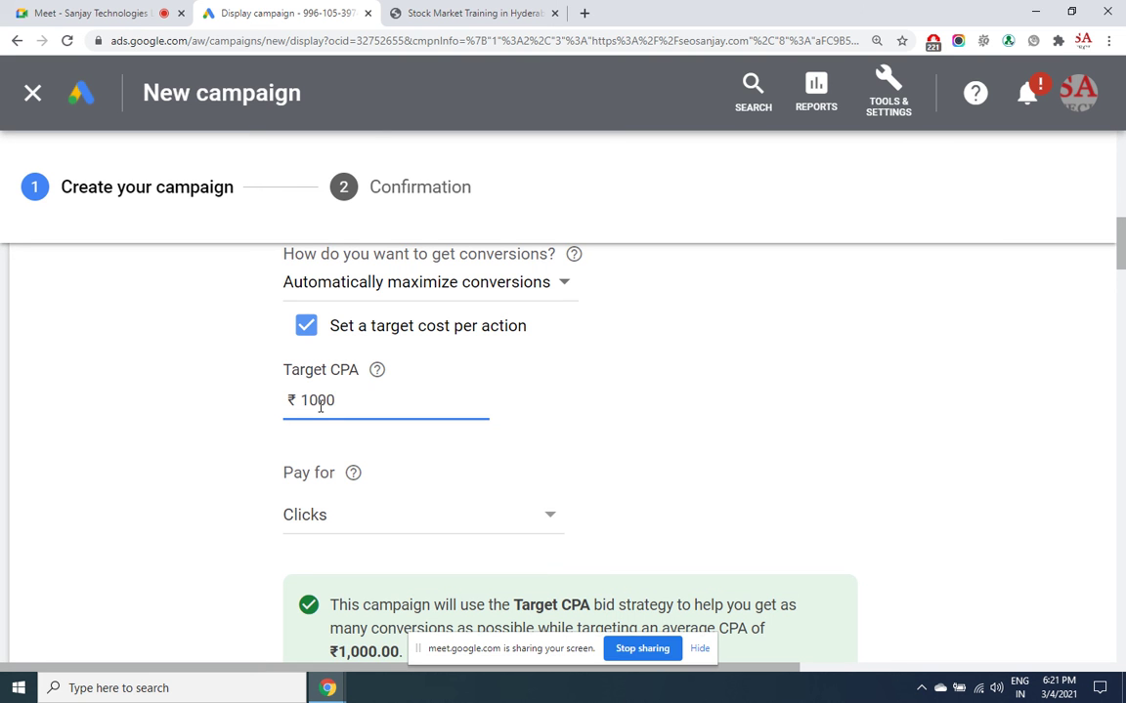
- Replace the target CPA with ₹3000
key(BackSpace)
key(BackSpace)
key(BackSpace)
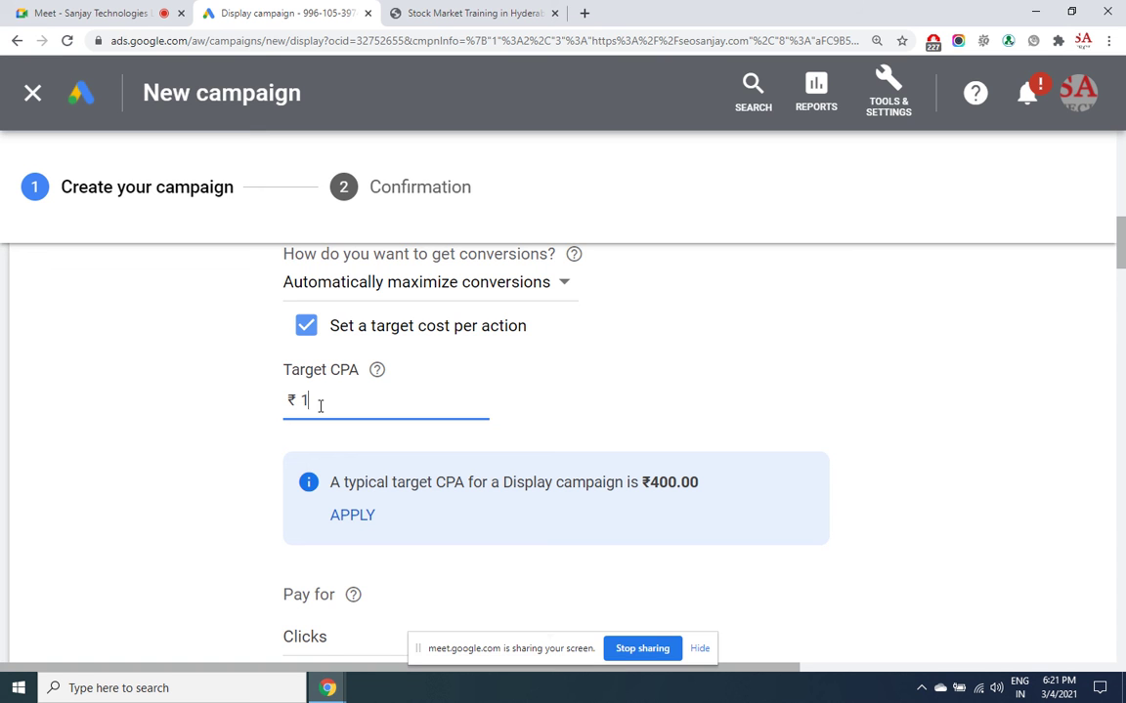
key(BackSpace)
text(3000)
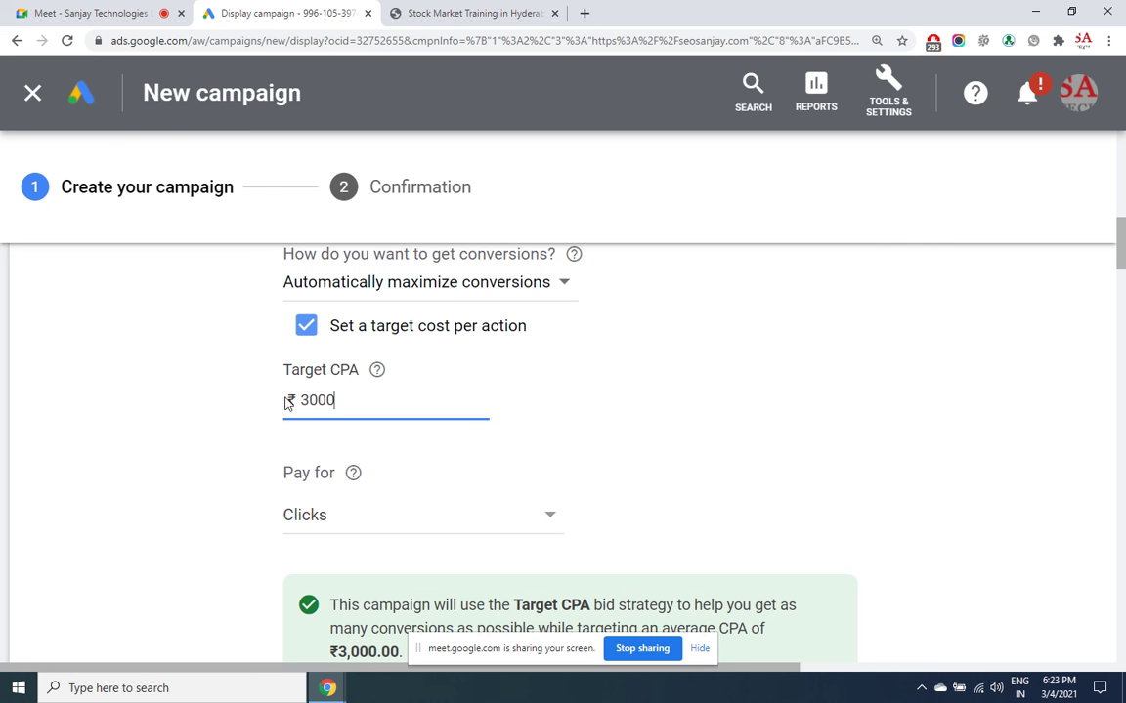
double_click(304, 399)
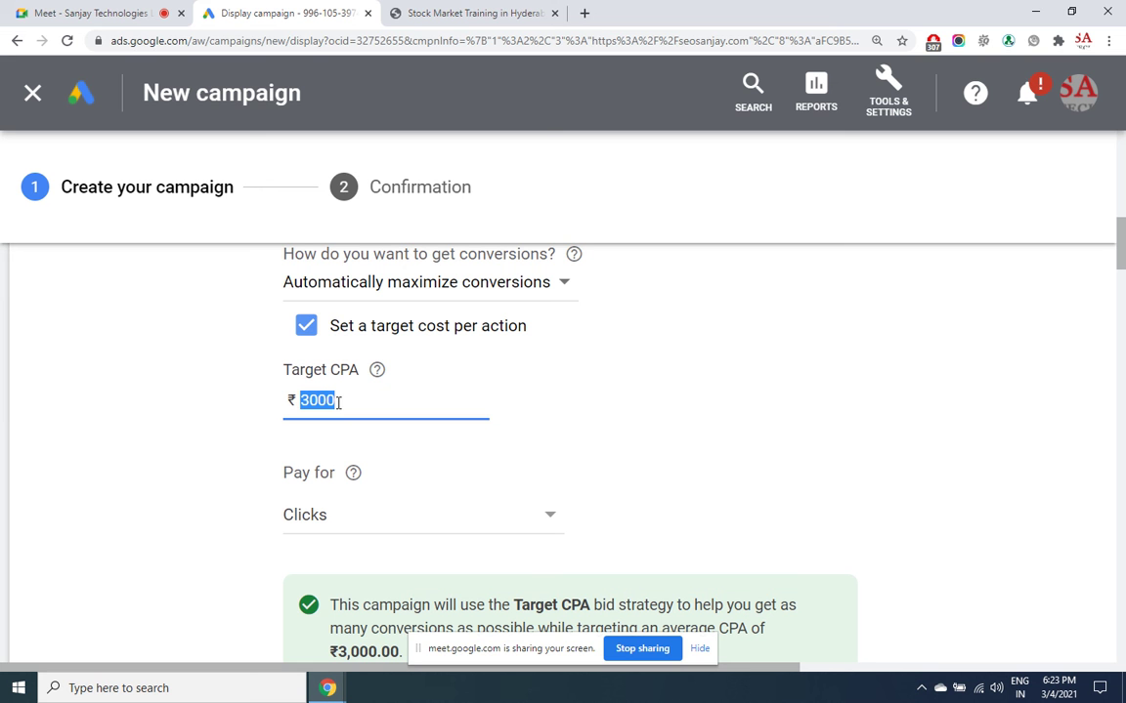
- Check the available Pay for options in the bidding section and keep Clicks
scroll(1122, 276, down, 3)
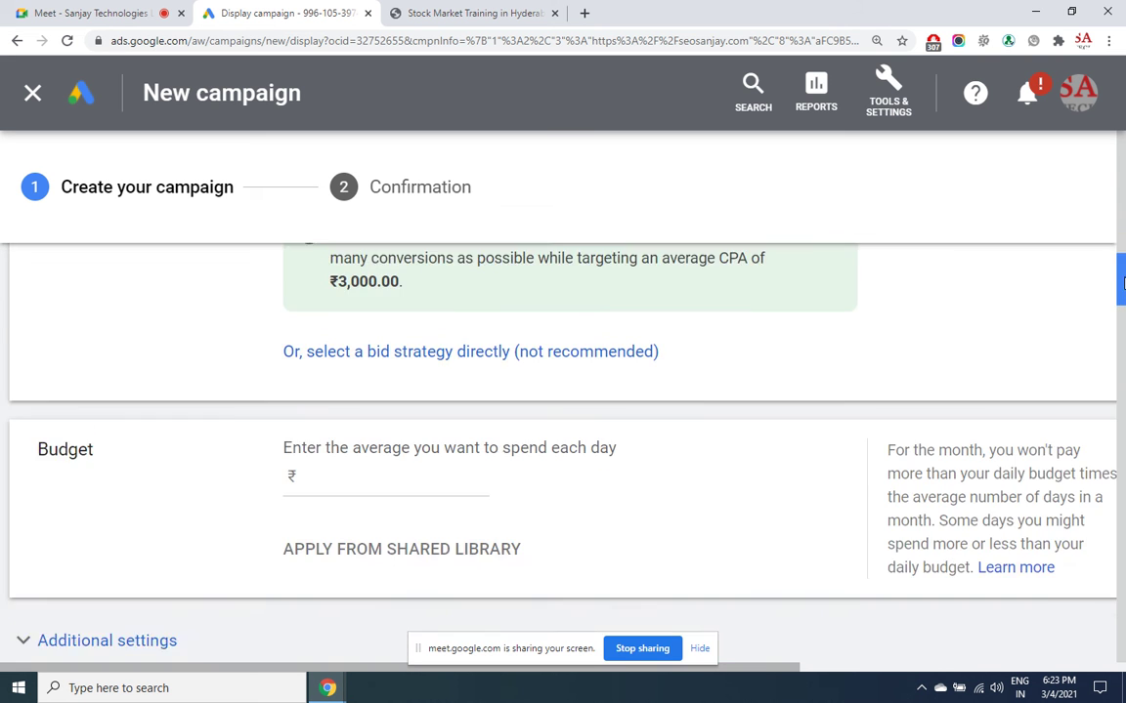
scroll(1121, 276, up, 4)
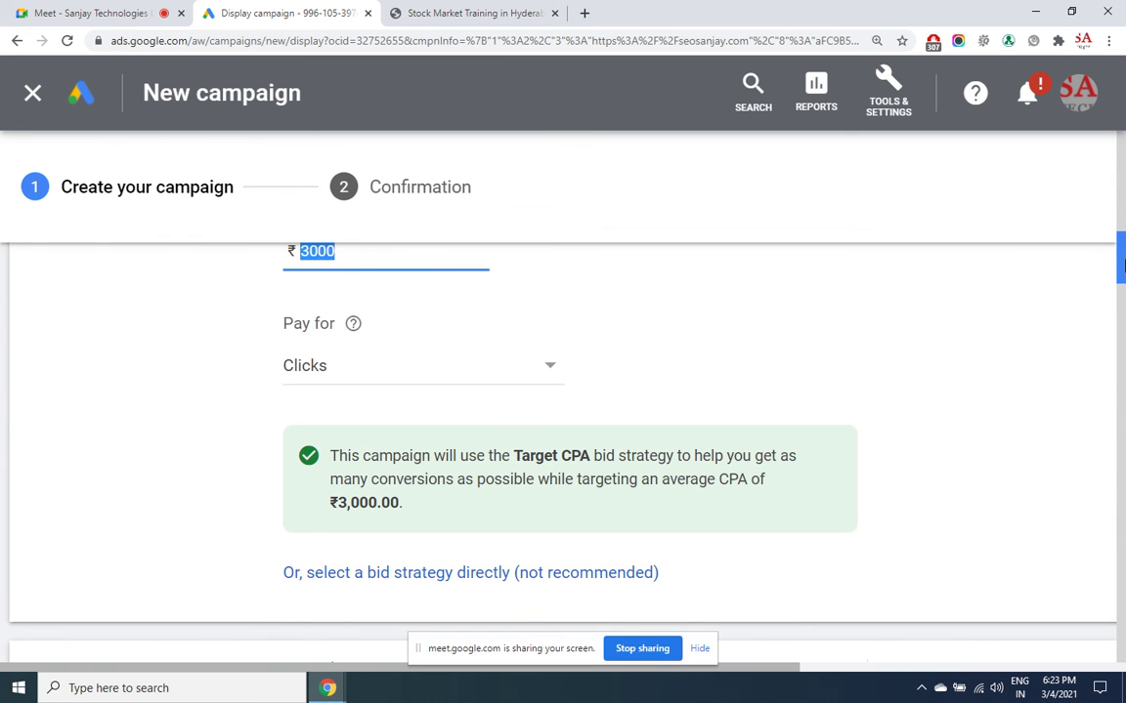
click(436, 374)
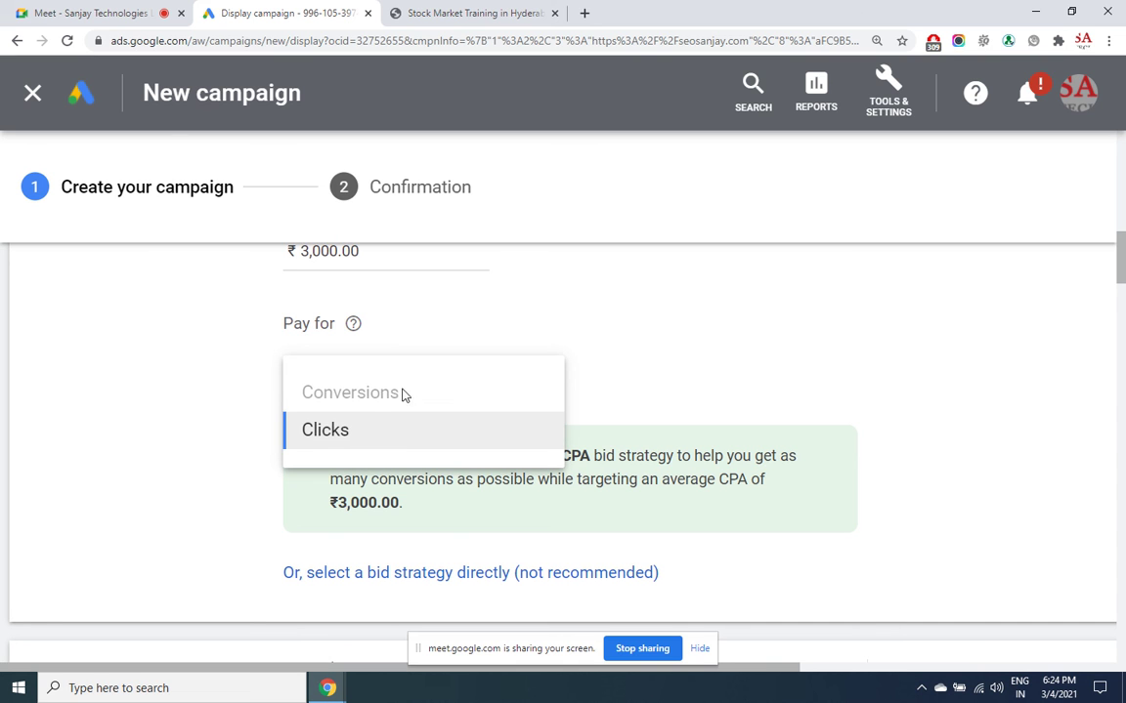
click(357, 438)
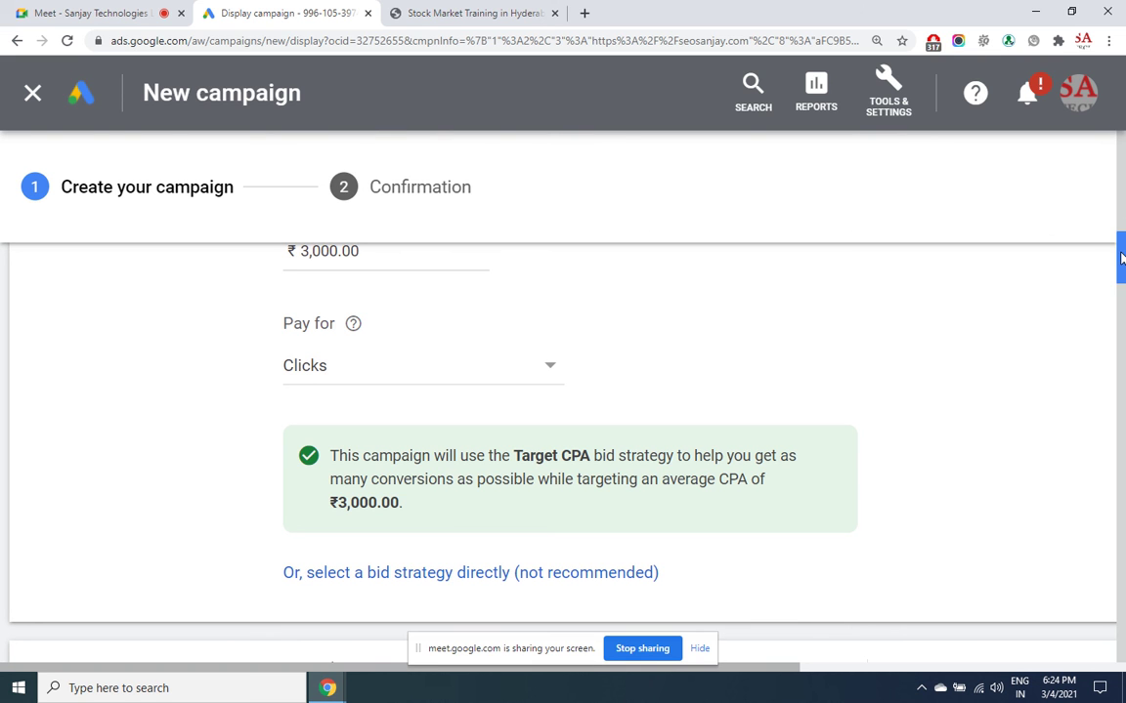
- Set the campaign's average daily budget to ₹3000
drag(1121, 256, 1121, 291)
click(377, 349)
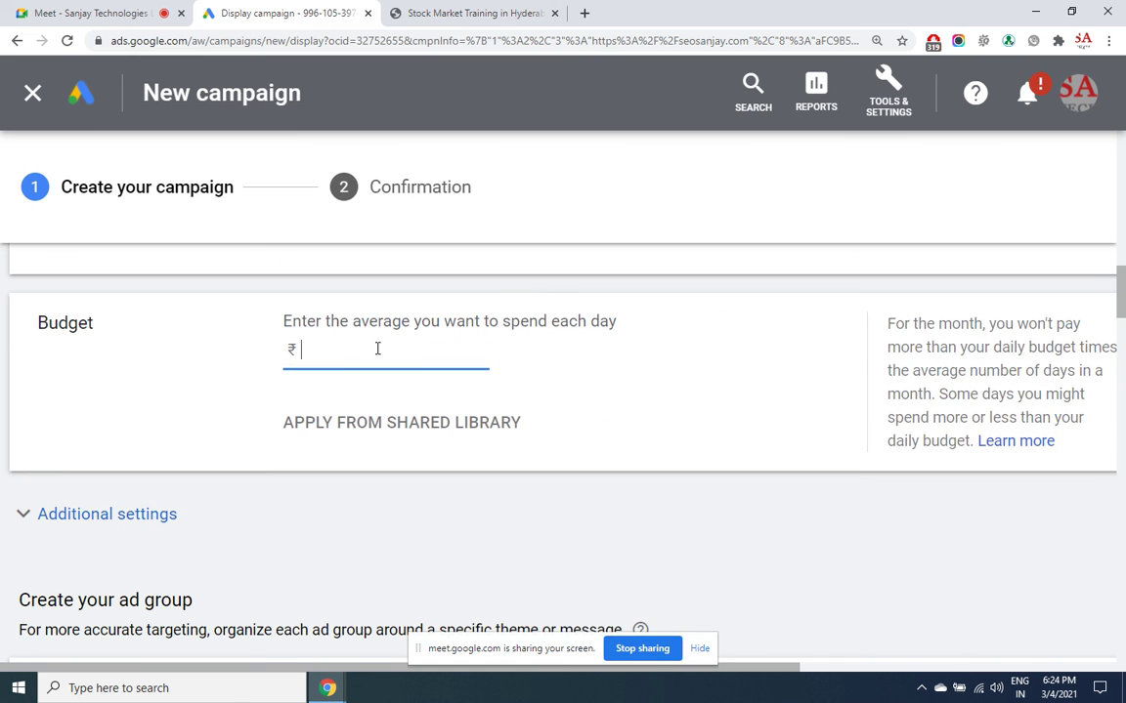
text(1000)
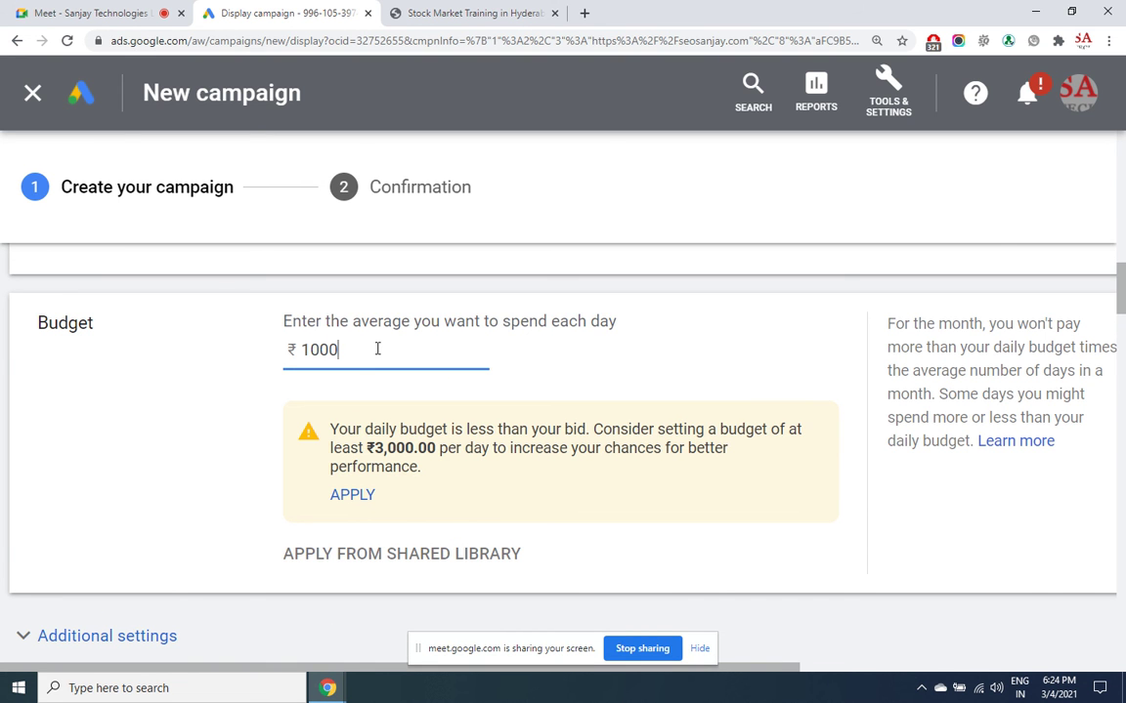
drag(304, 350, 360, 349)
text(3000)
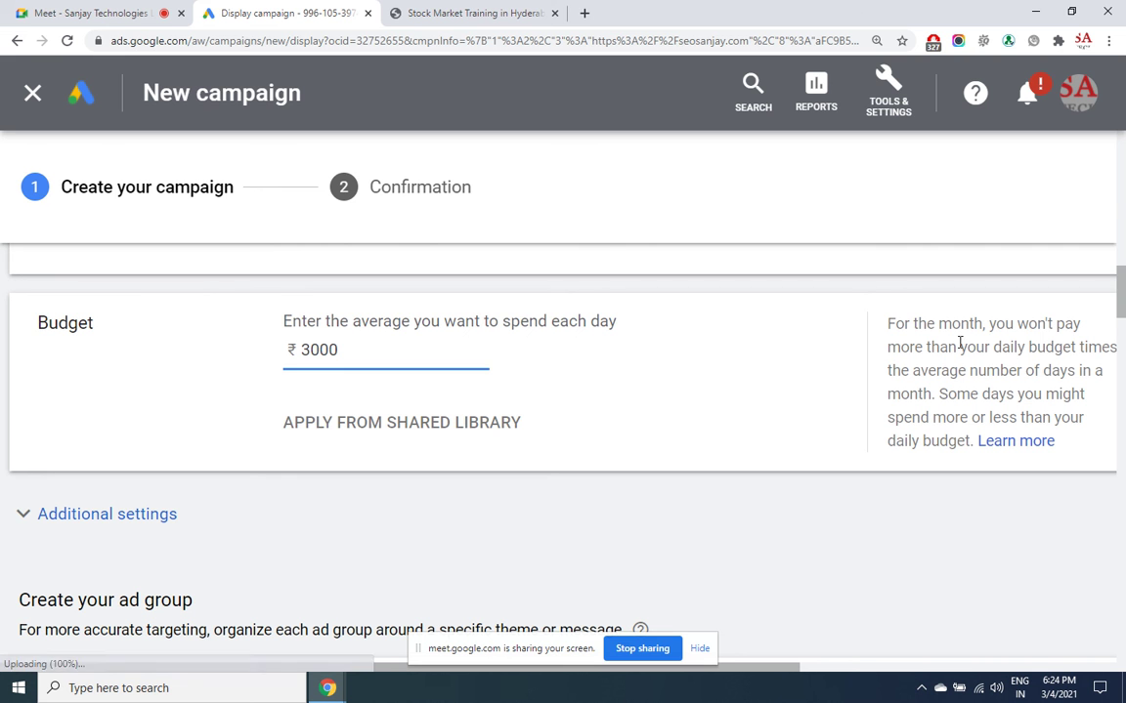
- Expand the additional campaign settings below the budget, such as ad rotation, ad schedule and devices
drag(1121, 313, 1122, 337)
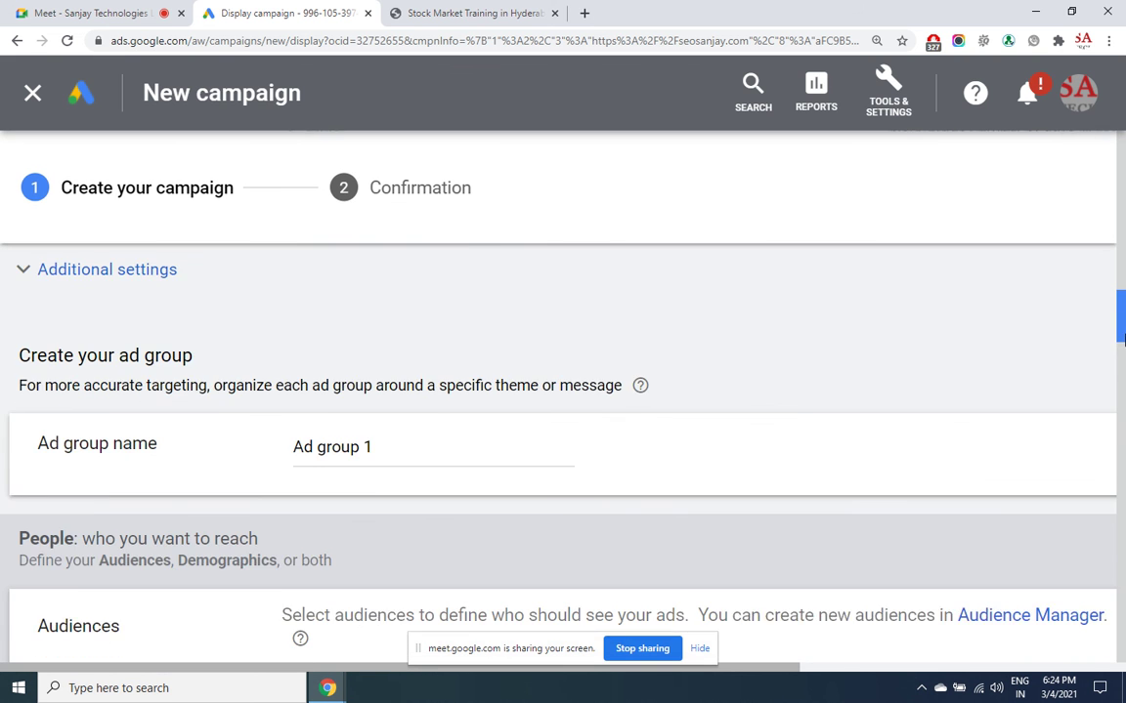
scroll(1122, 332, up, 1)
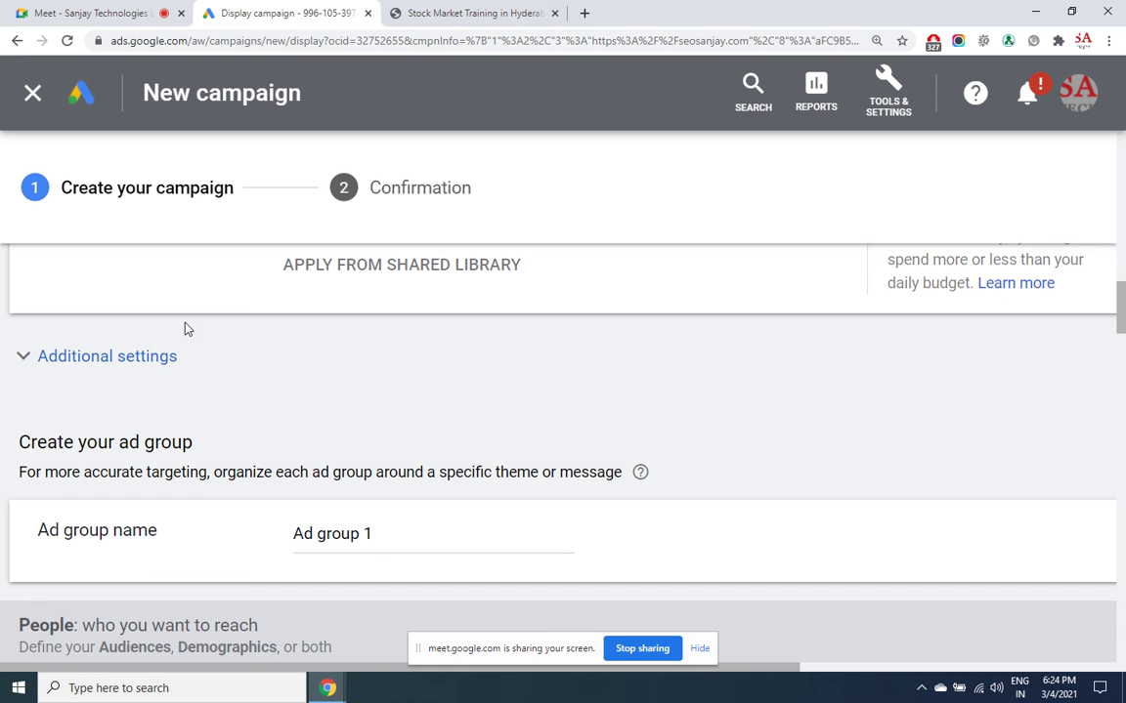
click(133, 358)
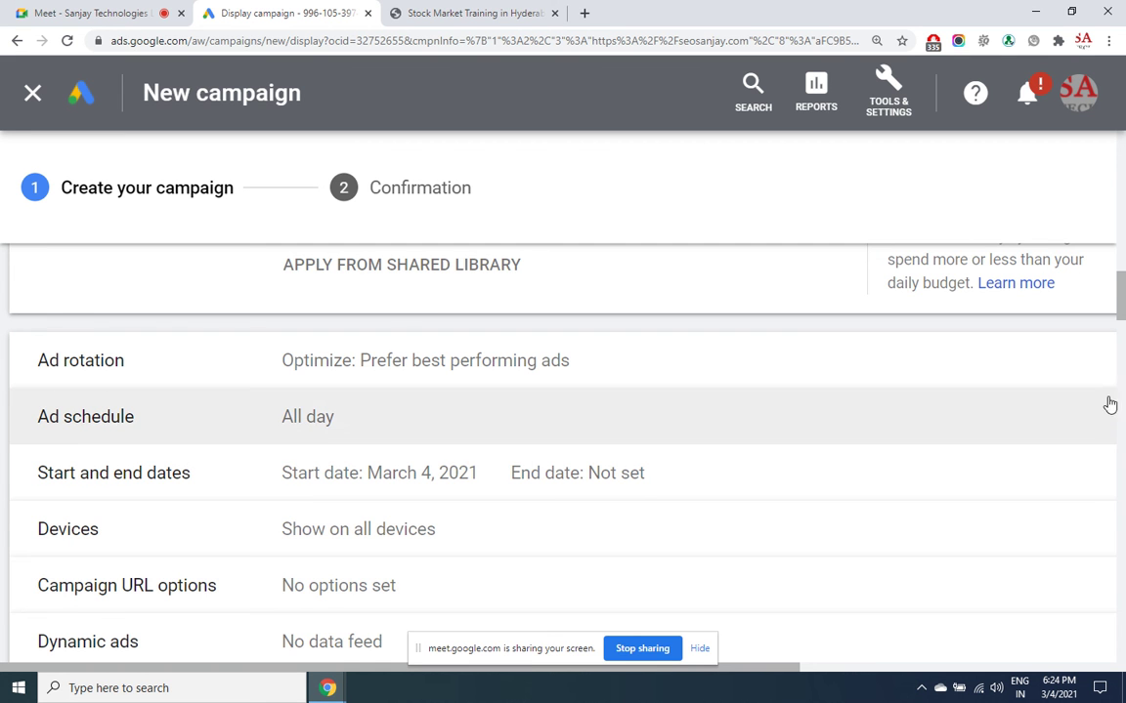
- Target the SEO & SEM Services audience in the new ad group
drag(1122, 309, 1123, 399)
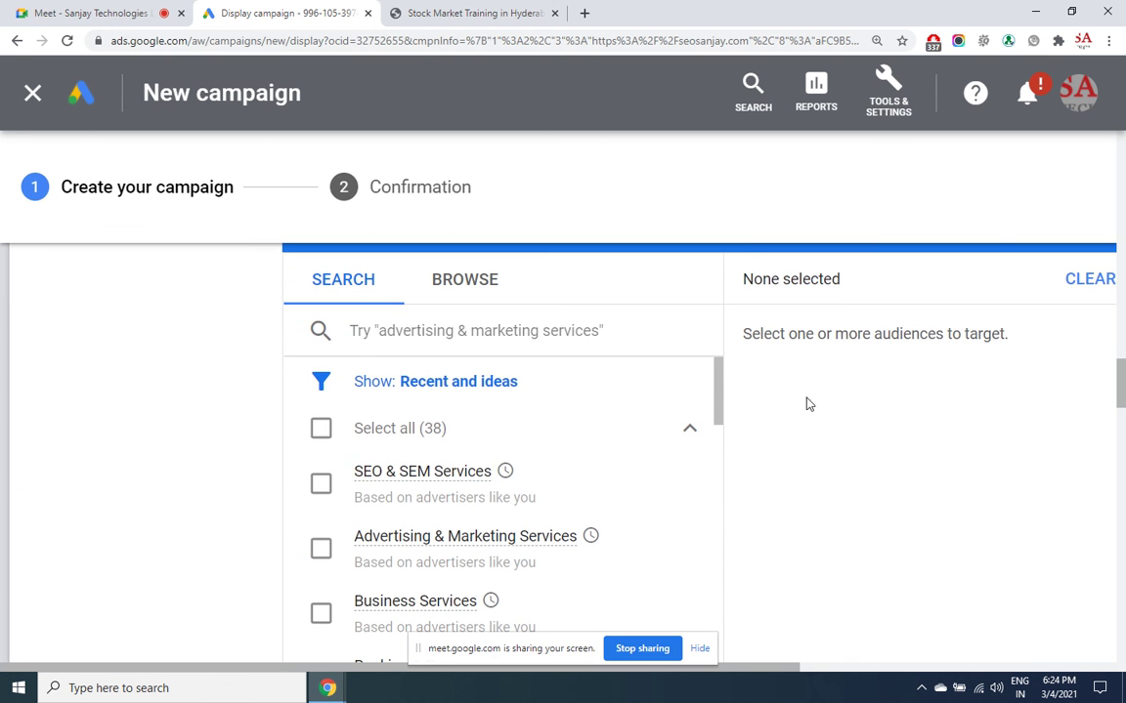
click(397, 474)
mouse_move(394, 472)
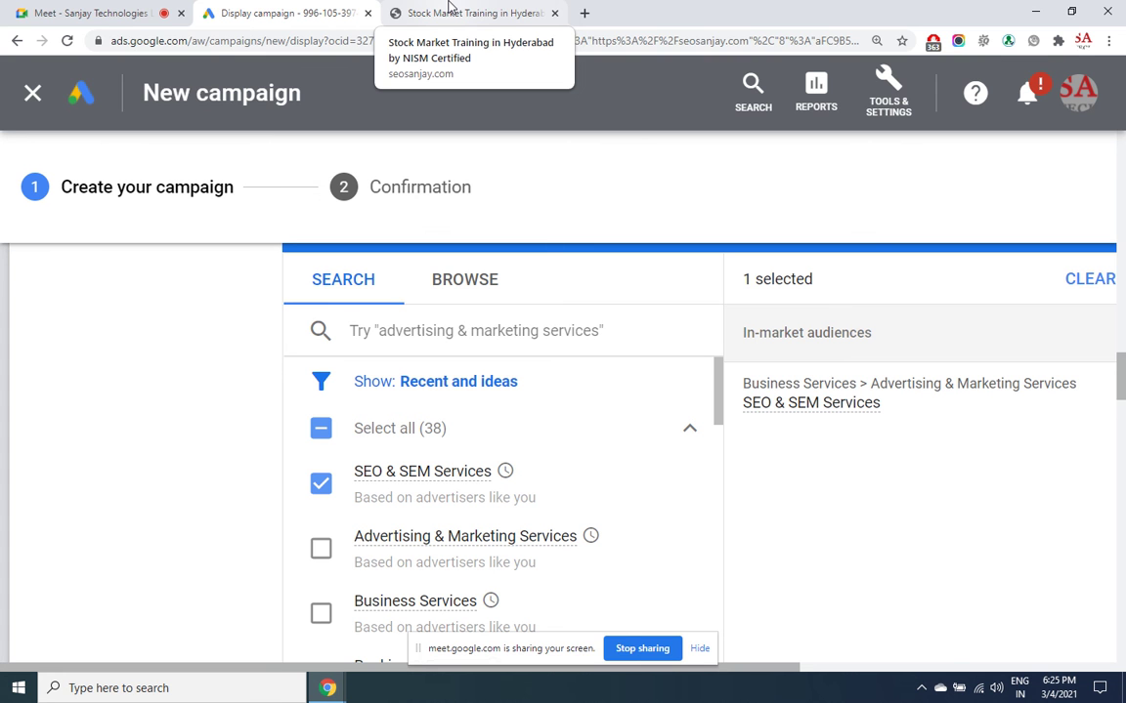
- Look through the remaining audience ideas and the browsable audience categories, and return to the suggested audiences
drag(720, 381, 721, 626)
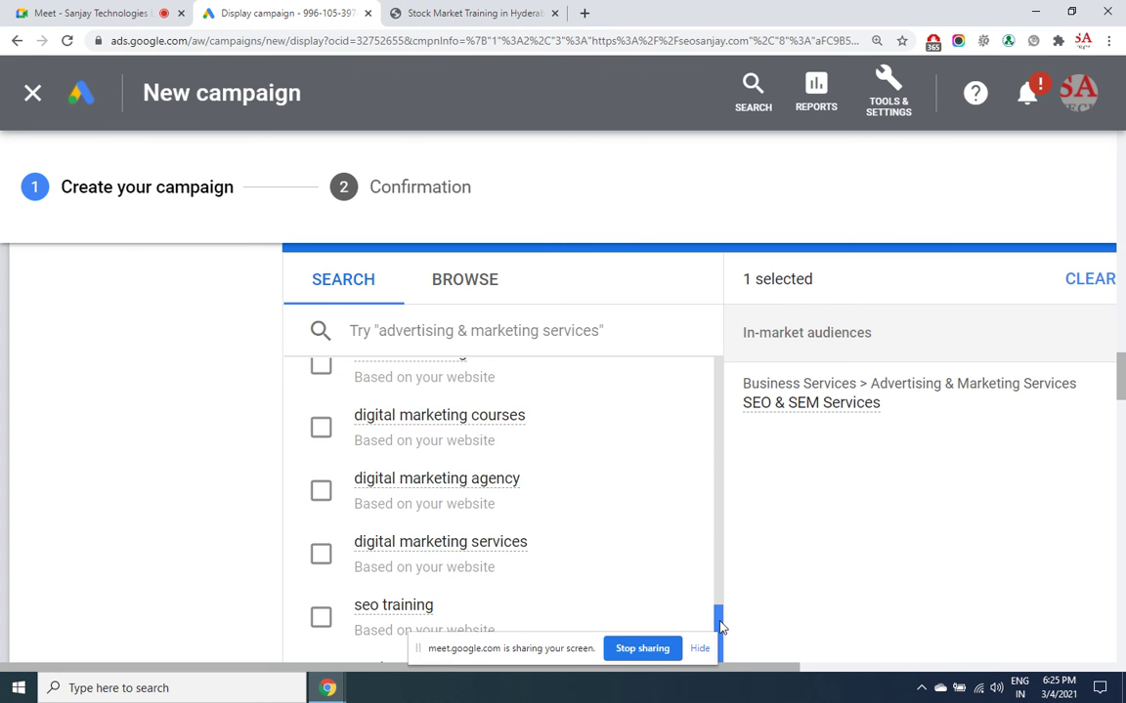
key(ctrl+minus)
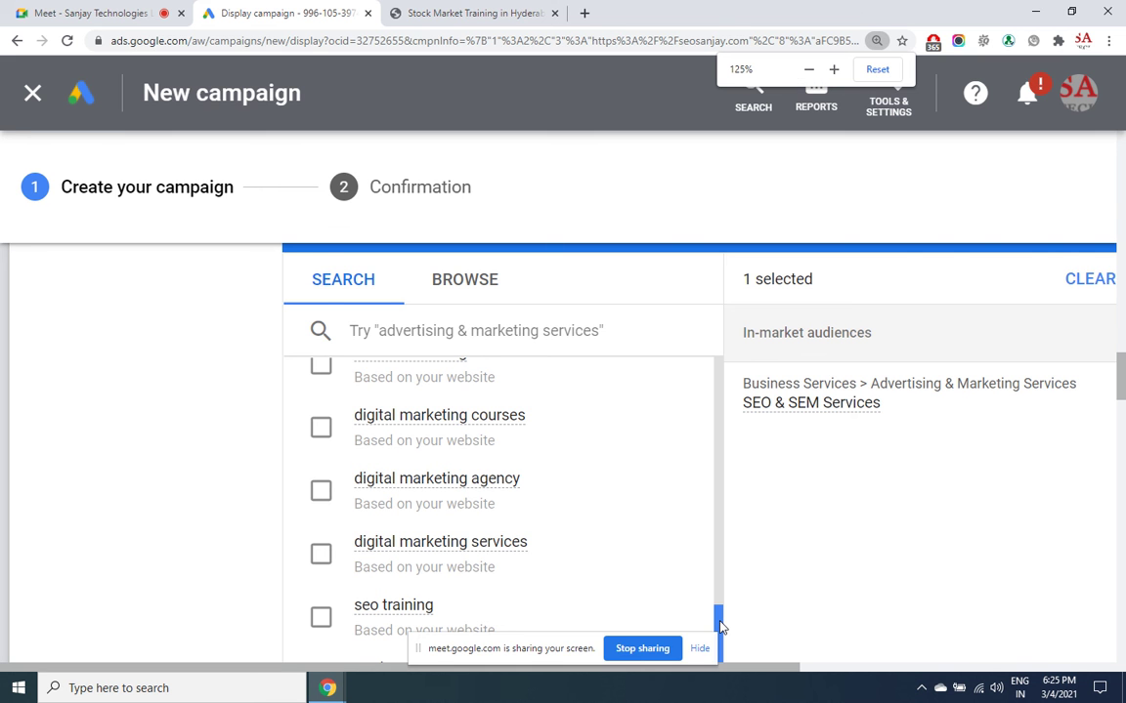
key(ctrl+minus)
key(ctrl+minus)
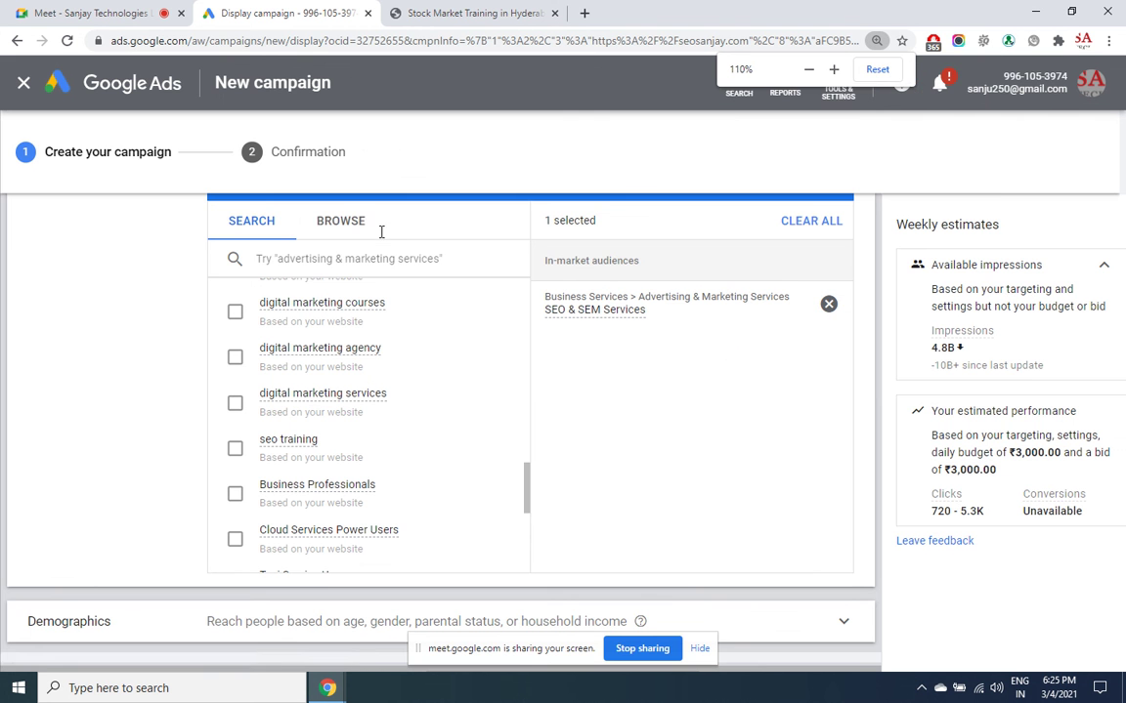
click(347, 225)
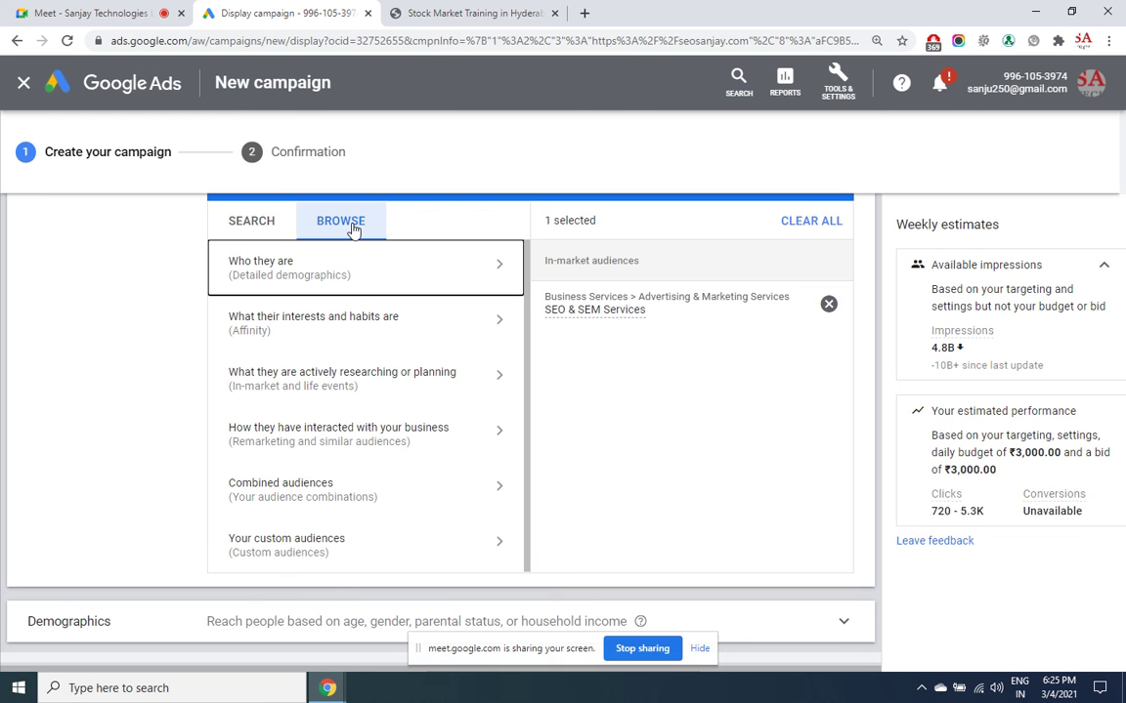
click(259, 219)
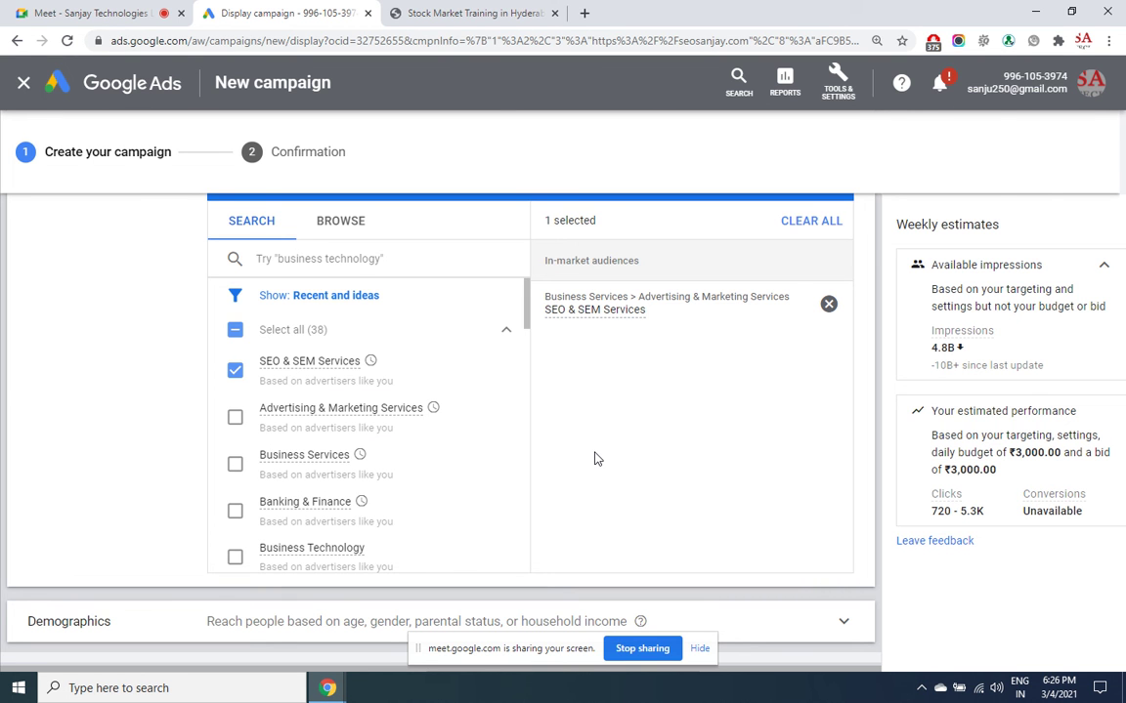
key(ctrl+0)
key(ctrl+minus)
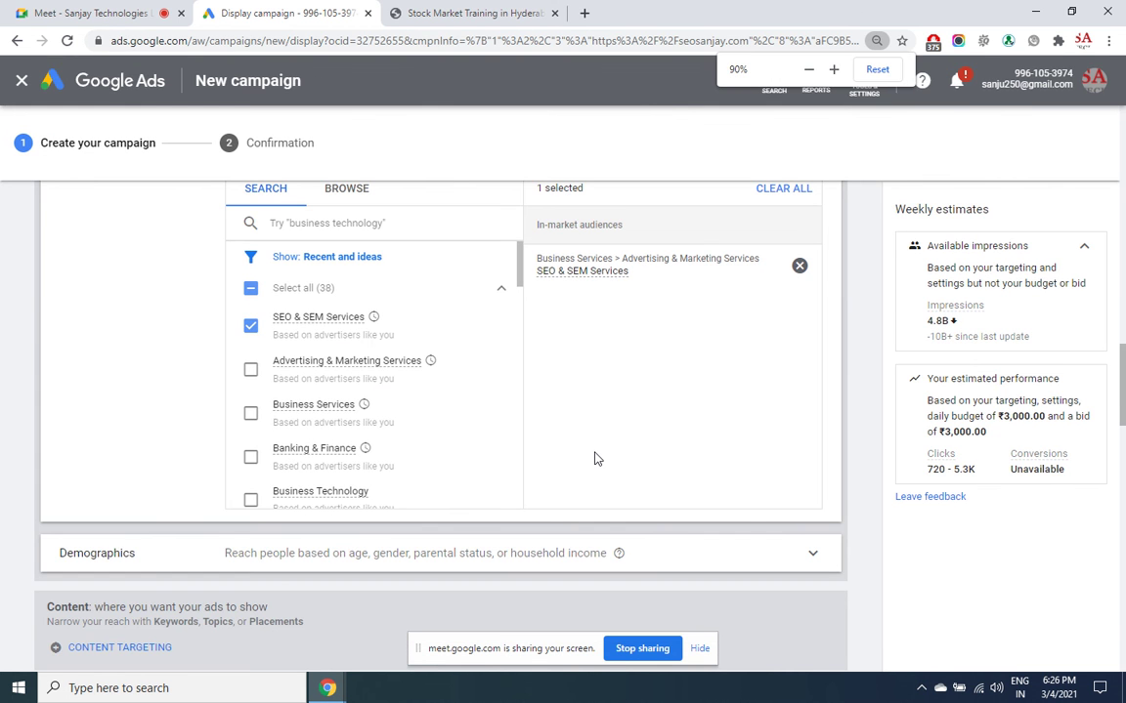
key(ctrl+minus)
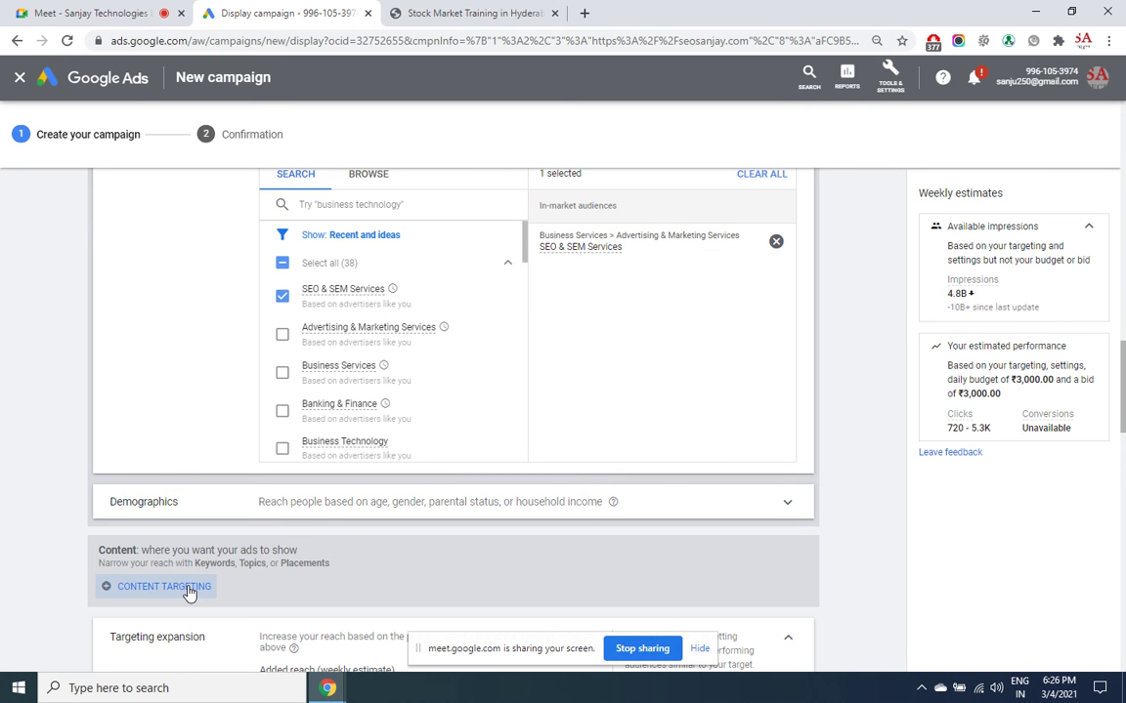
key(ctrl+0)
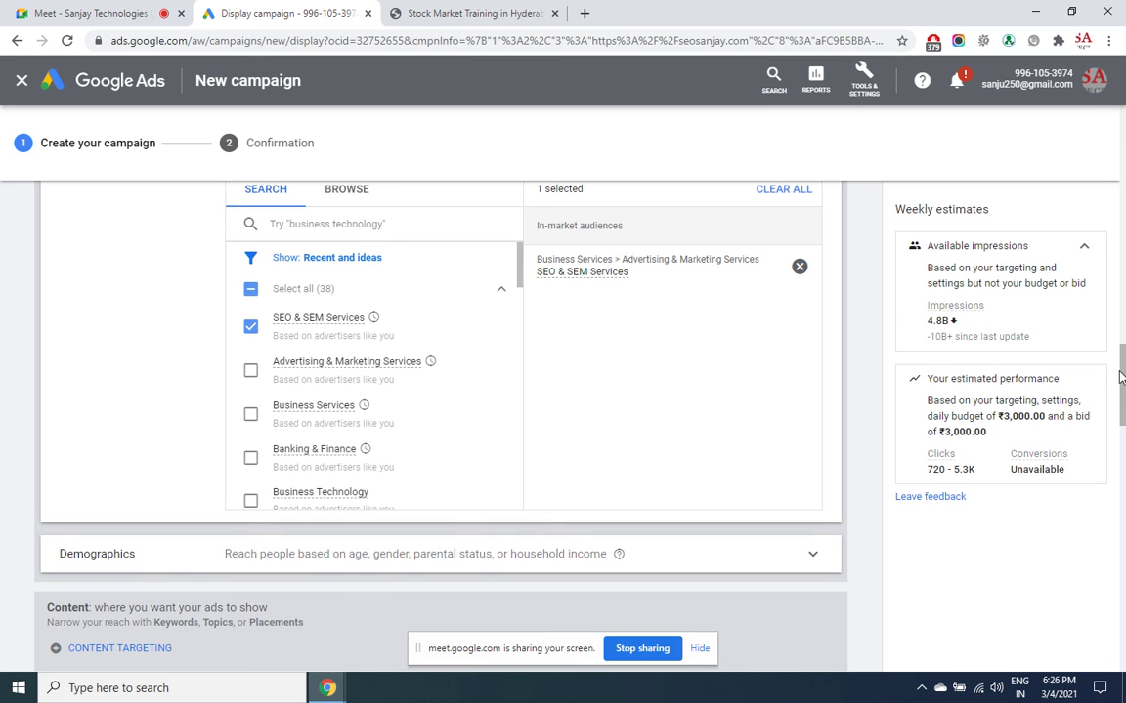
drag(1120, 376, 1121, 409)
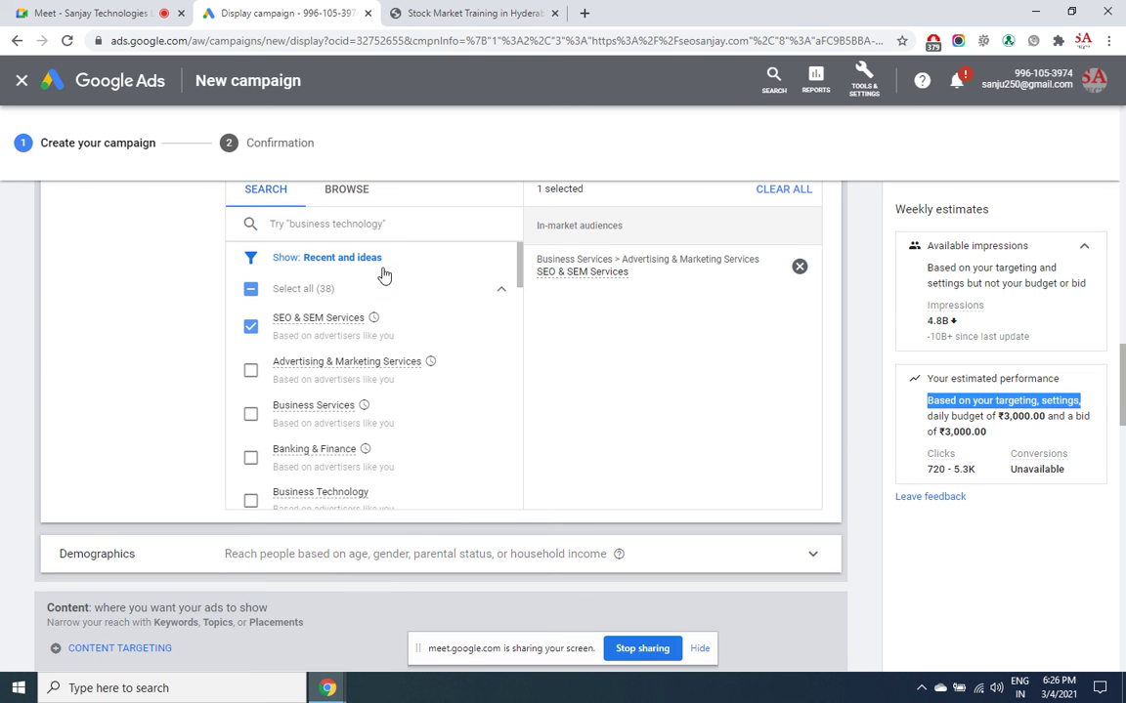
- Examine the details of the selected SEO & SEM Services audience and the targeting sections below the audience list
mouse_move(582, 278)
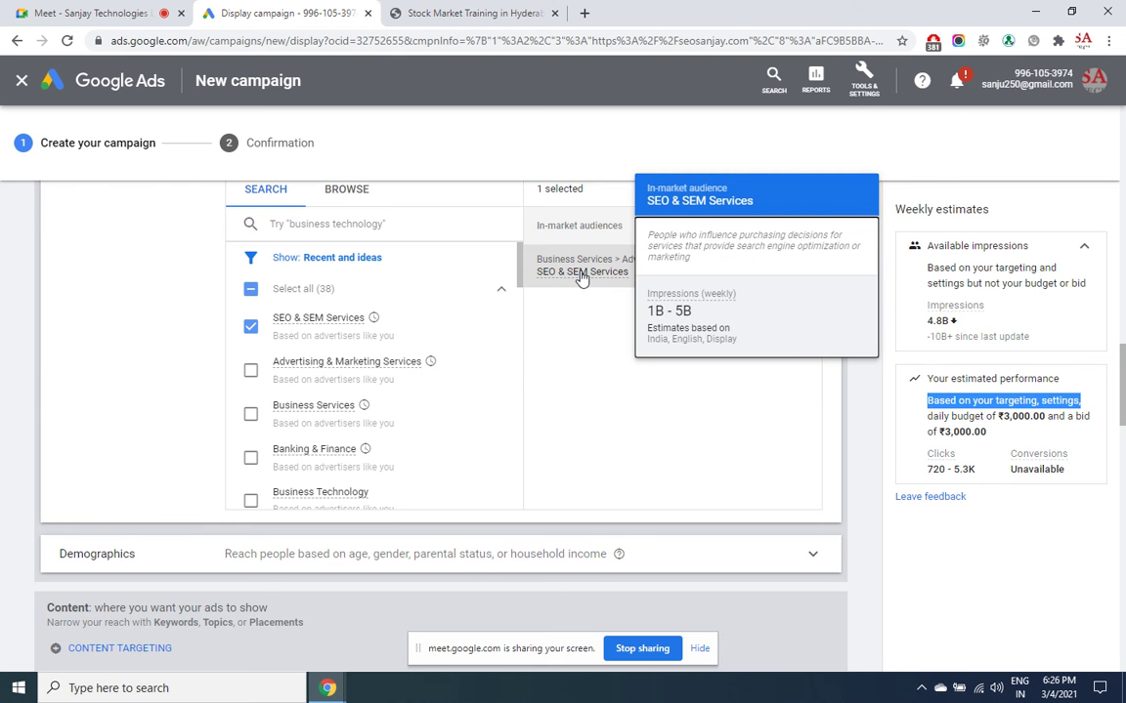
key(ctrl+plus)
key(ctrl+plus)
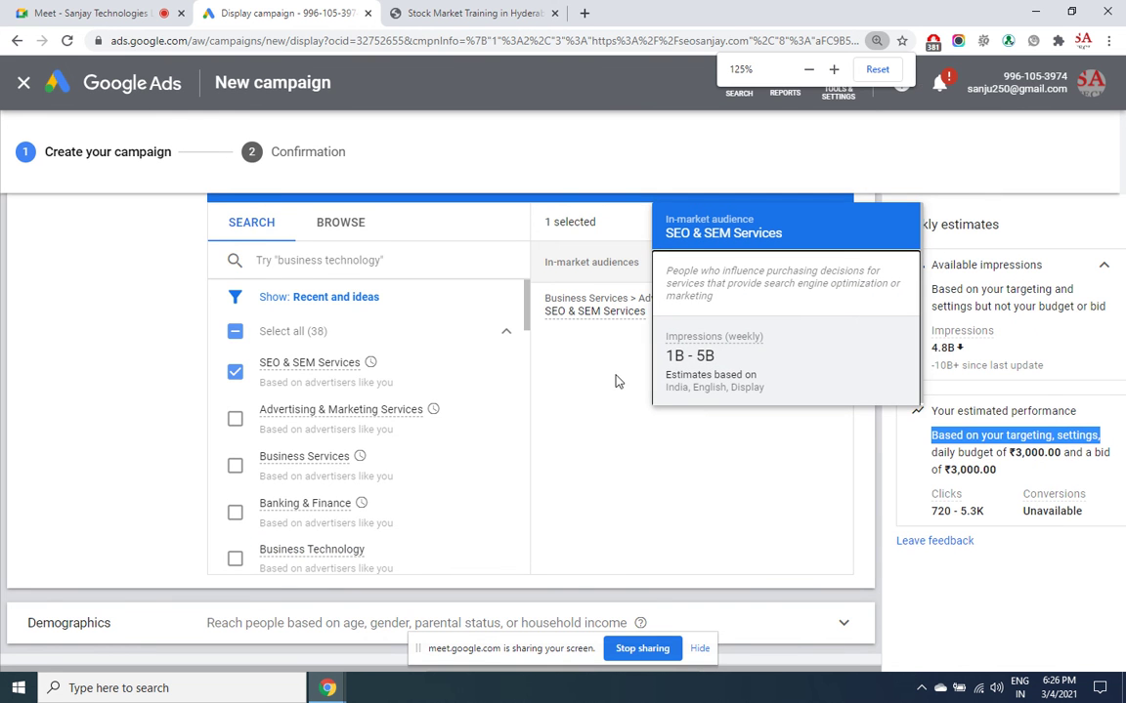
key(ctrl+plus)
scroll(600, 395, down, 1)
scroll(600, 395, down, 2)
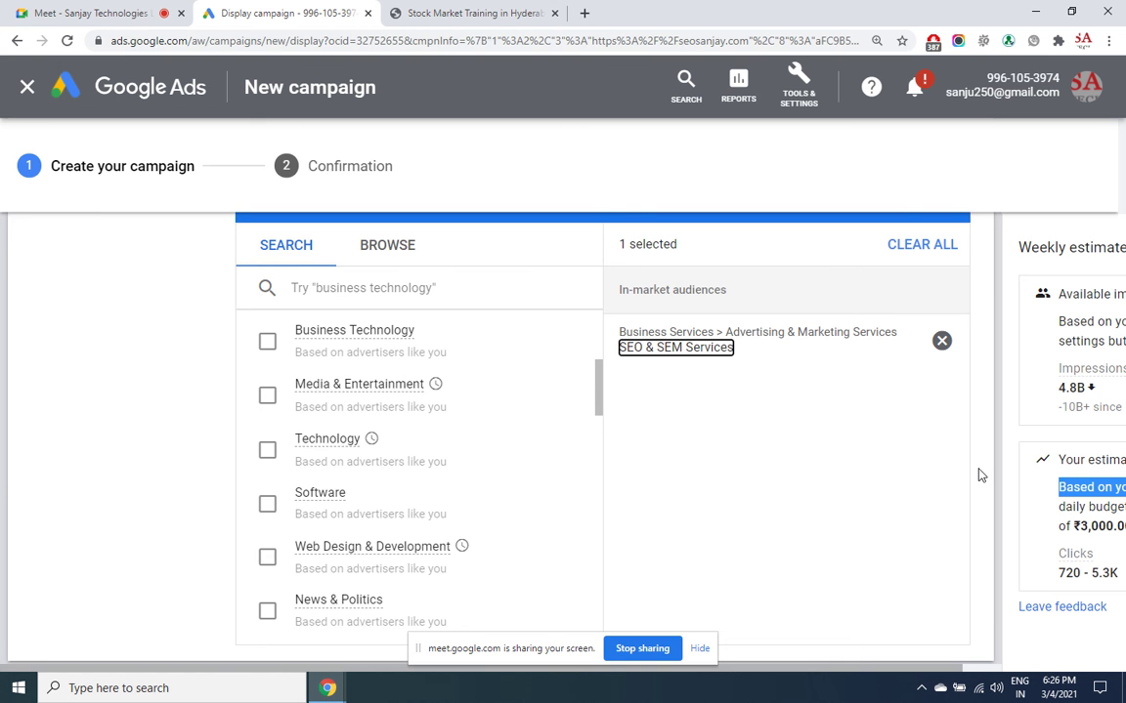
scroll(981, 475, down, 1)
scroll(981, 475, down, 5)
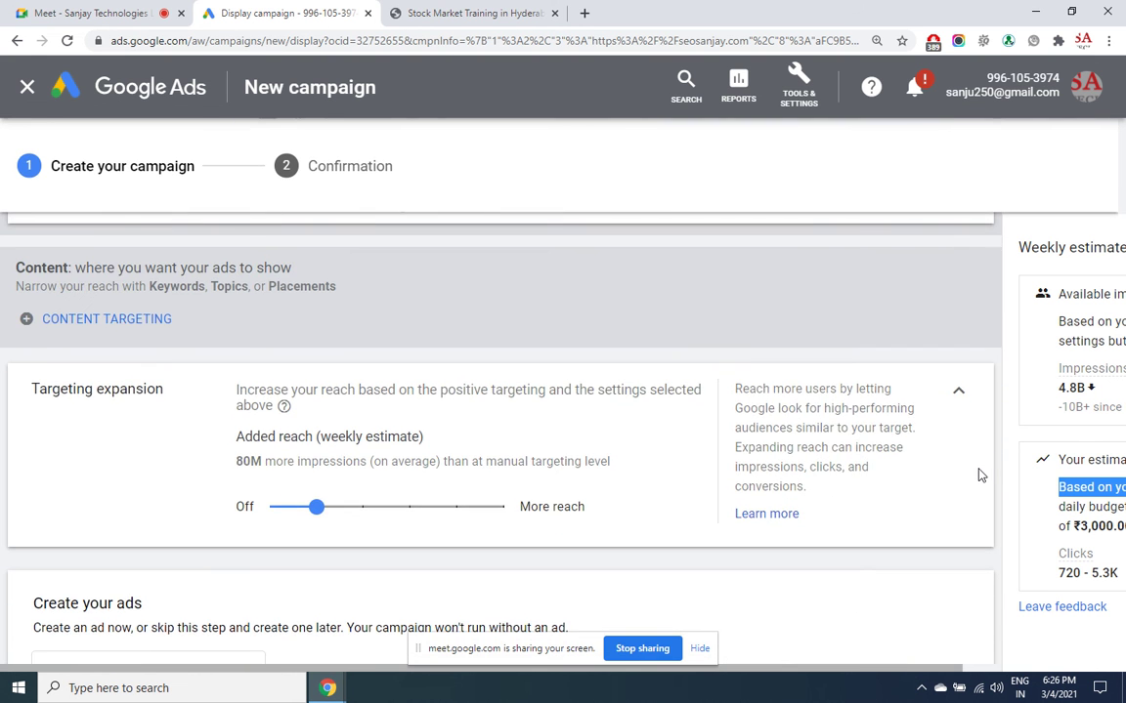
- Expand the demographics targeting and restrict gender to Male by excluding Female and Unknown
scroll(981, 475, up, 2)
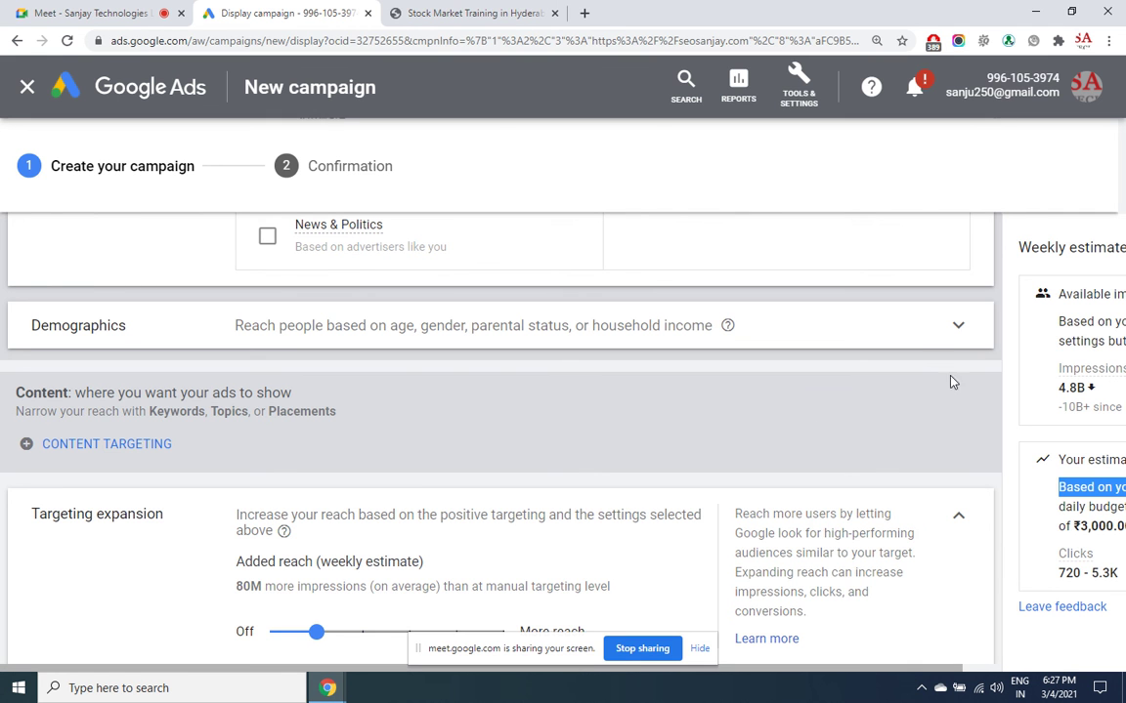
click(958, 331)
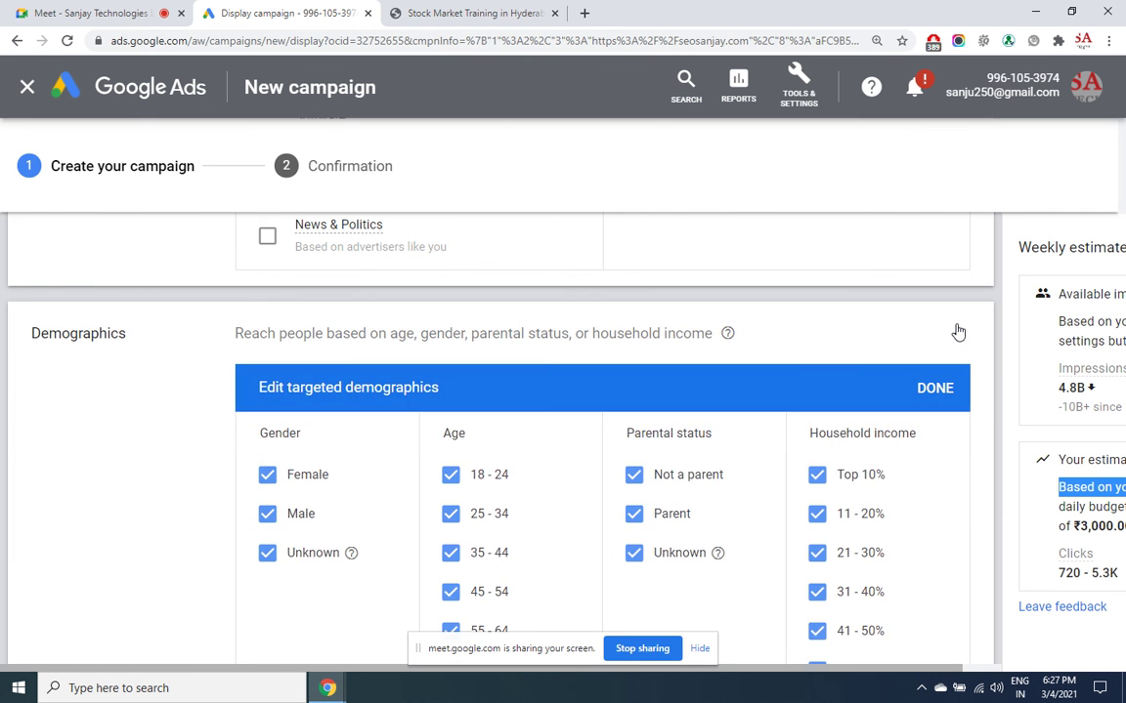
click(277, 559)
click(268, 476)
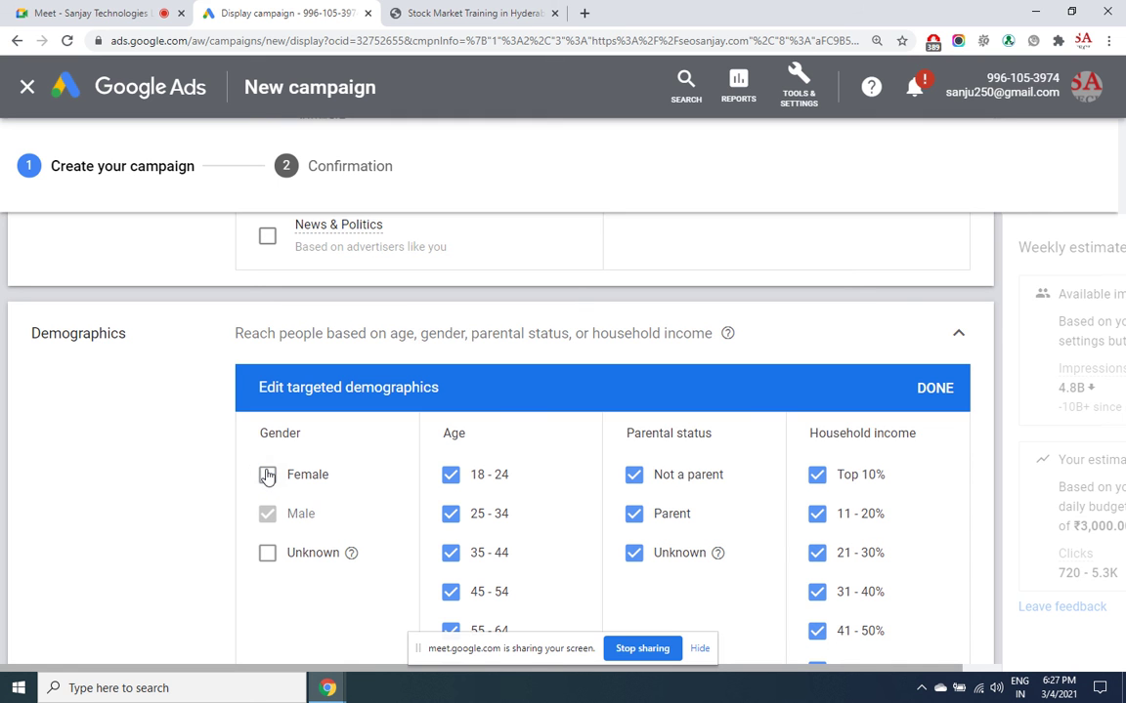
- Limit the targeted ages to 18 - 44 by excluding 45 - 54, 55 - 64, 65+ and Unknown
click(452, 593)
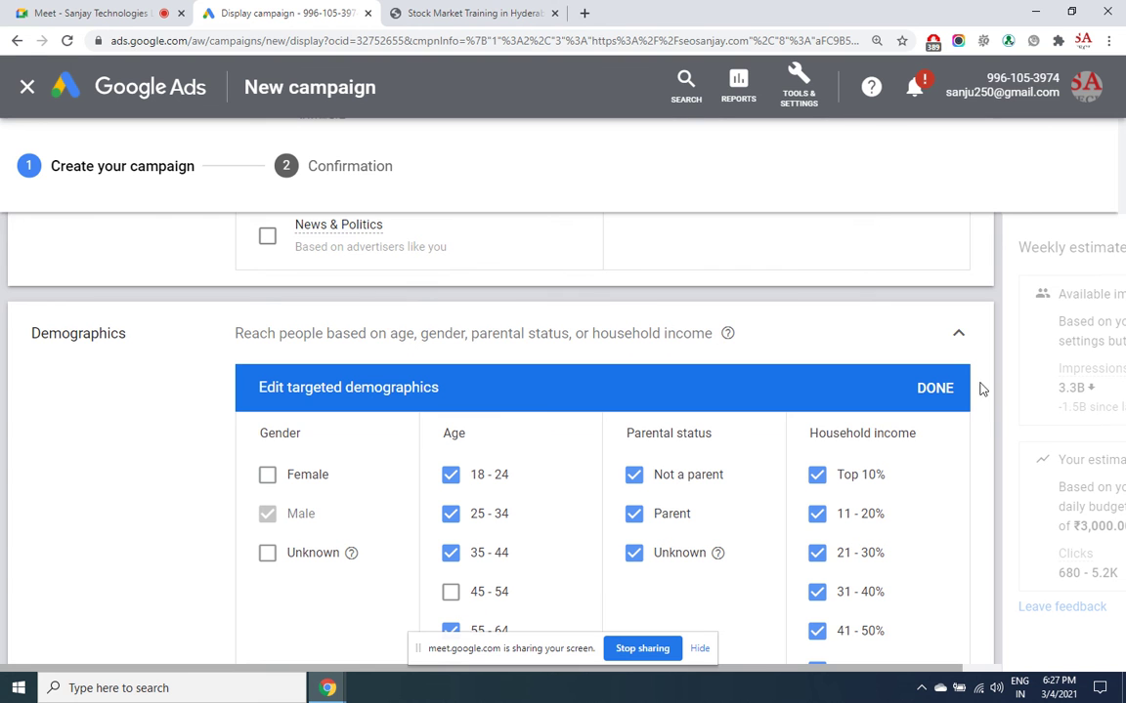
click(451, 628)
scroll(964, 414, down, 3)
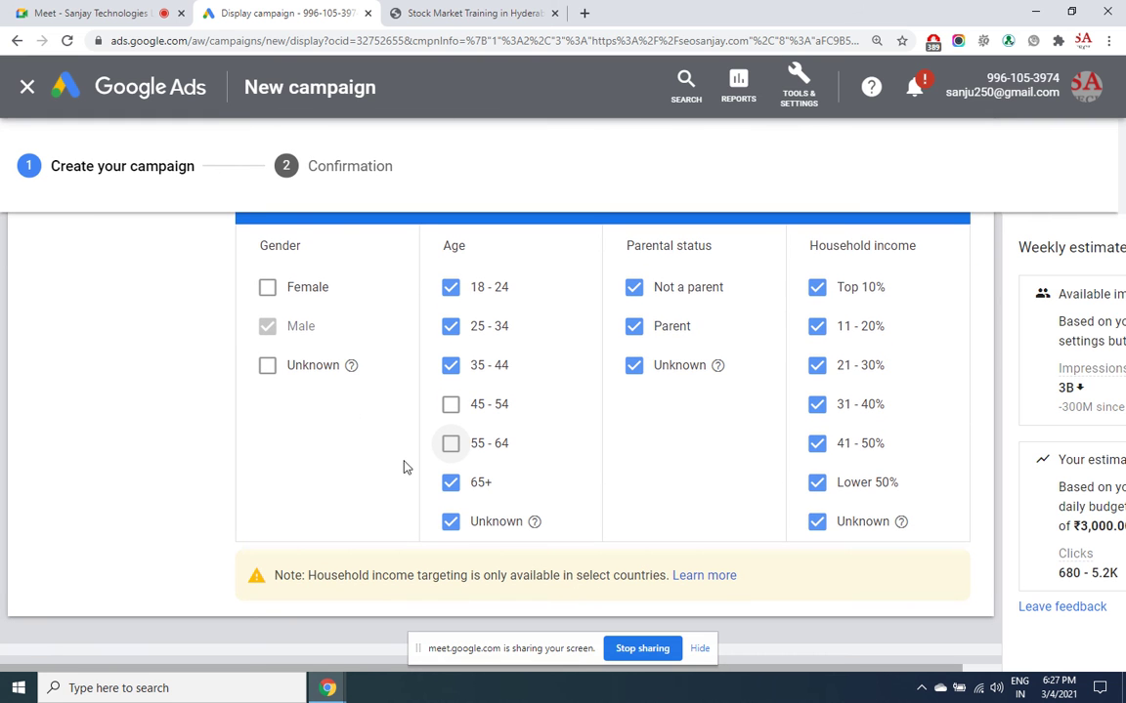
click(449, 484)
click(449, 522)
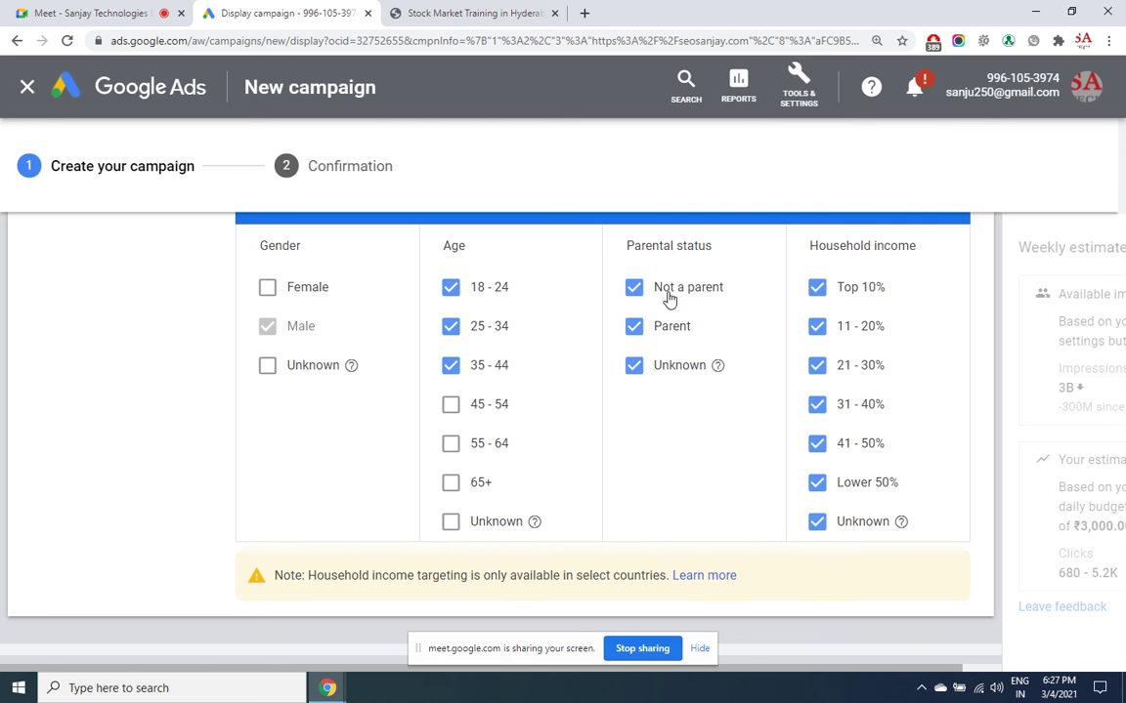
- Restrict the parental status targeting to Not a parent by excluding Parent and Unknown
click(635, 366)
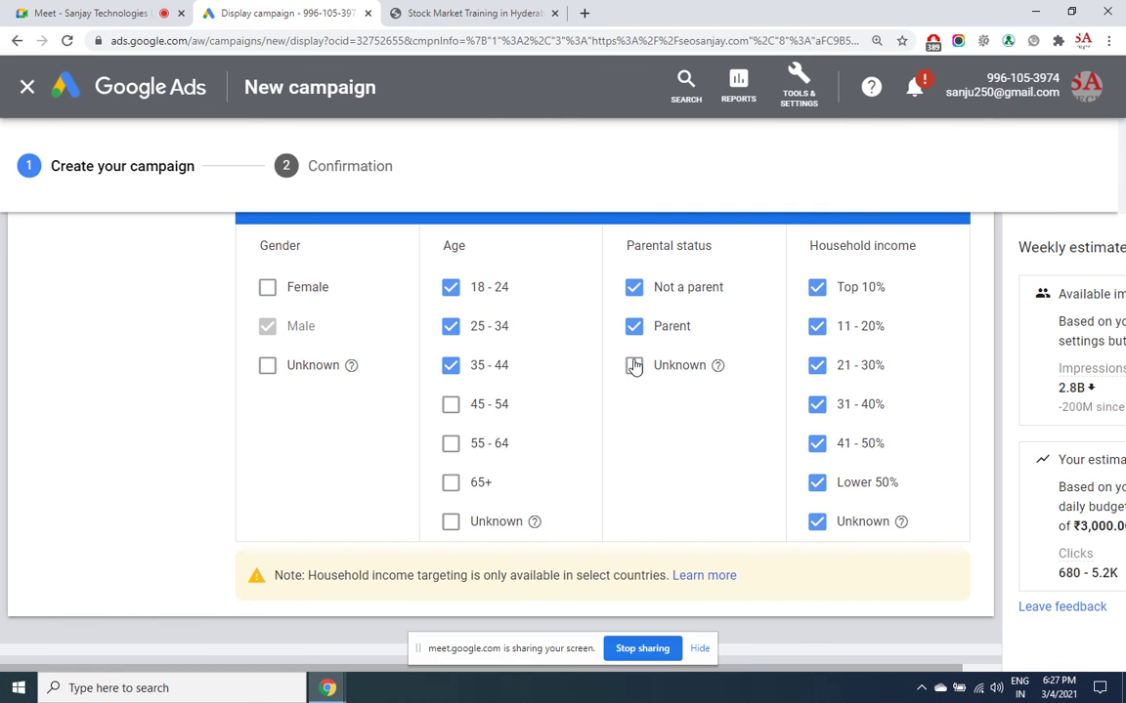
click(633, 328)
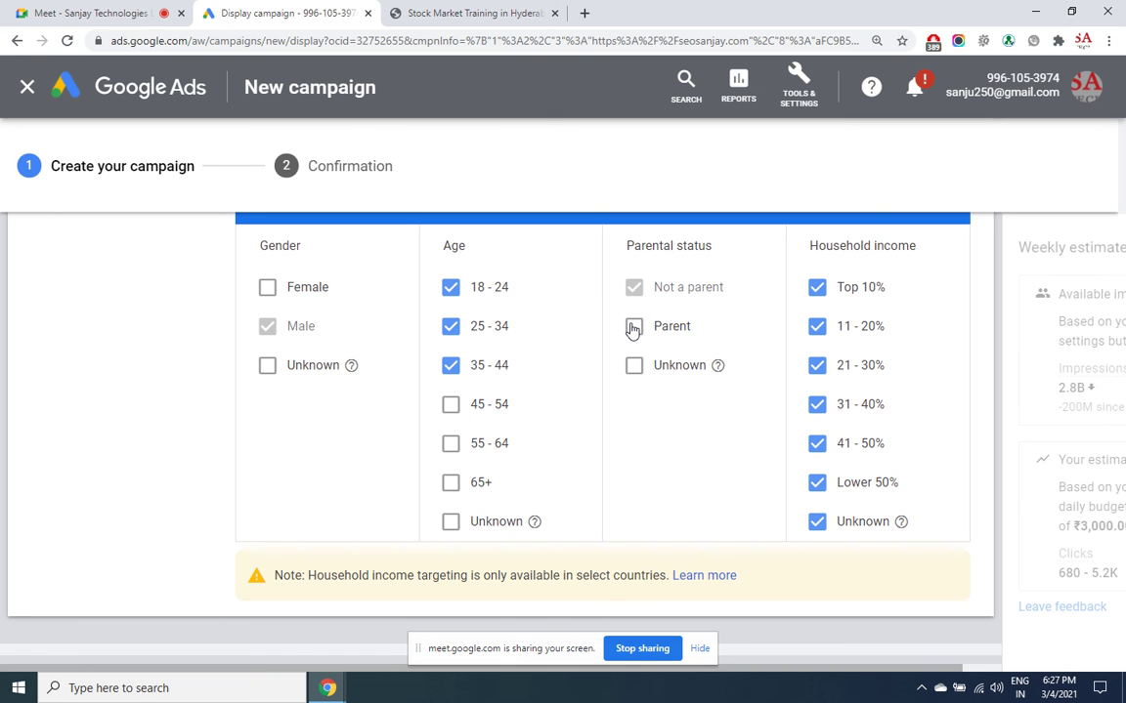
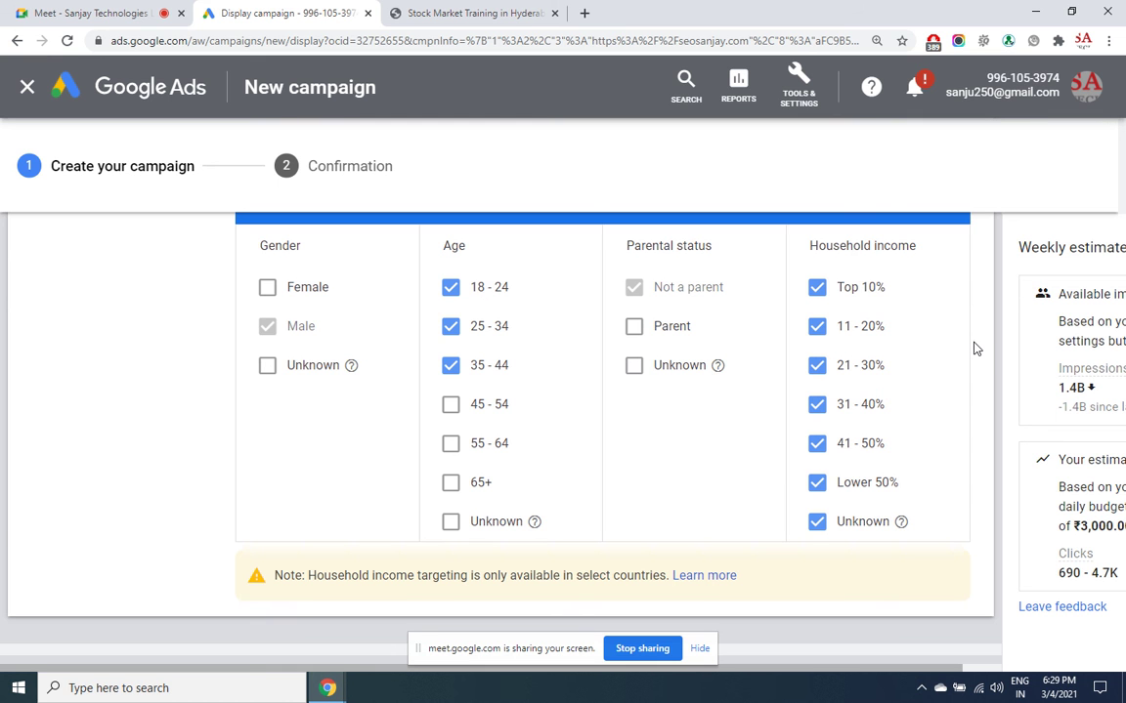
key(ctrl+minus)
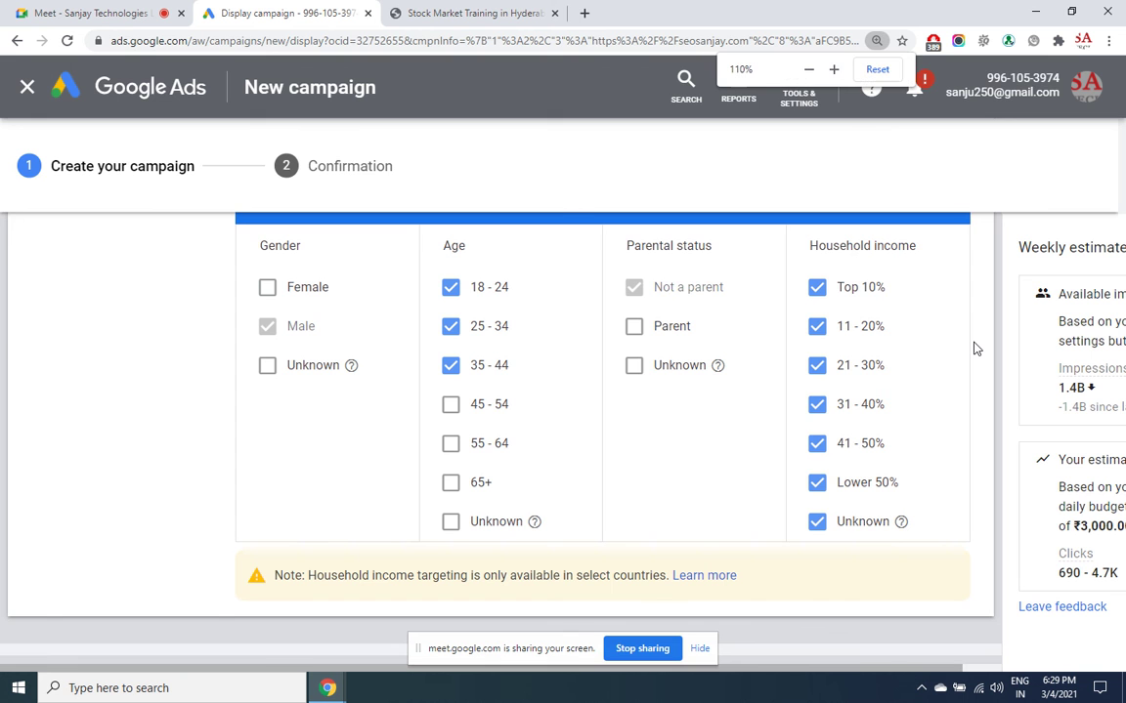
key(ctrl+minus)
key(ctrl+minus)
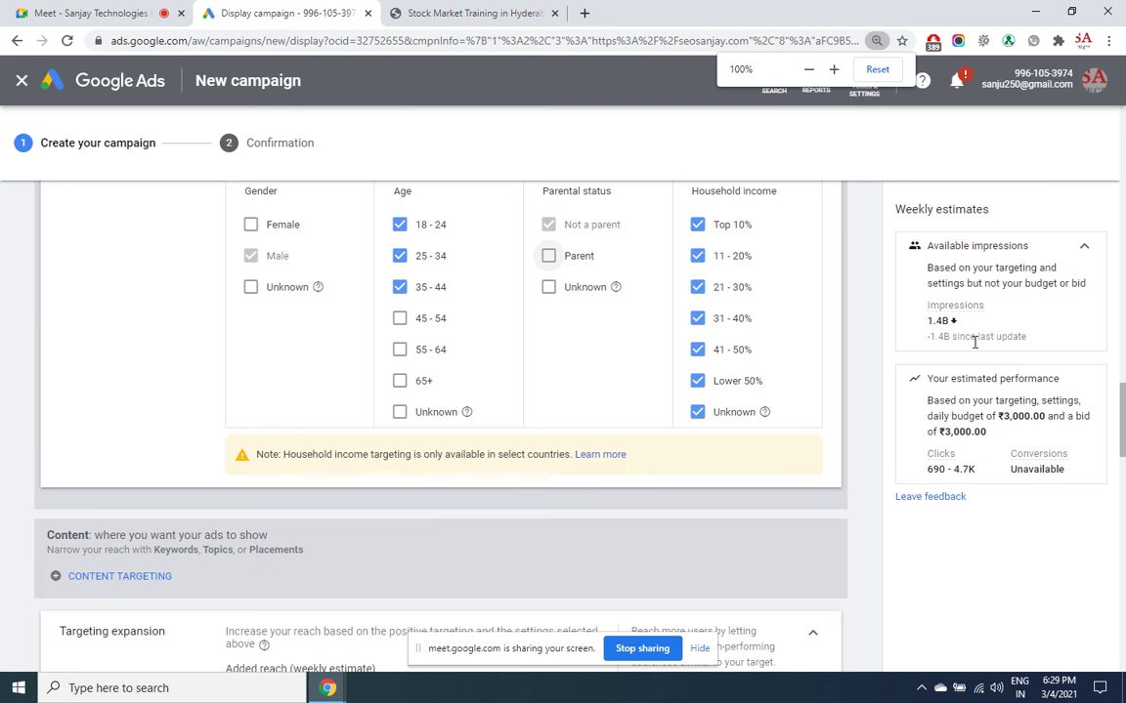
key(ctrl+plus)
key(ctrl+plus)
key(ctrl+plus)
- Add keyword content targeting with the keywords stock market training, share market training and intraday trading
scroll(974, 348, down, 3)
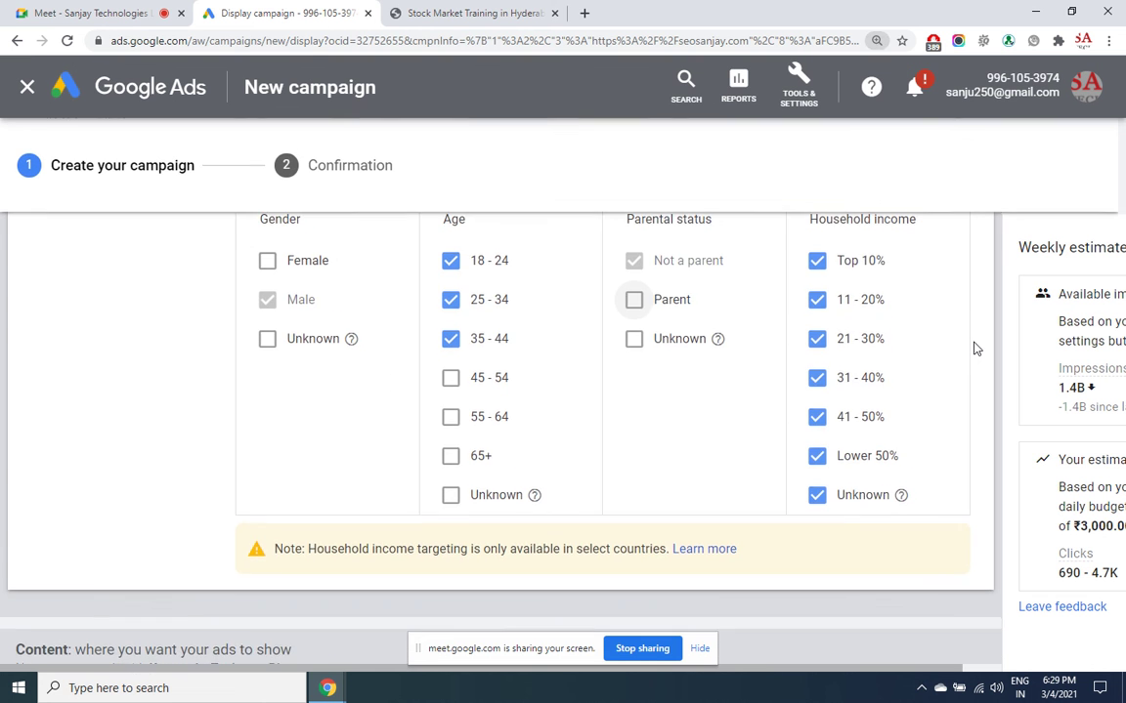
scroll(974, 348, down, 3)
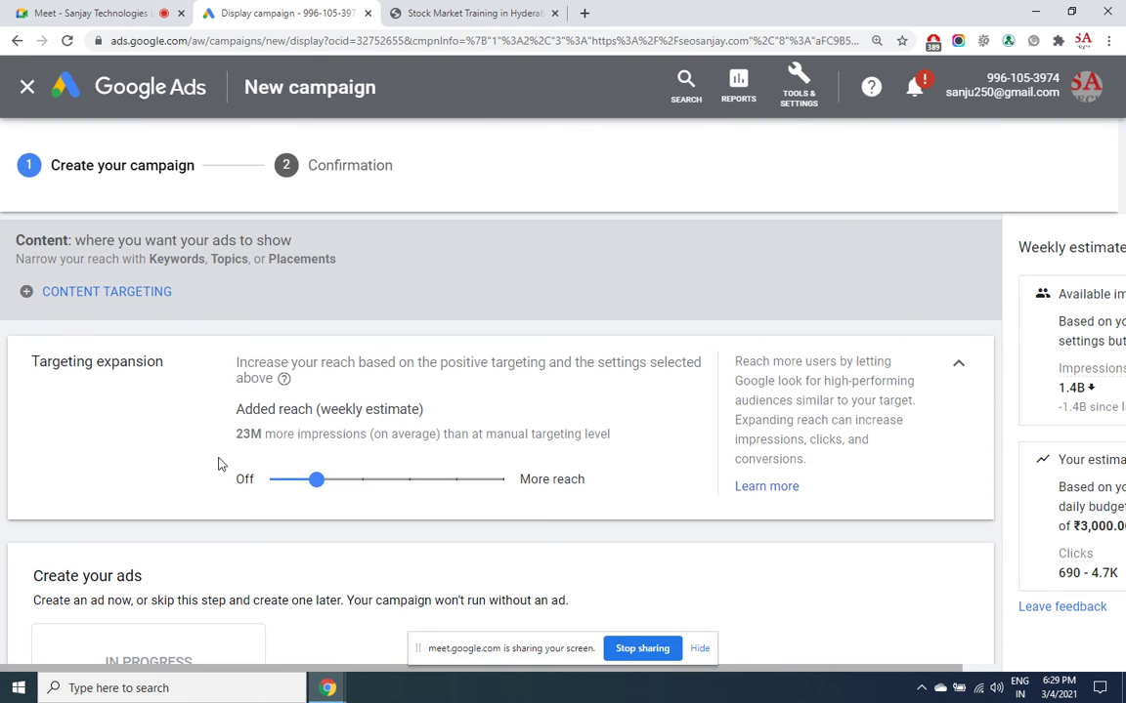
click(147, 295)
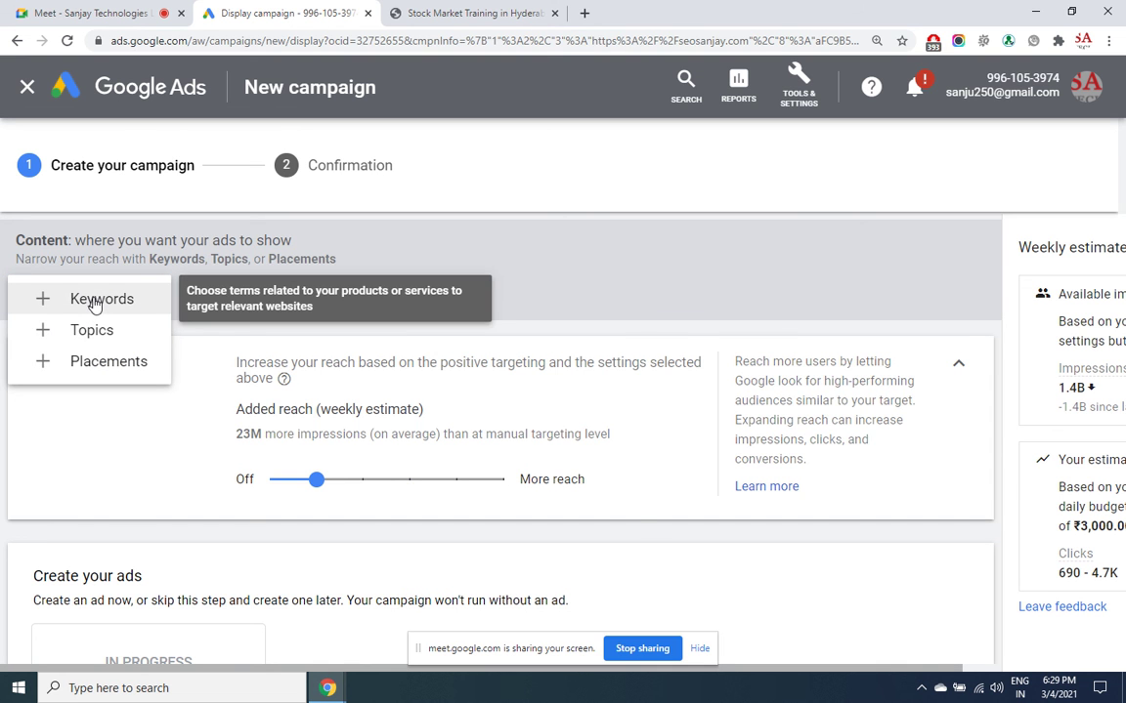
click(95, 303)
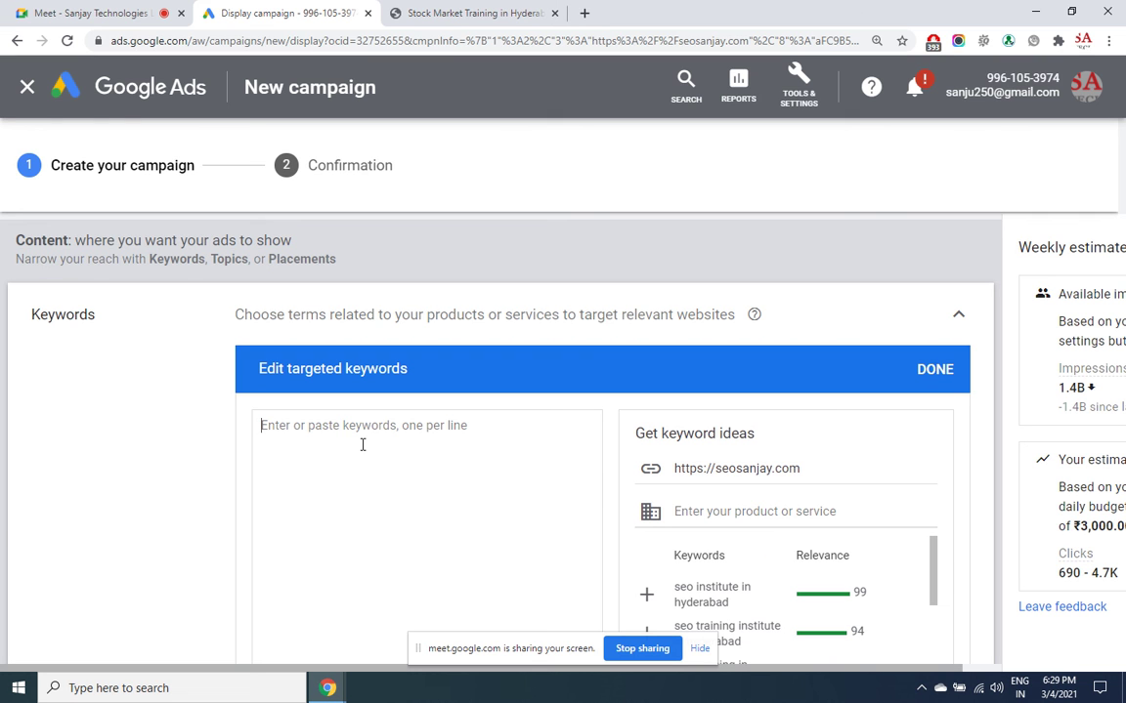
text(stock market training)
key(Return)
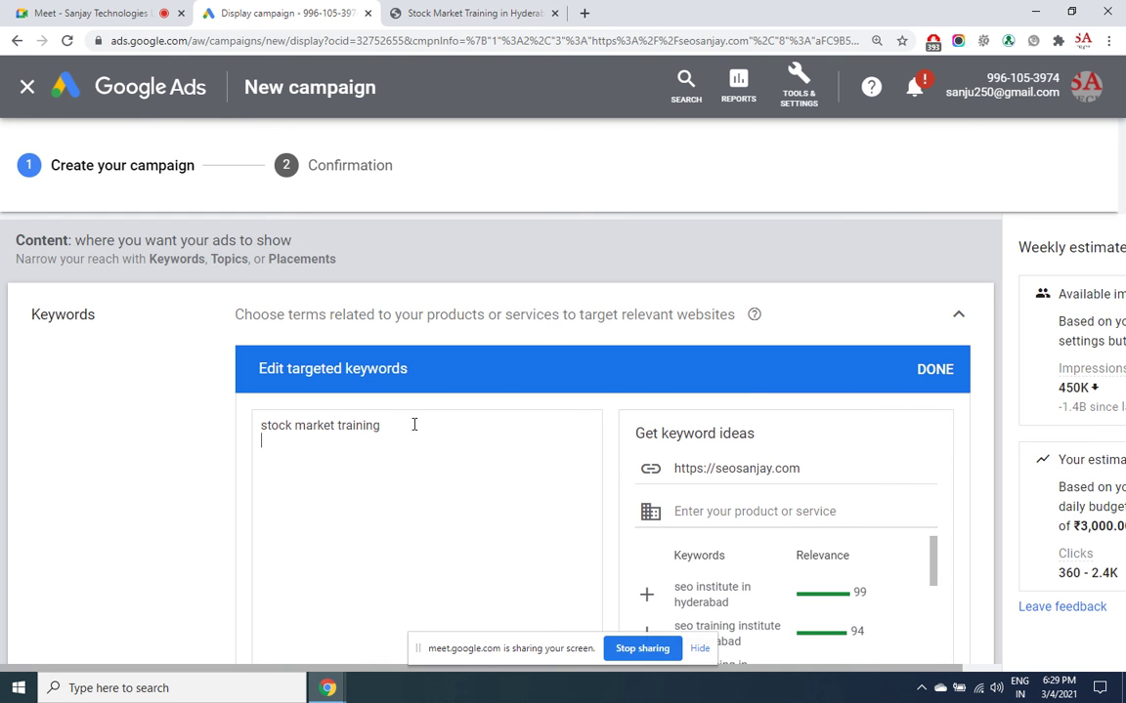
text(share market training)
key(Return)
text(intraday trading)
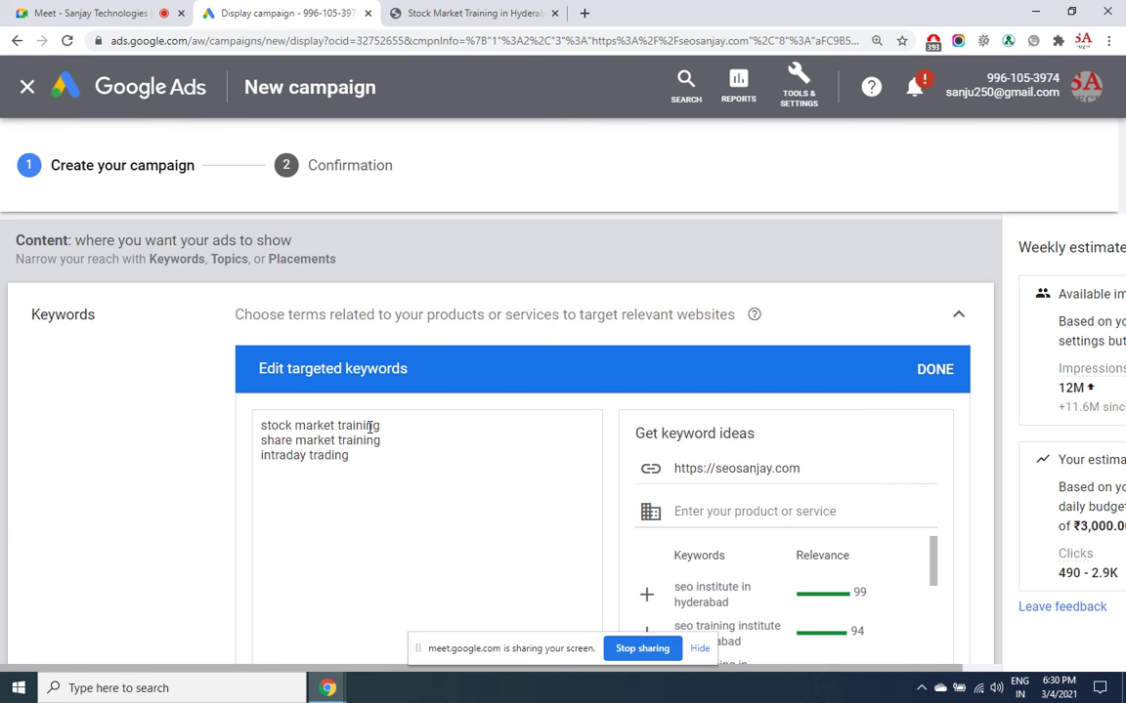
click(933, 371)
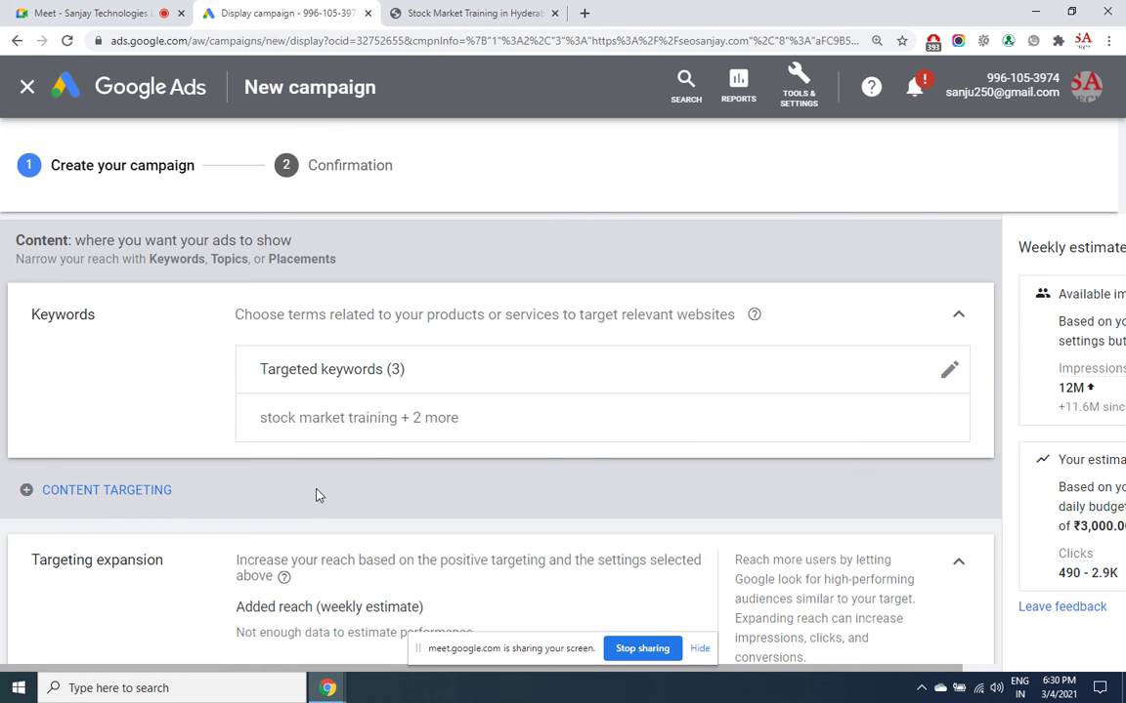
- Add topic content targeting and search the topics for moneycontrol.com
click(106, 494)
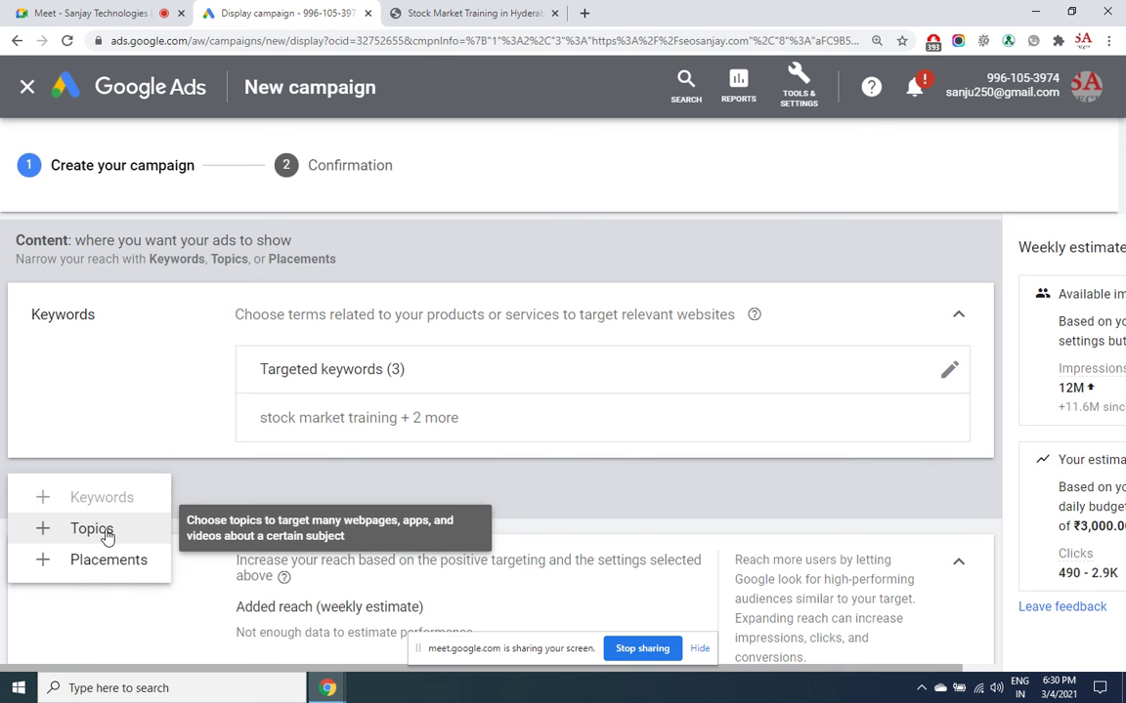
click(92, 529)
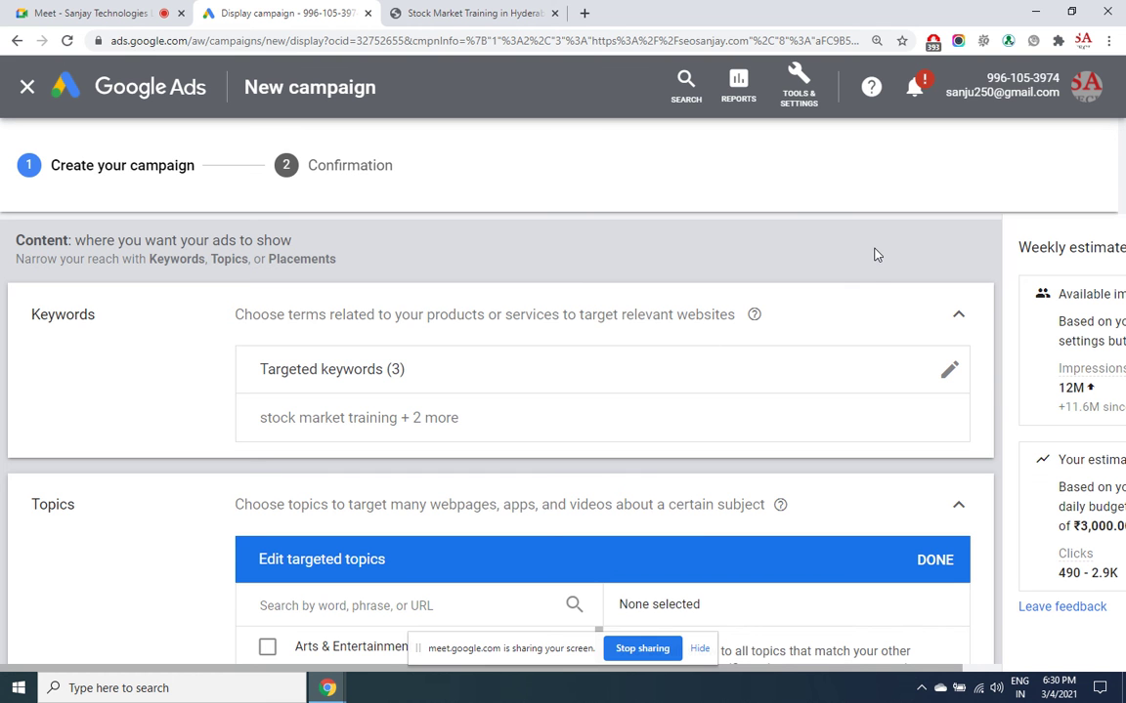
scroll(876, 256, down, 3)
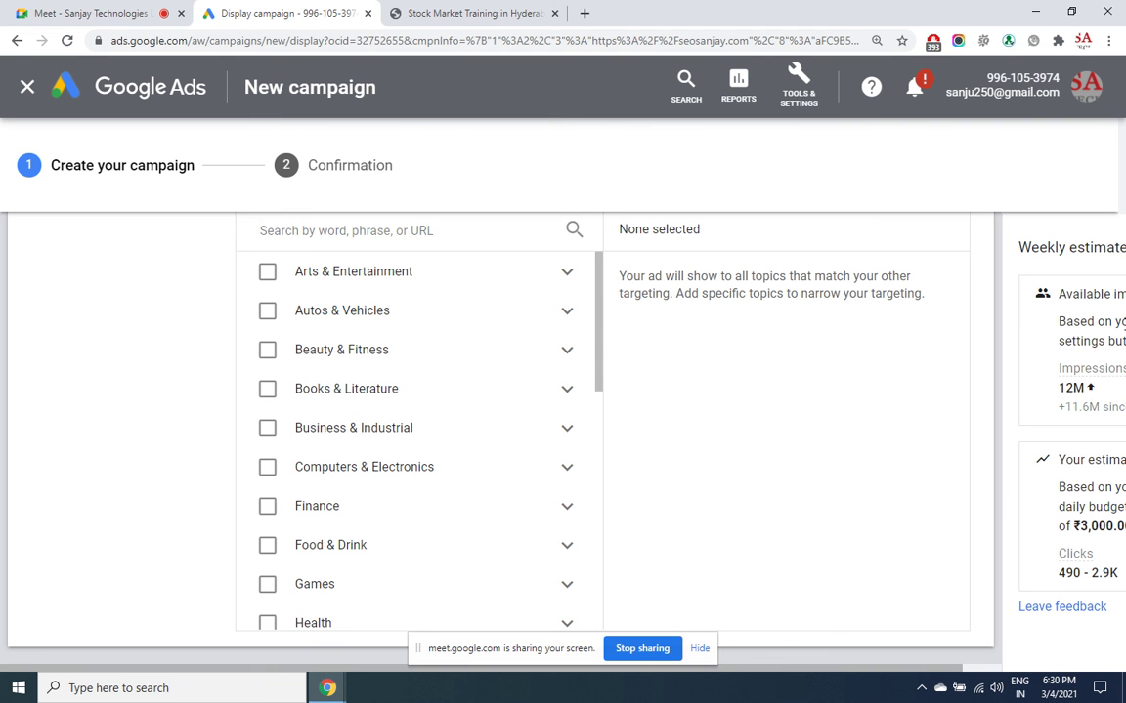
click(500, 232)
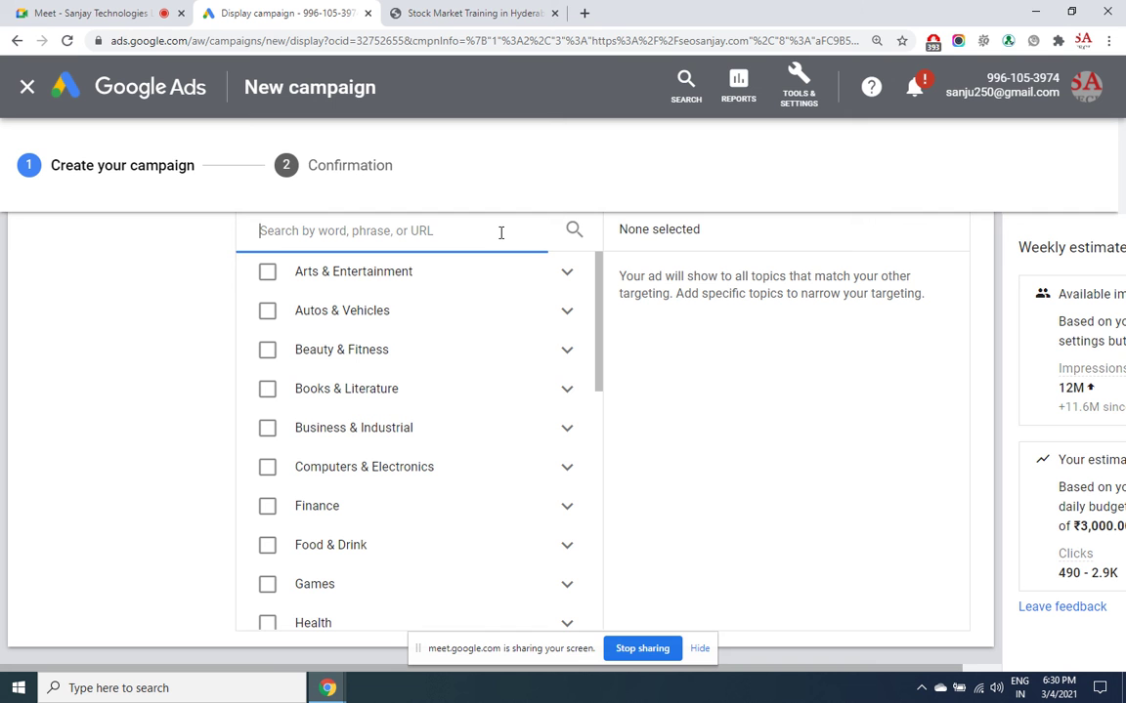
text(mone)
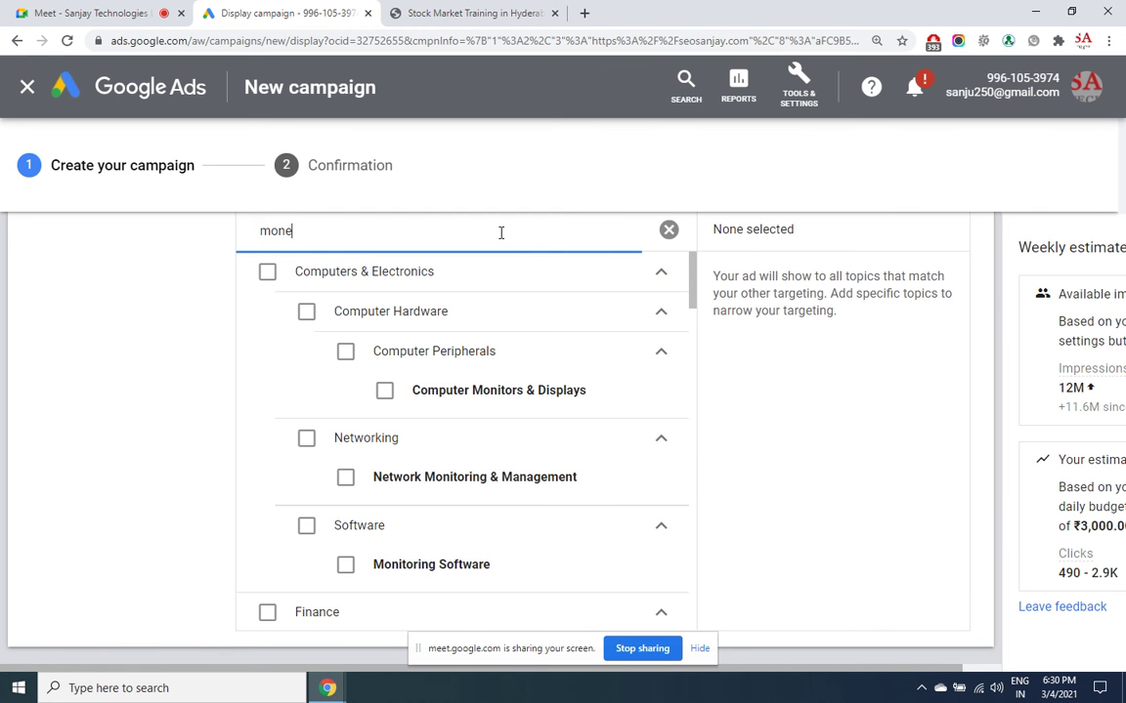
text(ycontrol.com)
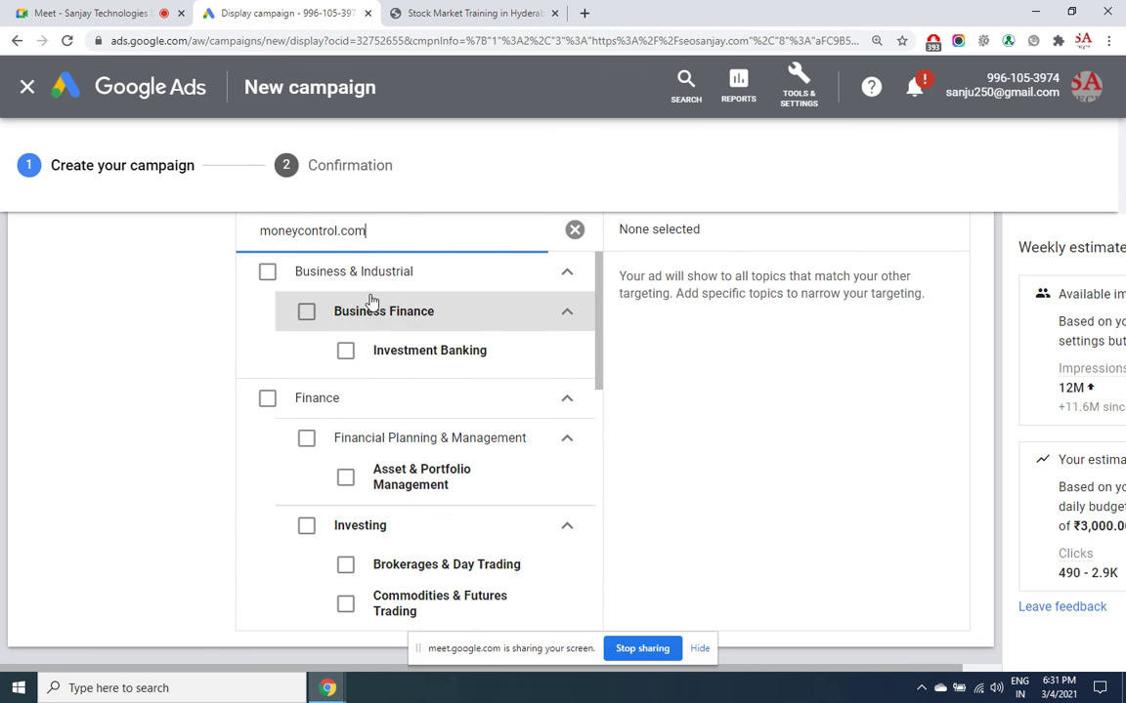
- Target the topics Business & Industrial and Asset & Portfolio Management, and clear the topic search
click(274, 283)
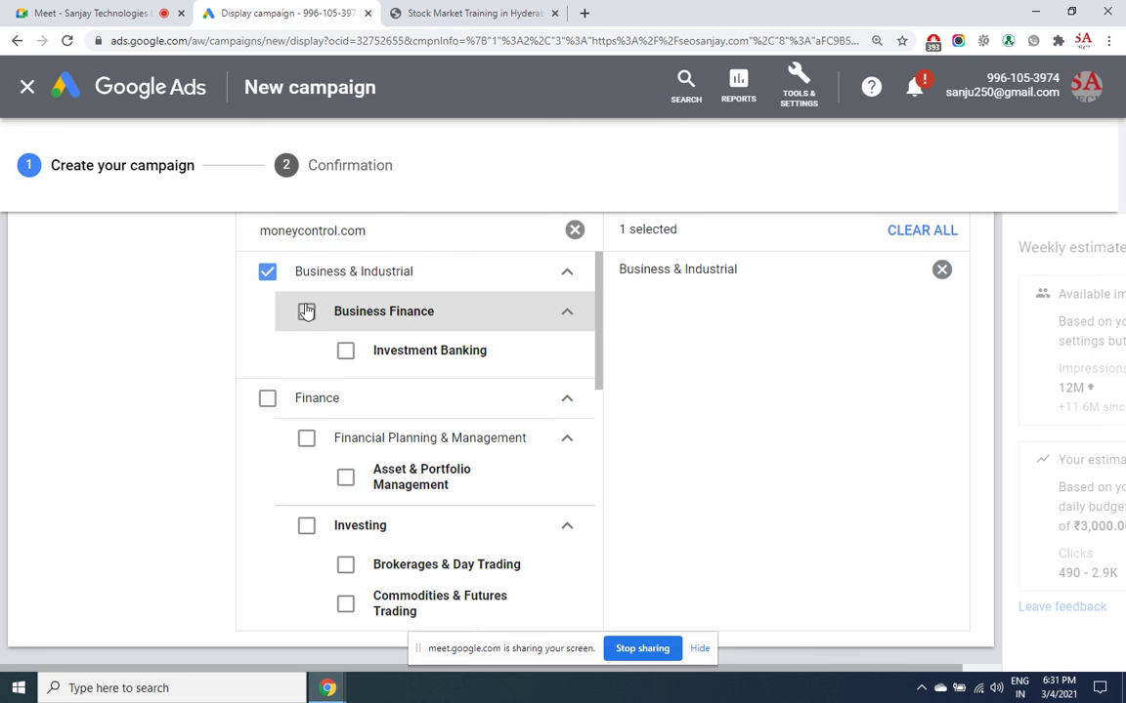
click(307, 318)
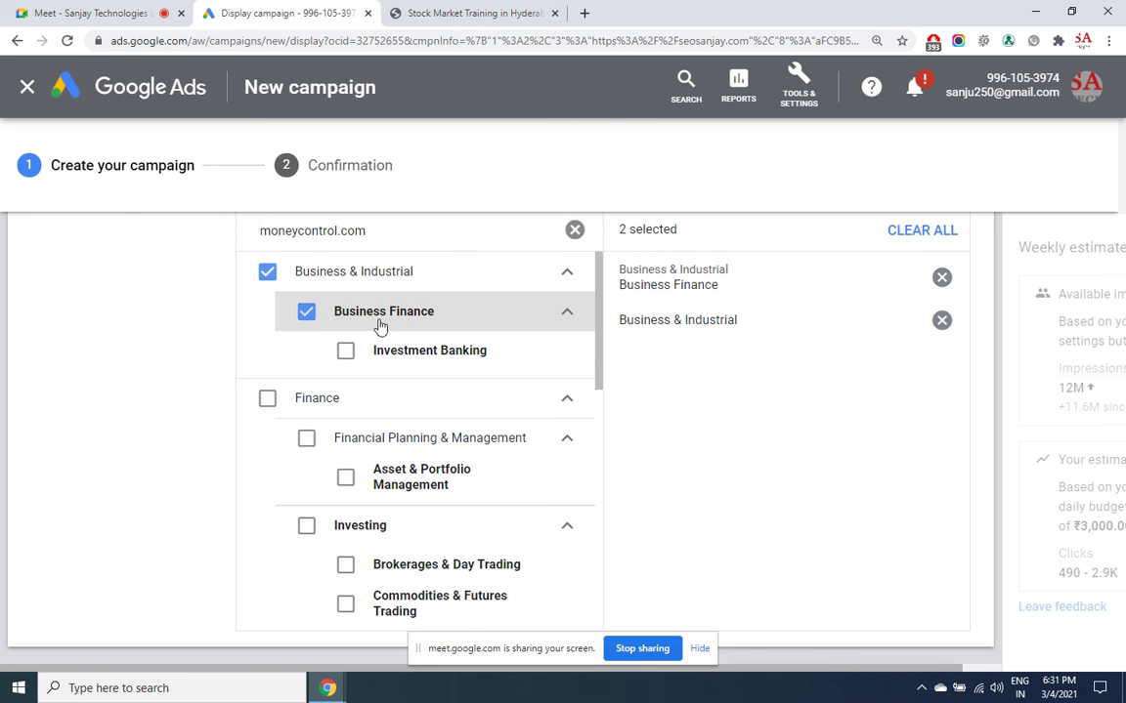
click(307, 312)
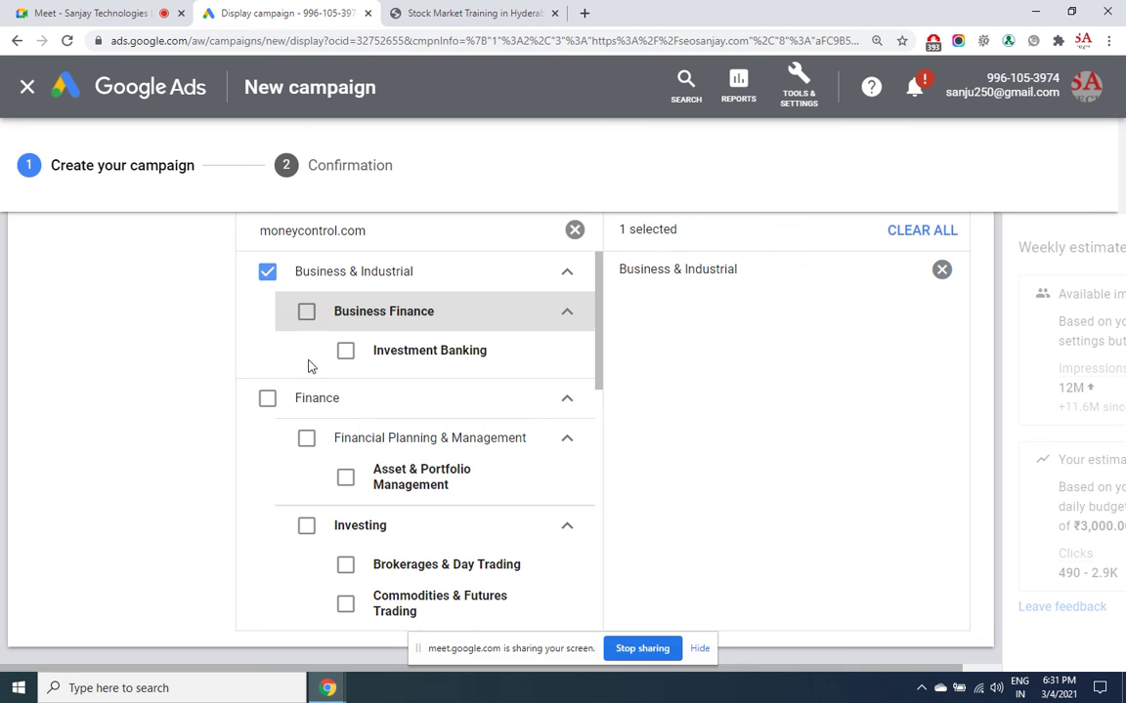
click(343, 480)
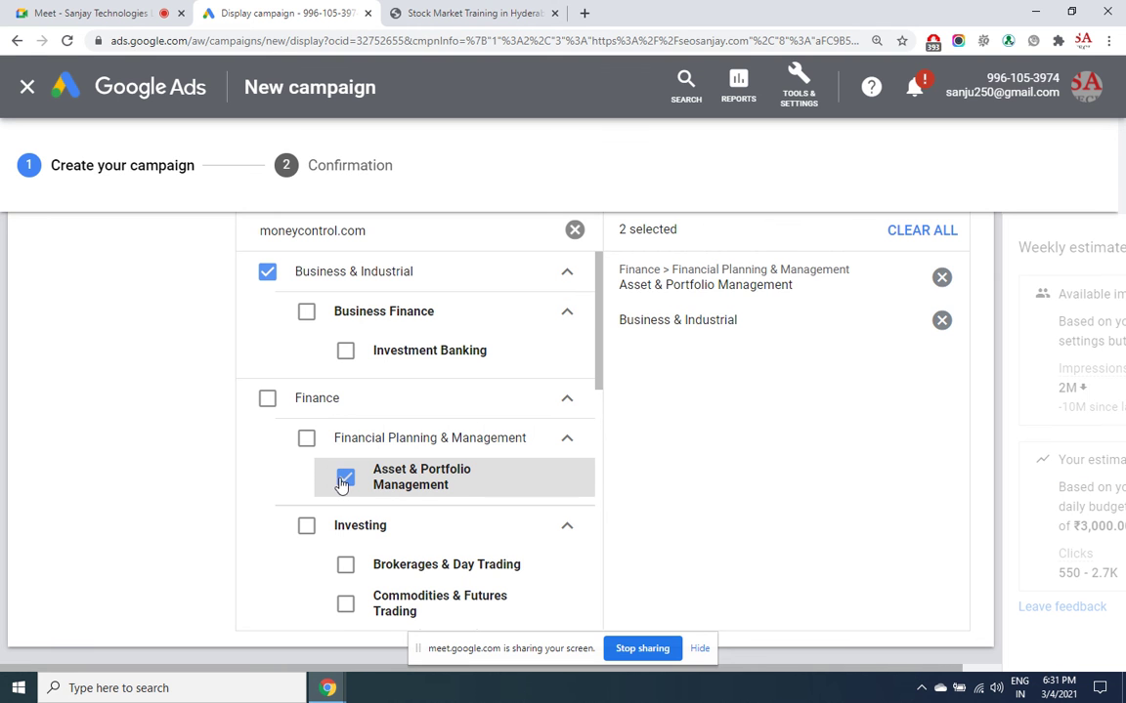
click(574, 231)
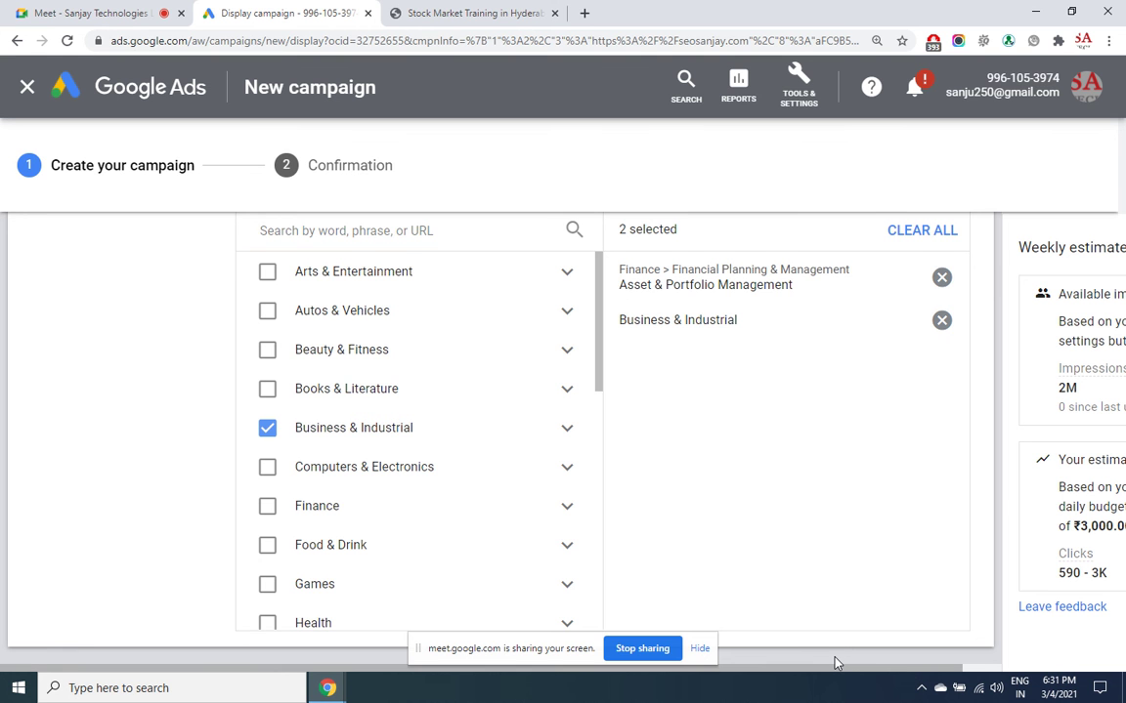
- Add placements content targeting below the topics and open its Websites category
scroll(836, 663, down, 3)
scroll(835, 662, down, 3)
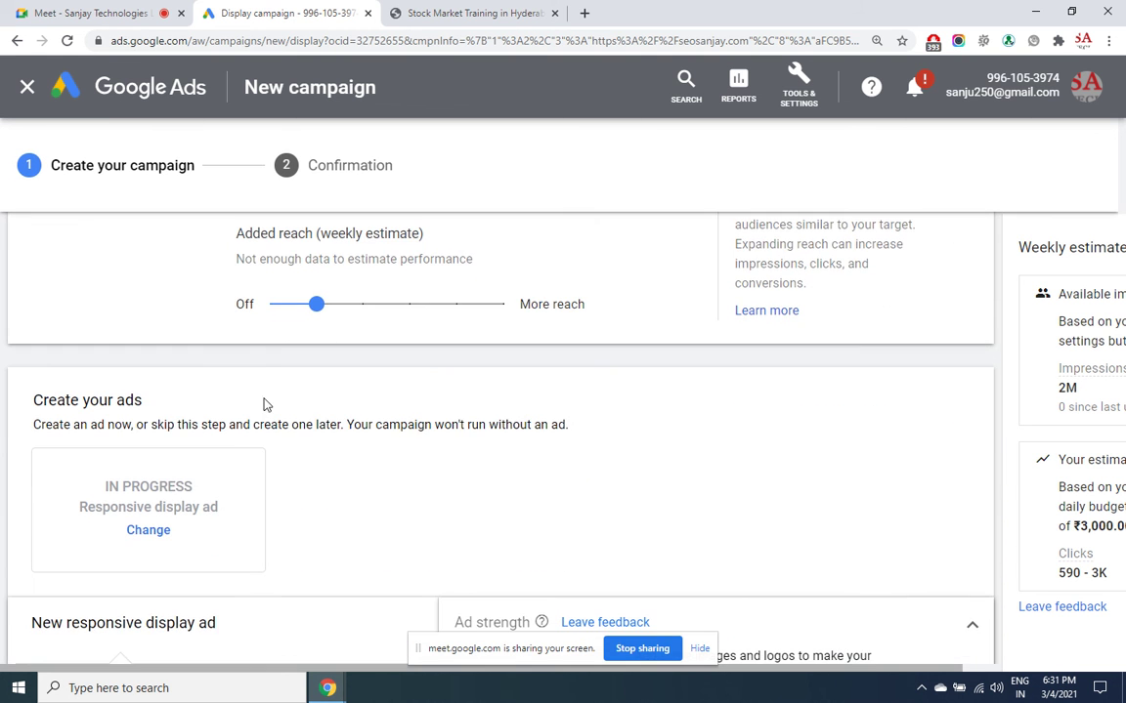
scroll(1117, 357, up, 2)
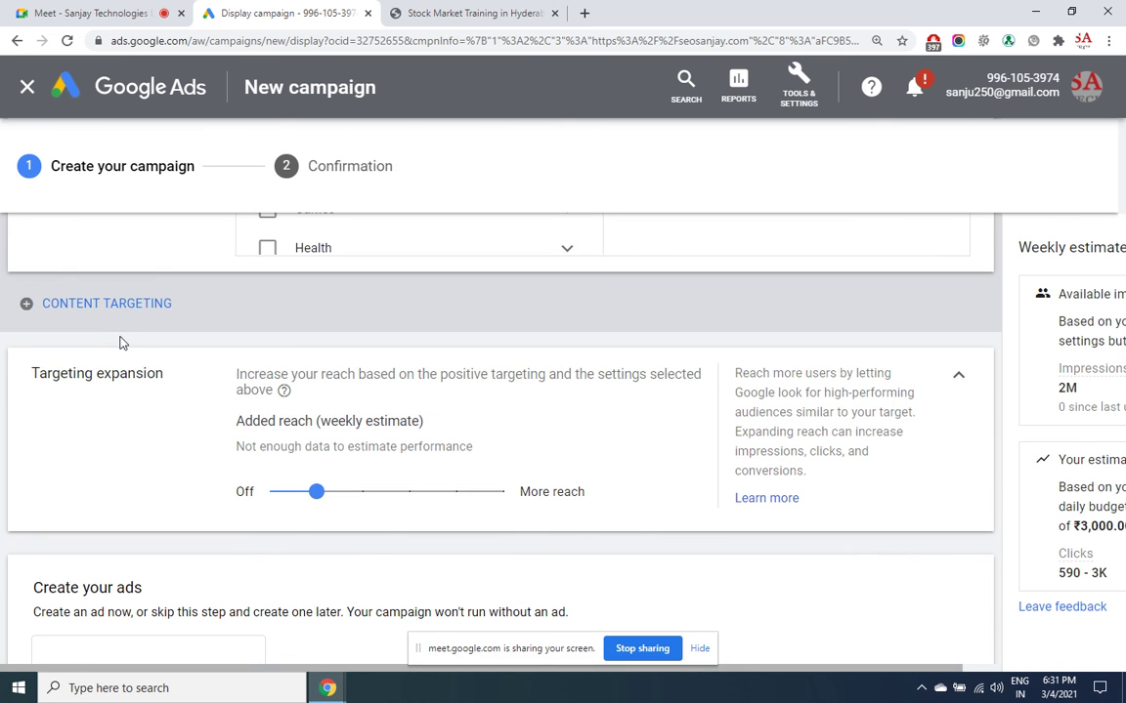
click(88, 308)
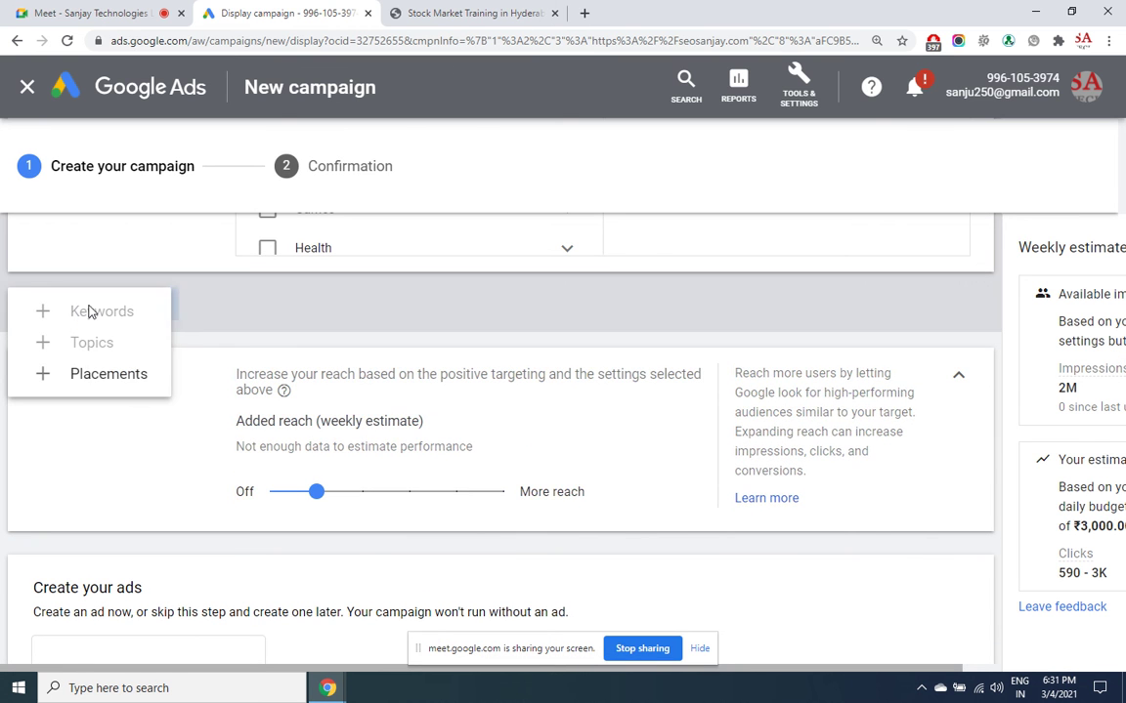
click(107, 374)
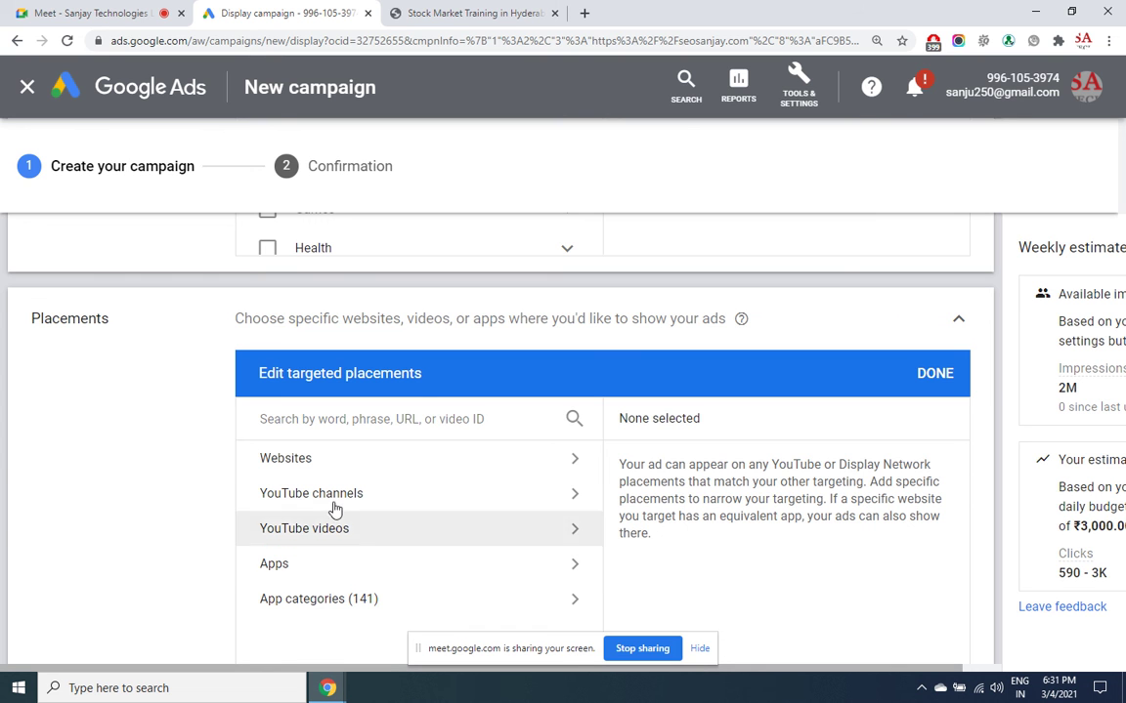
click(317, 461)
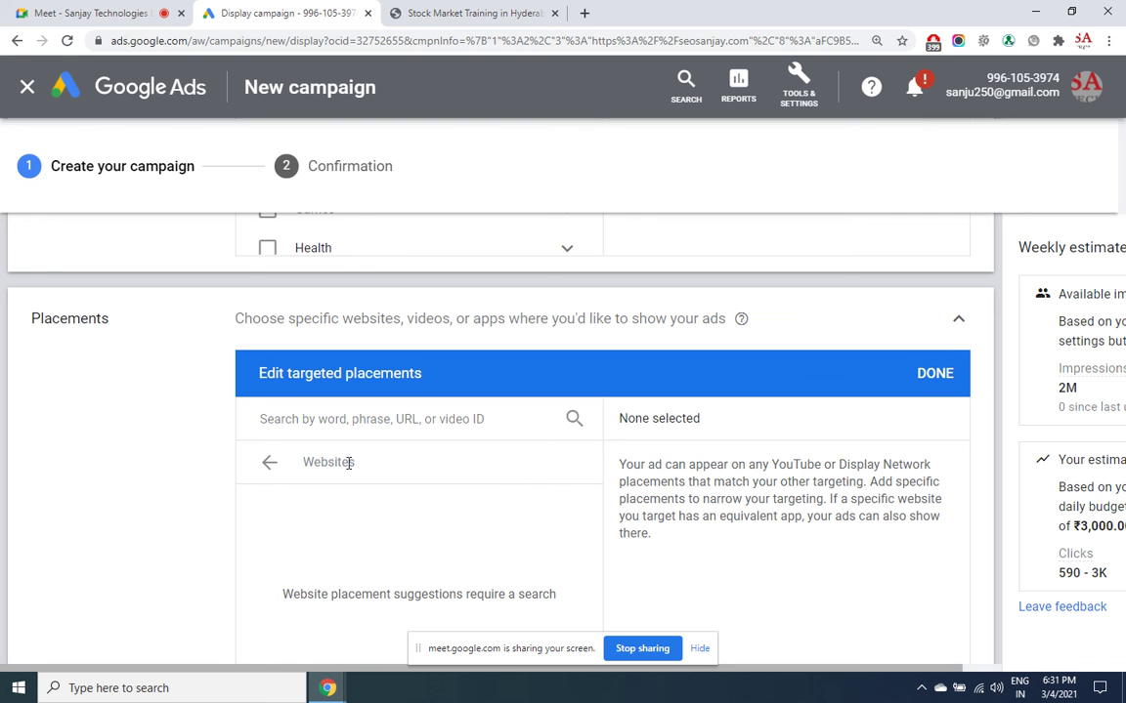
- Search the website placements for moneycontrol.com
click(352, 418)
text(mone)
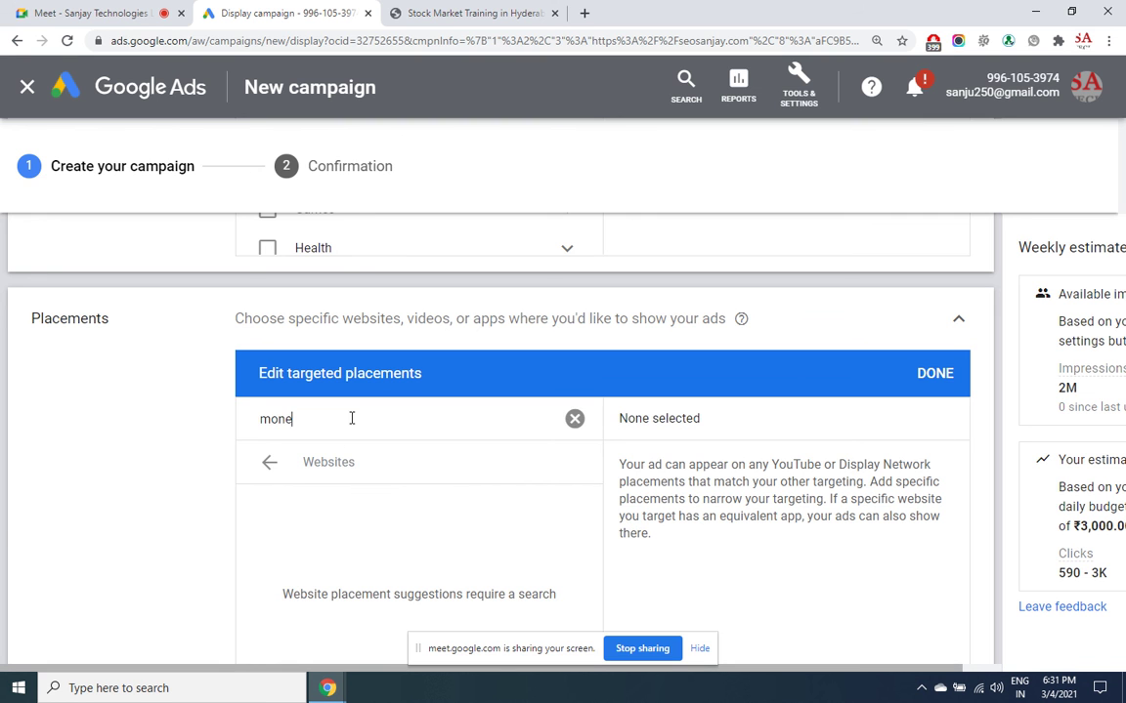
text(ycont)
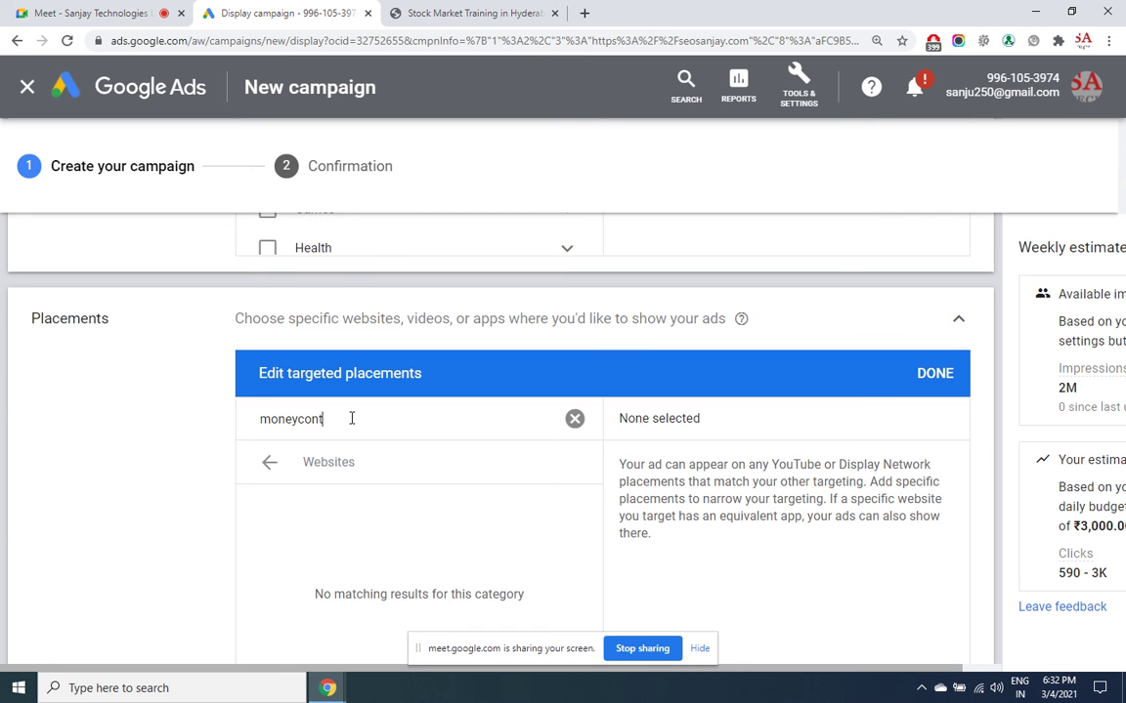
text(rol)
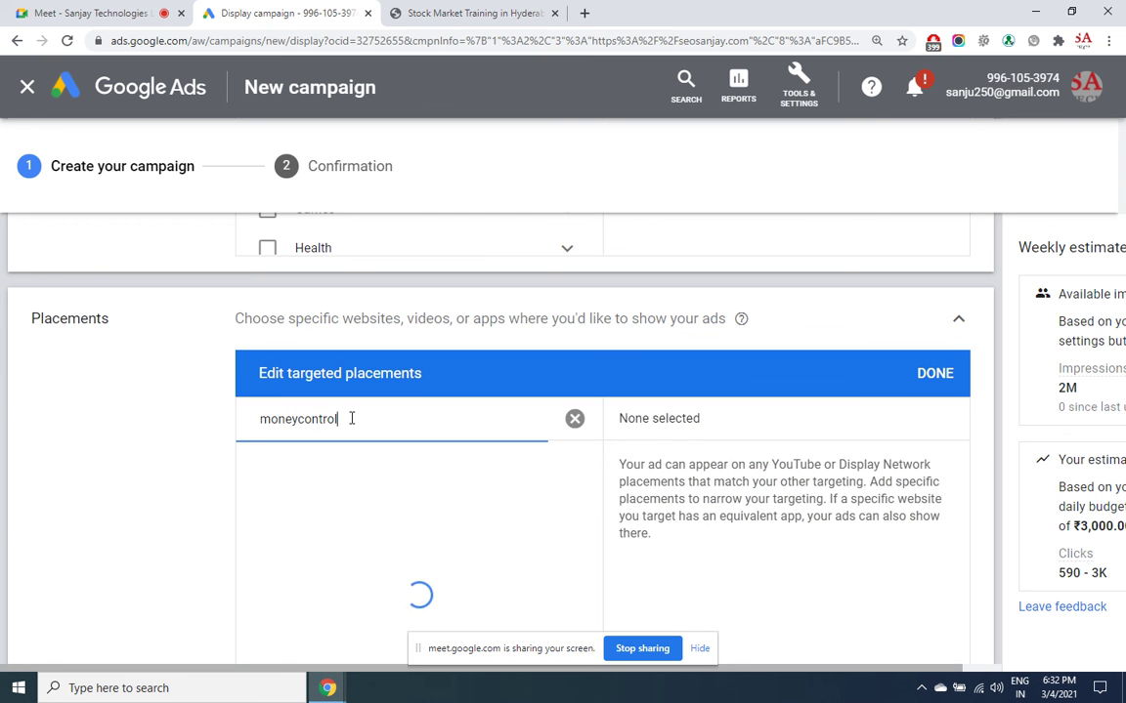
text(.)
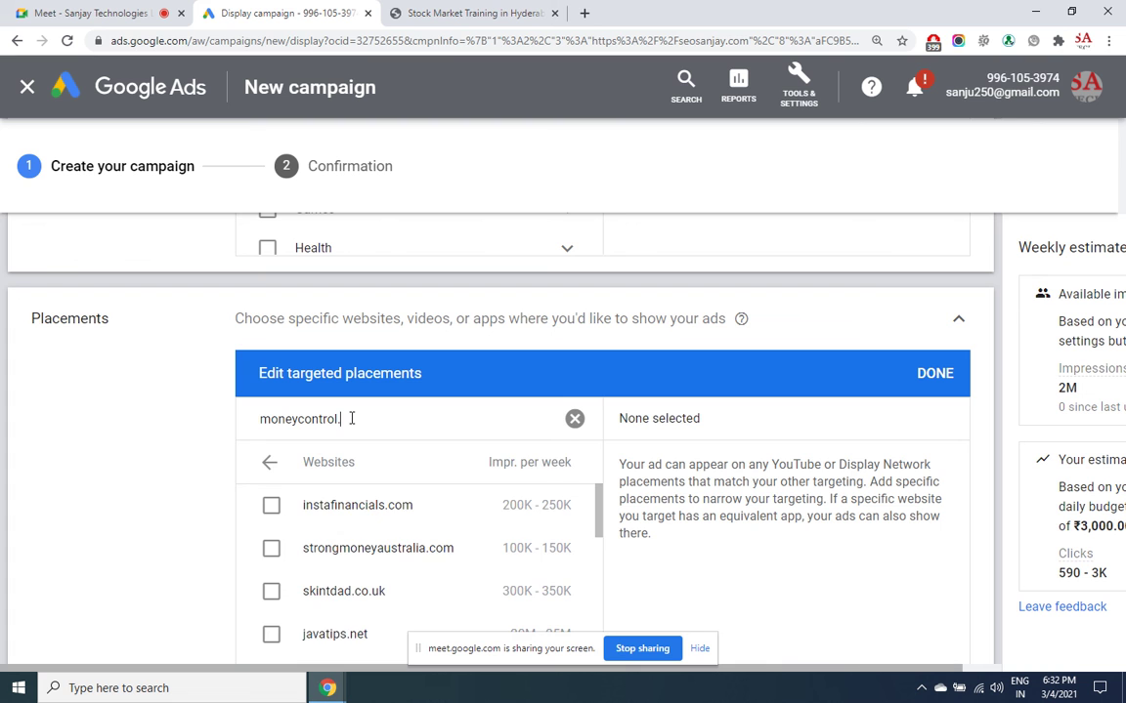
text(com)
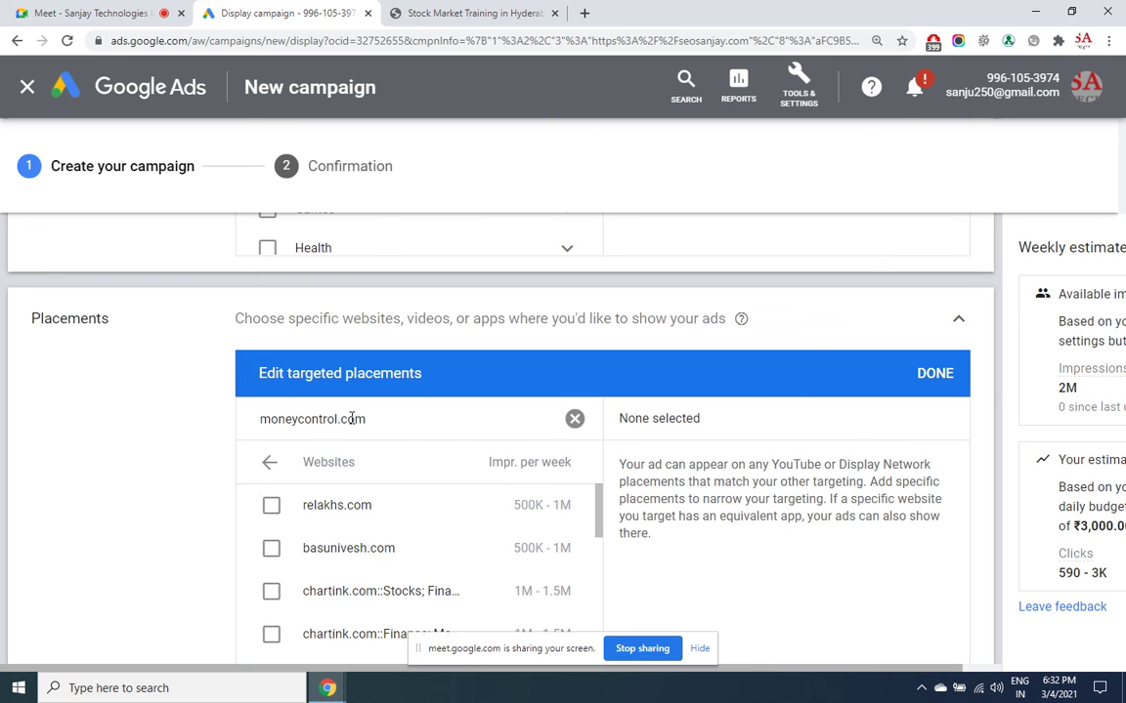
click(352, 418)
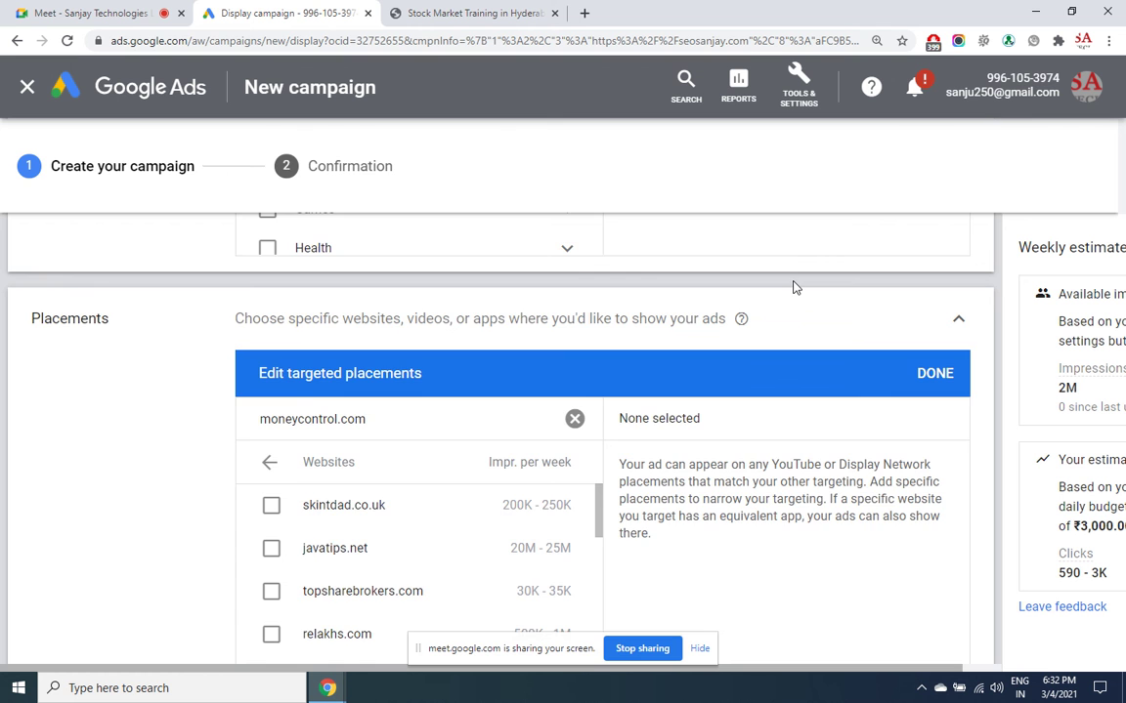
- Target the website placements javatips.net, topsharebrokers.com, optionsprofitcalculator.com and relakhs.com
scroll(794, 287, down, 3)
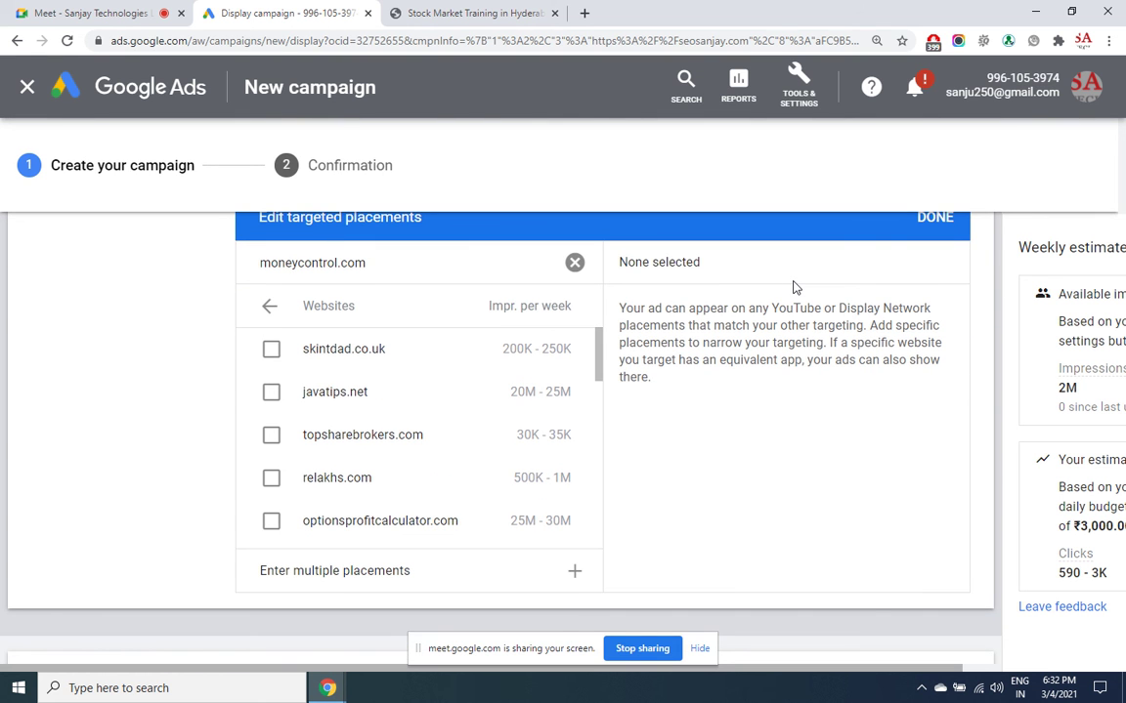
click(274, 394)
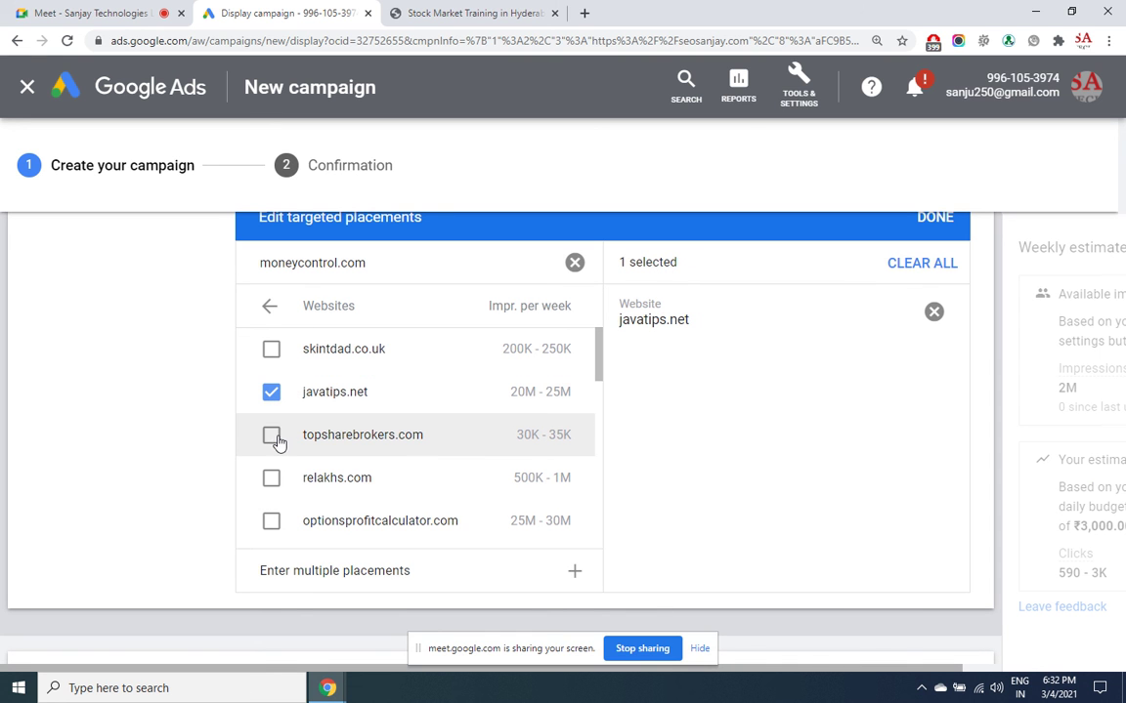
click(274, 438)
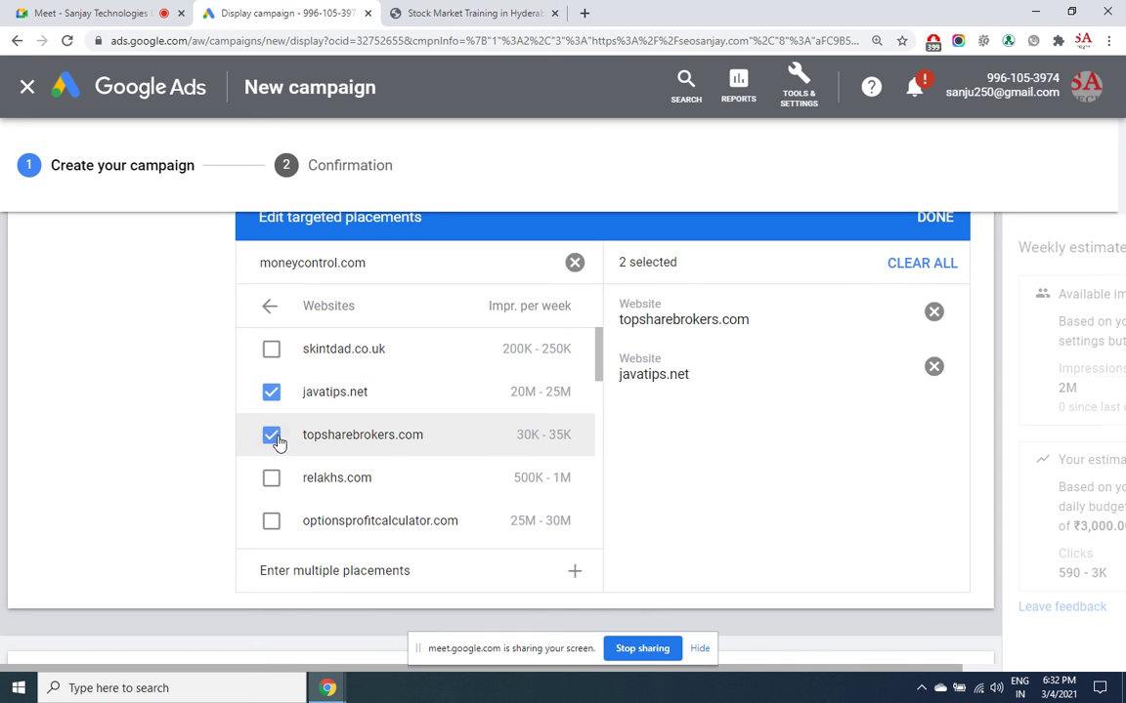
click(272, 523)
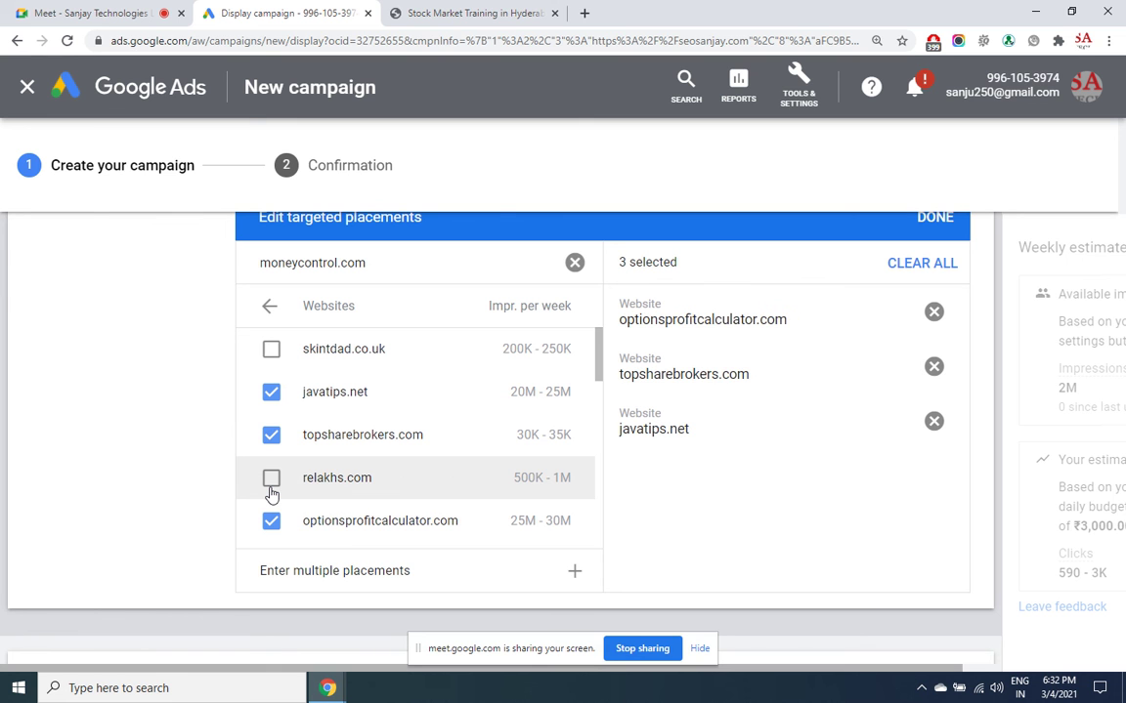
click(272, 488)
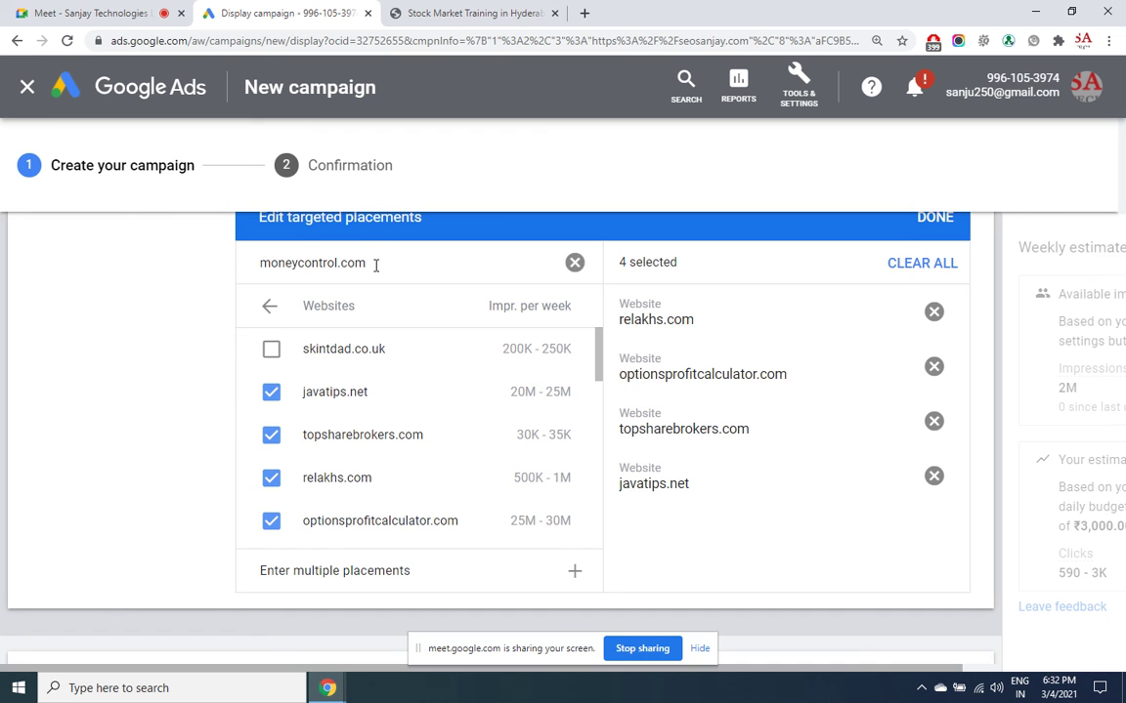
- Replace the website placement search term with nse
drag(376, 265, 239, 264)
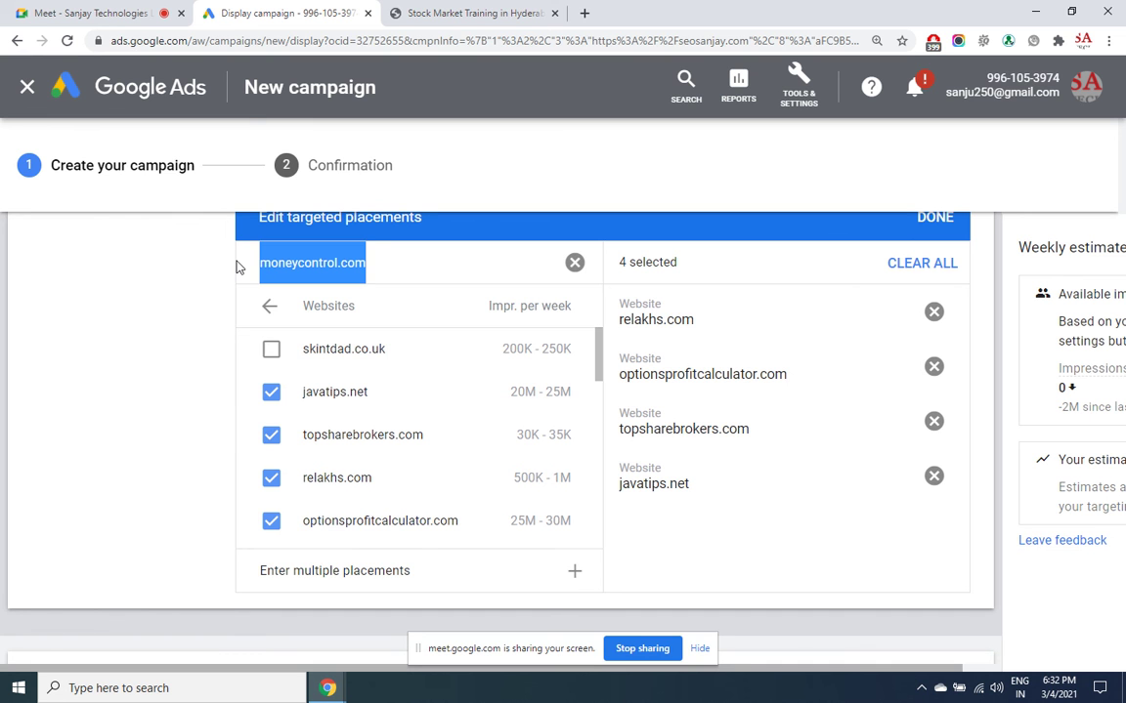
text(nse)
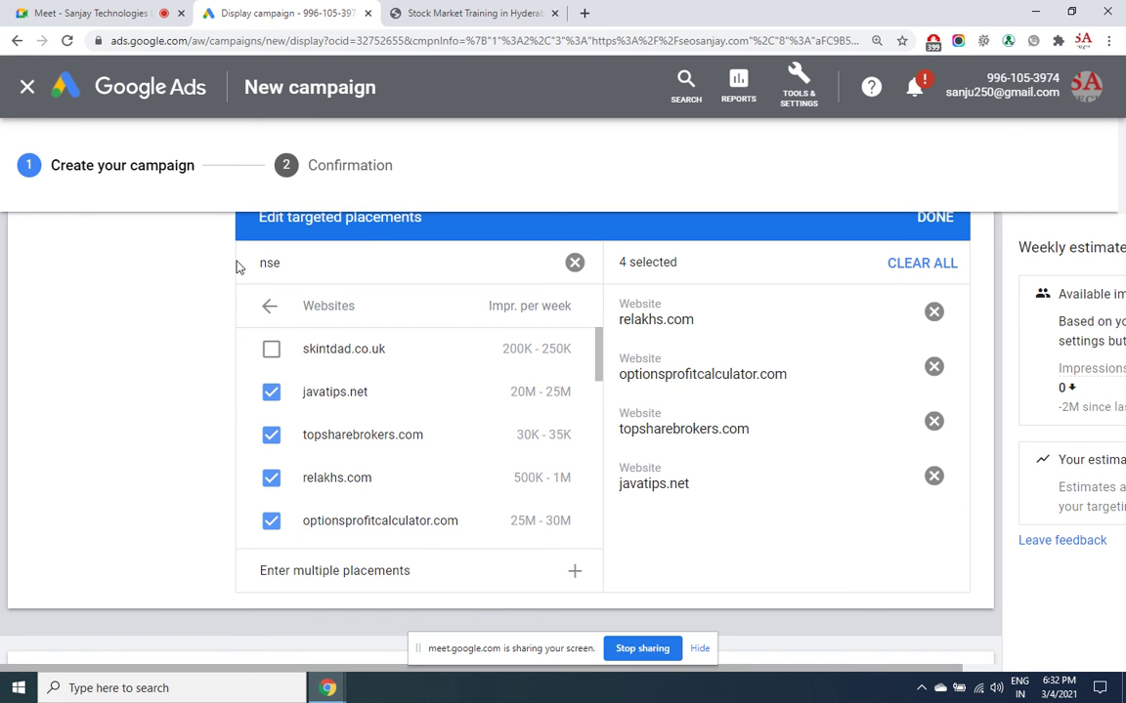
text(ind)
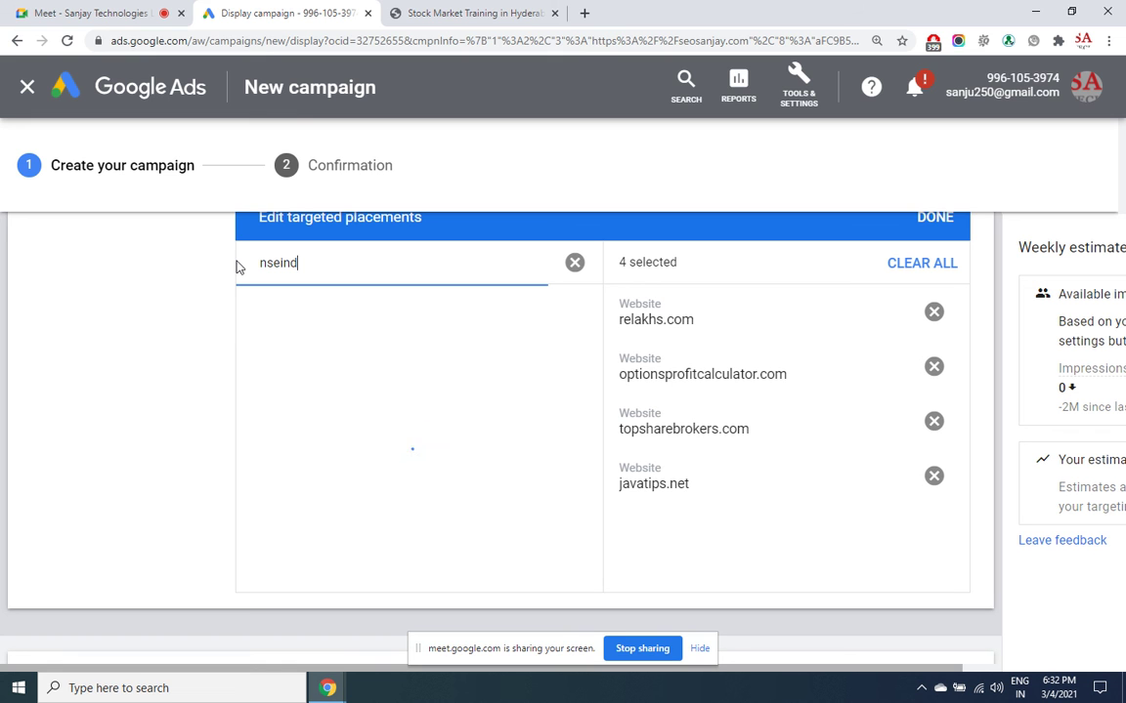
text(ia)
key(BackSpace)
key(BackSpace)
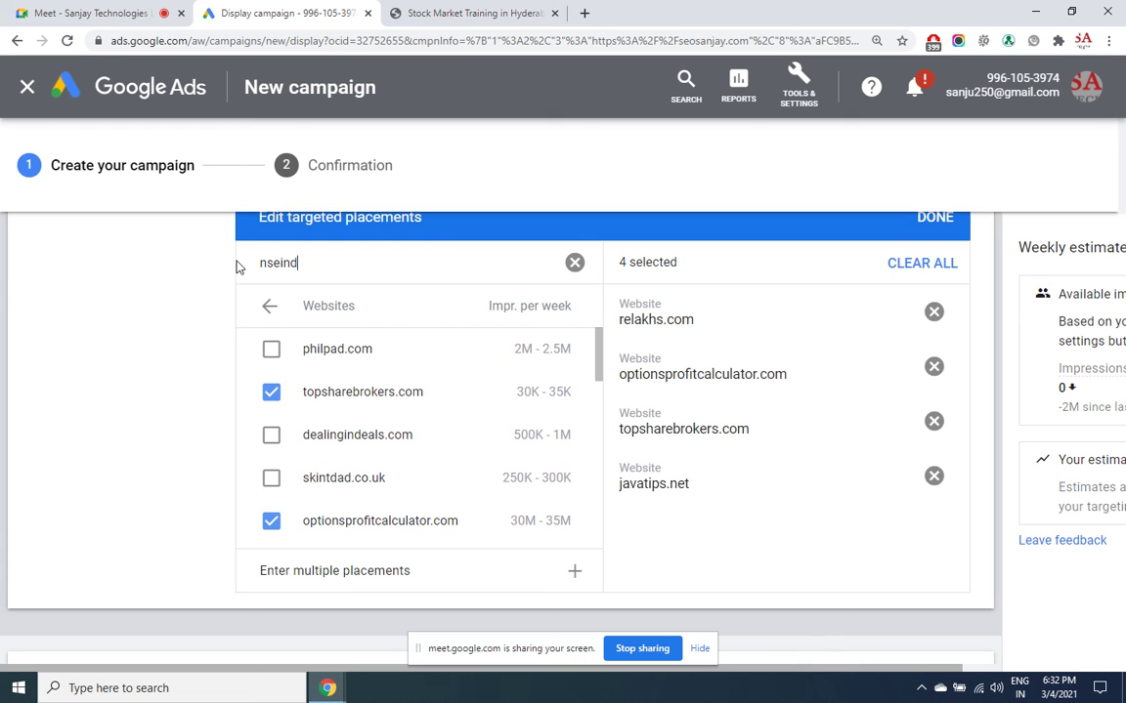
key(BackSpace)
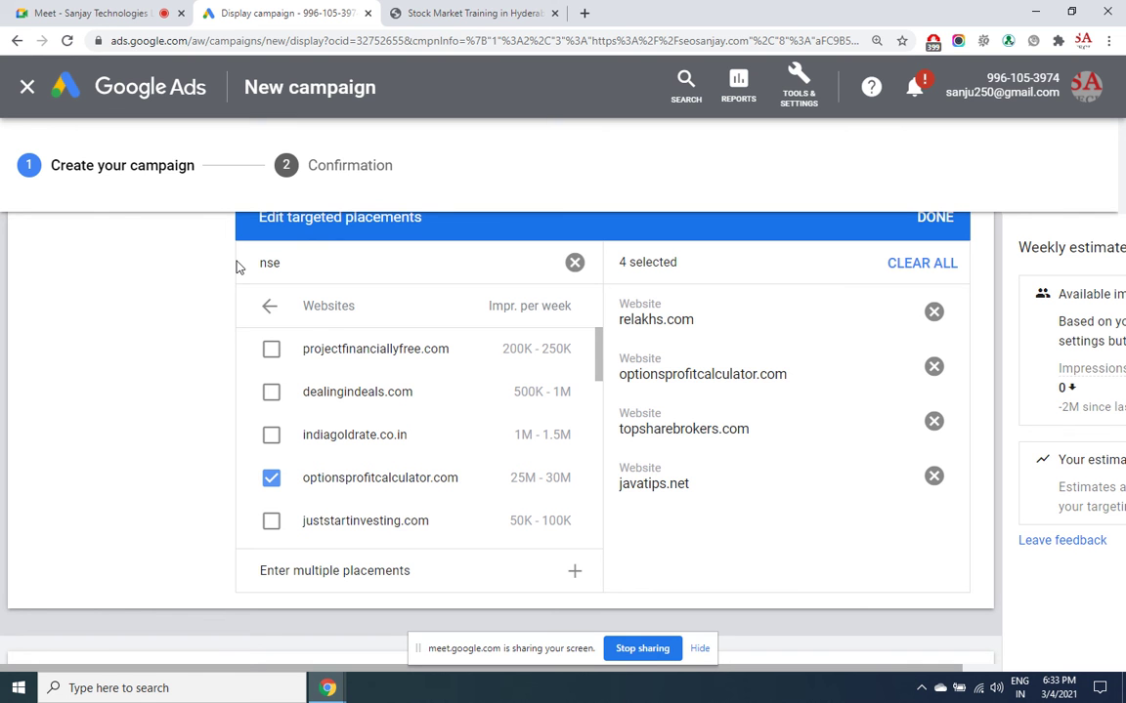
- Target juststartinvesting.com and the two chartink.com placements for stocks, finance and markets
click(270, 523)
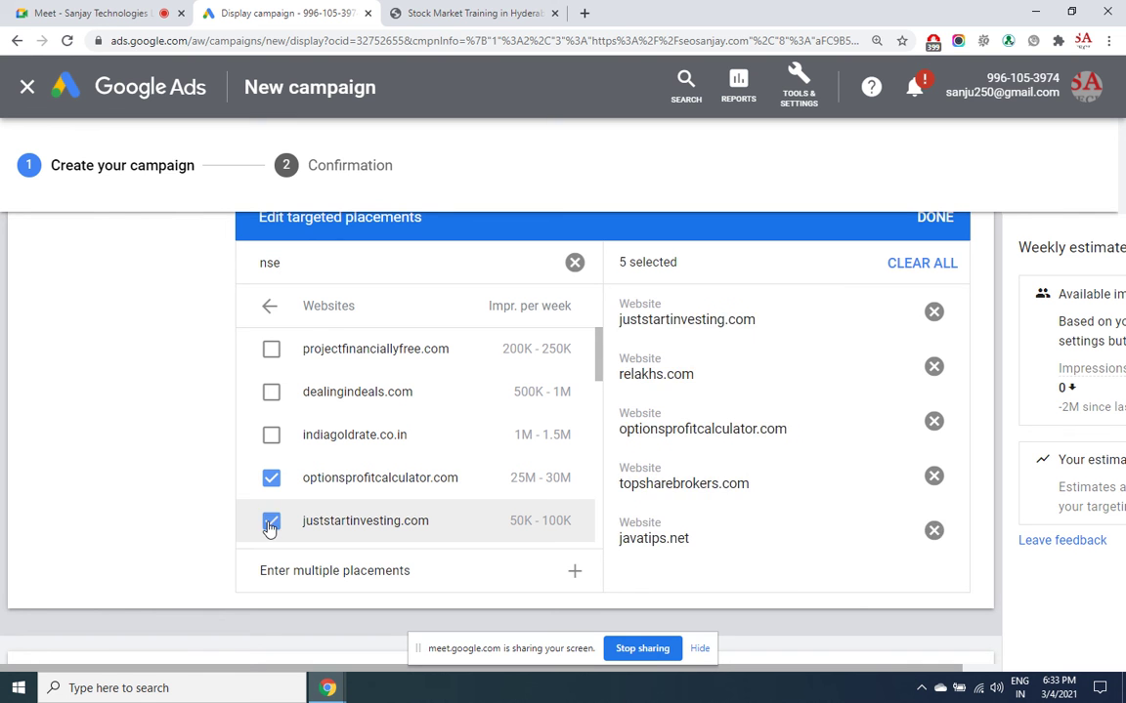
drag(602, 381, 603, 513)
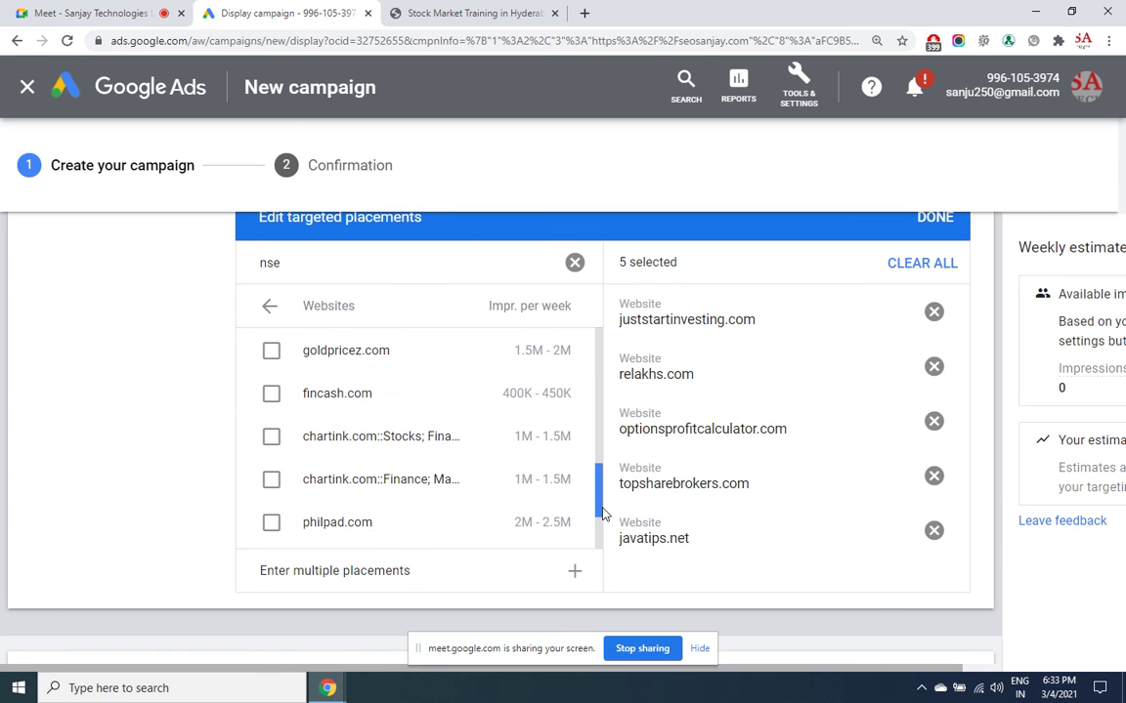
click(272, 437)
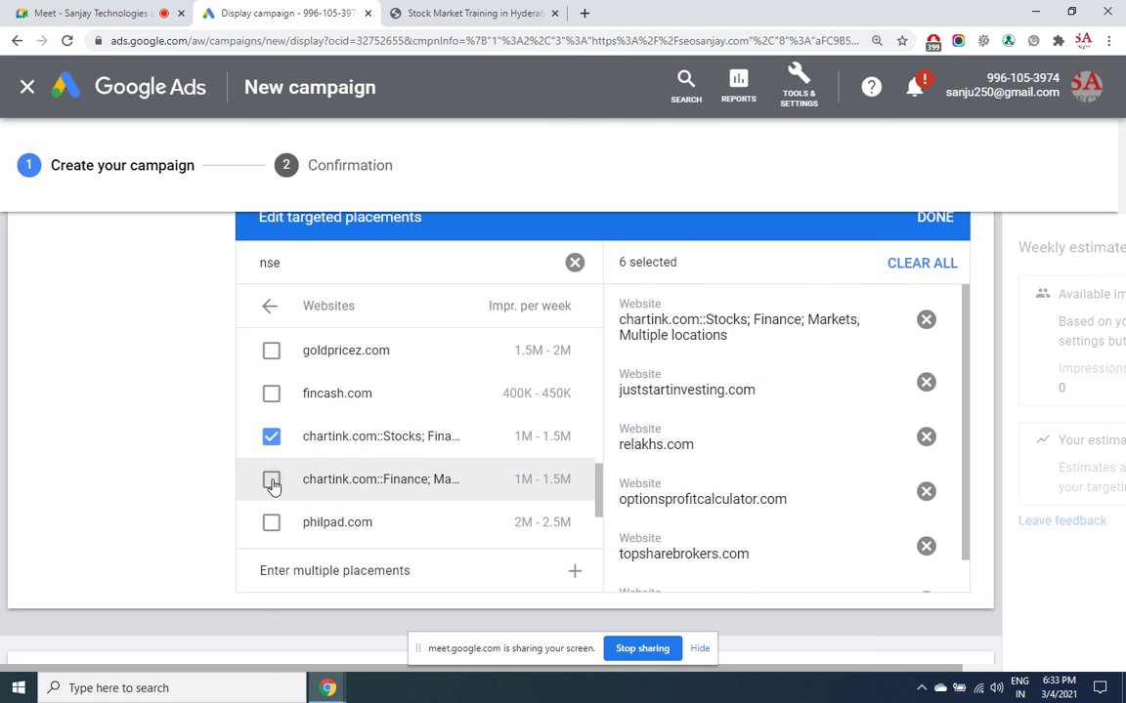
click(272, 480)
drag(601, 482, 593, 382)
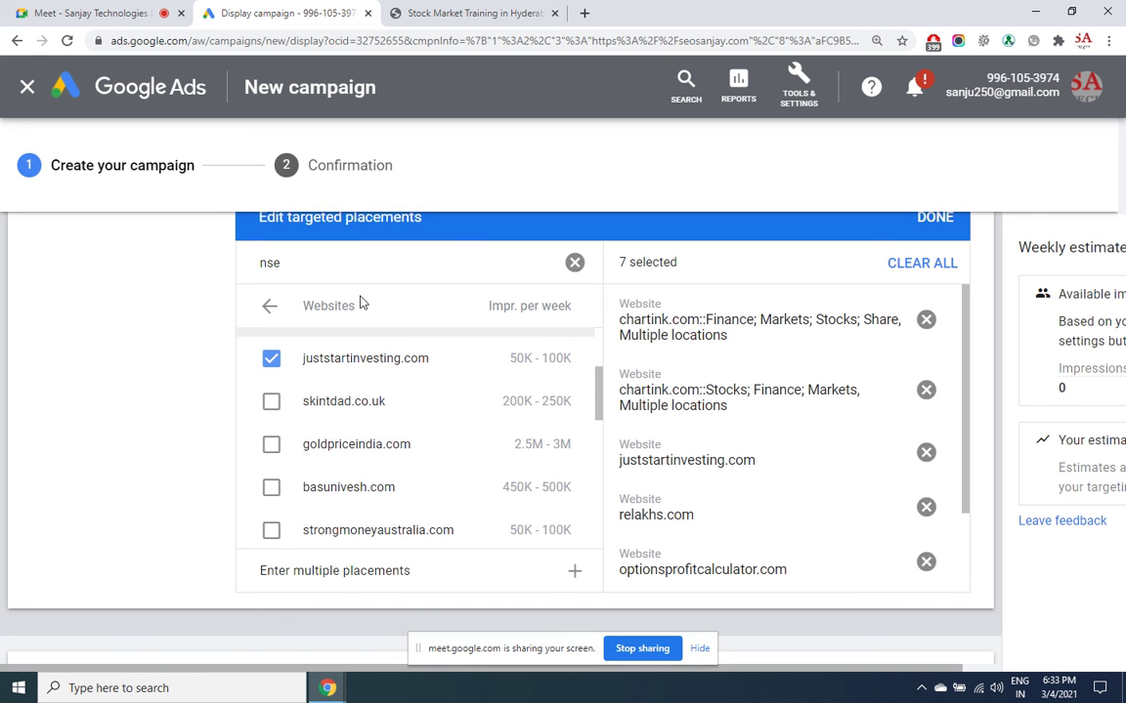
- Search the placements for moneybhai.com and open the matching websites
click(289, 262)
key(BackSpace)
key(BackSpace)
key(BackSpace)
text(m)
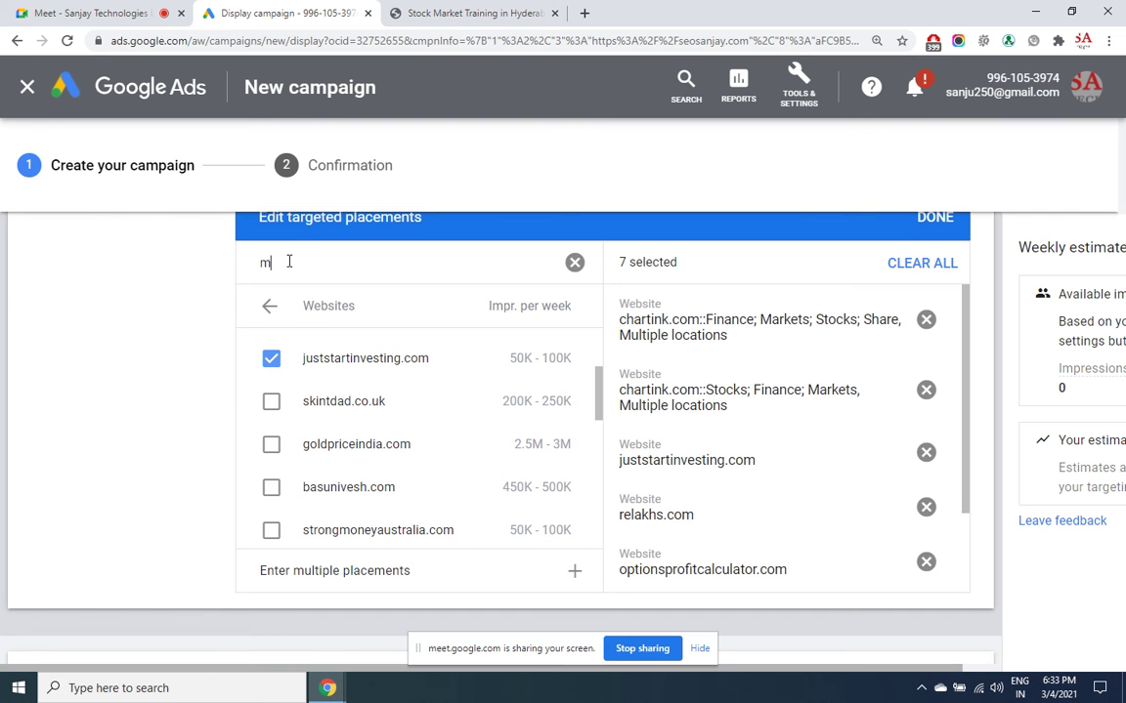
text(one)
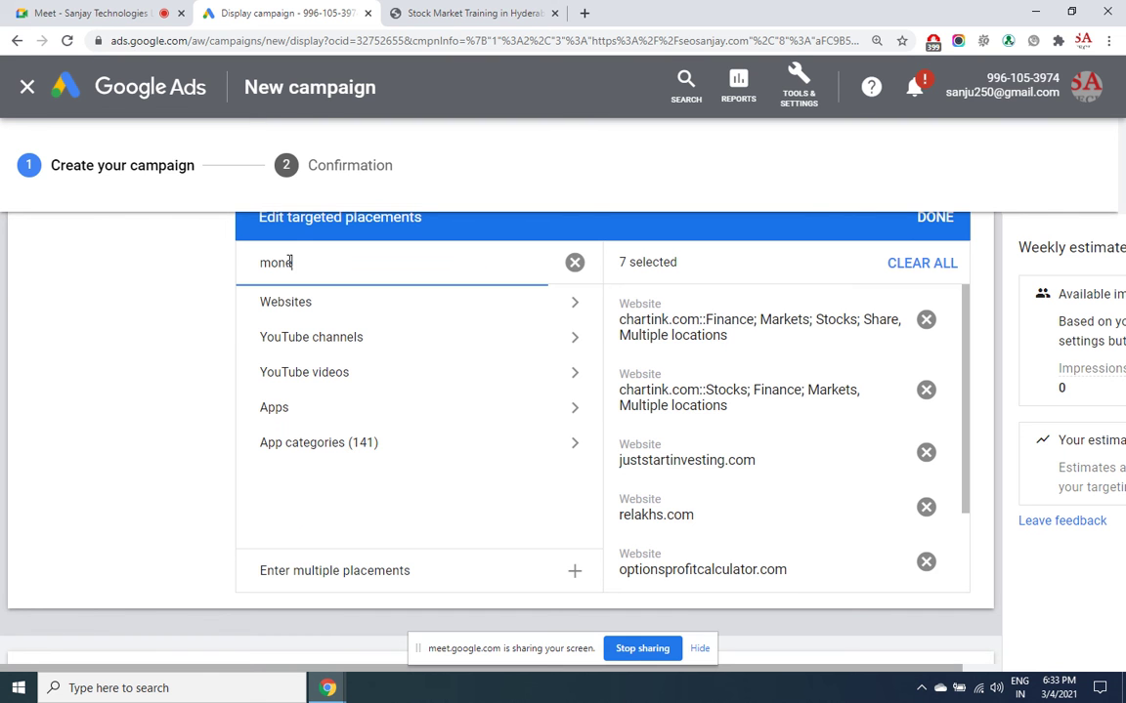
text(yc)
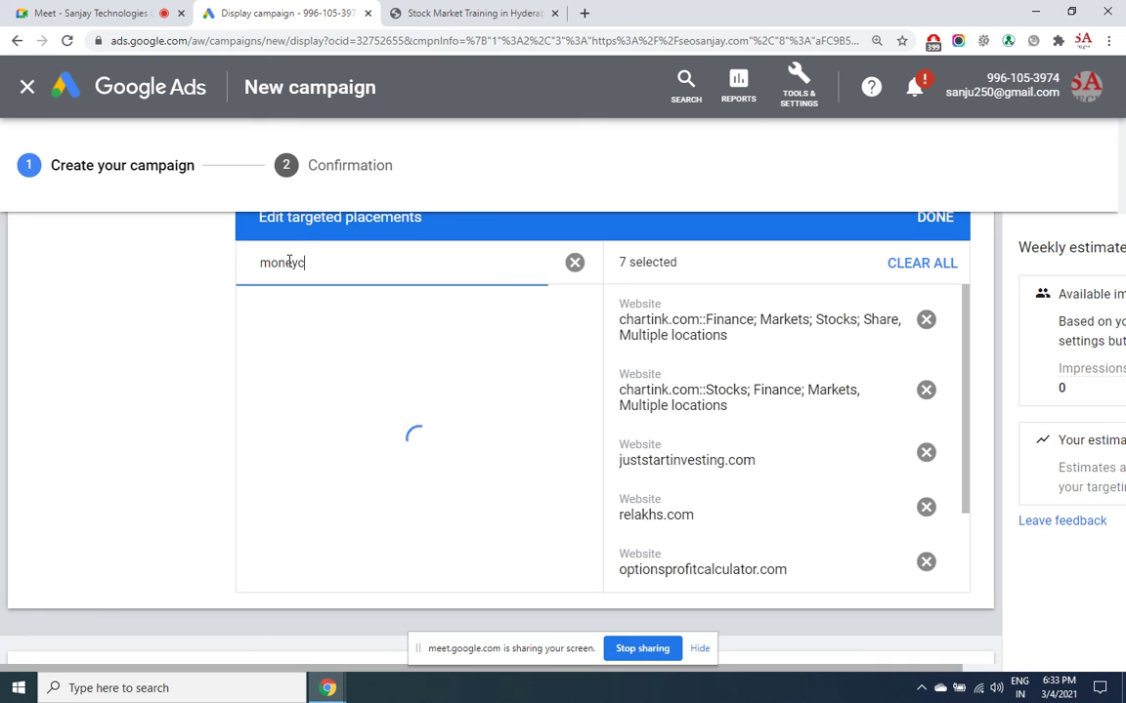
key(BackSpace)
text(bhai)
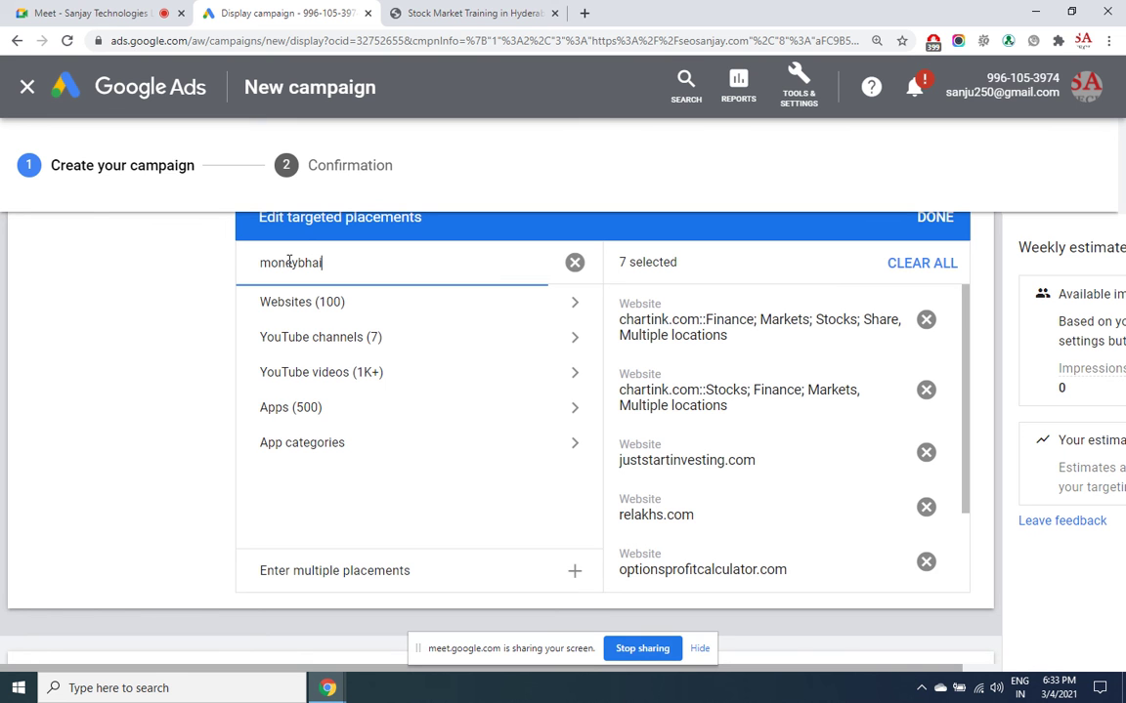
text(.)
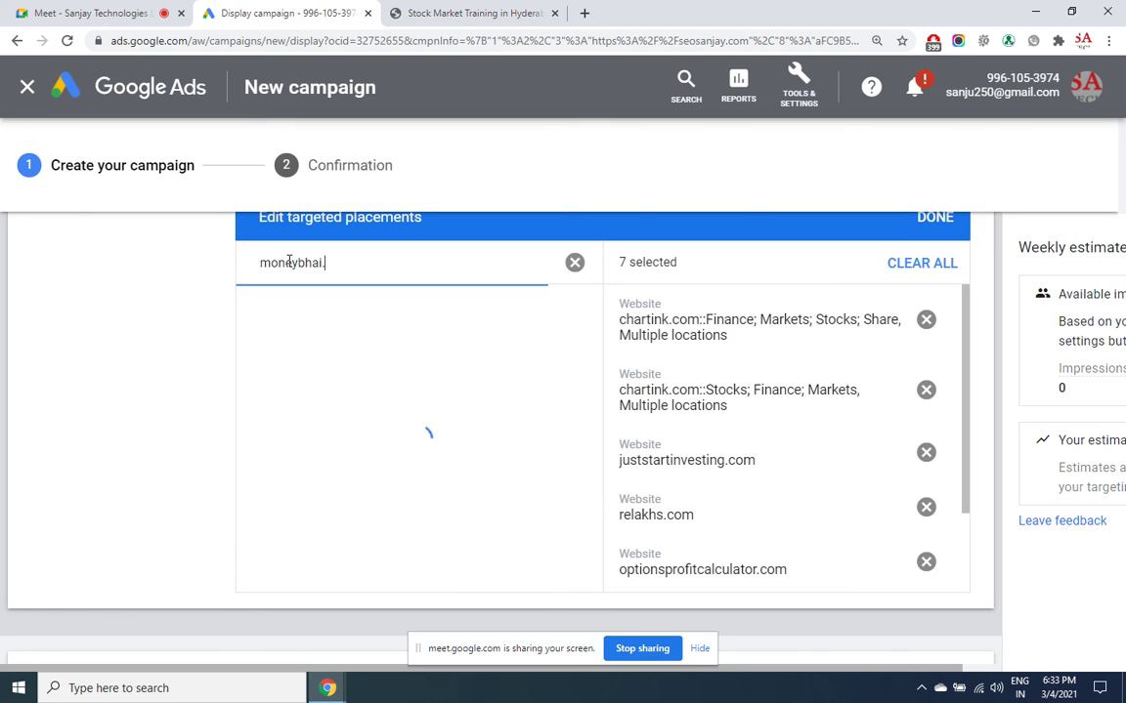
text(com)
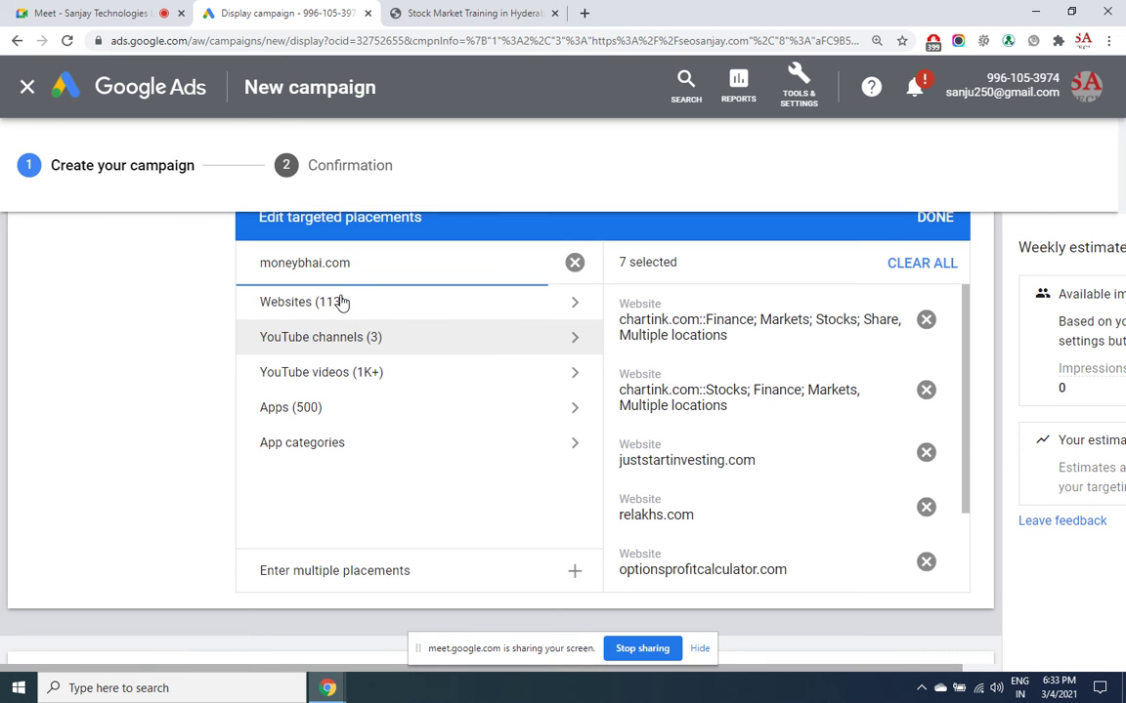
click(340, 303)
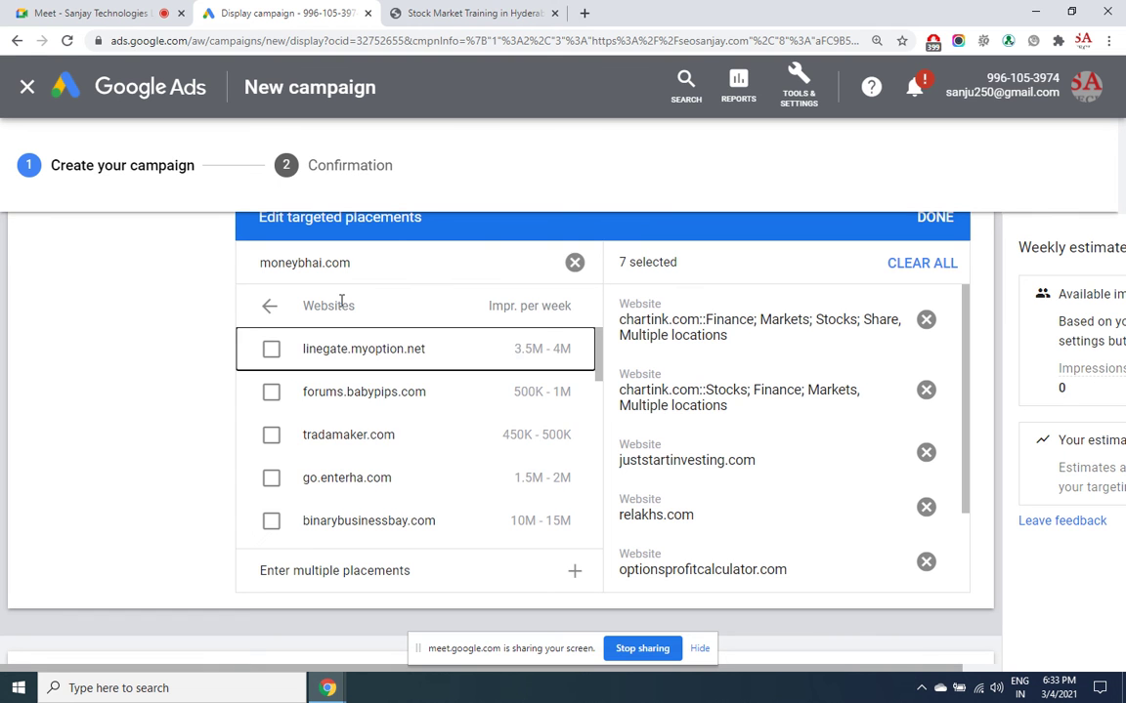
- Target the website placements tradamaker.com, binarybusinessbay.com and forexmentoronline.com
click(332, 436)
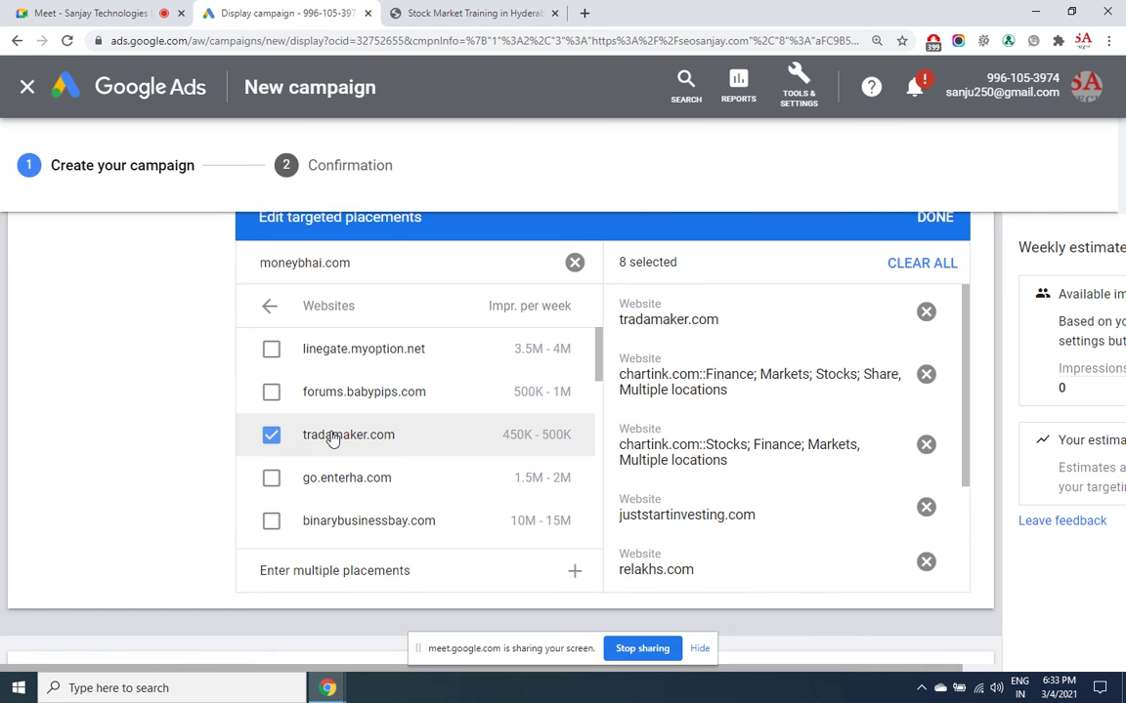
click(350, 520)
drag(601, 371, 600, 471)
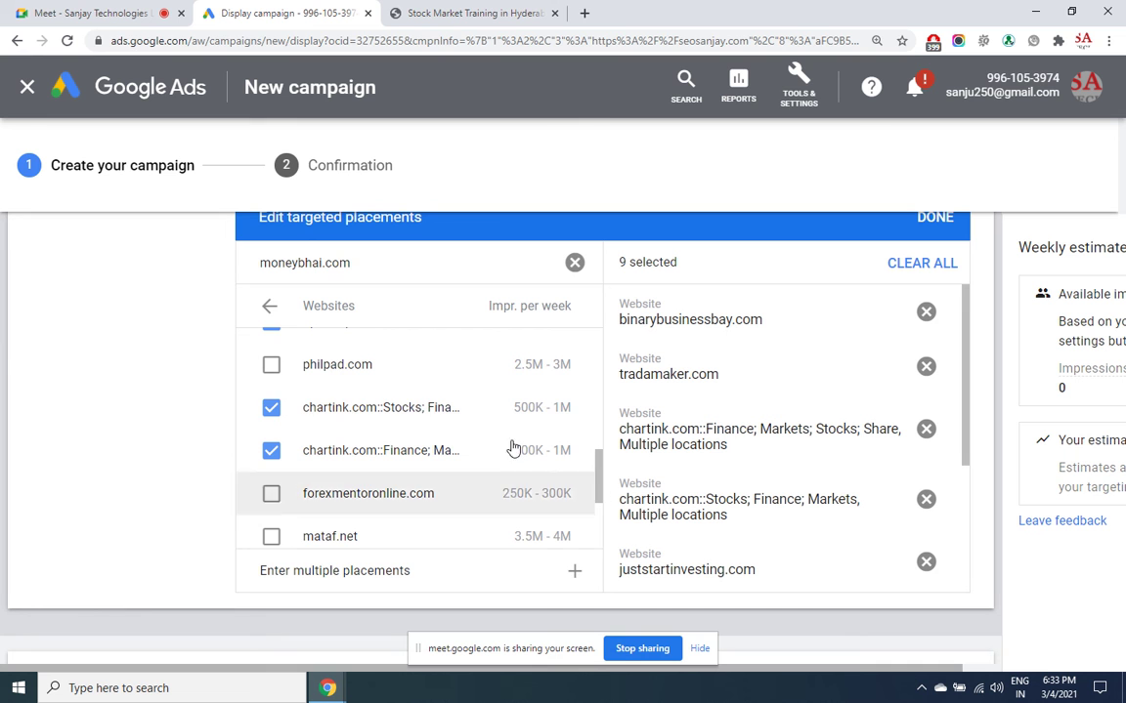
click(270, 496)
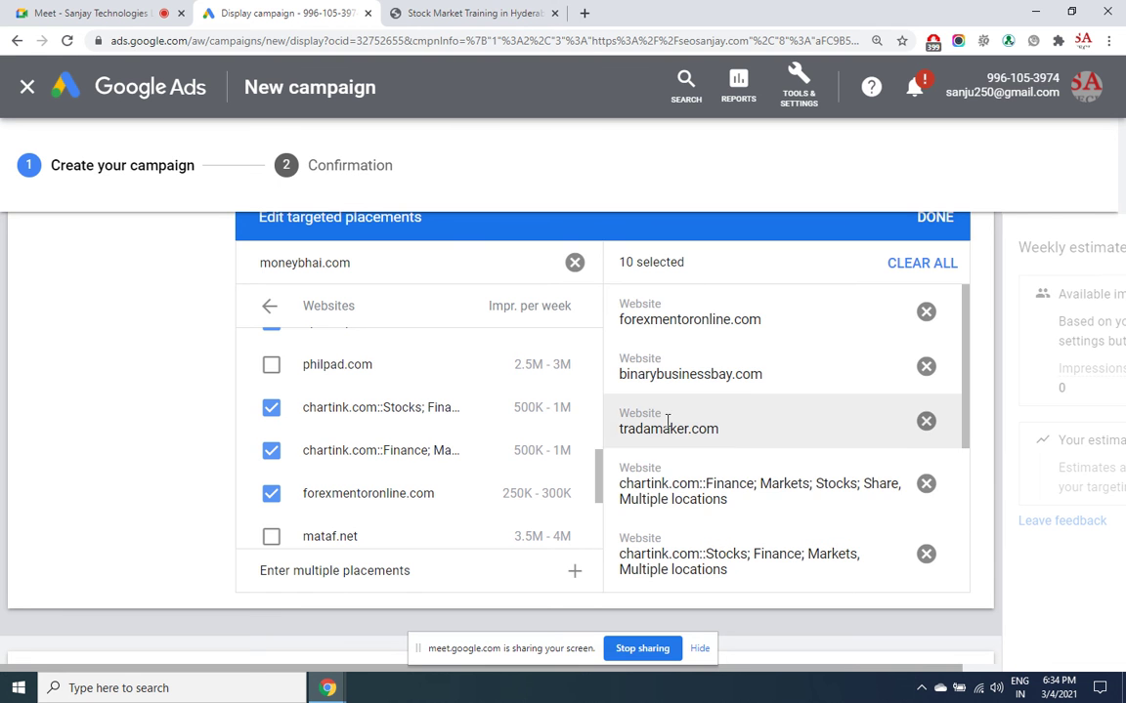
- Confirm the targeted website placements and review the campaign's keyword, topic and placement targeting
click(928, 221)
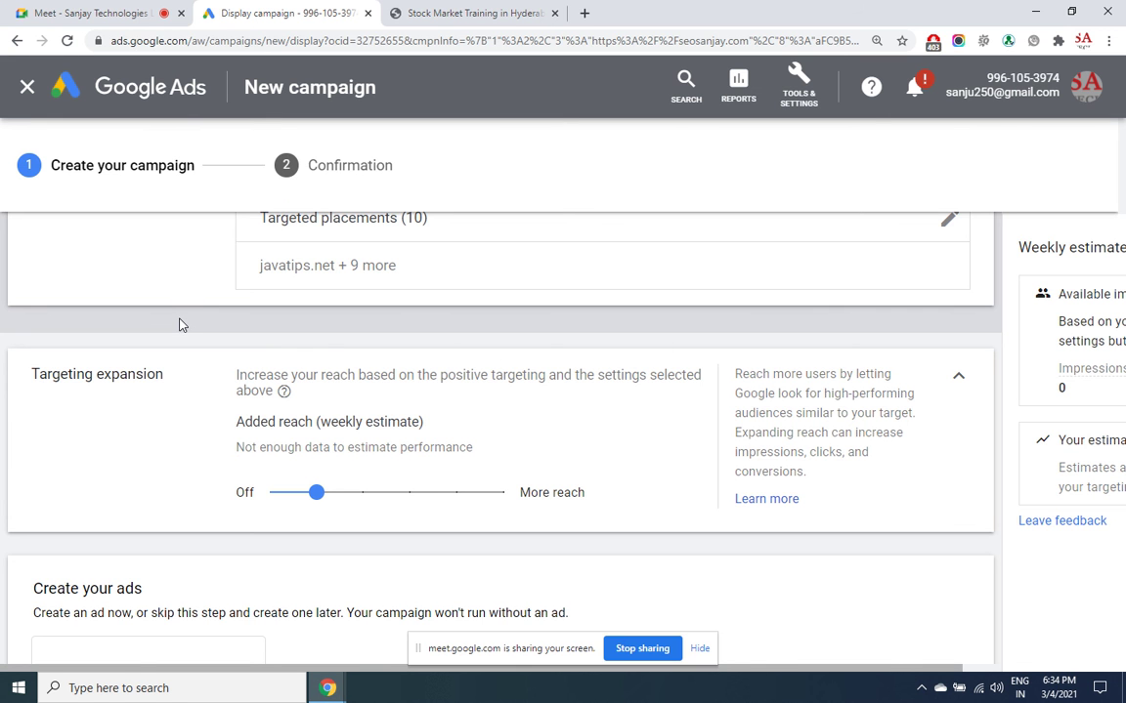
scroll(179, 325, up, 4)
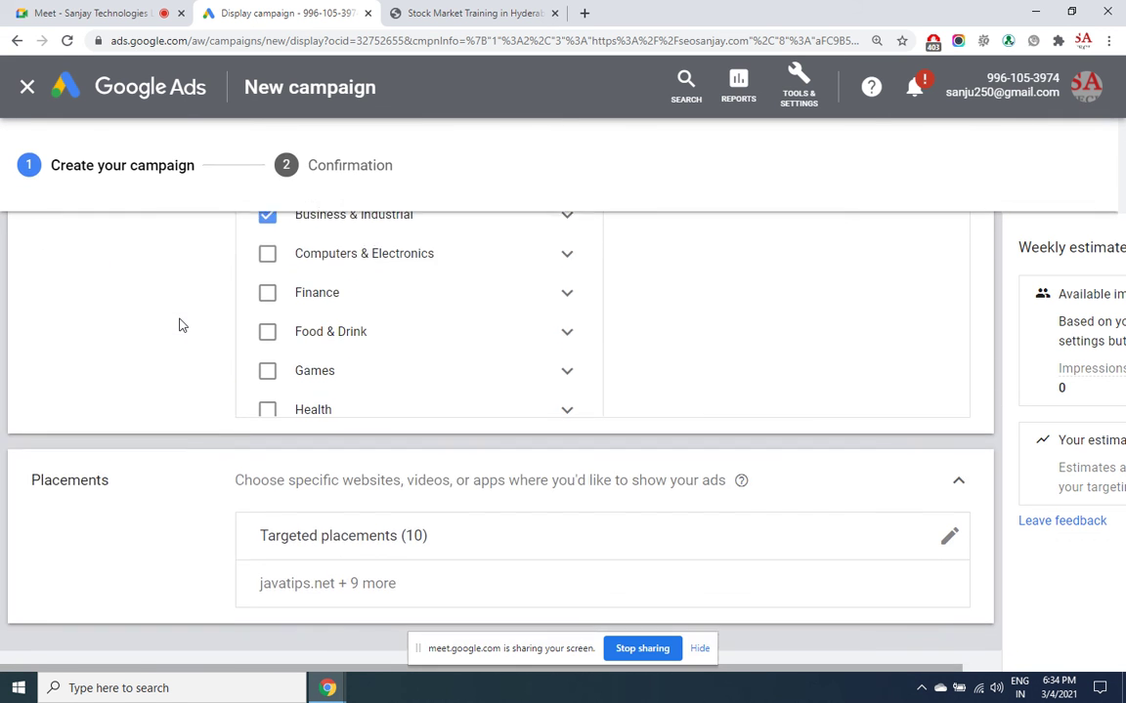
scroll(179, 325, up, 1)
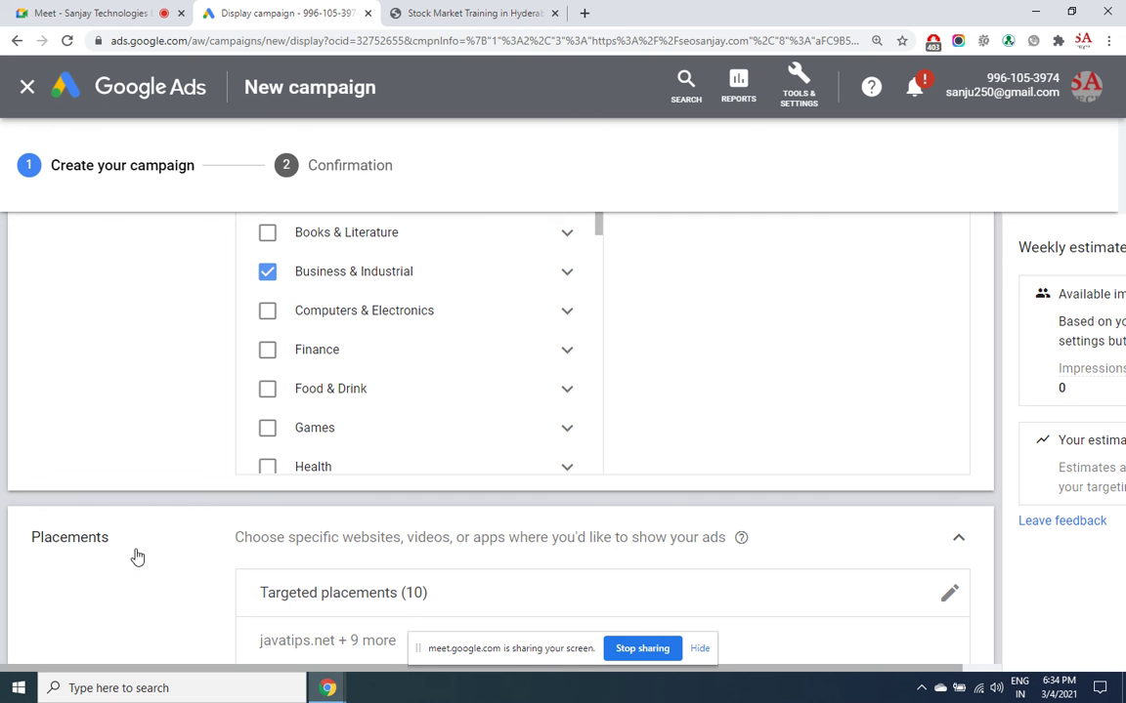
scroll(147, 545, up, 7)
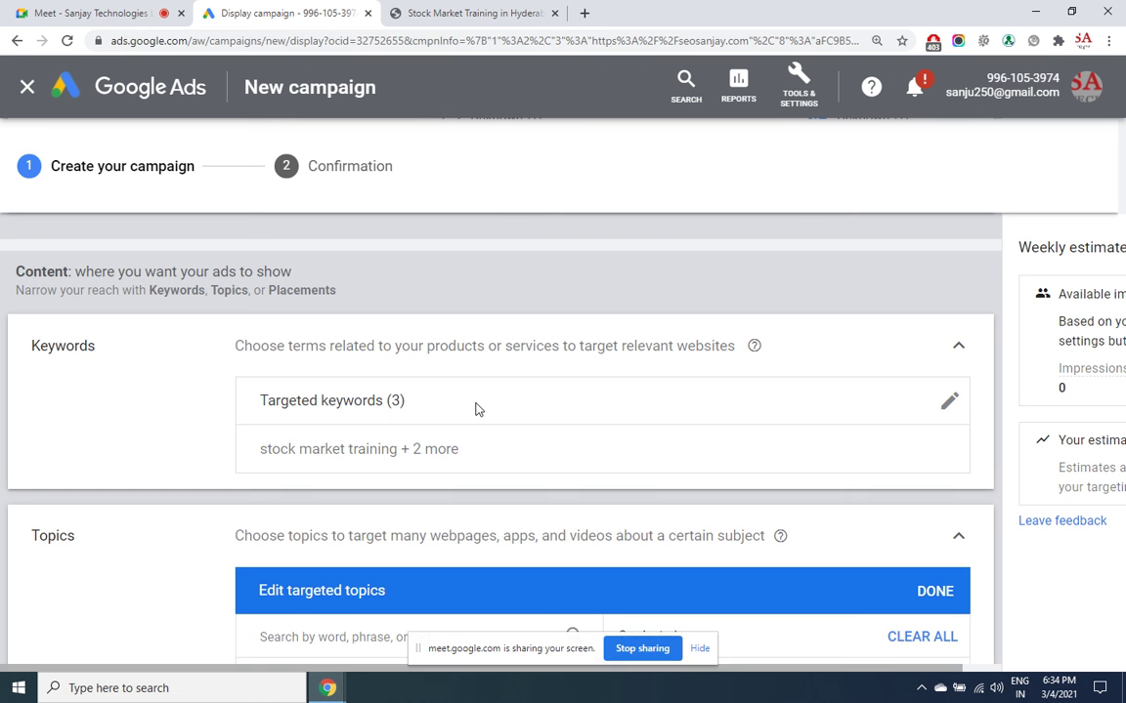
scroll(477, 409, down, 7)
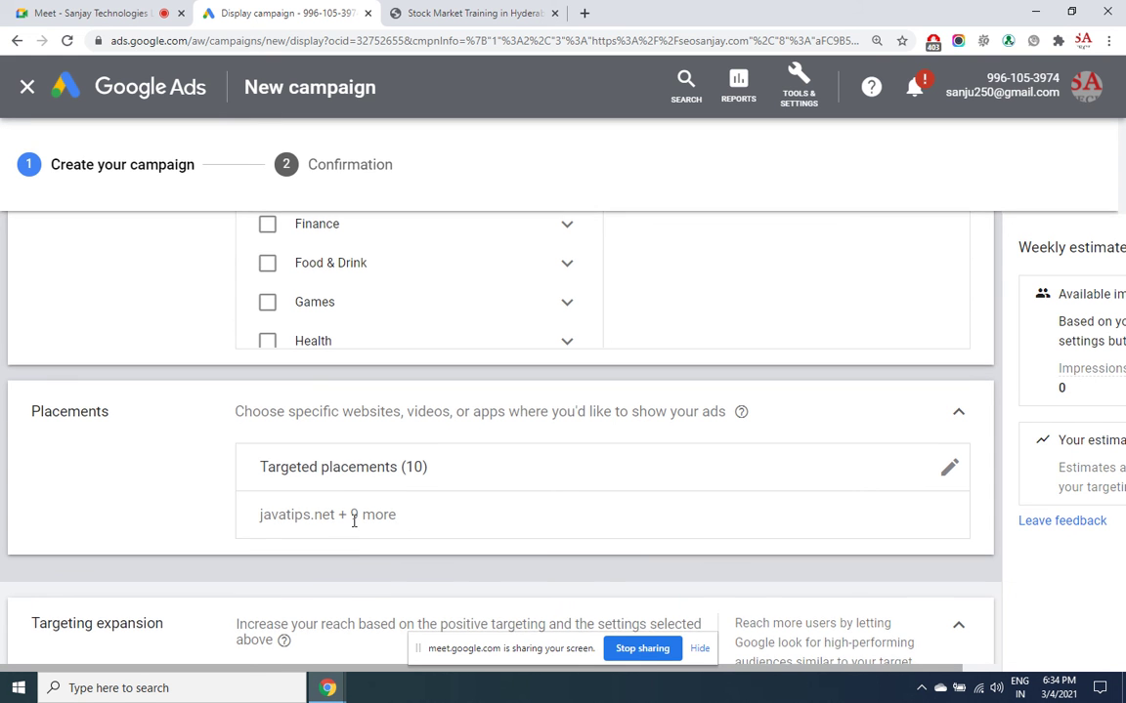
- Try higher reach levels for the targeting expansion, and set it to Off
scroll(354, 521, down, 4)
scroll(354, 521, down, 2)
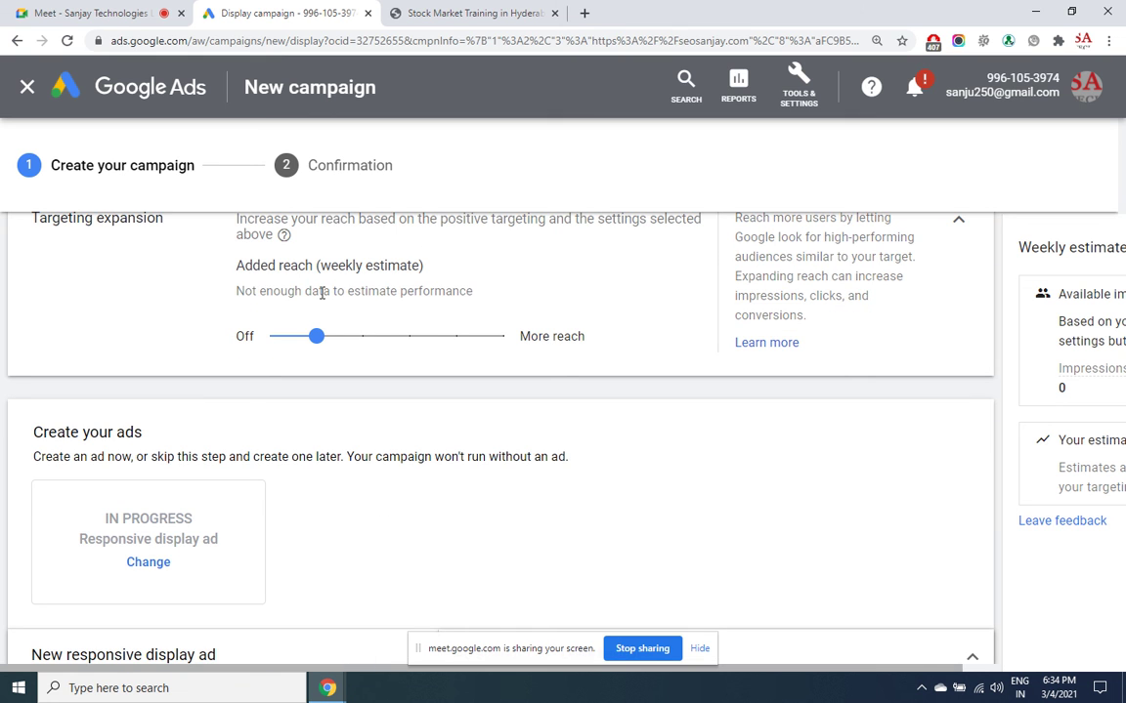
click(318, 339)
drag(321, 342, 395, 355)
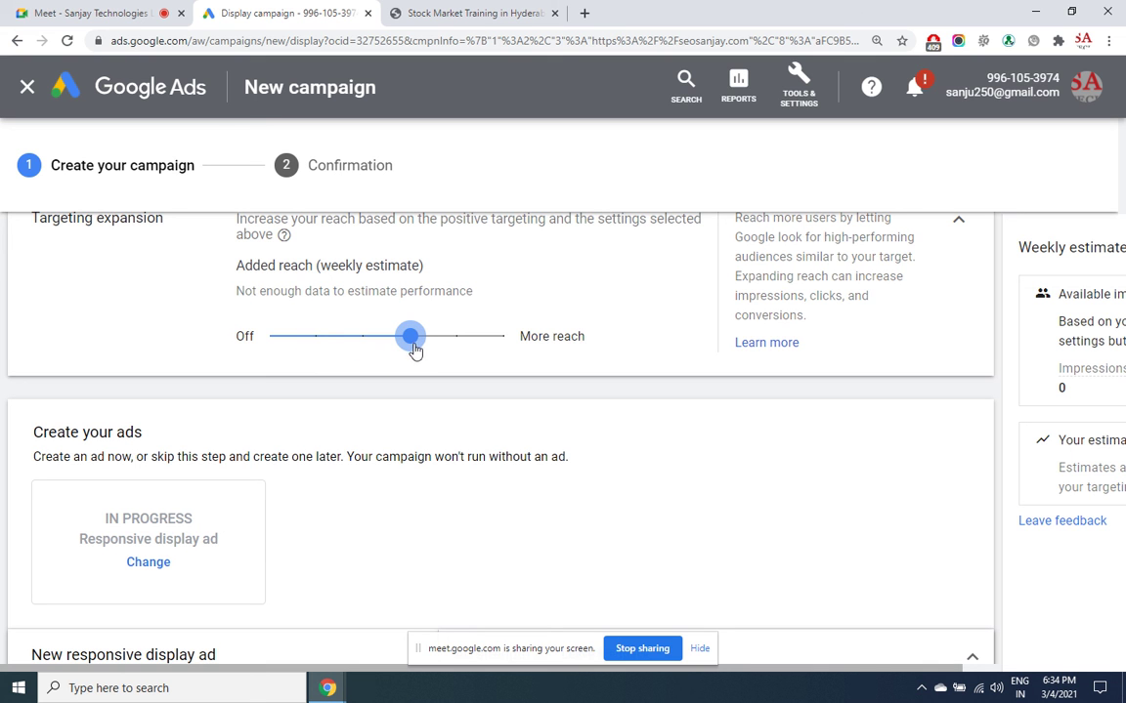
drag(413, 342, 365, 342)
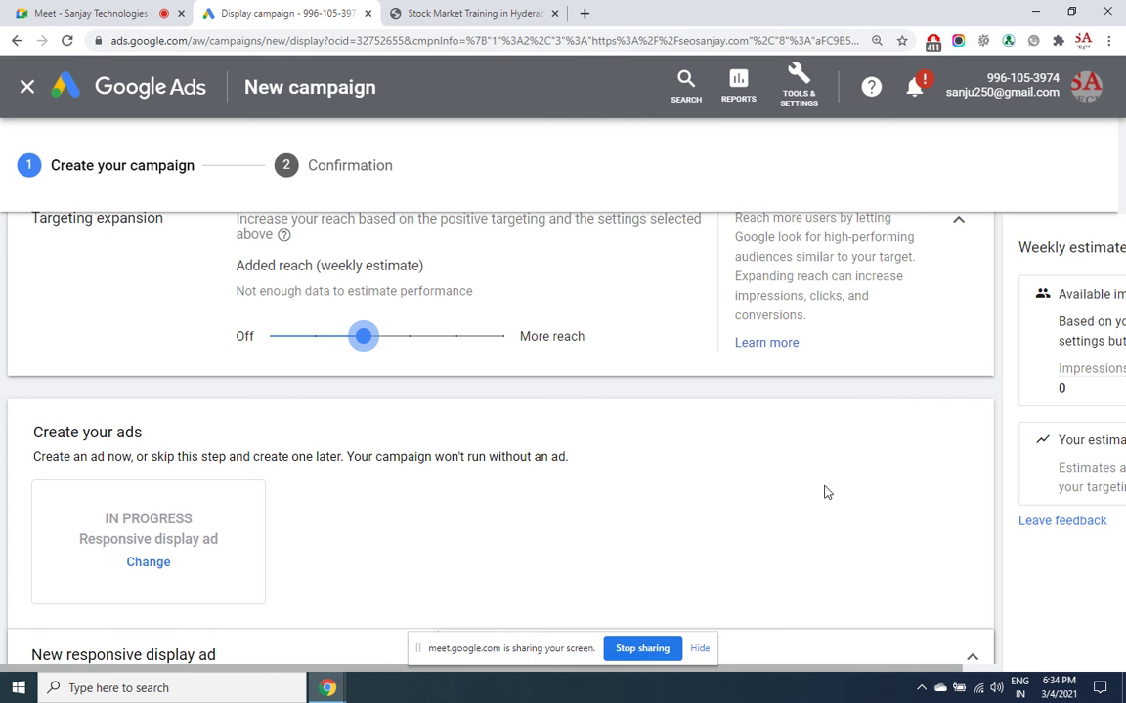
key(Left)
key(Left)
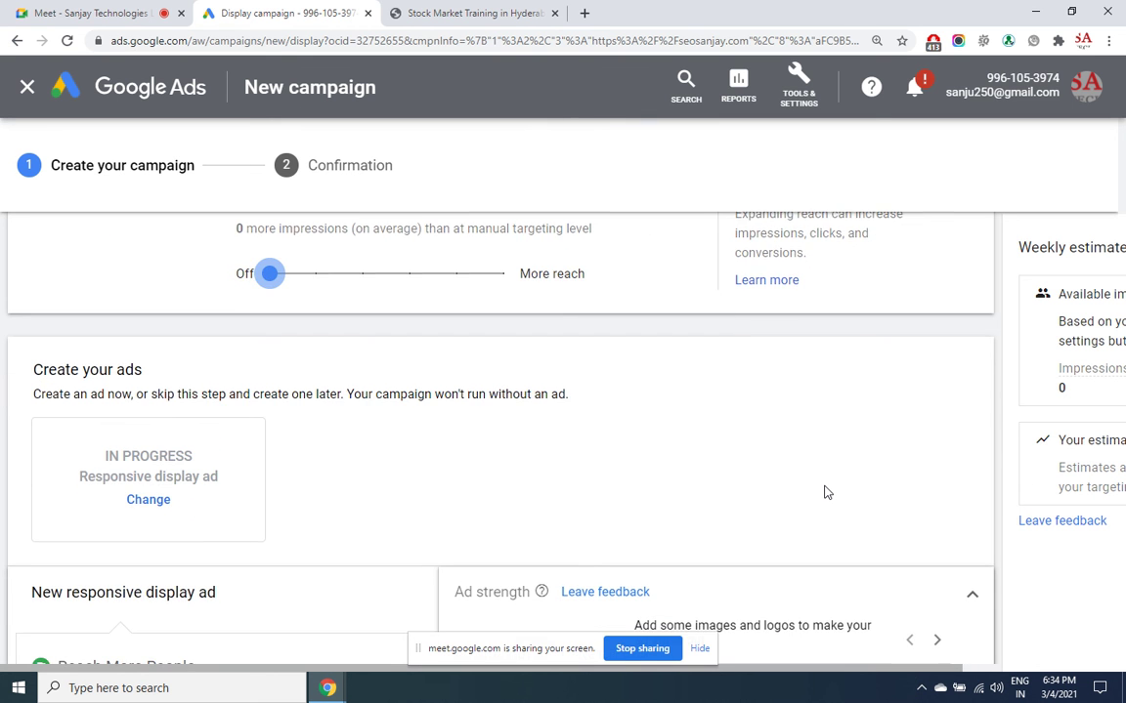
- Review the new responsive display ad's images, videos, headlines and descriptions, and preview the ad for desktop
scroll(824, 493, down, 3)
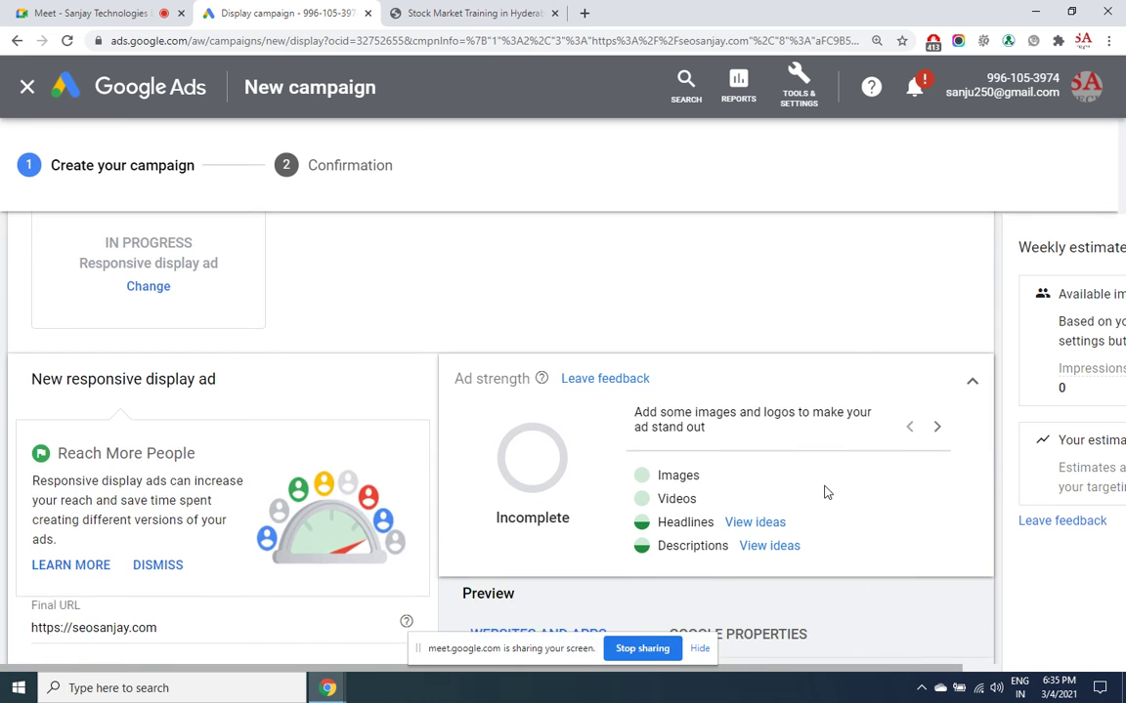
scroll(823, 492, down, 6)
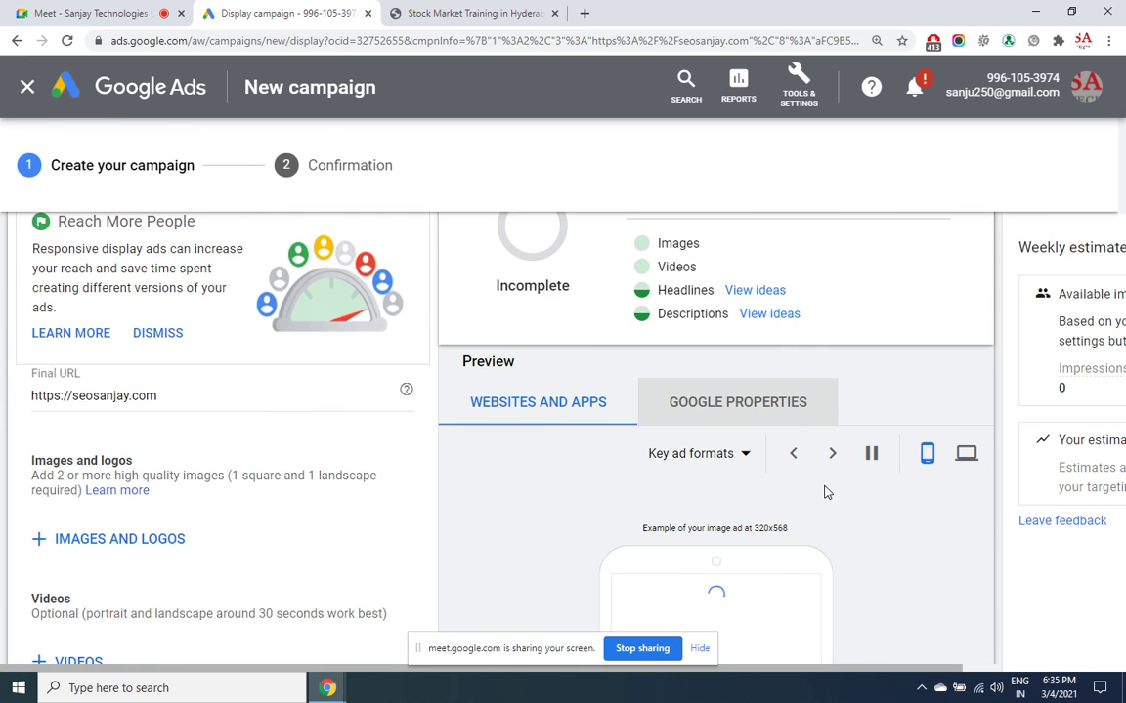
scroll(824, 492, down, 2)
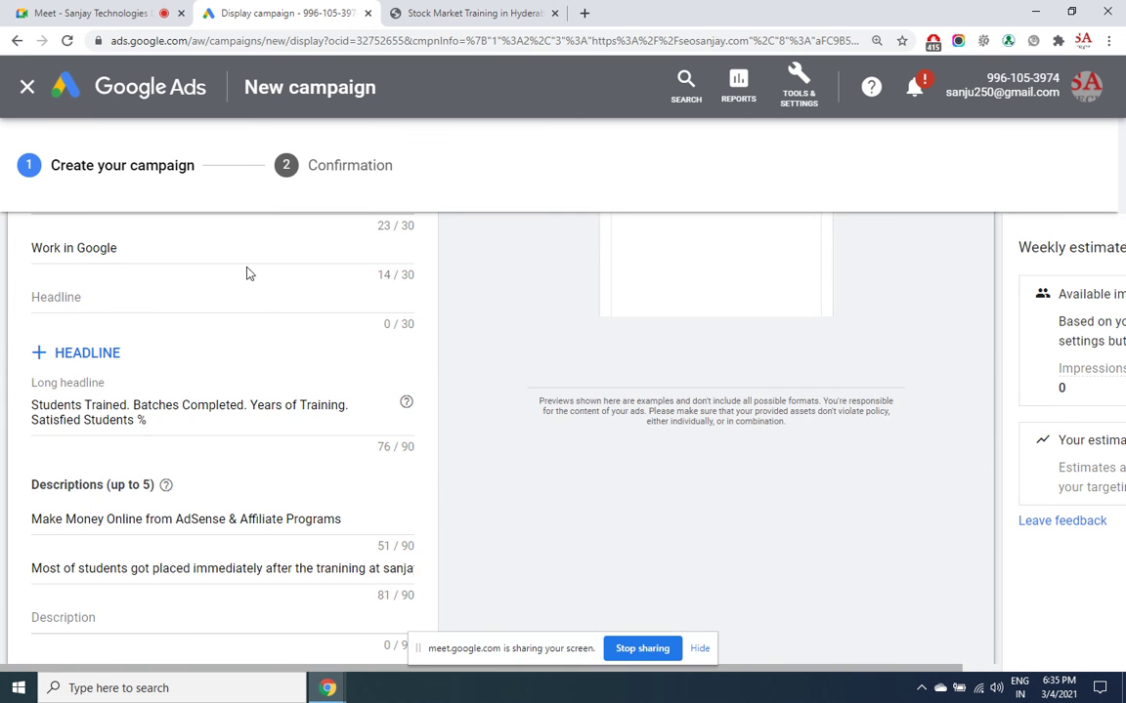
scroll(609, 495, down, 3)
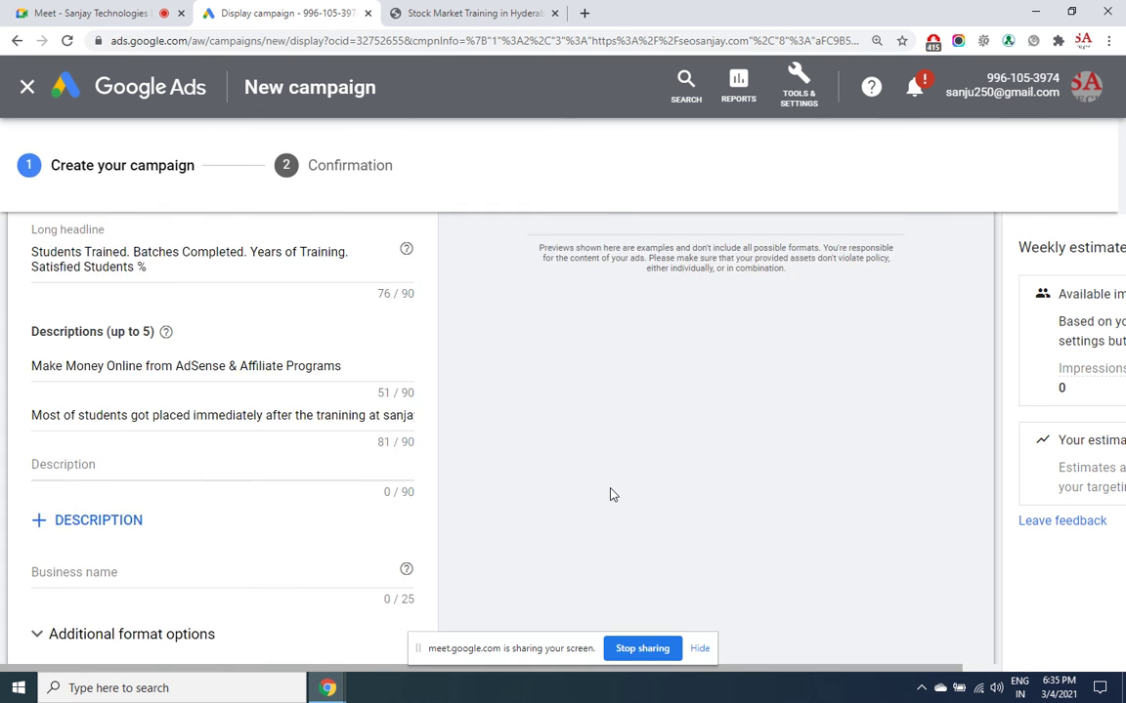
scroll(610, 495, down, 3)
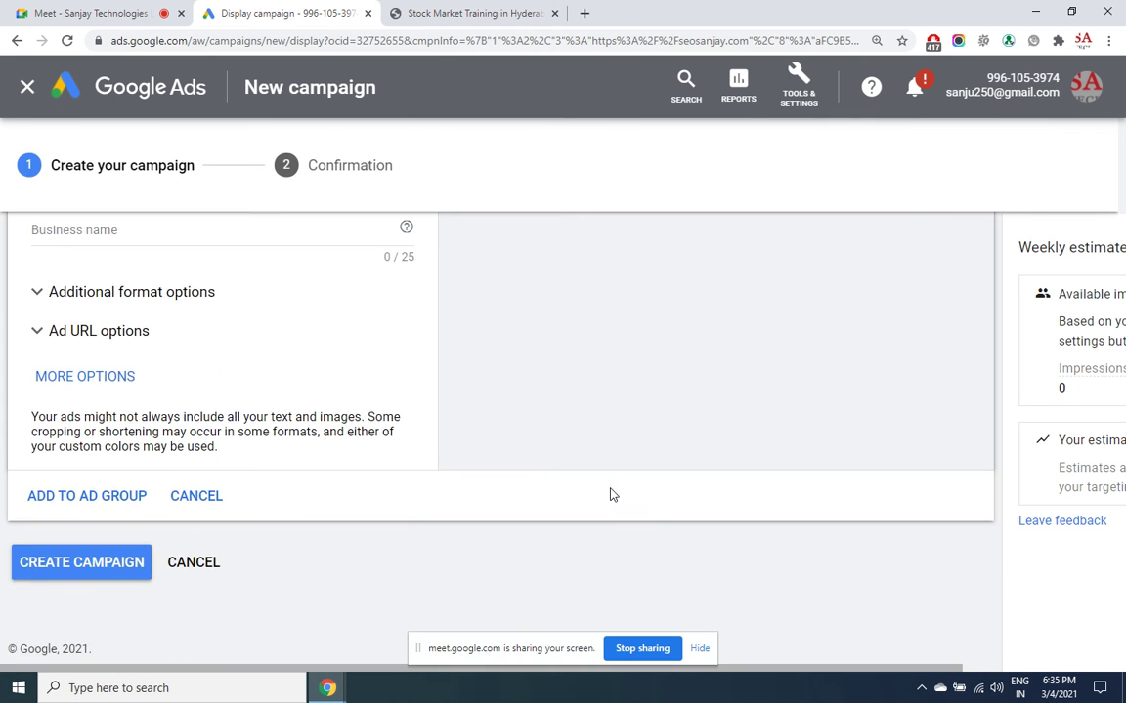
scroll(610, 494, up, 12)
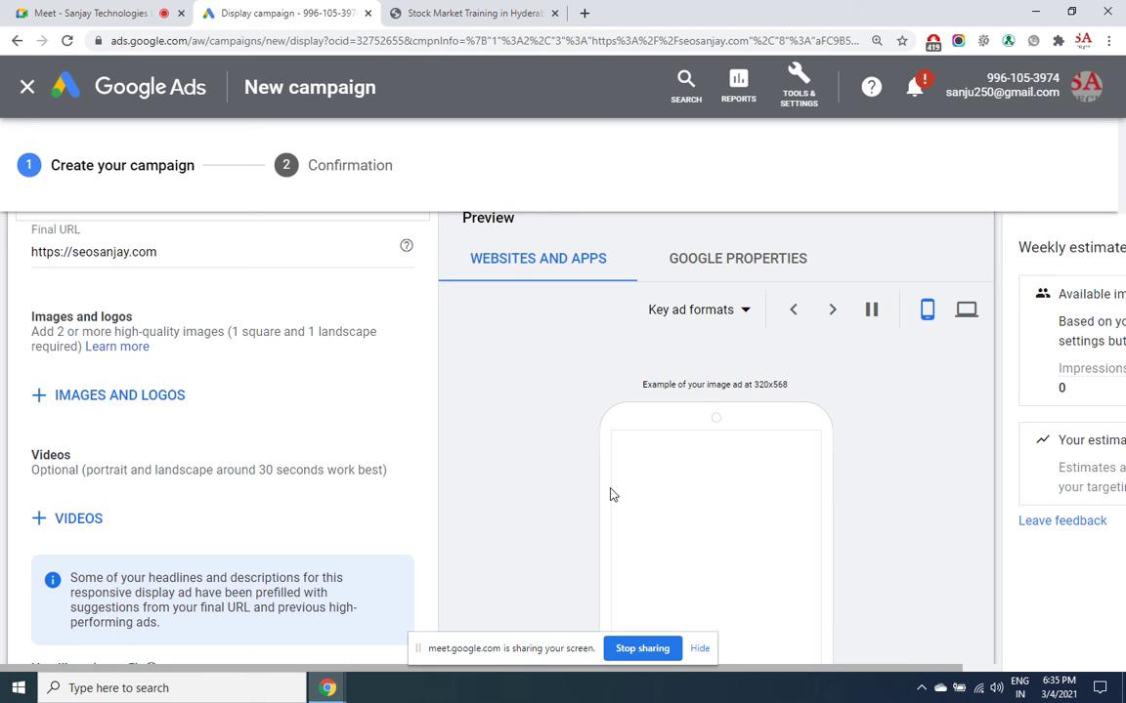
click(970, 318)
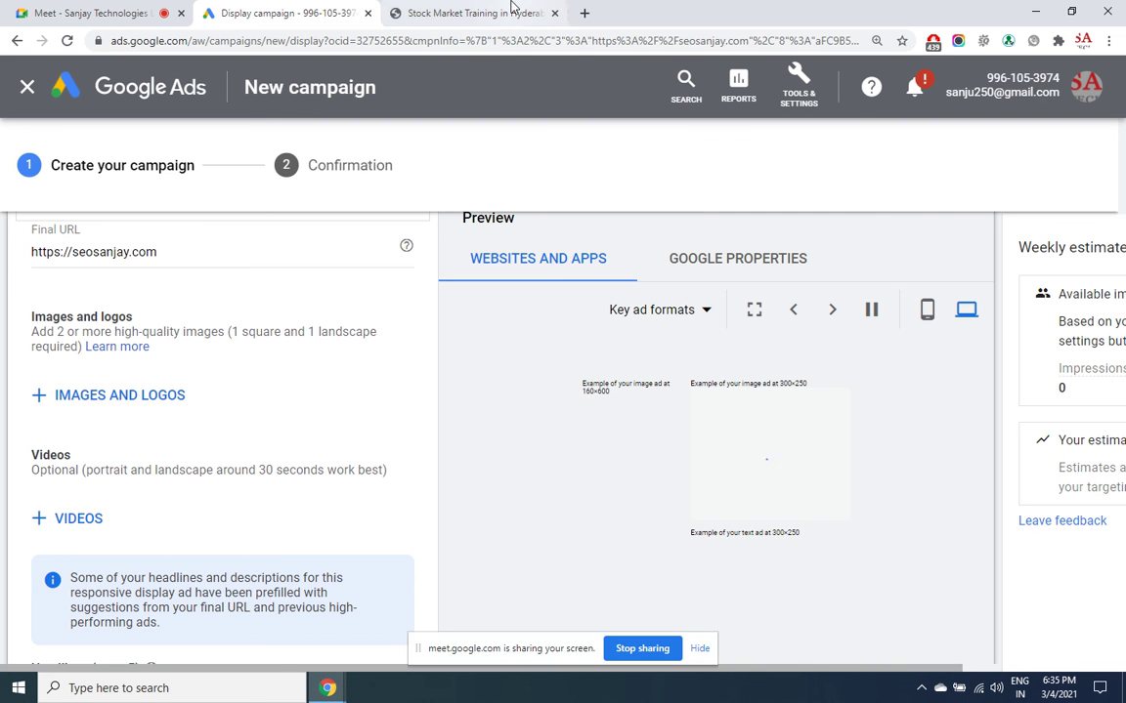
click(921, 687)
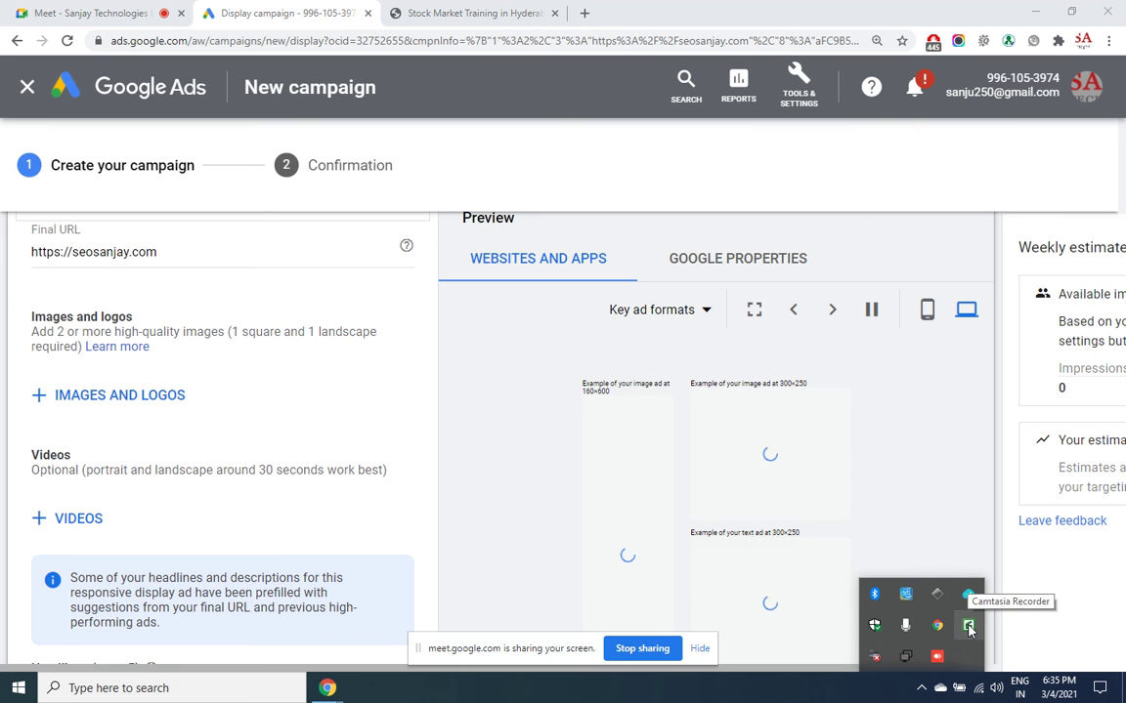